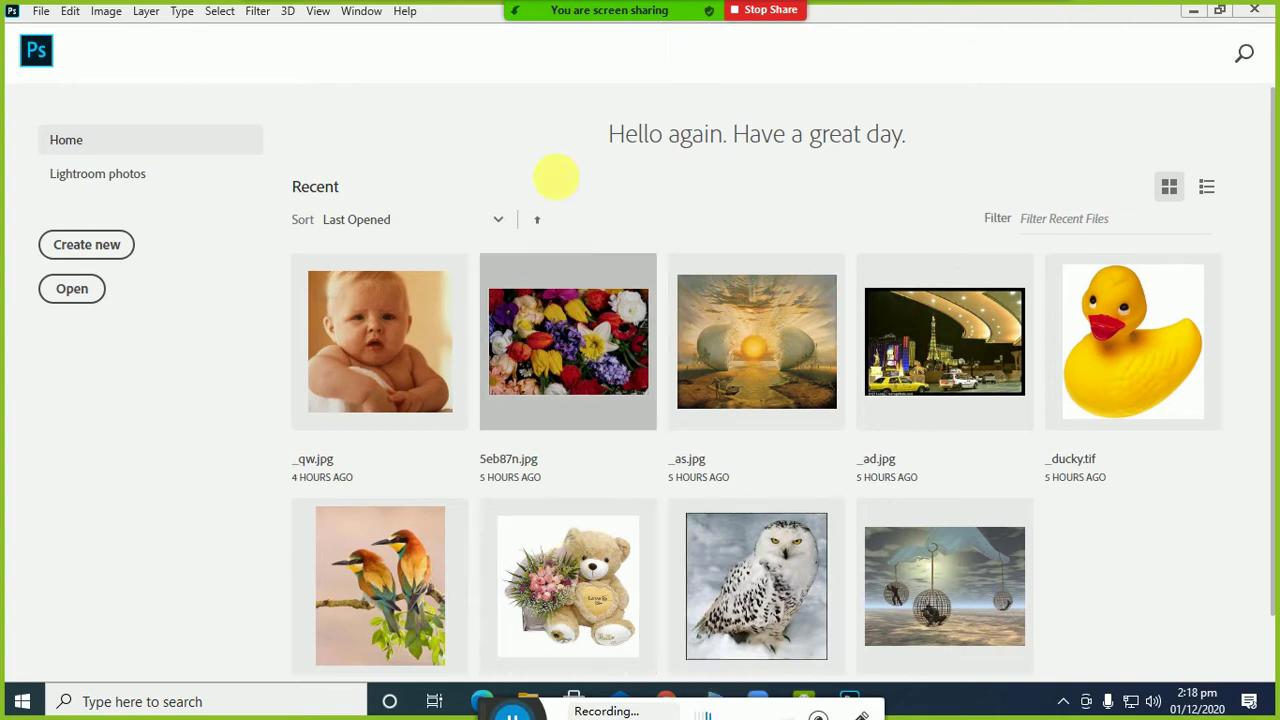
# Switch to File Explorer and open the adobe cc 2020 folder under software > graphics > adobe on Local Disk (D:)
pyautogui.click(1193, 10)
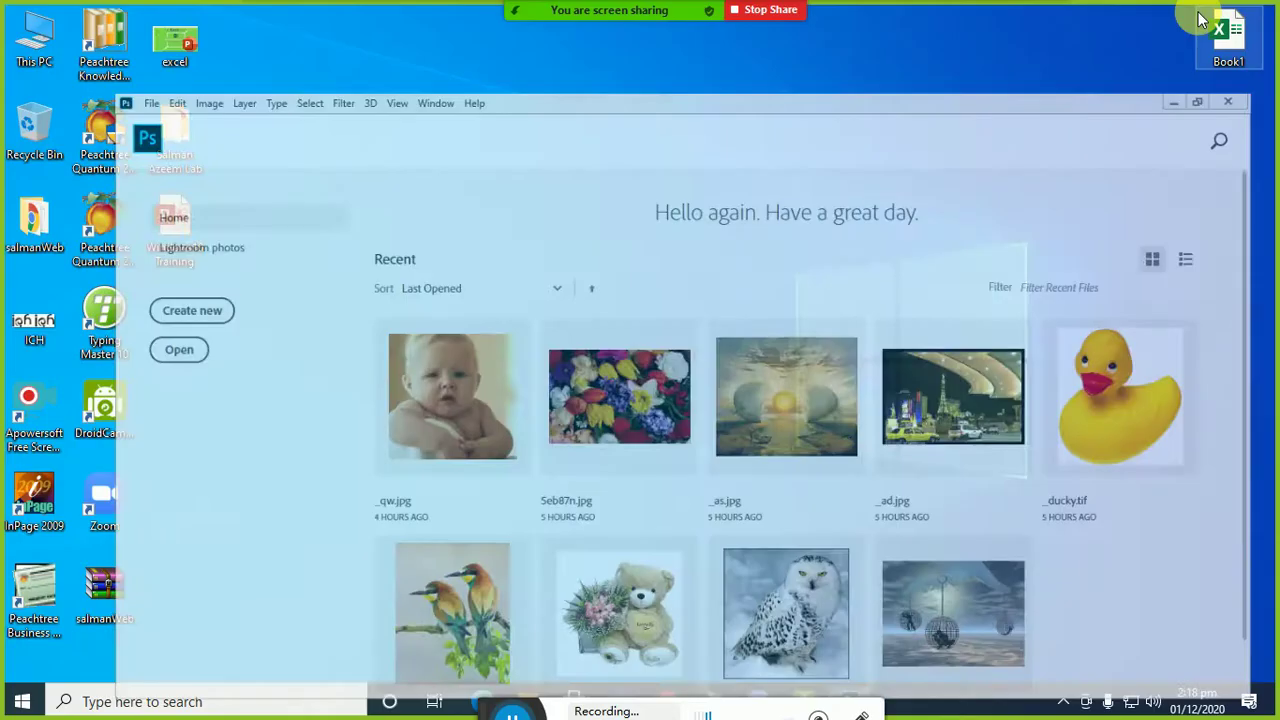
pyautogui.click(36, 55)
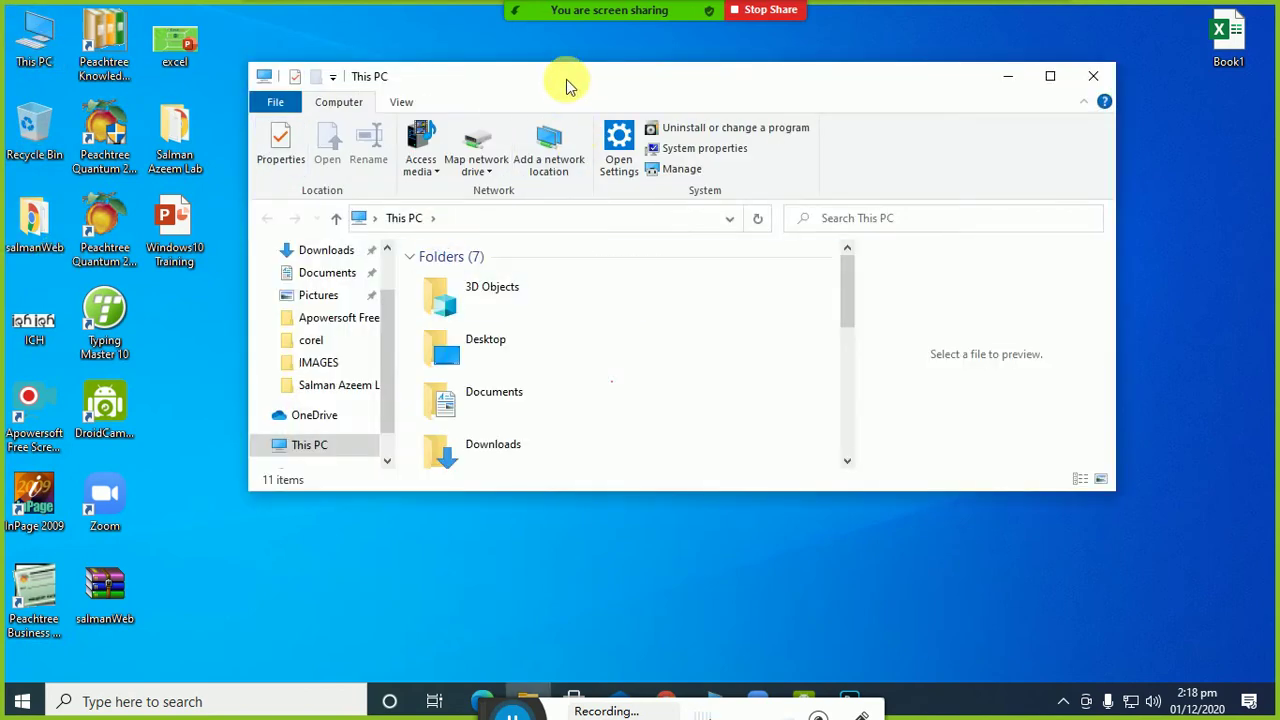
pyautogui.doubleClick(565, 80)
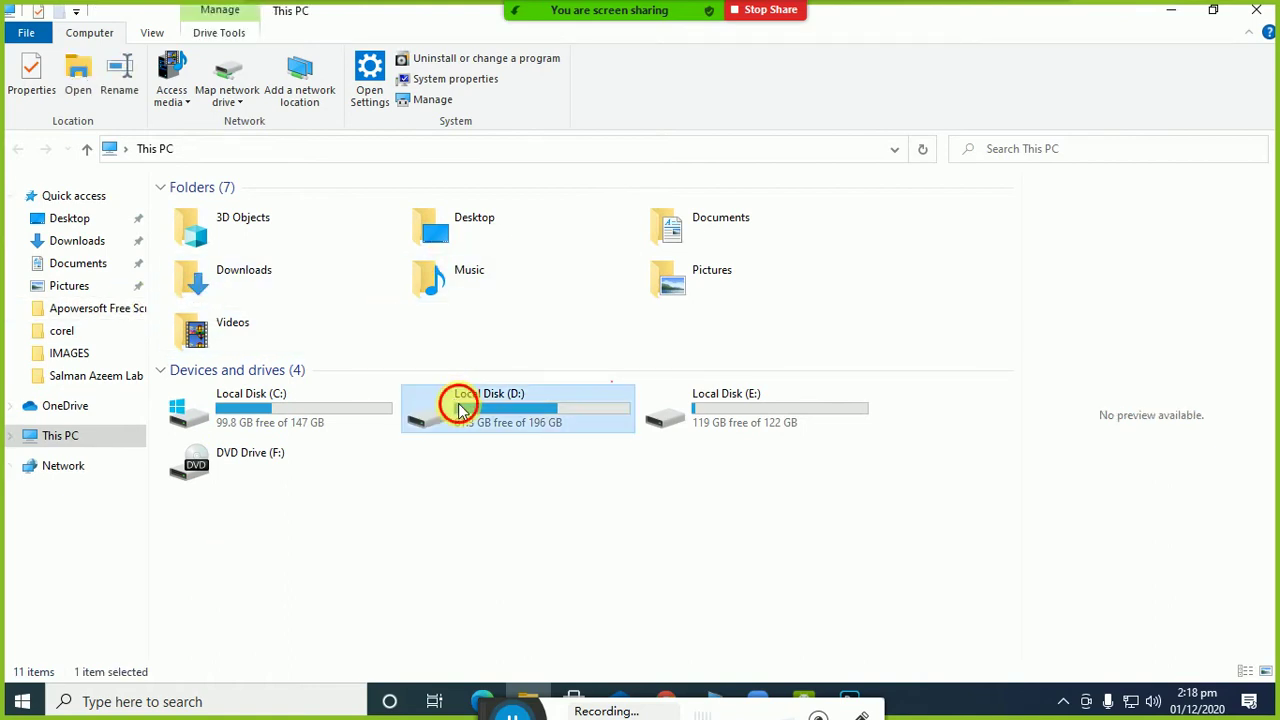
pyautogui.doubleClick(450, 397)
pyautogui.doubleClick(222, 228)
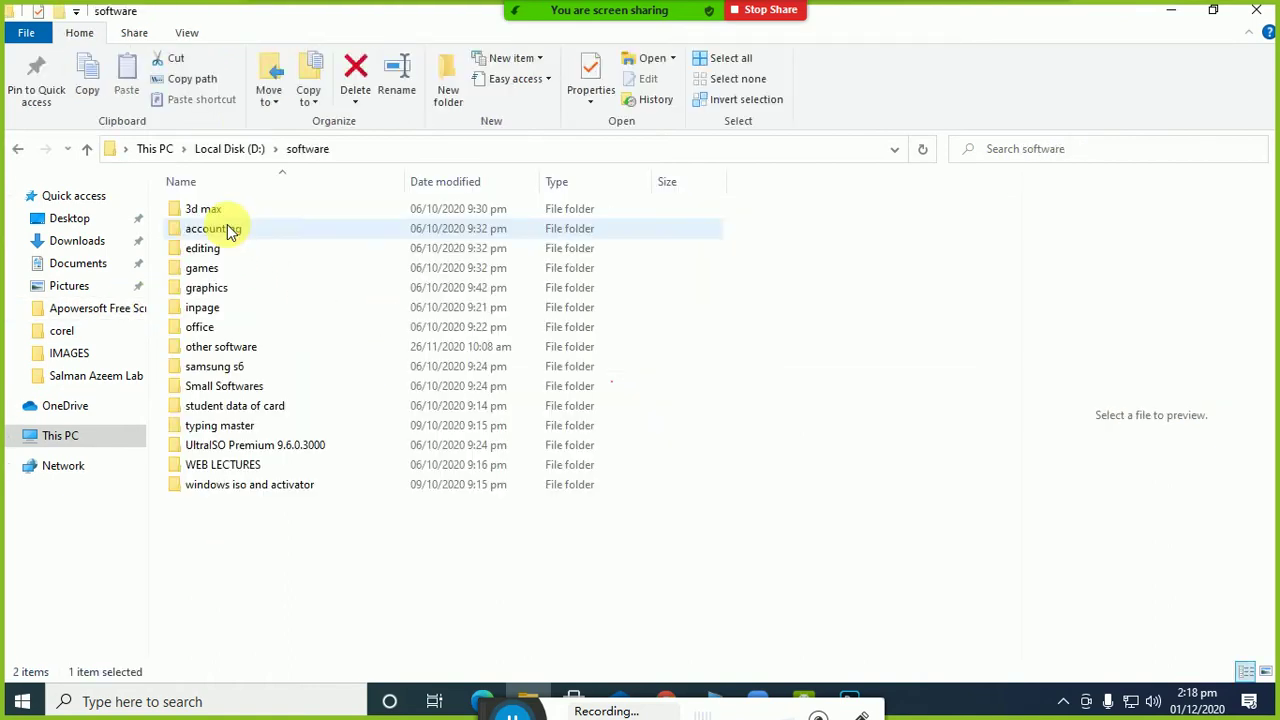
pyautogui.doubleClick(230, 288)
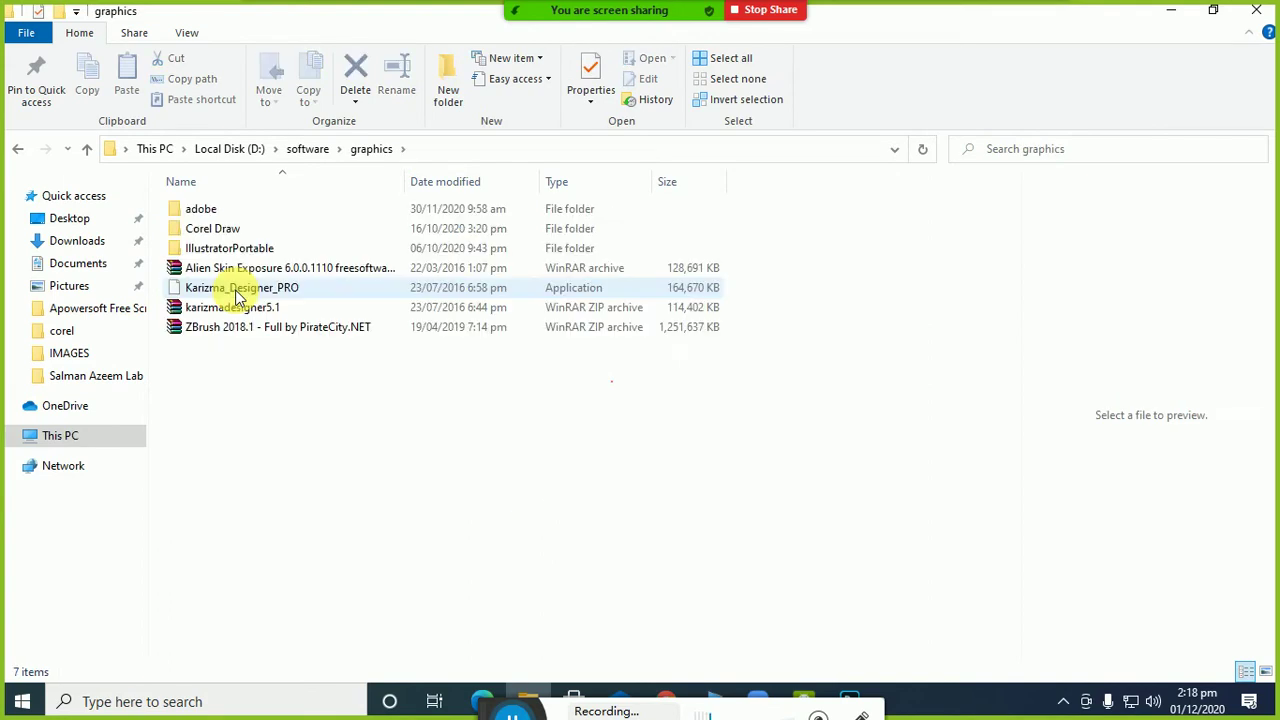
pyautogui.doubleClick(229, 210)
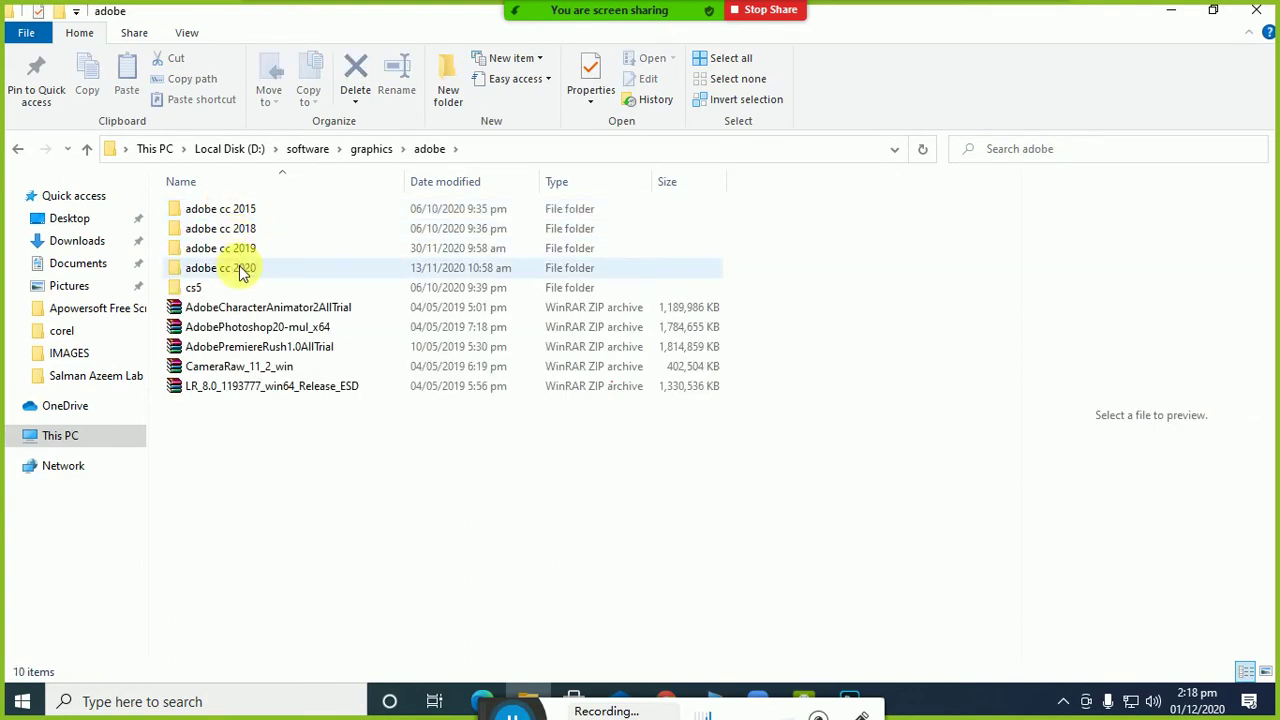
pyautogui.doubleClick(262, 271)
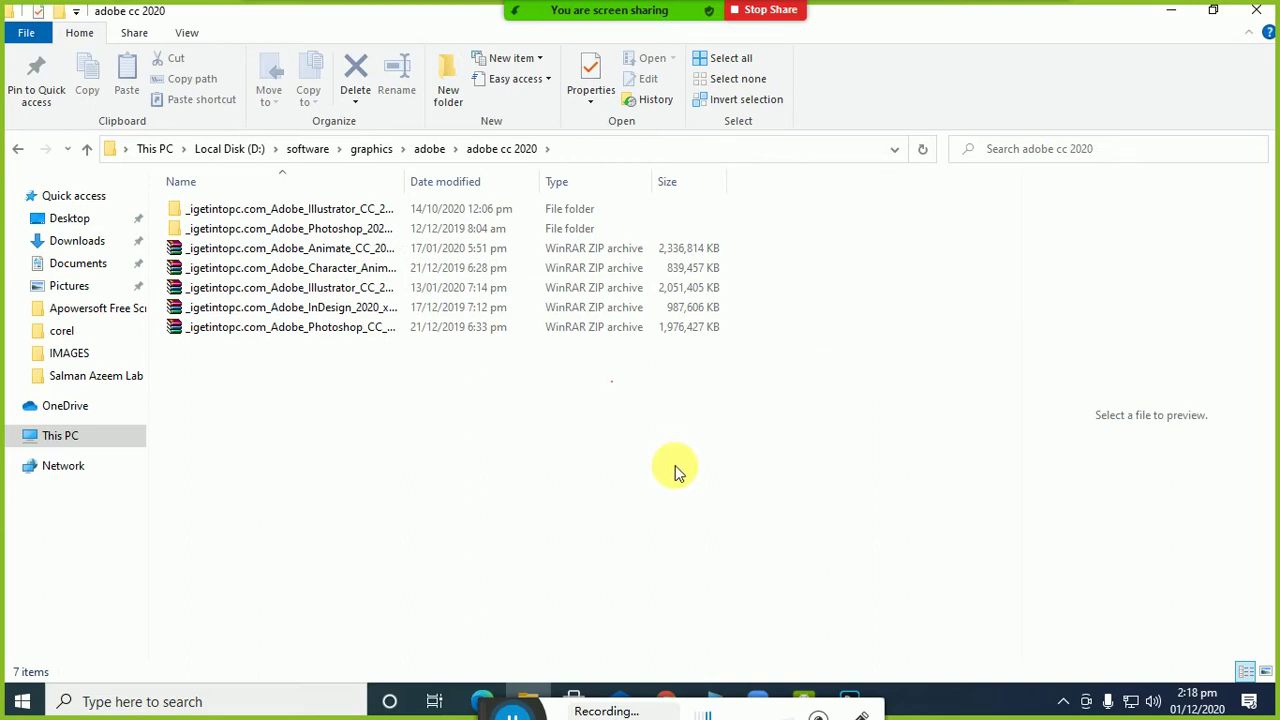
# Open the _igetintopc.com_Adobe_Photoshop_2020_x64 folder to view its setup files, and close File Explorer
pyautogui.moveTo(509, 705); pyautogui.dragTo(466, 677)
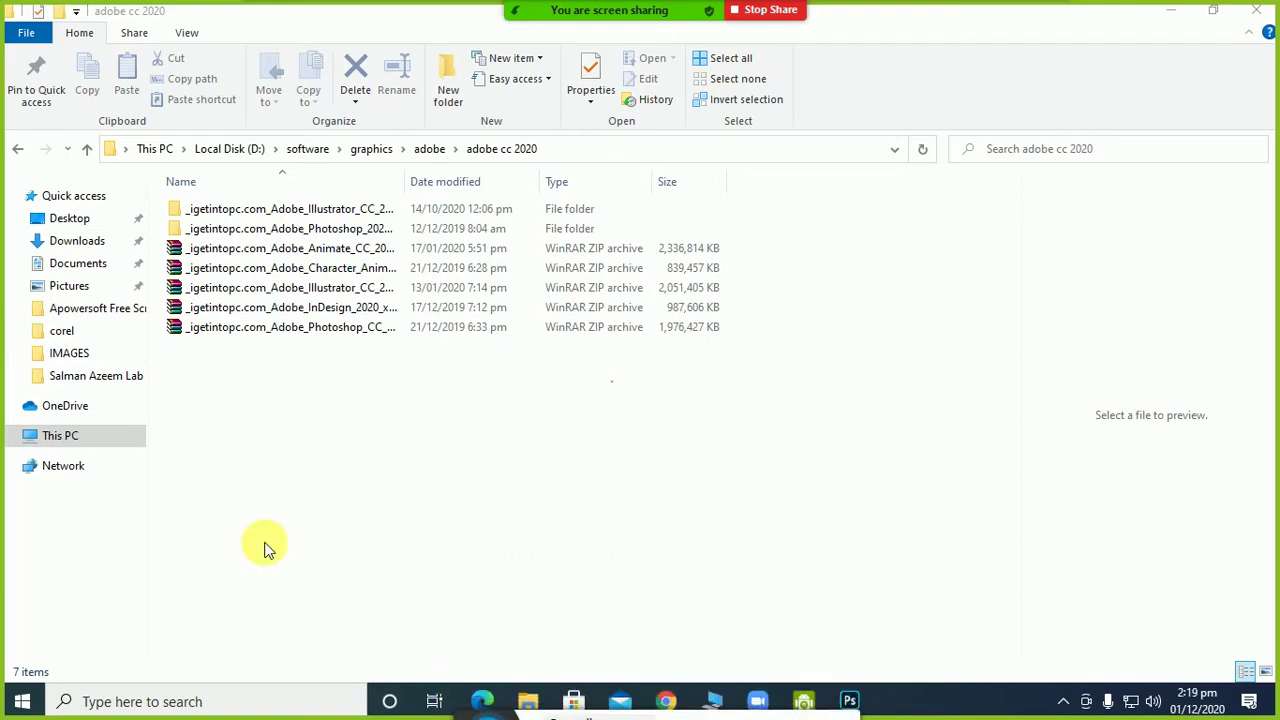
pyautogui.doubleClick(337, 229)
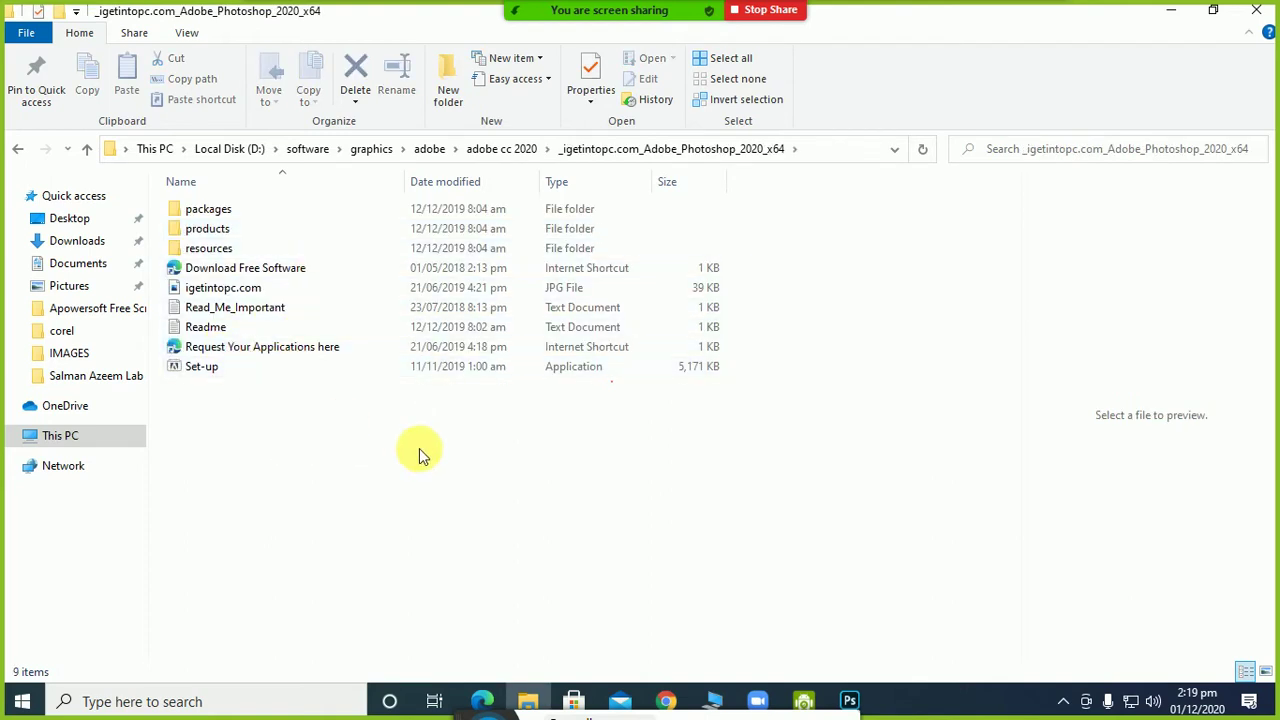
pyautogui.click(1253, 15)
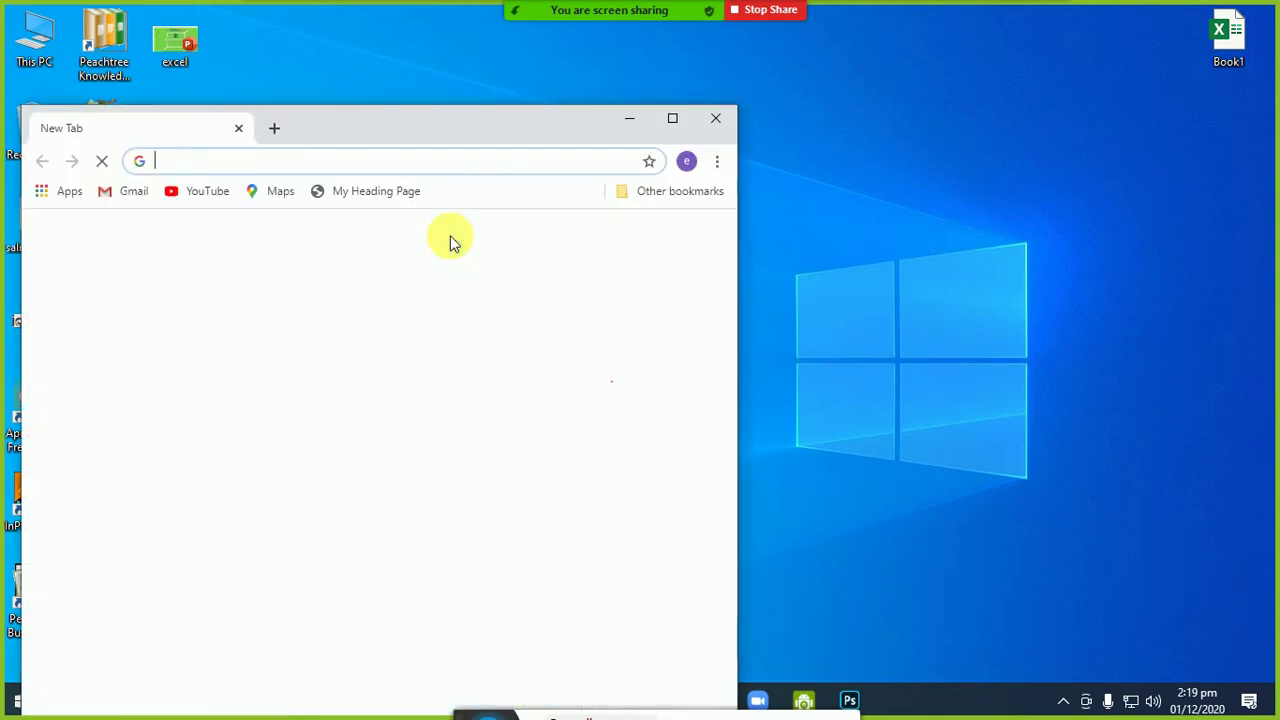
# Switch to Chrome, search Google for "adobe" in a maximized window, and open the adobe.com home page
pyautogui.write('adobe')
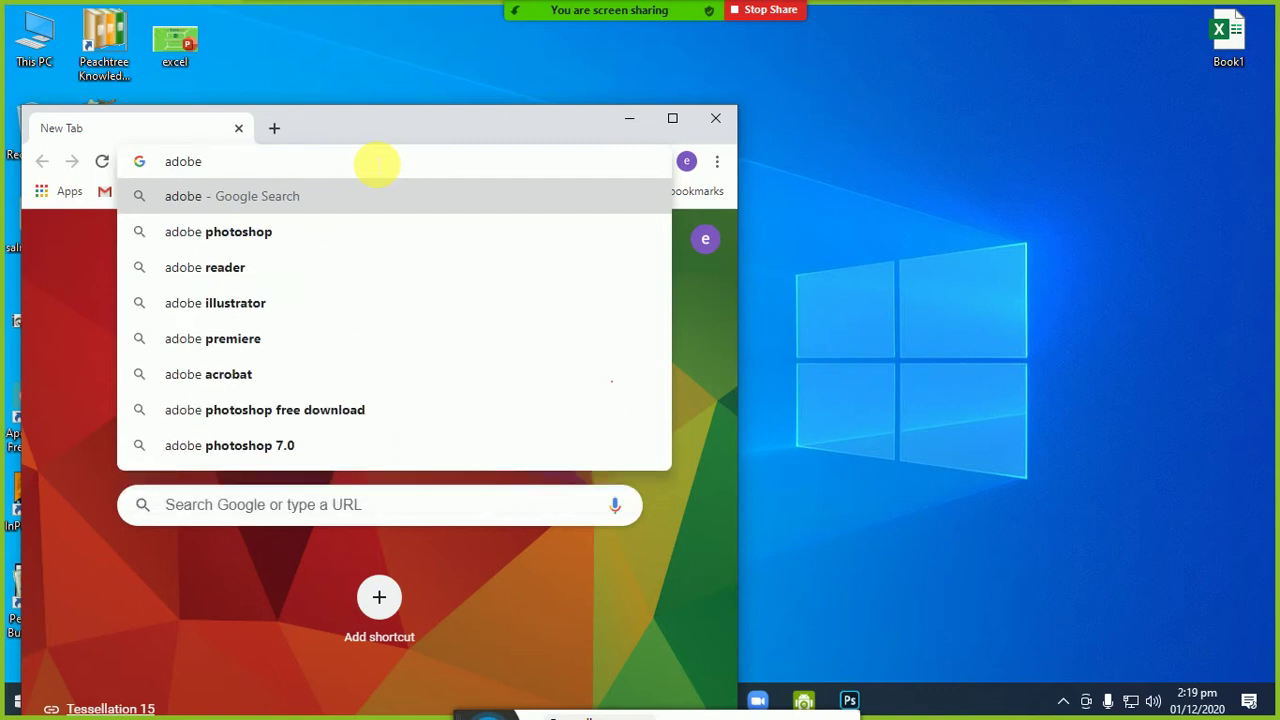
pyautogui.press('Return')
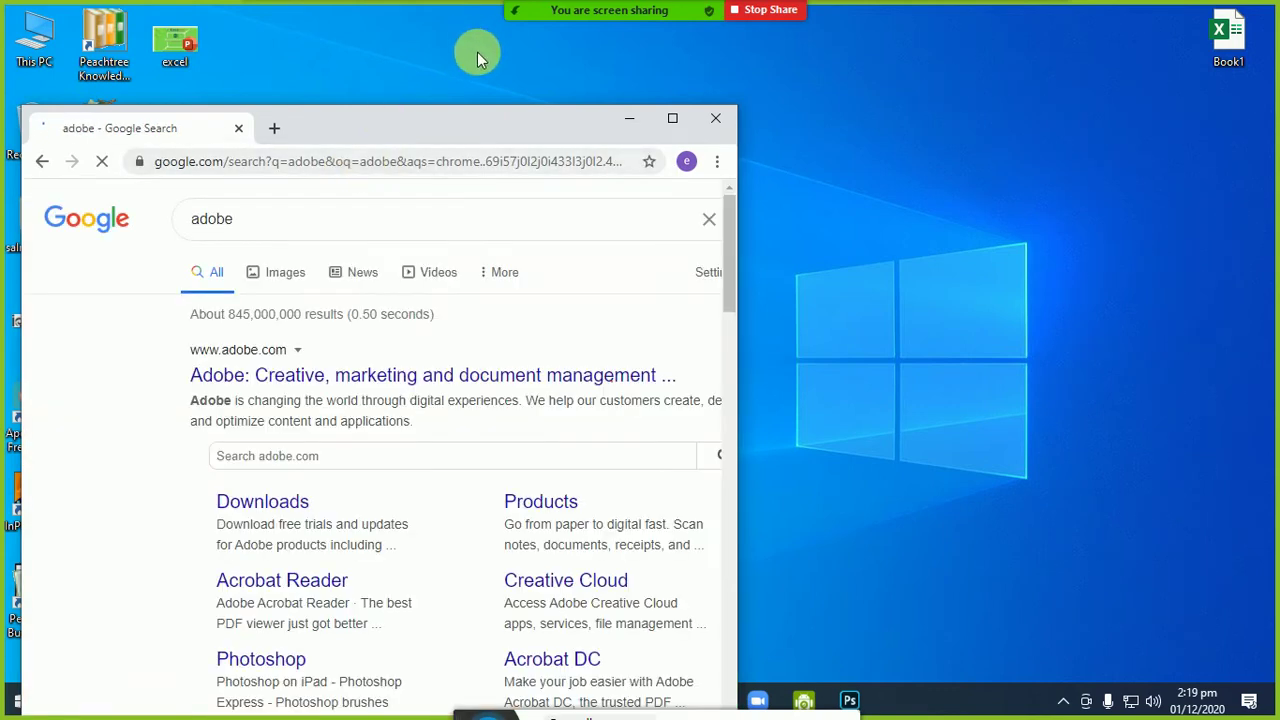
pyautogui.click(672, 120)
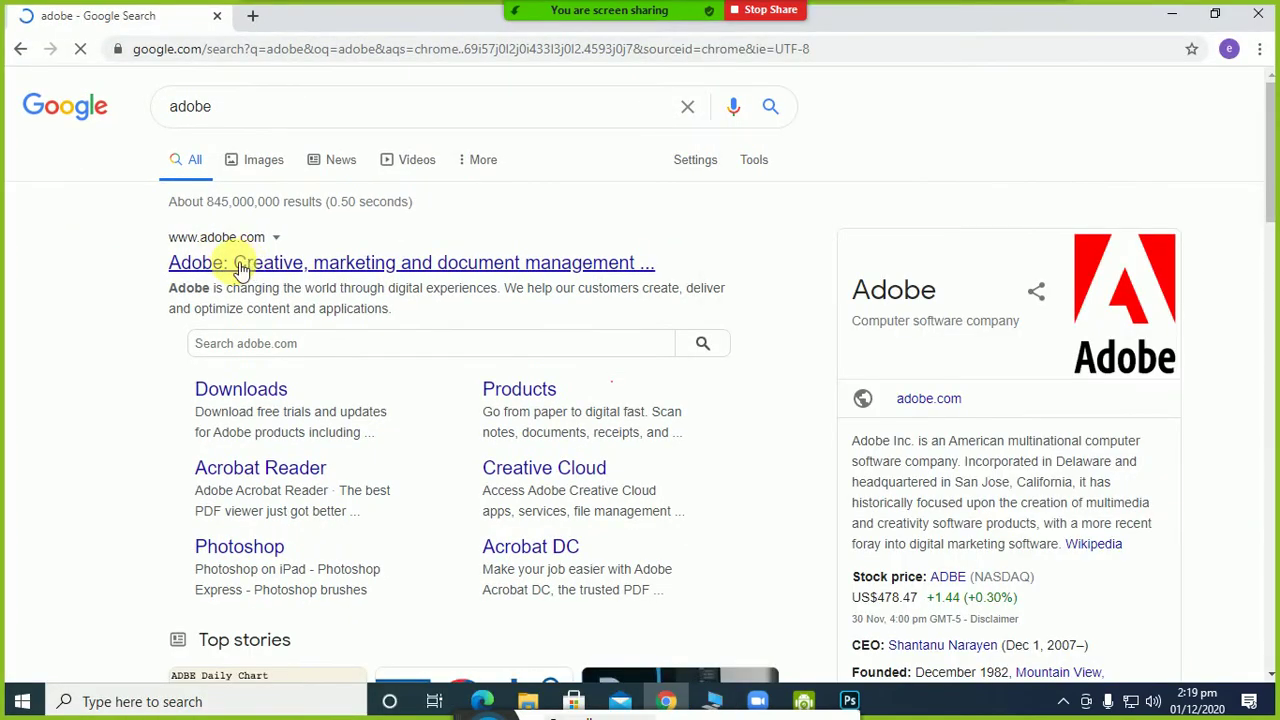
pyautogui.click(305, 280)
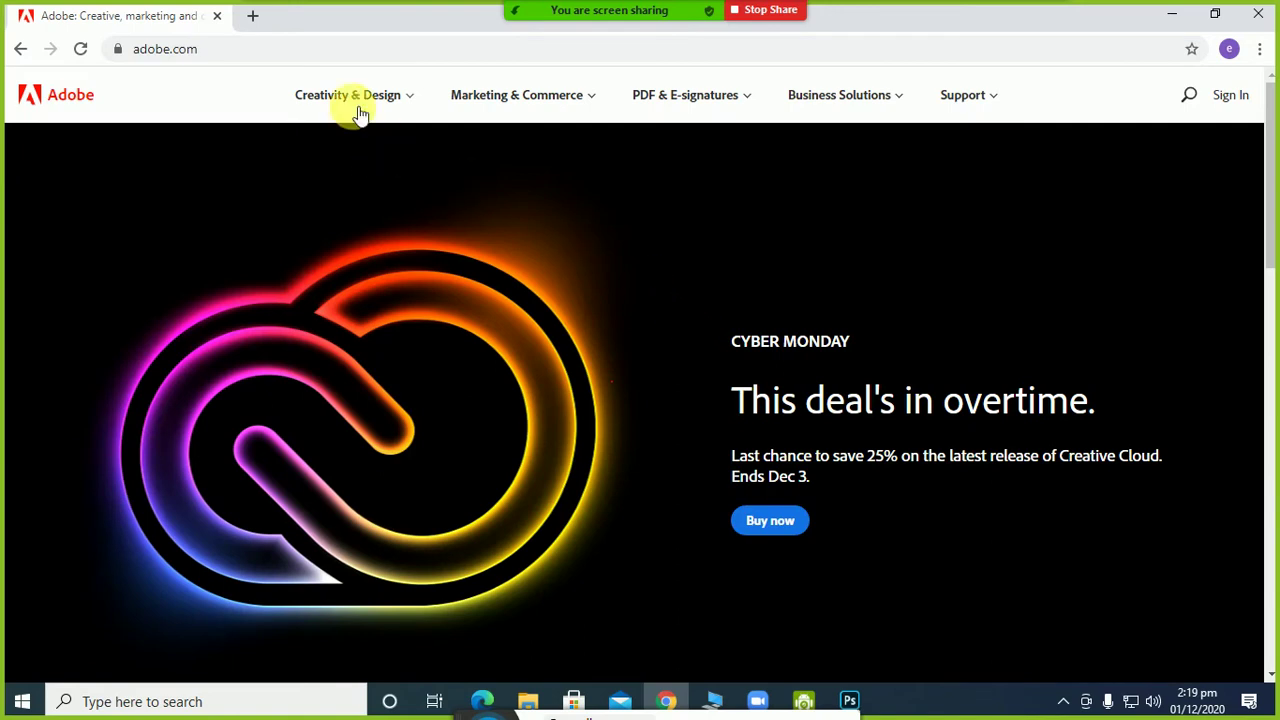
# Look through the Adobe home page's Creative Cloud, Acrobat and Experience Cloud sections down to the footer
pyautogui.scroll(-1, 457, 246)
pyautogui.scroll(-5, 457, 246)
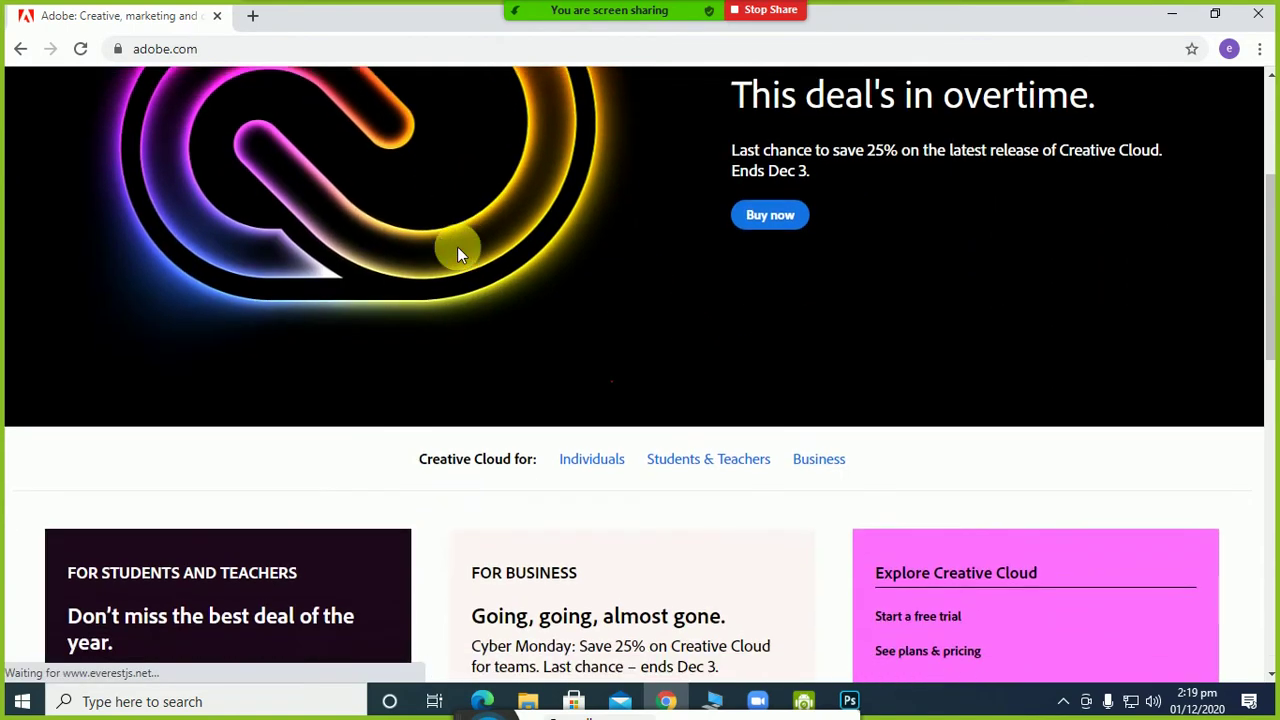
pyautogui.scroll(-4, 457, 253)
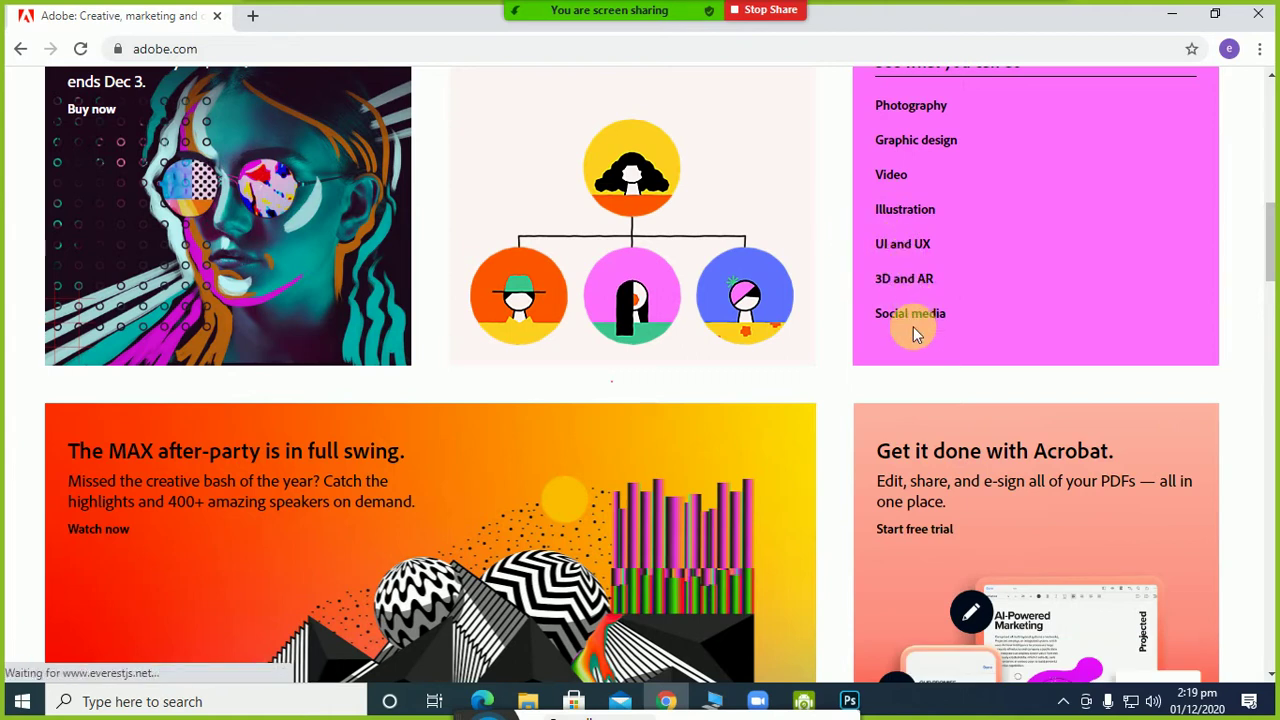
pyautogui.scroll(-3, 913, 325)
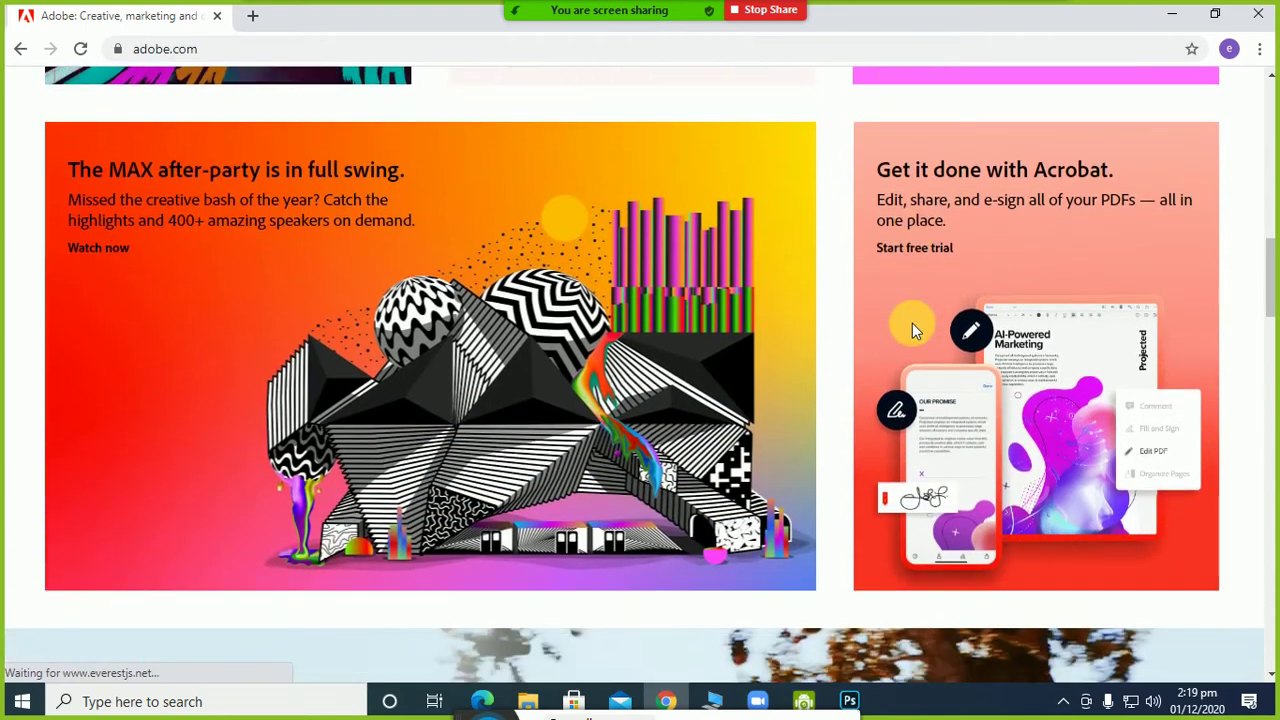
pyautogui.scroll(-6, 643, 313)
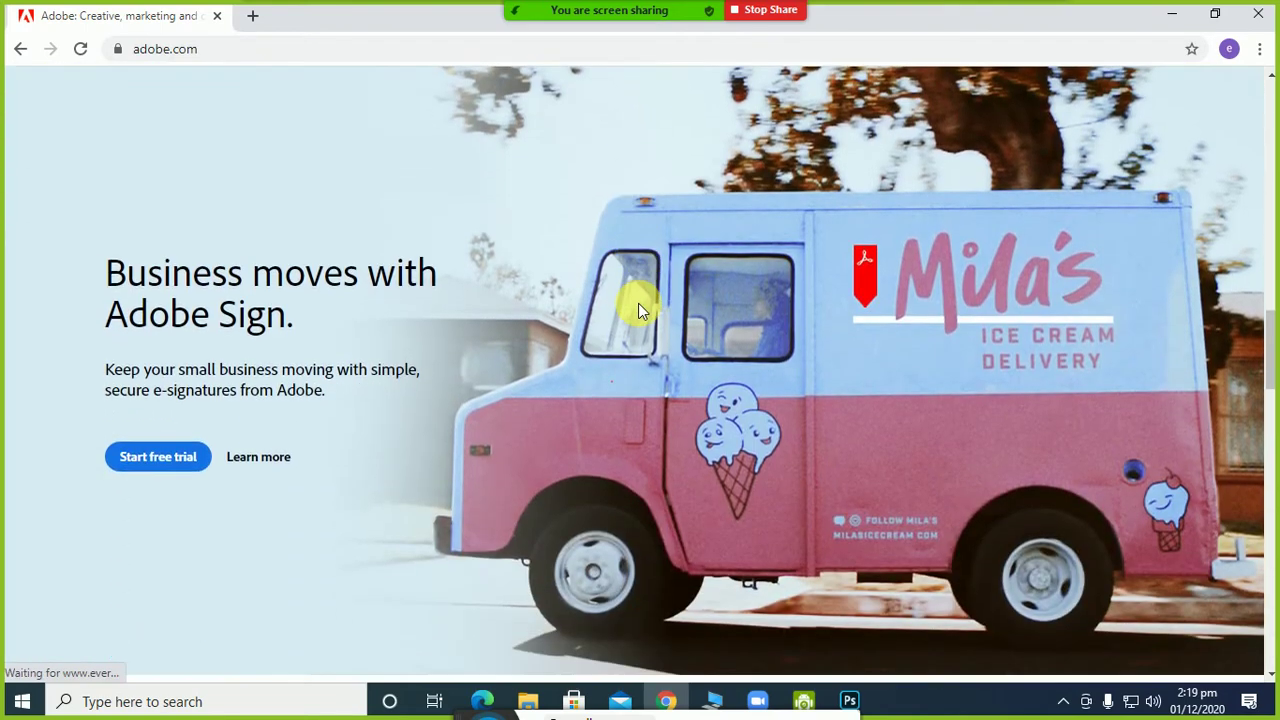
pyautogui.scroll(-8, 640, 310)
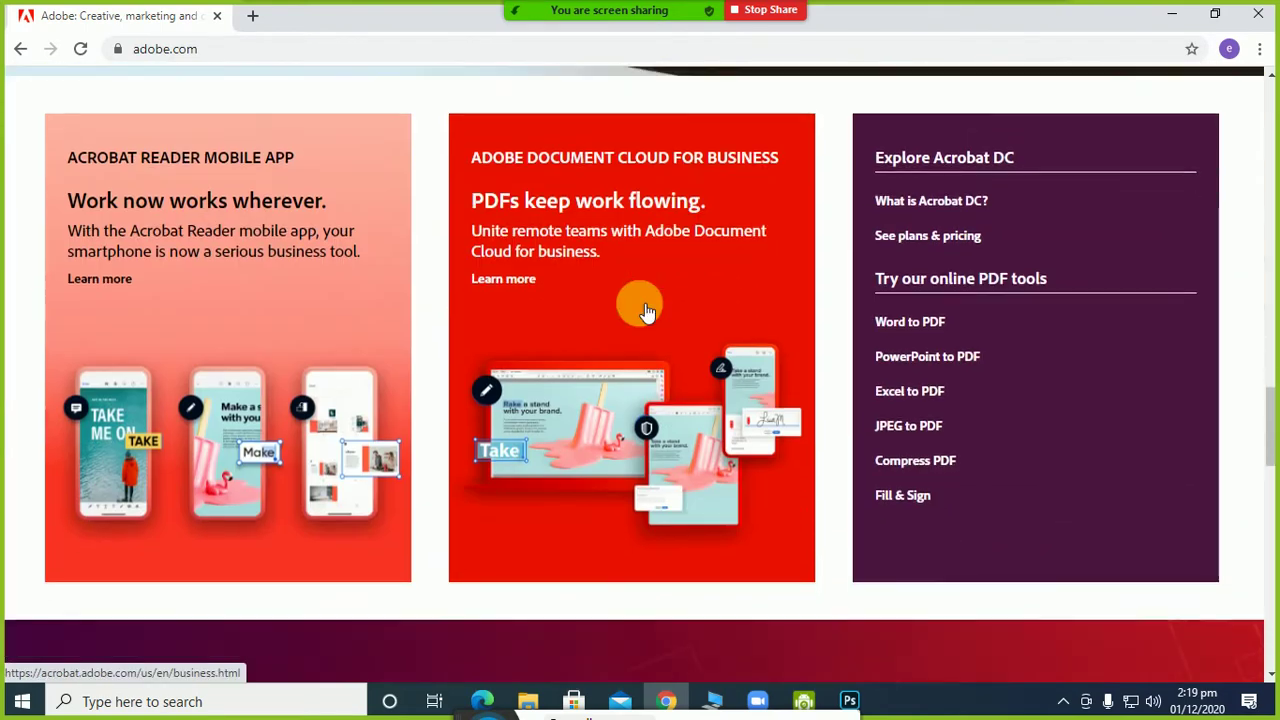
pyautogui.scroll(-10, 643, 310)
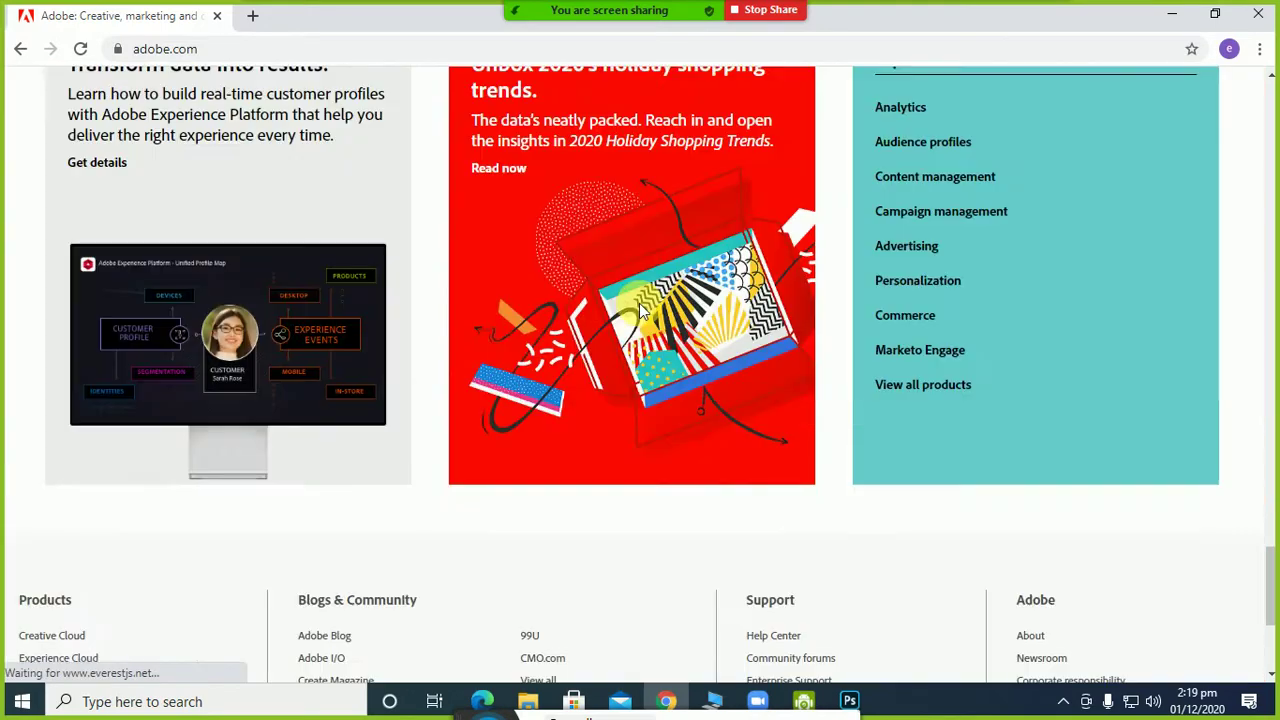
pyautogui.scroll(18, 640, 306)
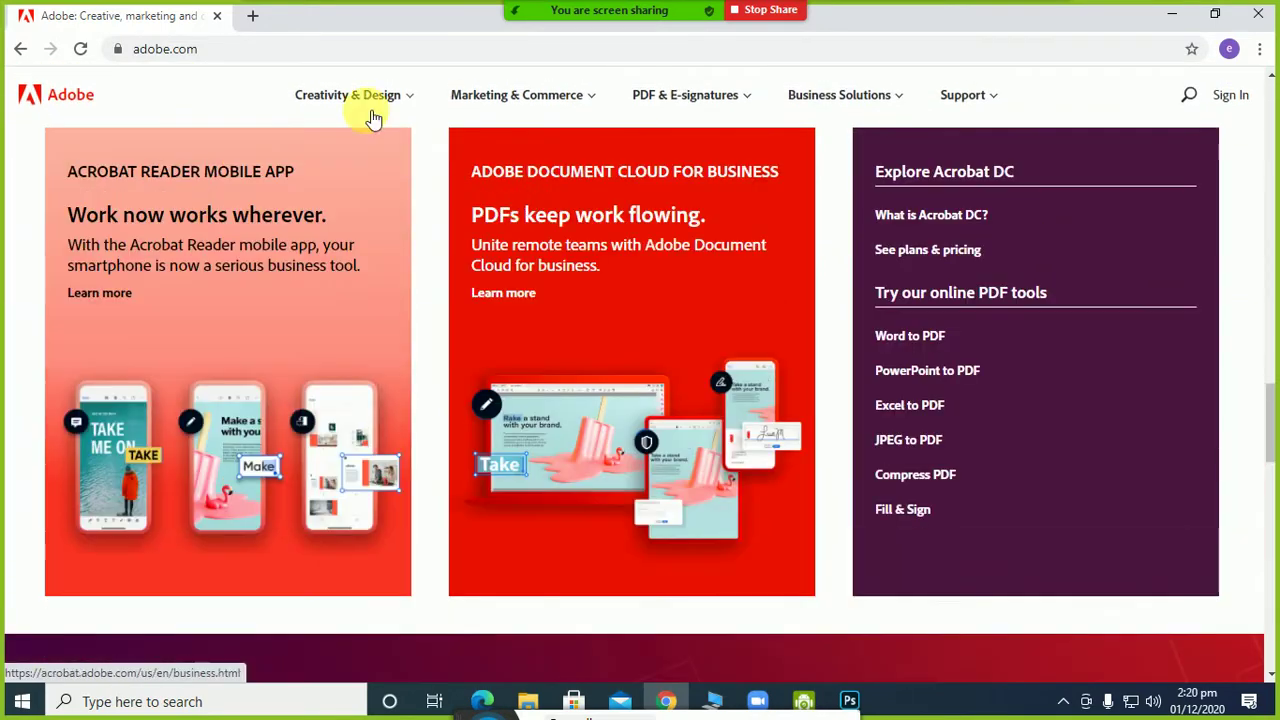
# Browse the site's marketing and creativity product lists and open the Photoshop product page
pyautogui.click(594, 104)
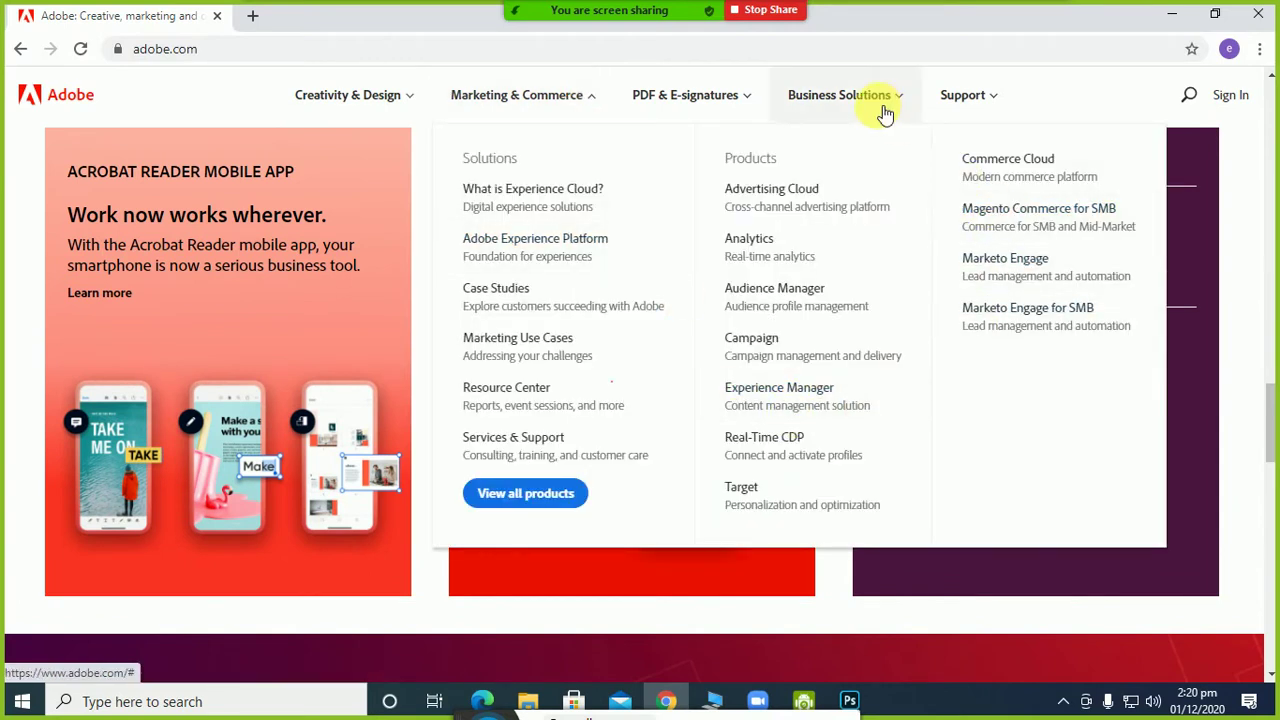
pyautogui.click(418, 104)
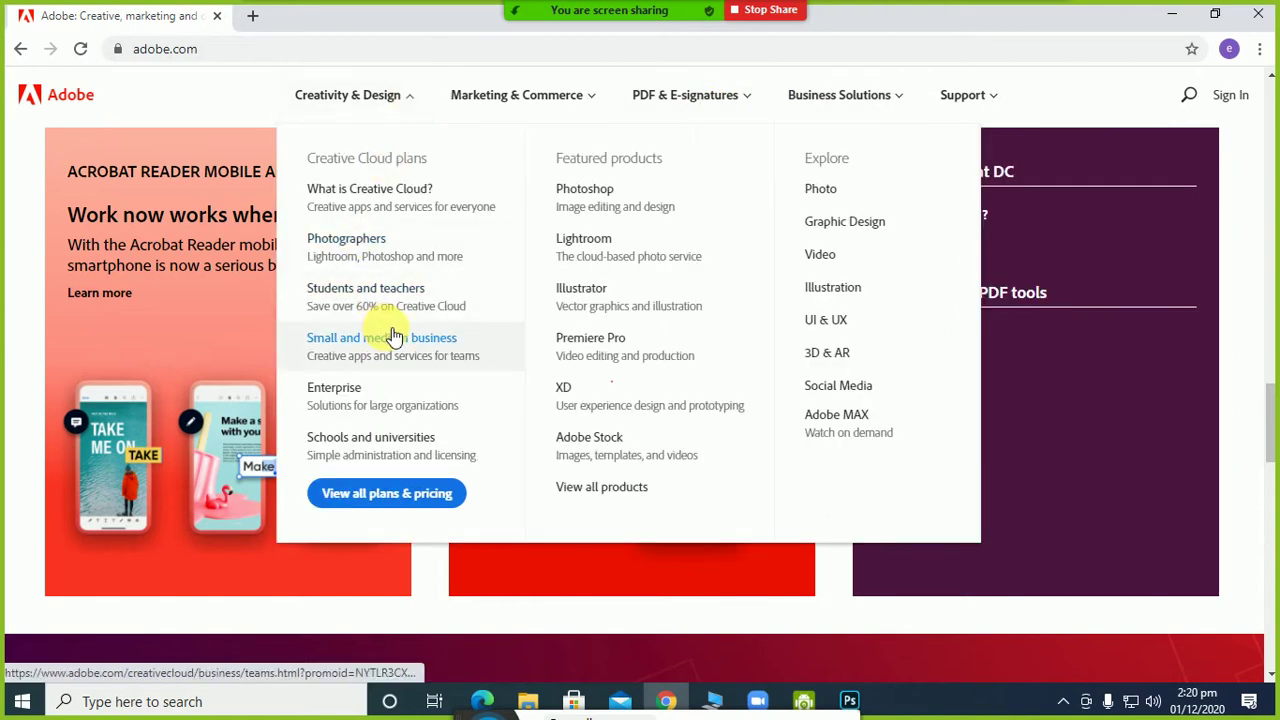
pyautogui.click(601, 201)
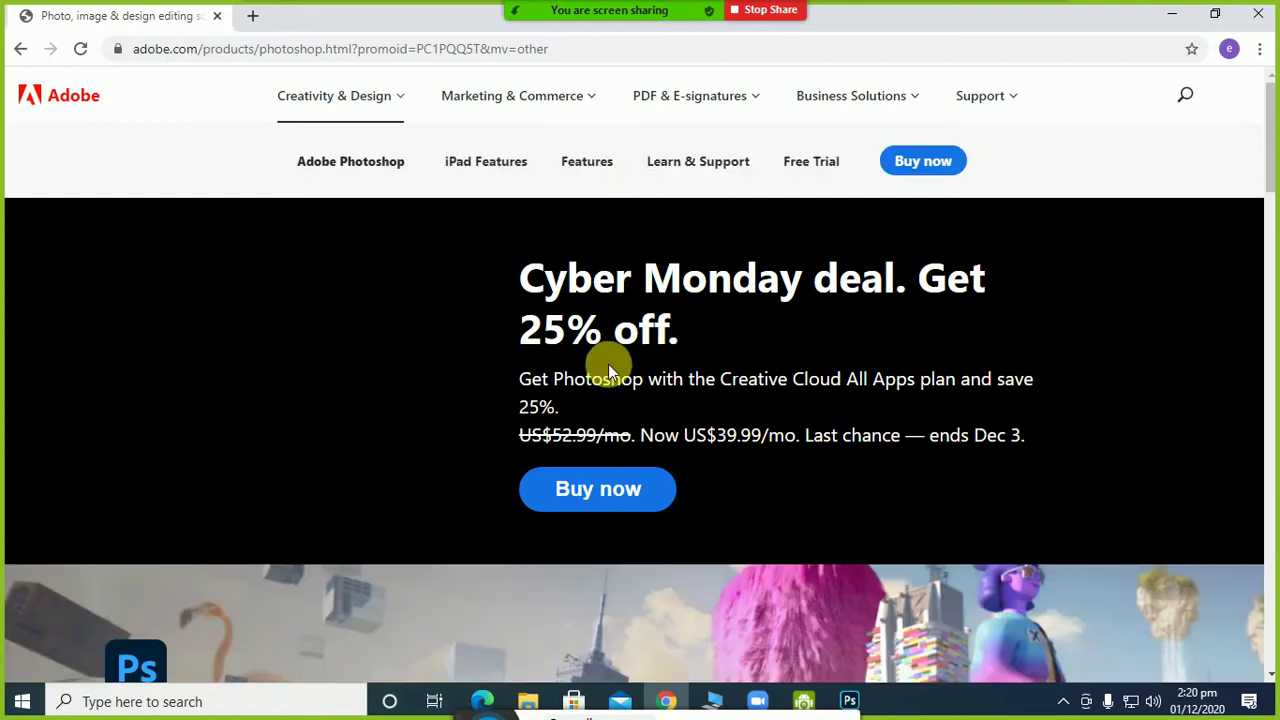
# Review the Photoshop product page's offer, brush and iPad sections down to the footer, and close the browser
pyautogui.scroll(-4, 608, 370)
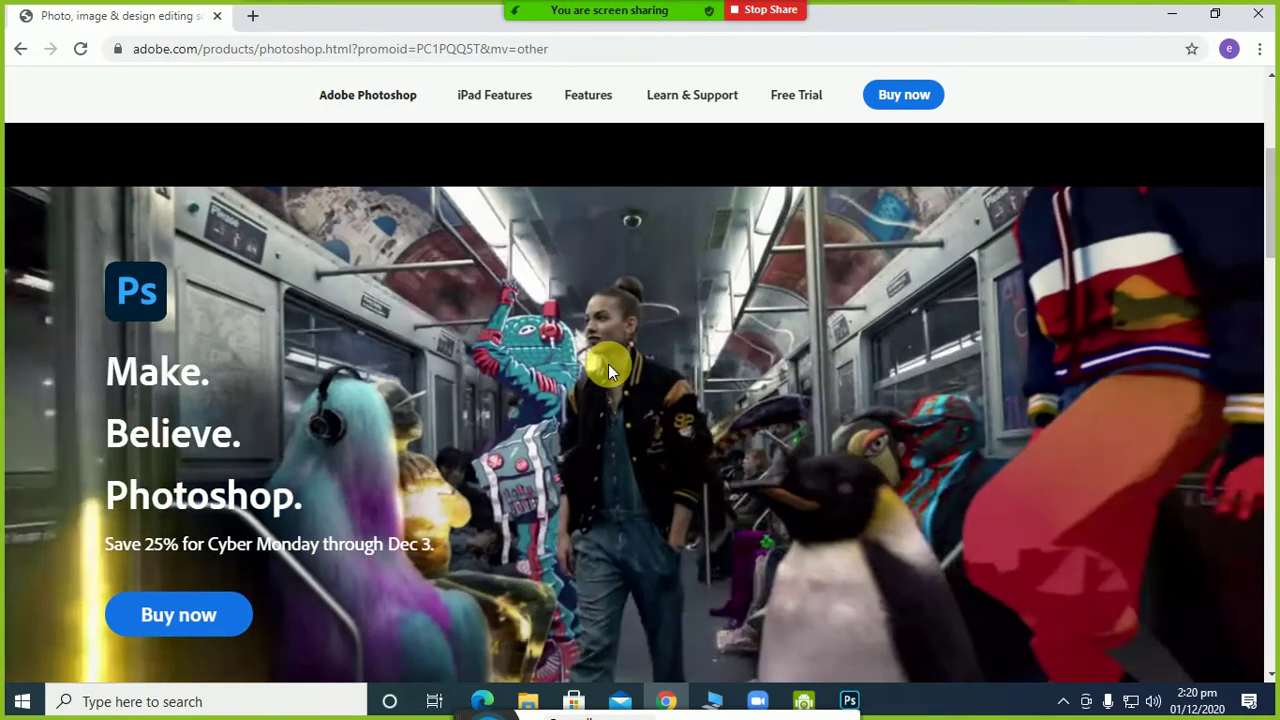
pyautogui.scroll(-3, 612, 370)
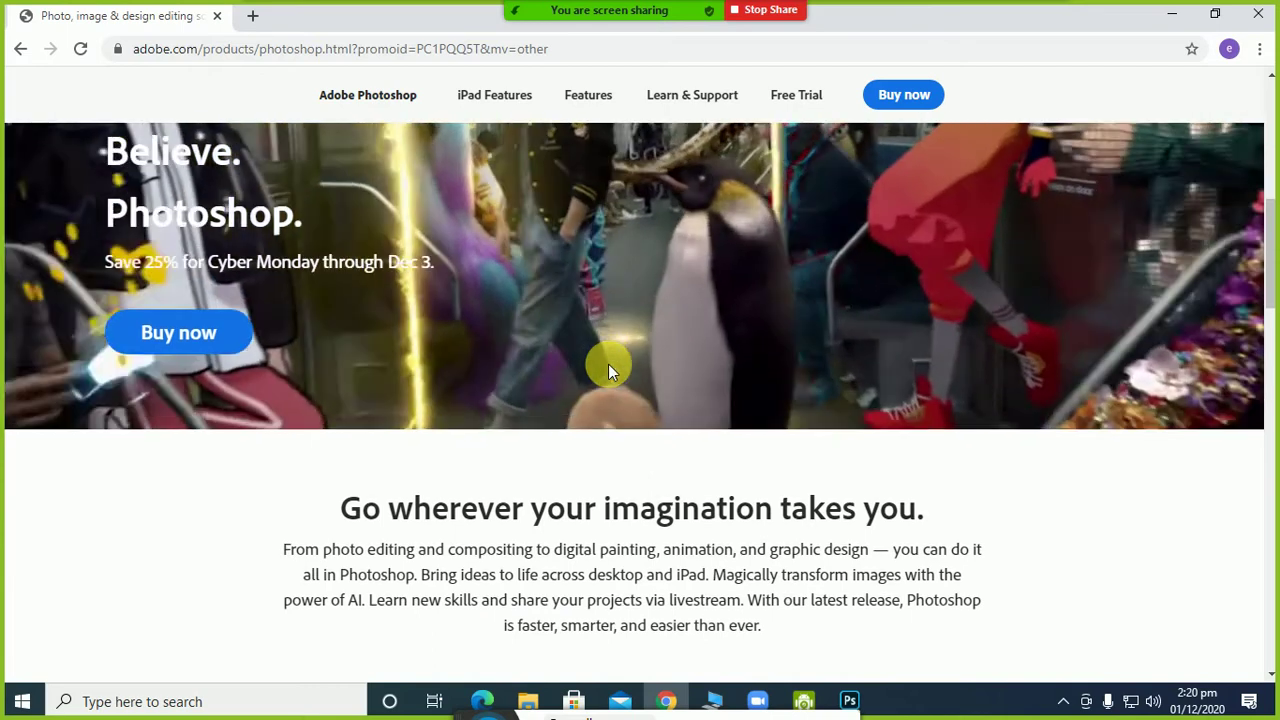
pyautogui.scroll(-6, 612, 370)
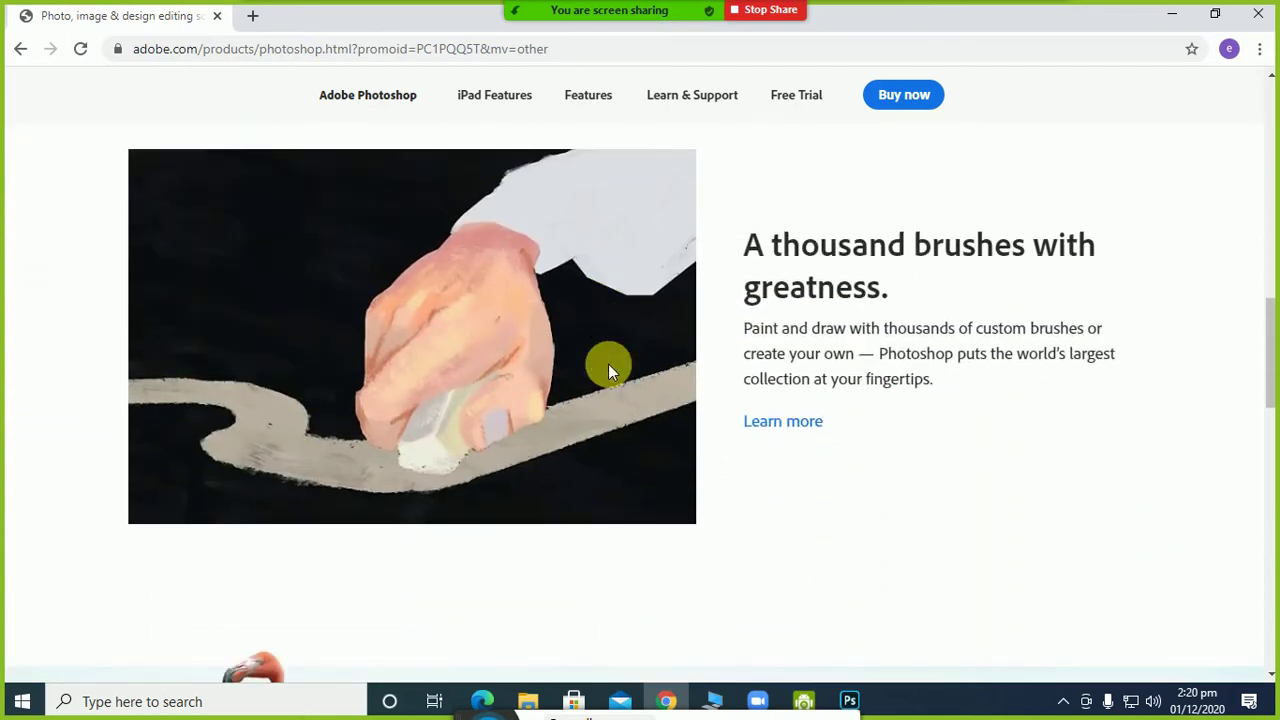
pyautogui.scroll(-5, 612, 370)
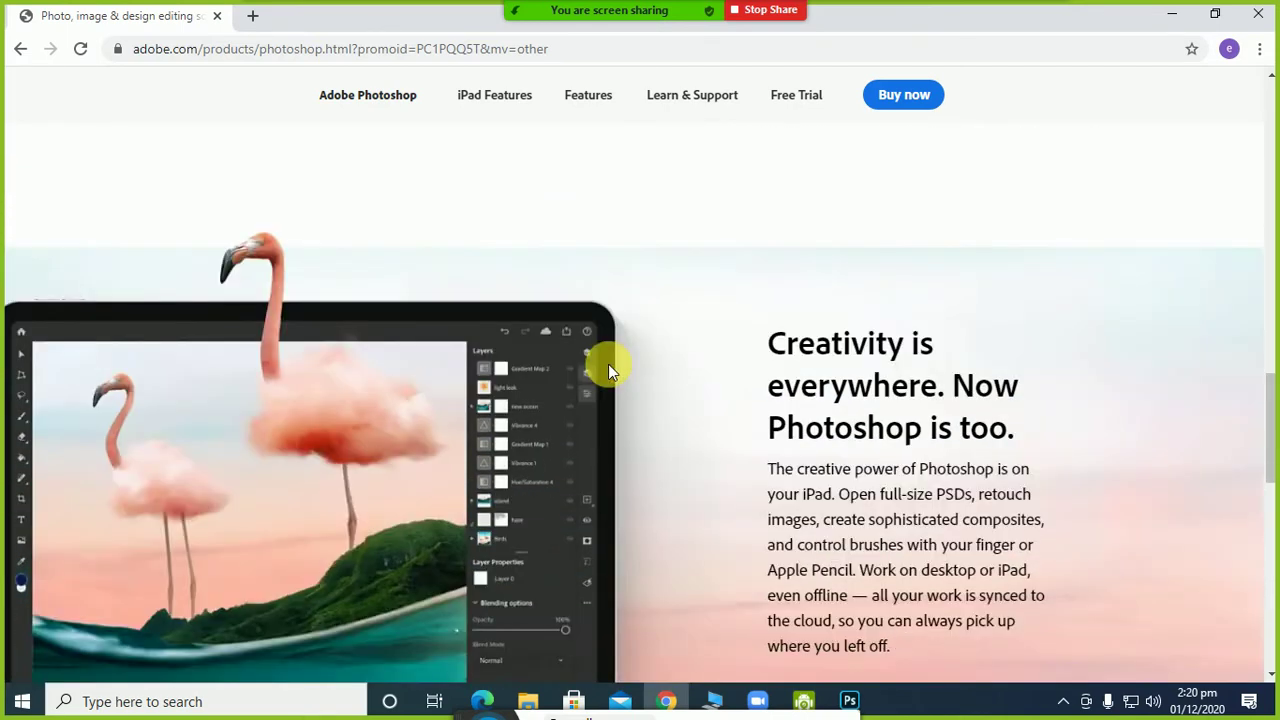
pyautogui.scroll(-8, 612, 370)
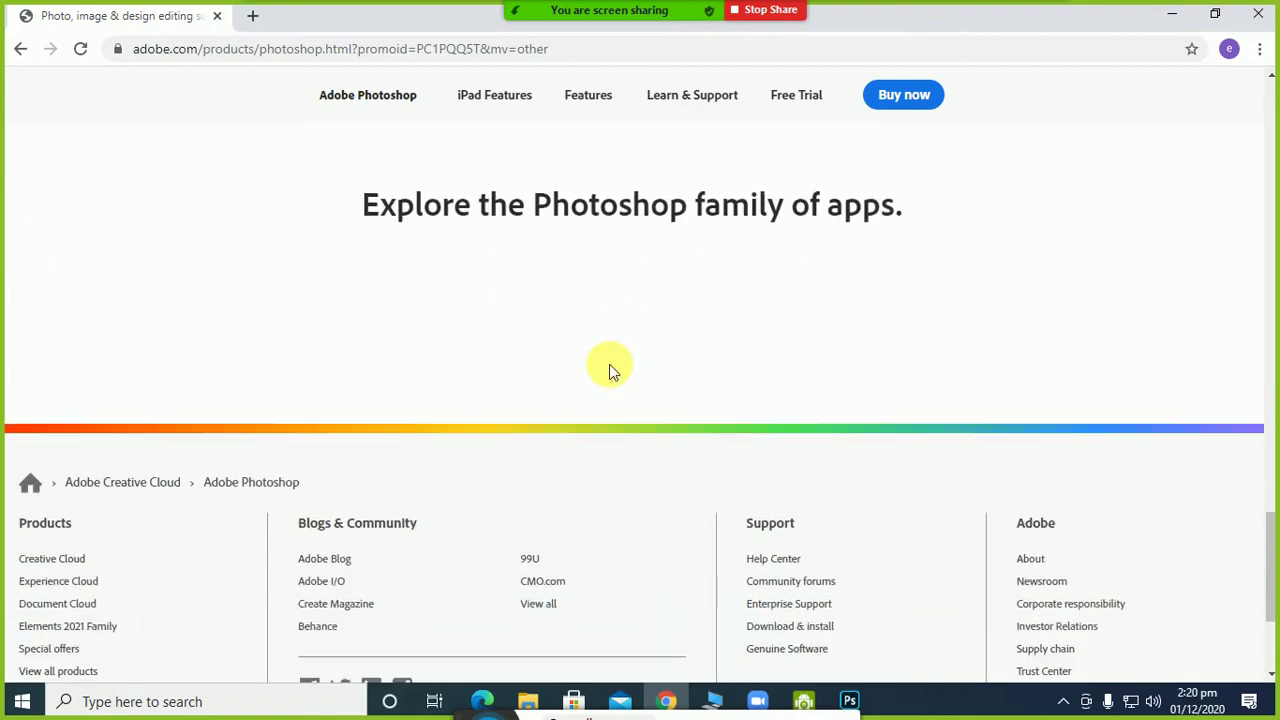
pyautogui.scroll(20, 612, 370)
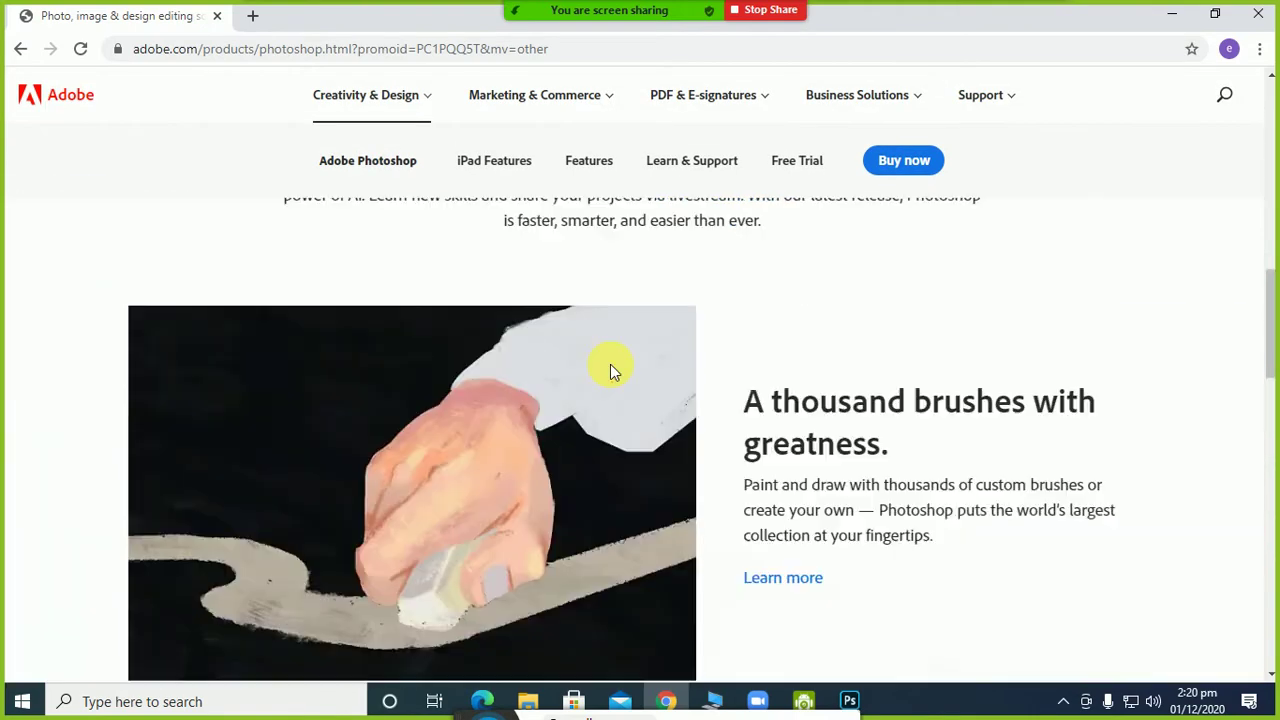
pyautogui.scroll(-3, 612, 370)
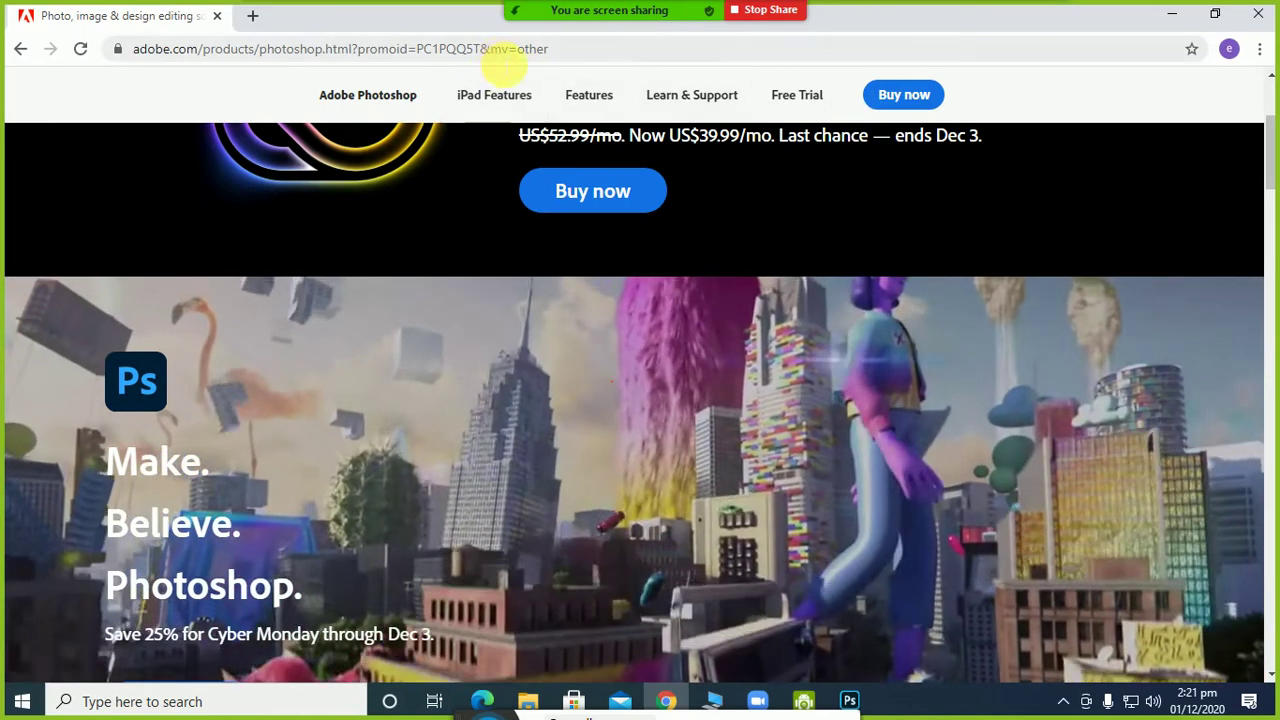
pyautogui.click(1258, 14)
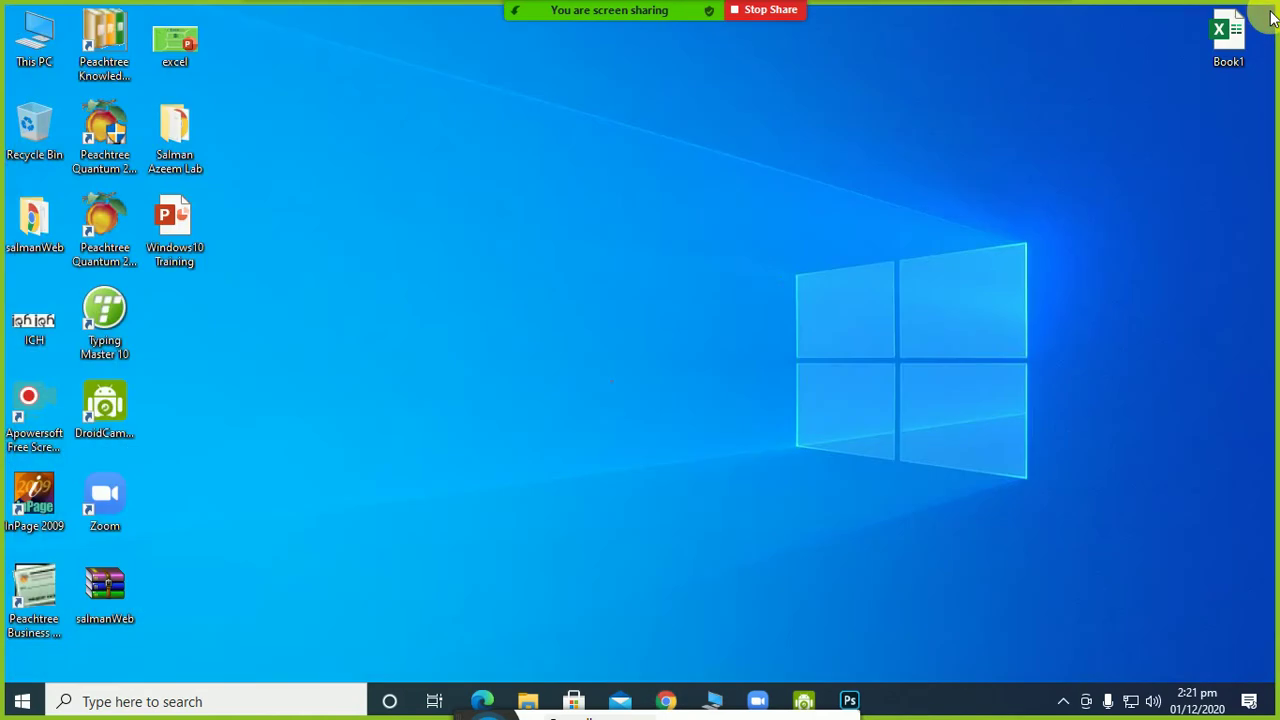
# Switch to Photoshop, start a new document and show the blank Photo presets
pyautogui.click(851, 699)
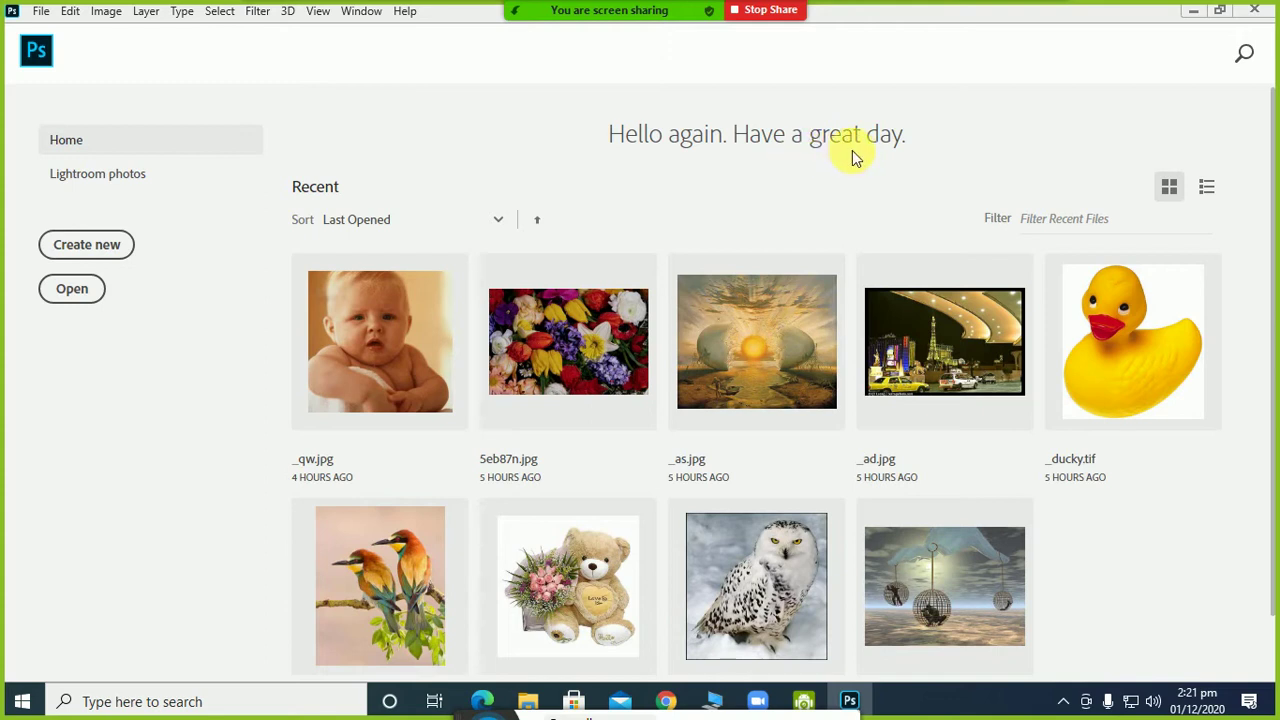
pyautogui.click(116, 250)
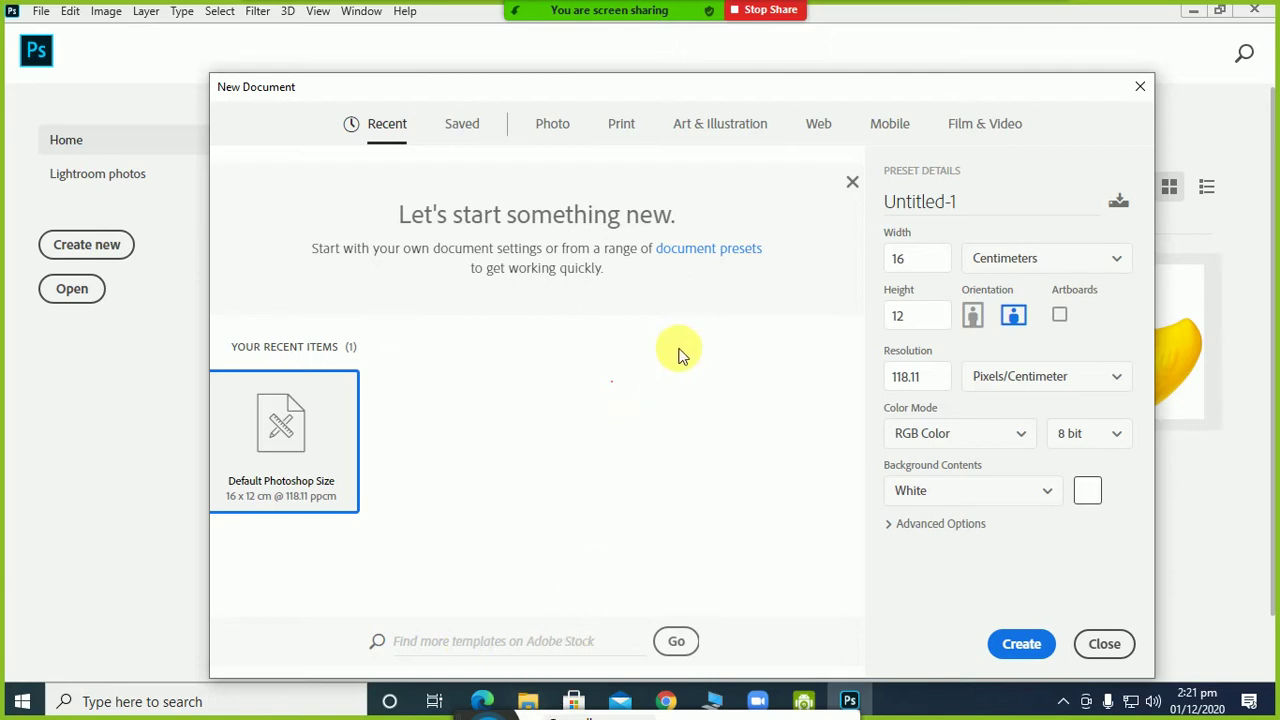
pyautogui.click(558, 136)
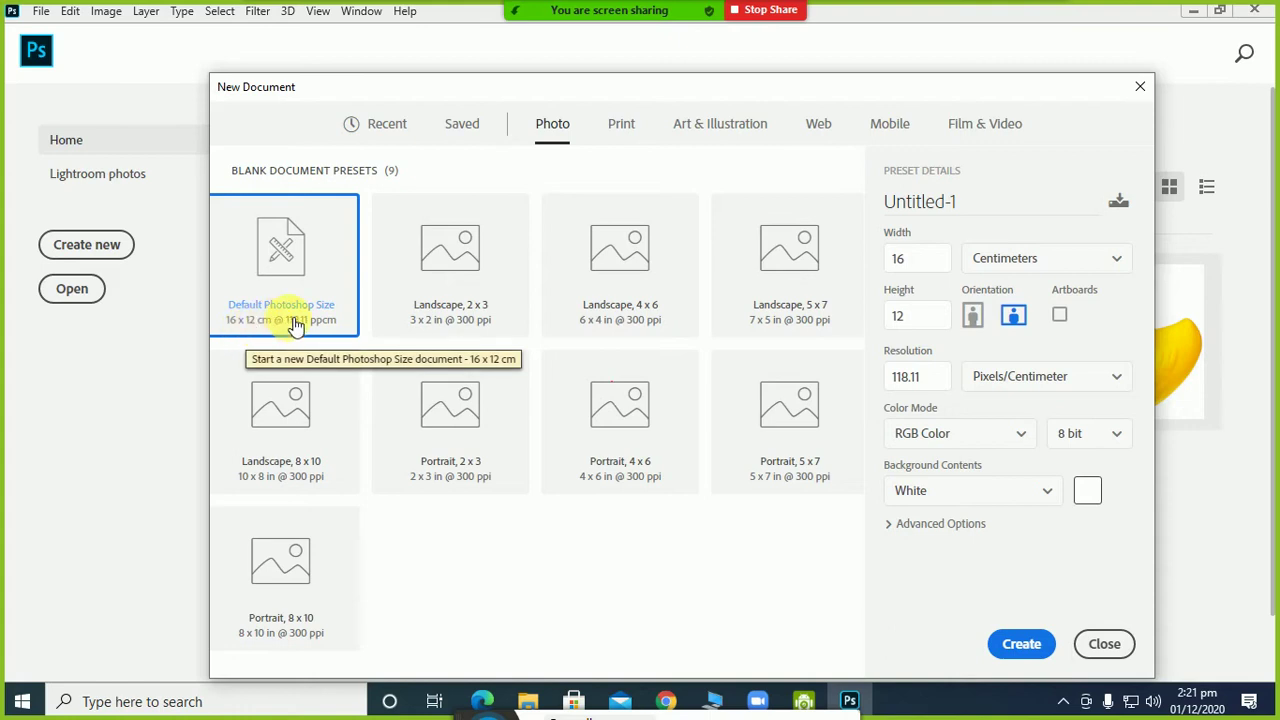
# Try pixels and inches as the unit for the default Photoshop size, and switch the orientation to portrait
pyautogui.click(1034, 264)
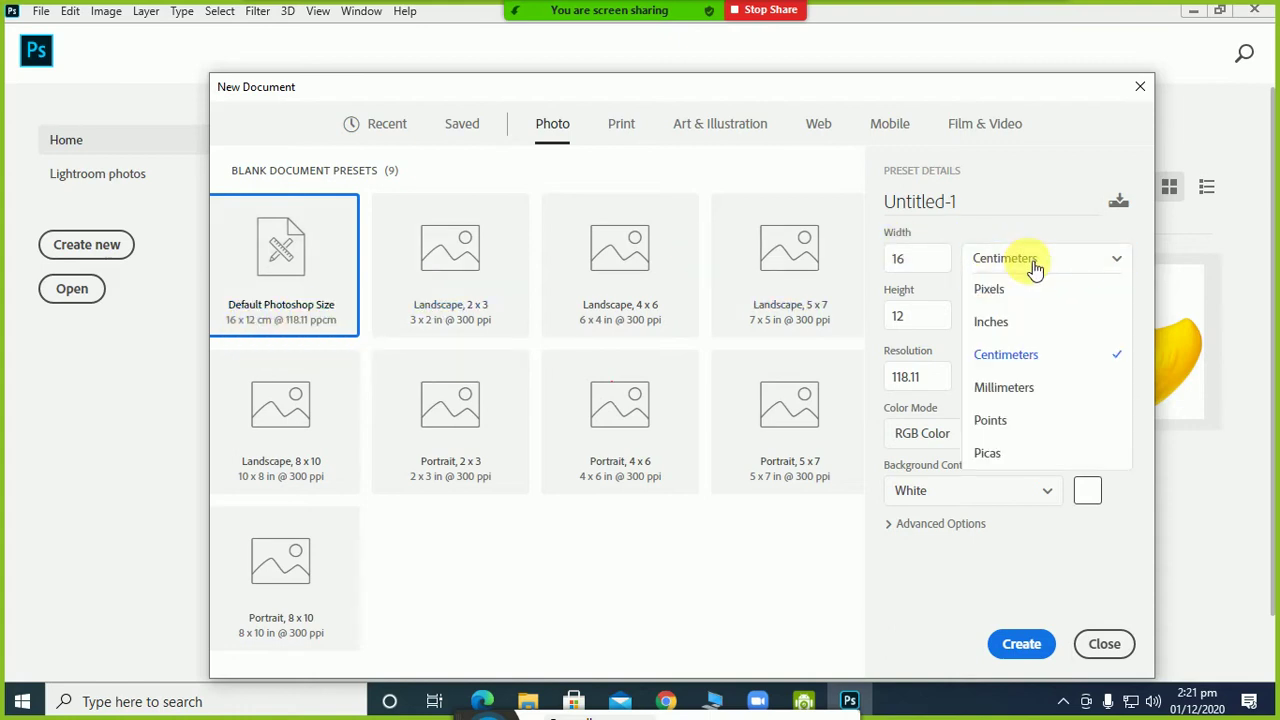
pyautogui.click(1020, 288)
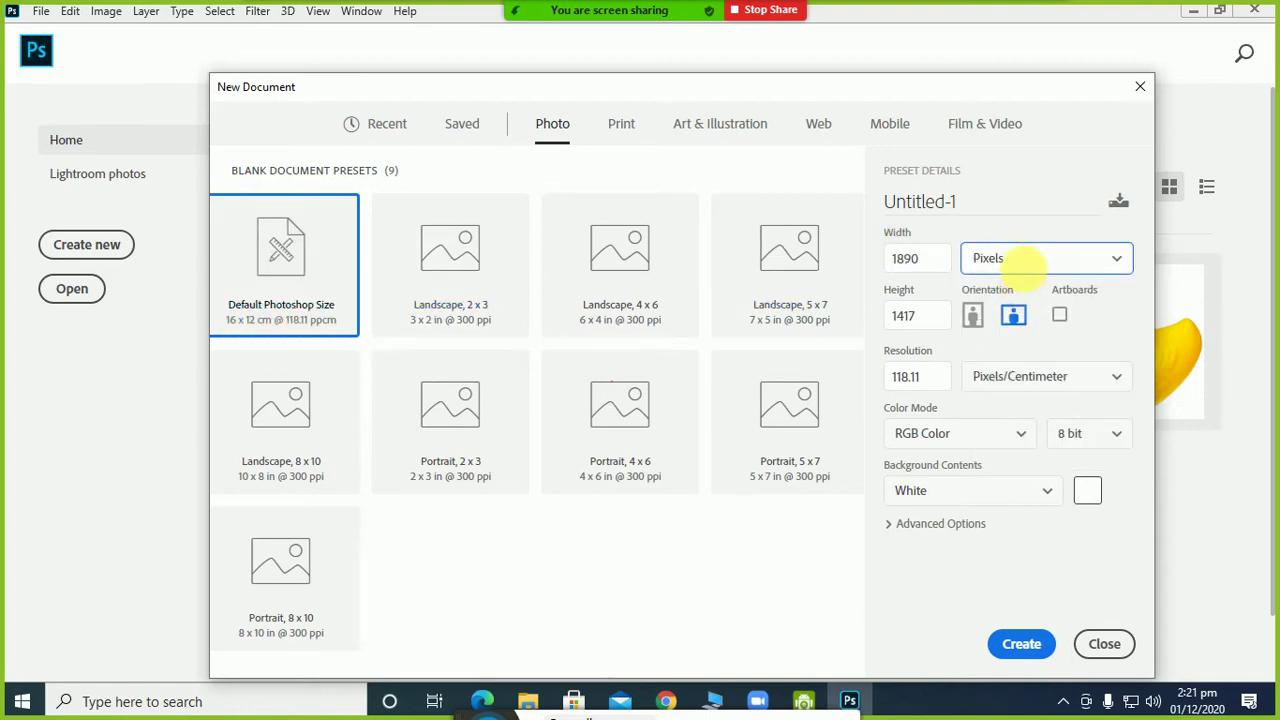
pyautogui.click(1023, 266)
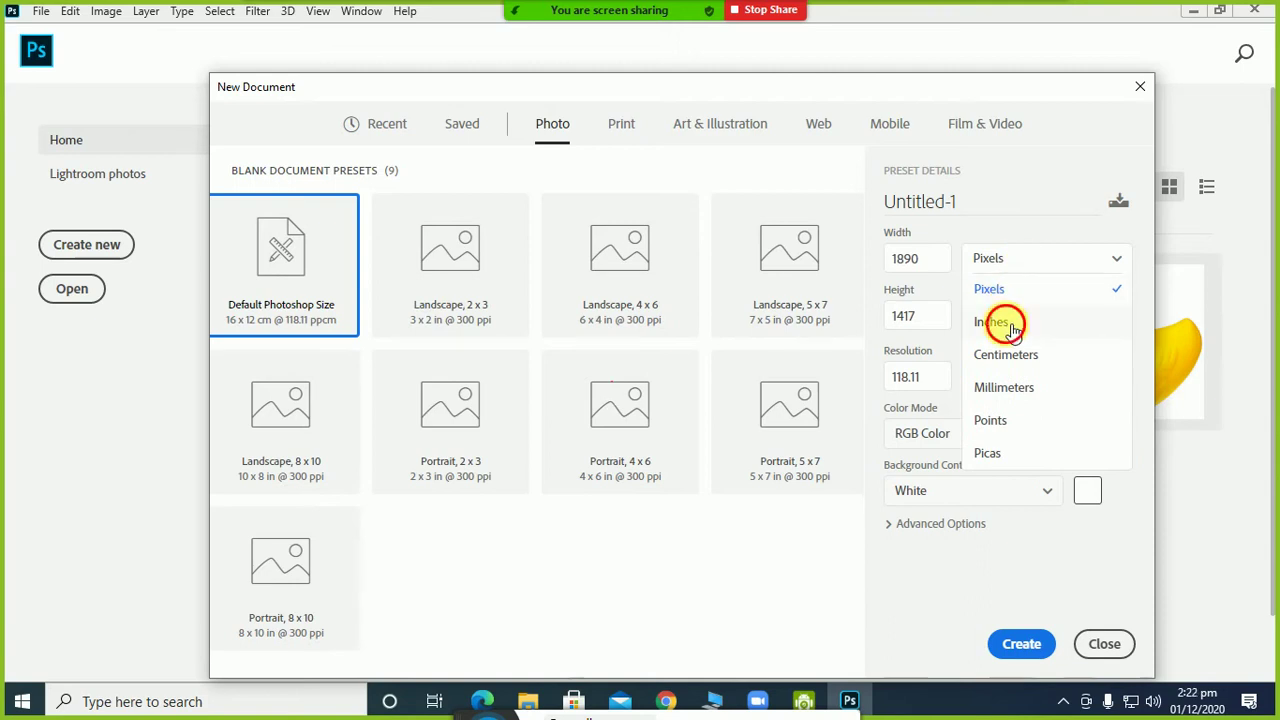
pyautogui.click(1006, 322)
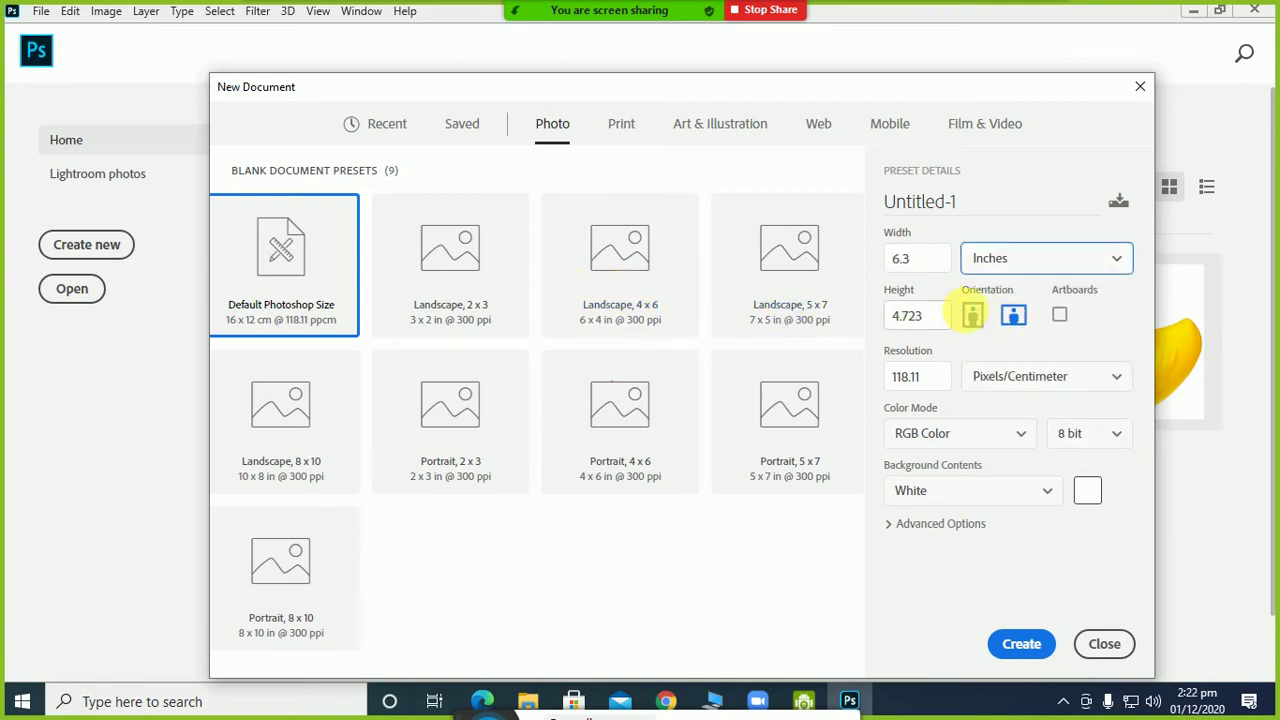
pyautogui.click(972, 315)
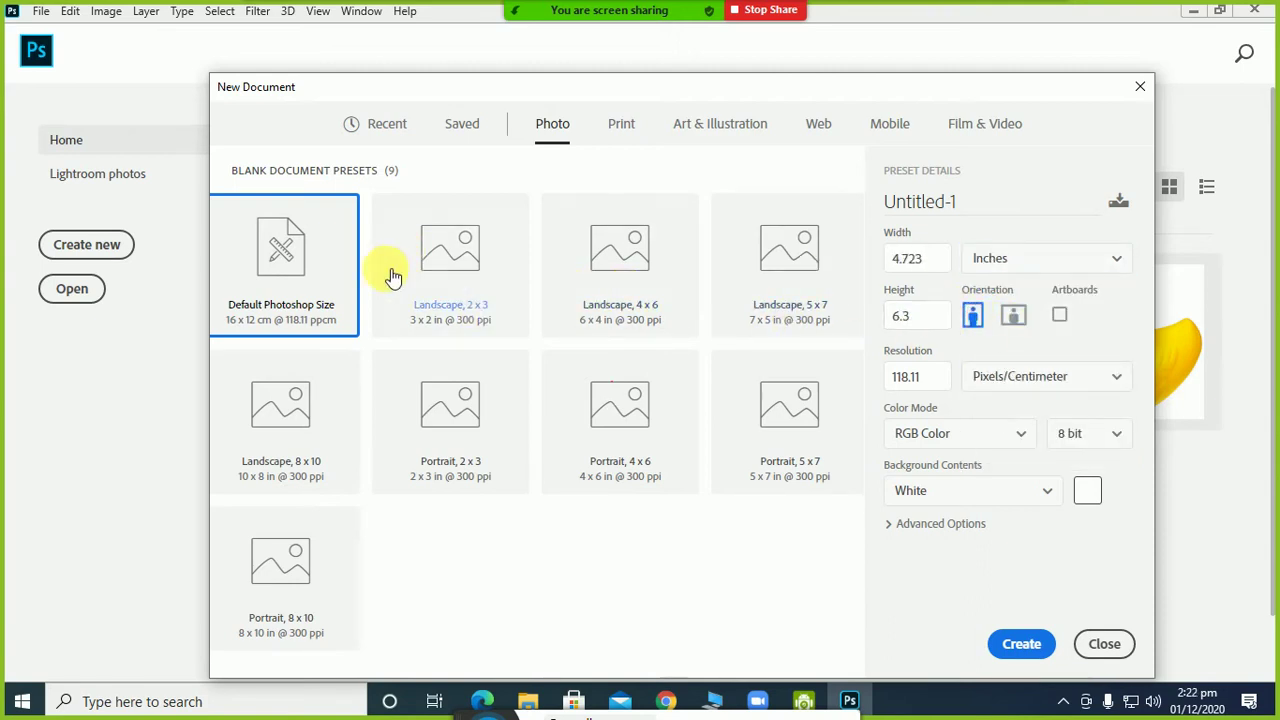
# Try the Landscape 2 x 3, 4 x 6 and 5 x 7 photo presets in turn
pyautogui.click(457, 281)
pyautogui.click(604, 293)
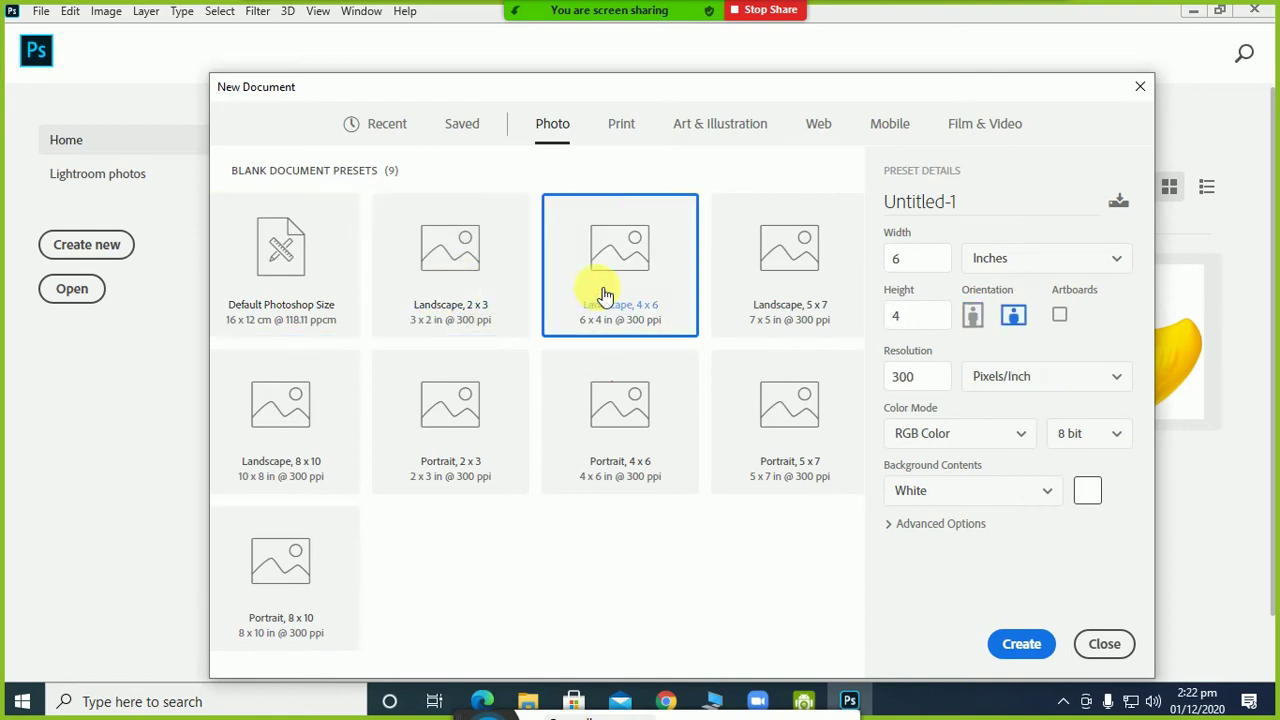
pyautogui.click(757, 300)
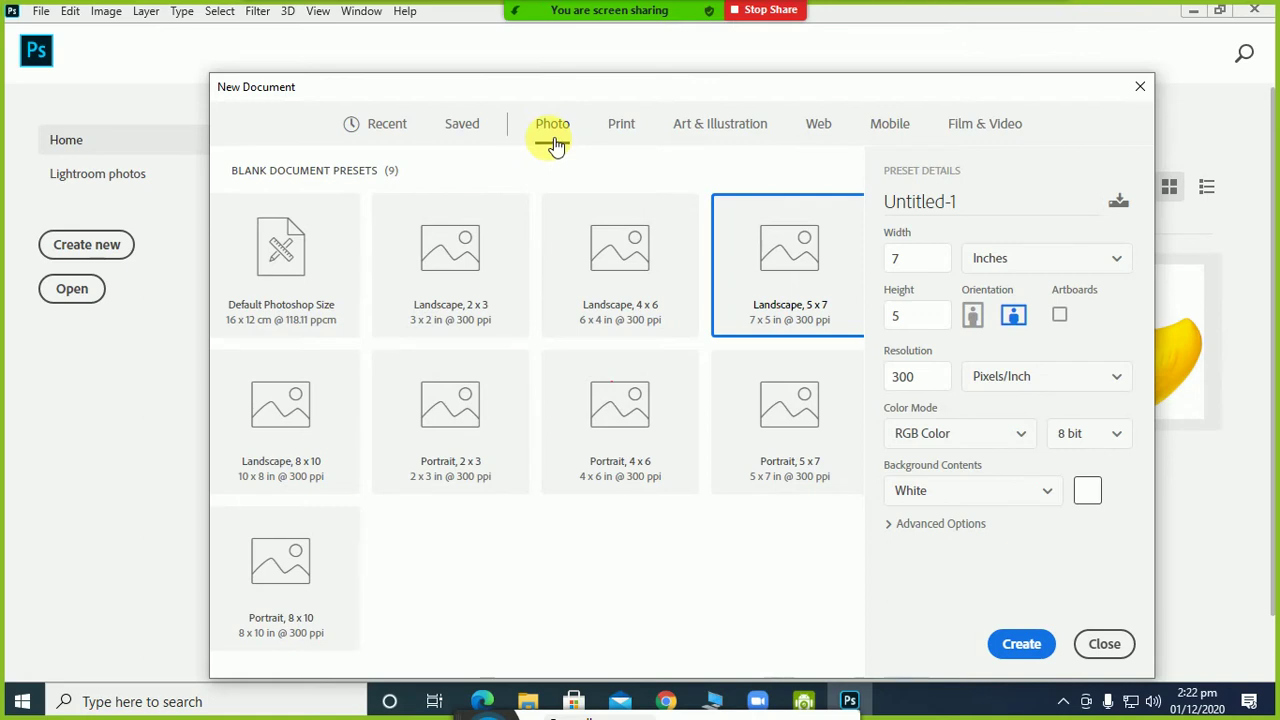
# Look through the Print, Art & Illustration, Web and Mobile document presets, trying the iOS 7 Settings preset
pyautogui.click(621, 125)
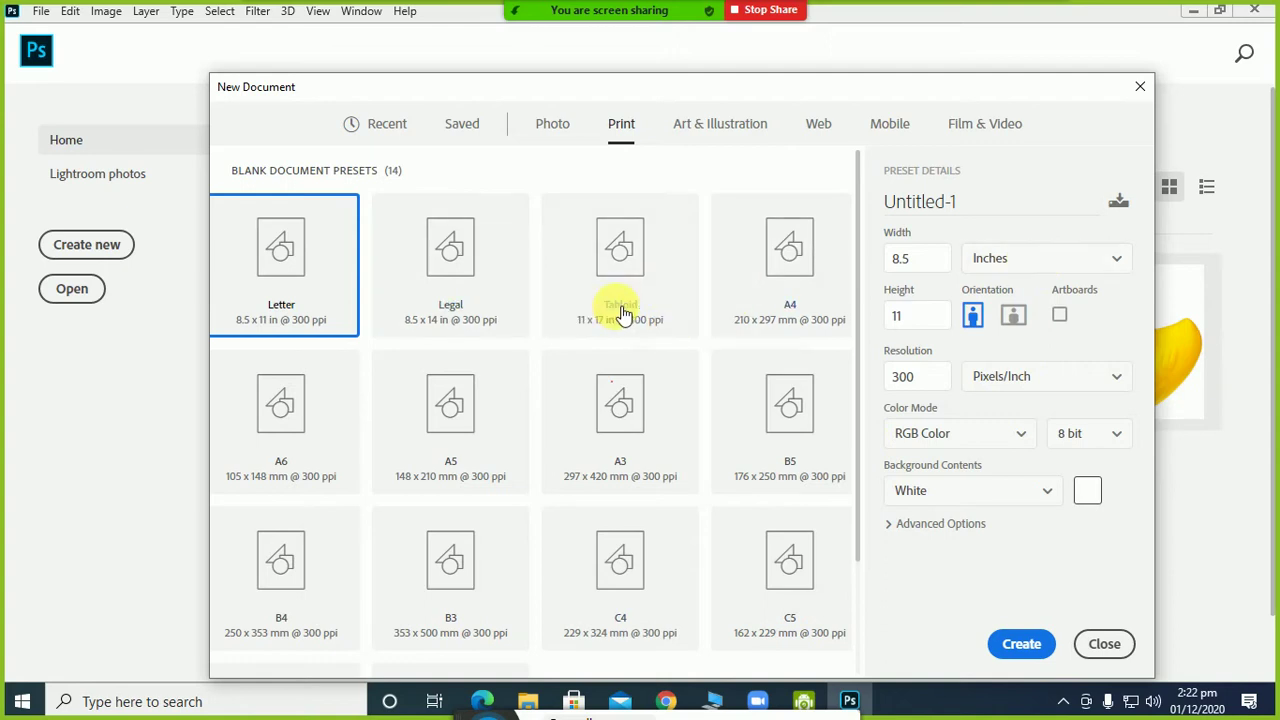
pyautogui.click(708, 134)
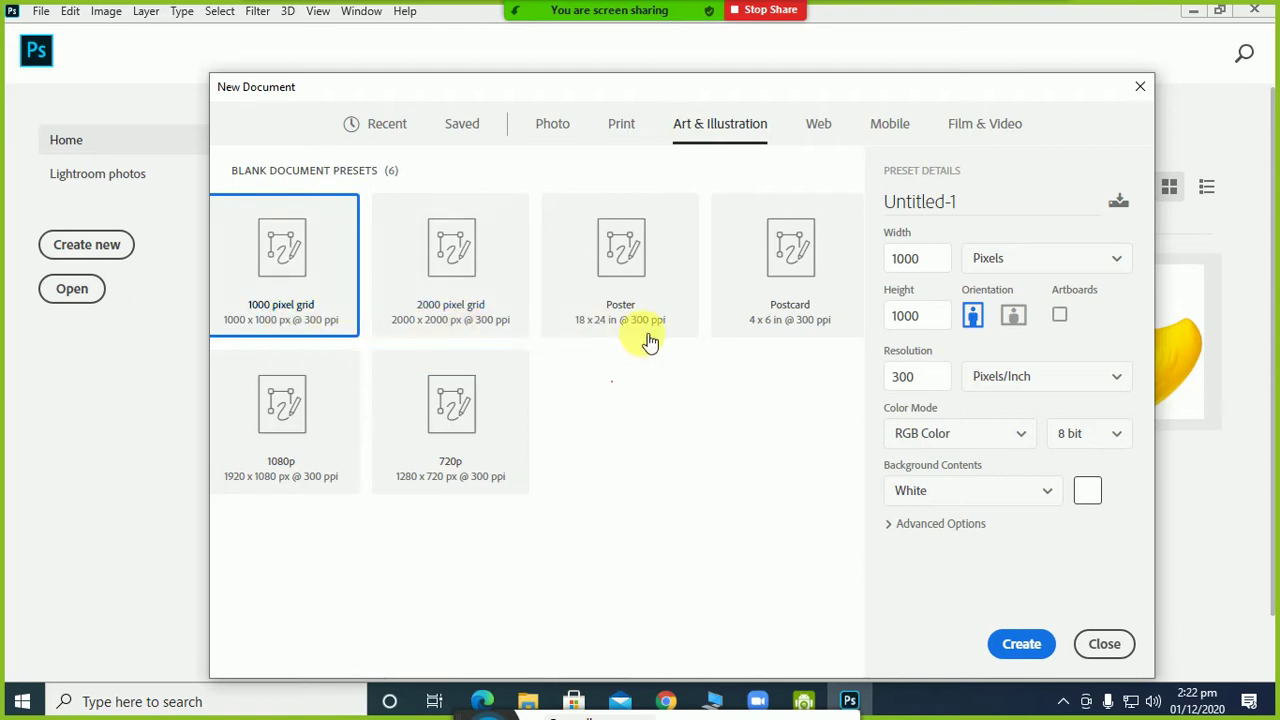
pyautogui.click(820, 124)
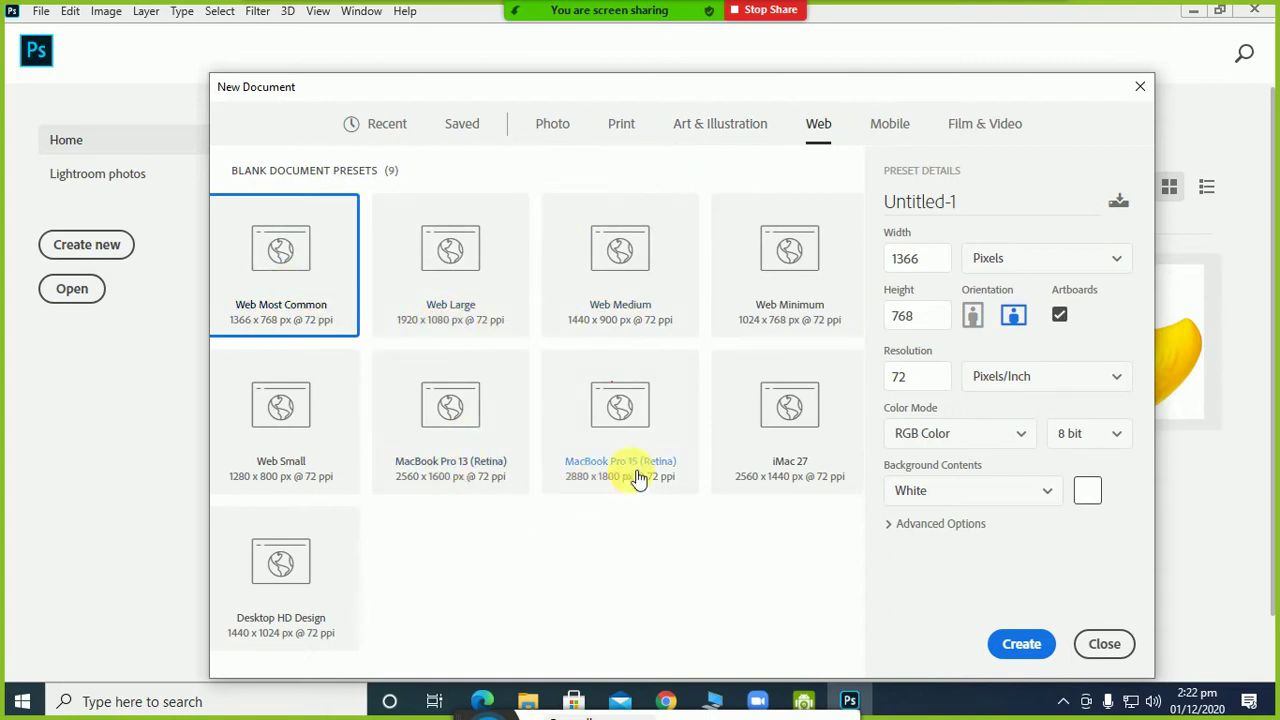
pyautogui.click(887, 124)
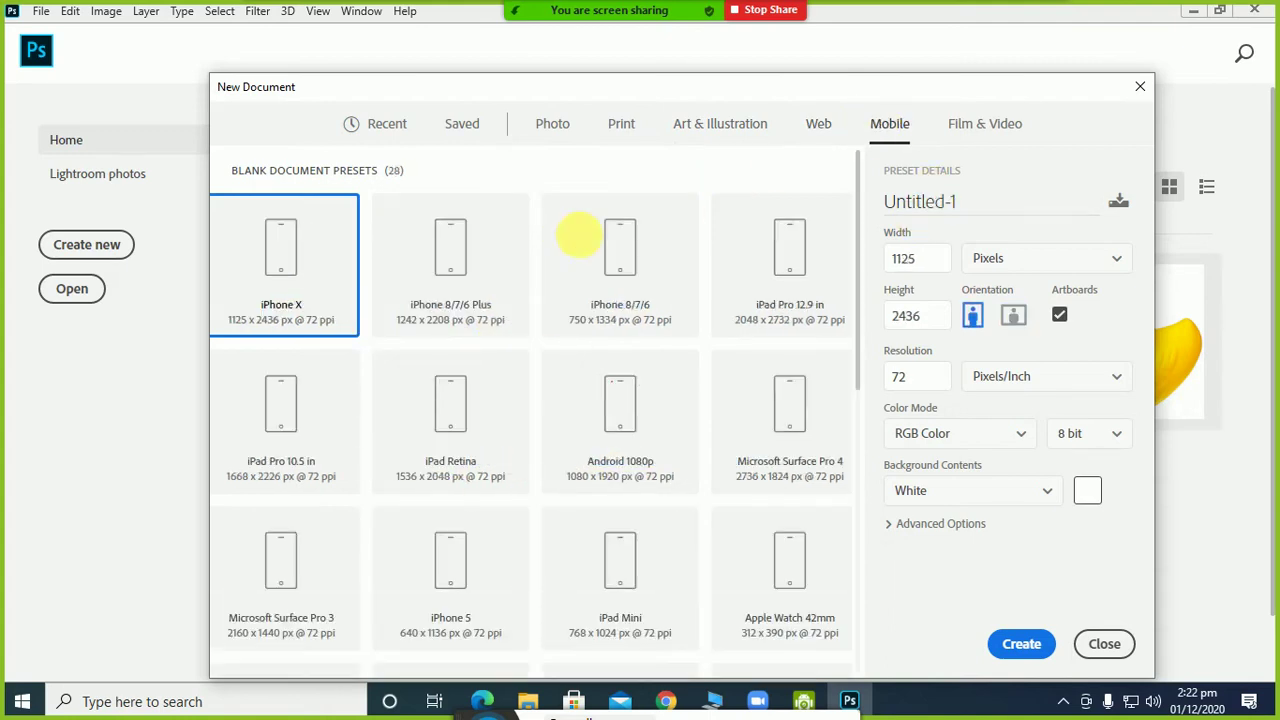
pyautogui.scroll(-5, 496, 300)
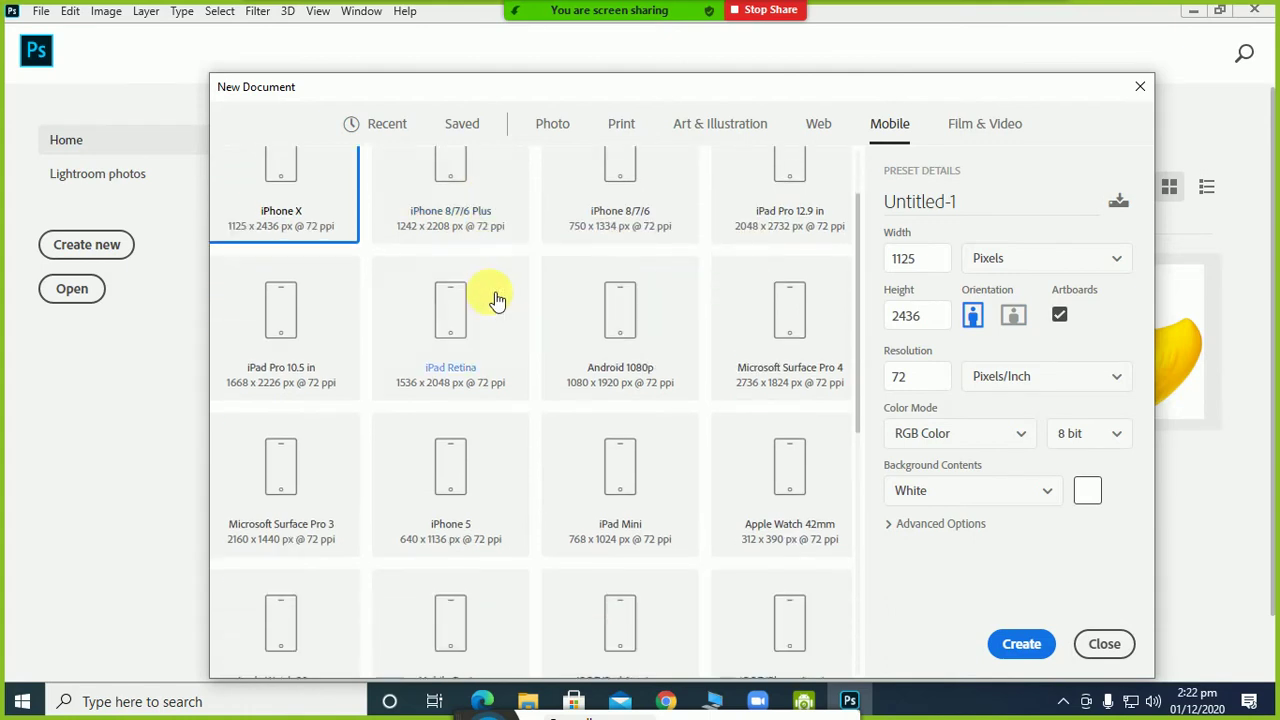
pyautogui.scroll(-6, 497, 300)
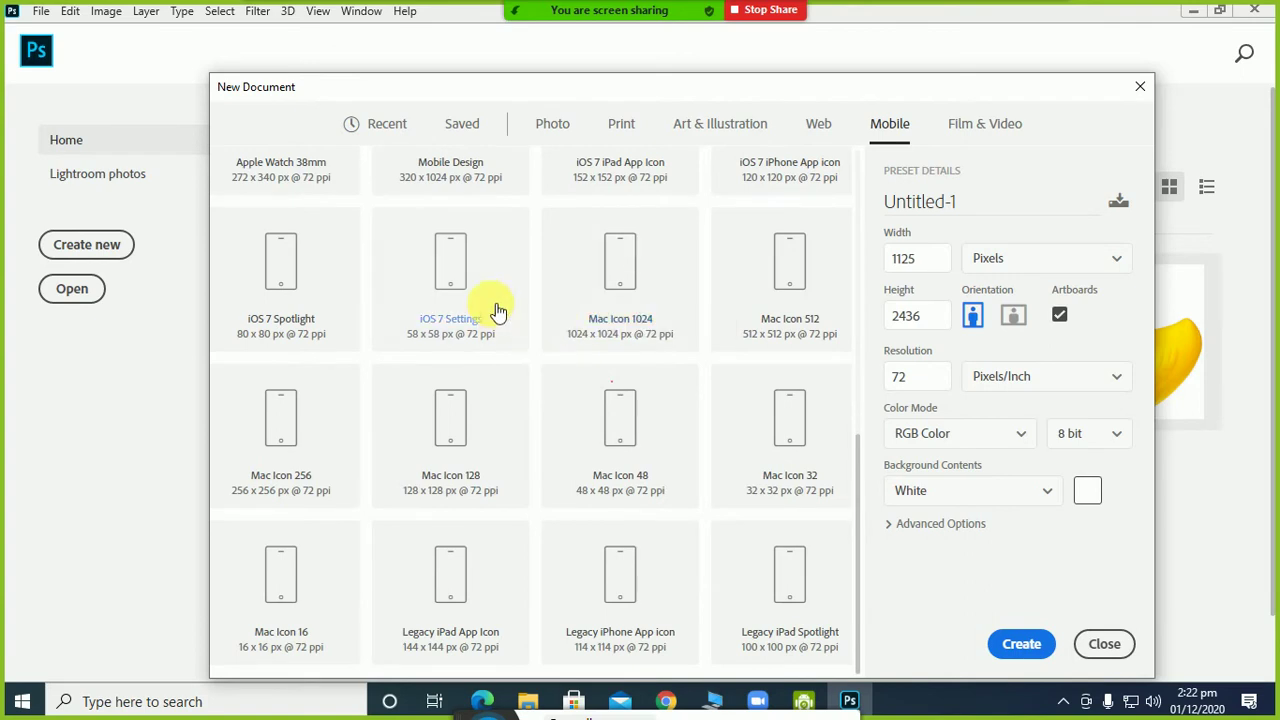
pyautogui.click(478, 295)
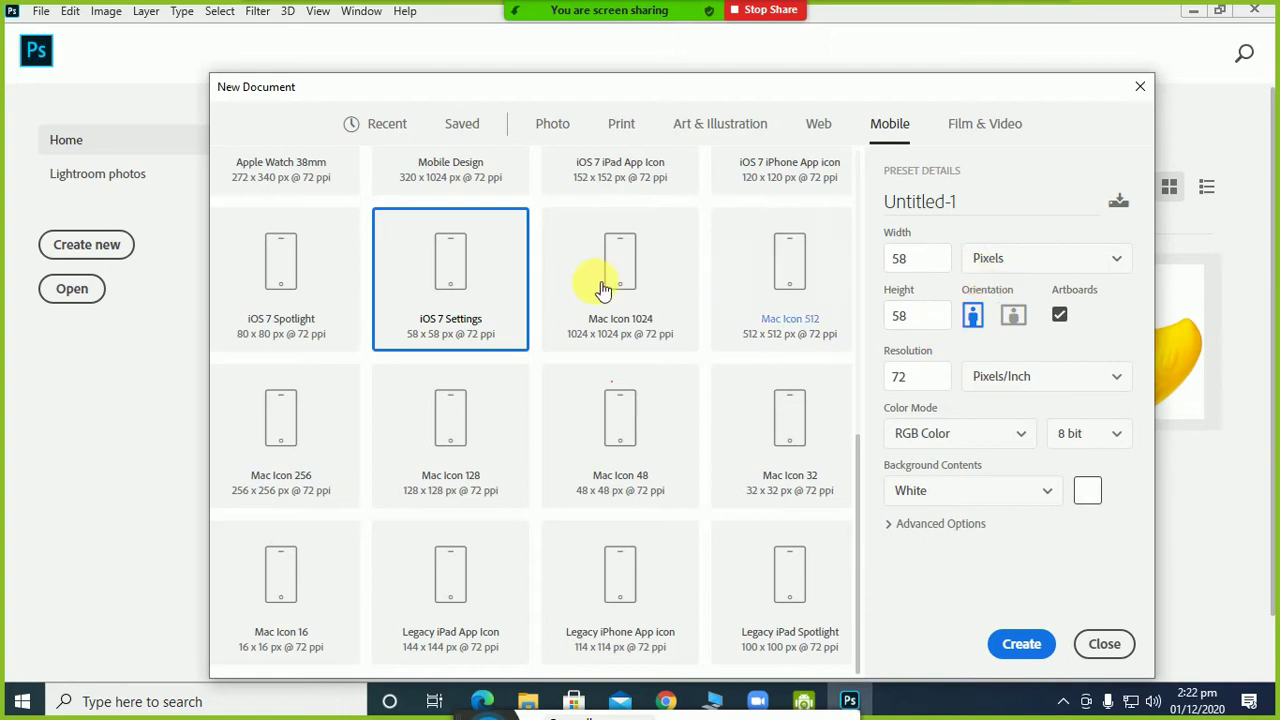
pyautogui.scroll(3, 551, 400)
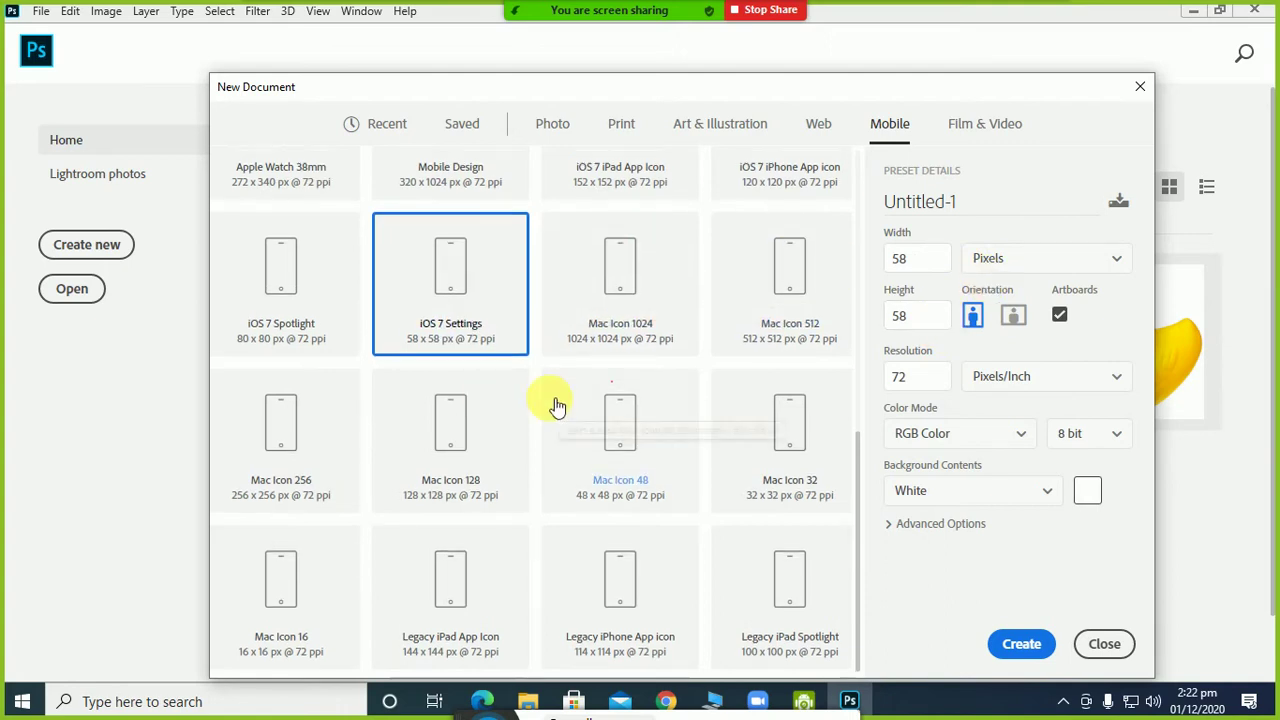
# Choose the A4 print preset for the new document and set its size unit to inches
pyautogui.click(555, 127)
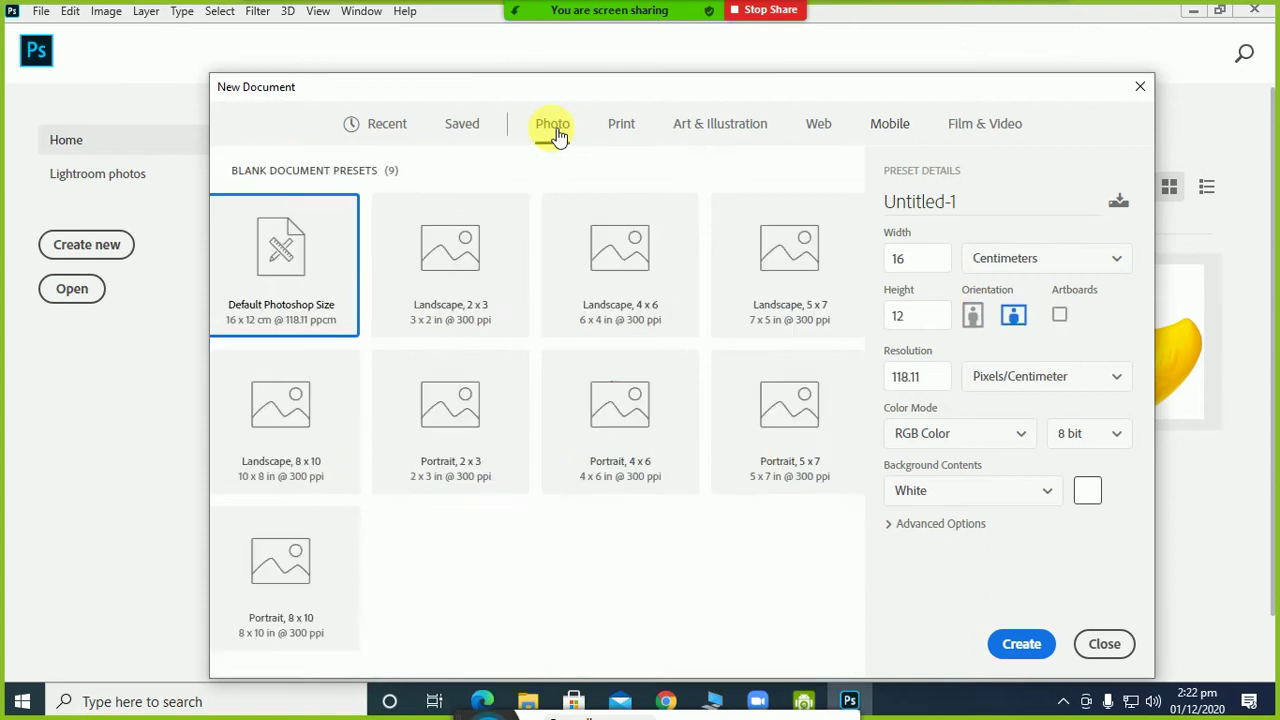
pyautogui.click(622, 130)
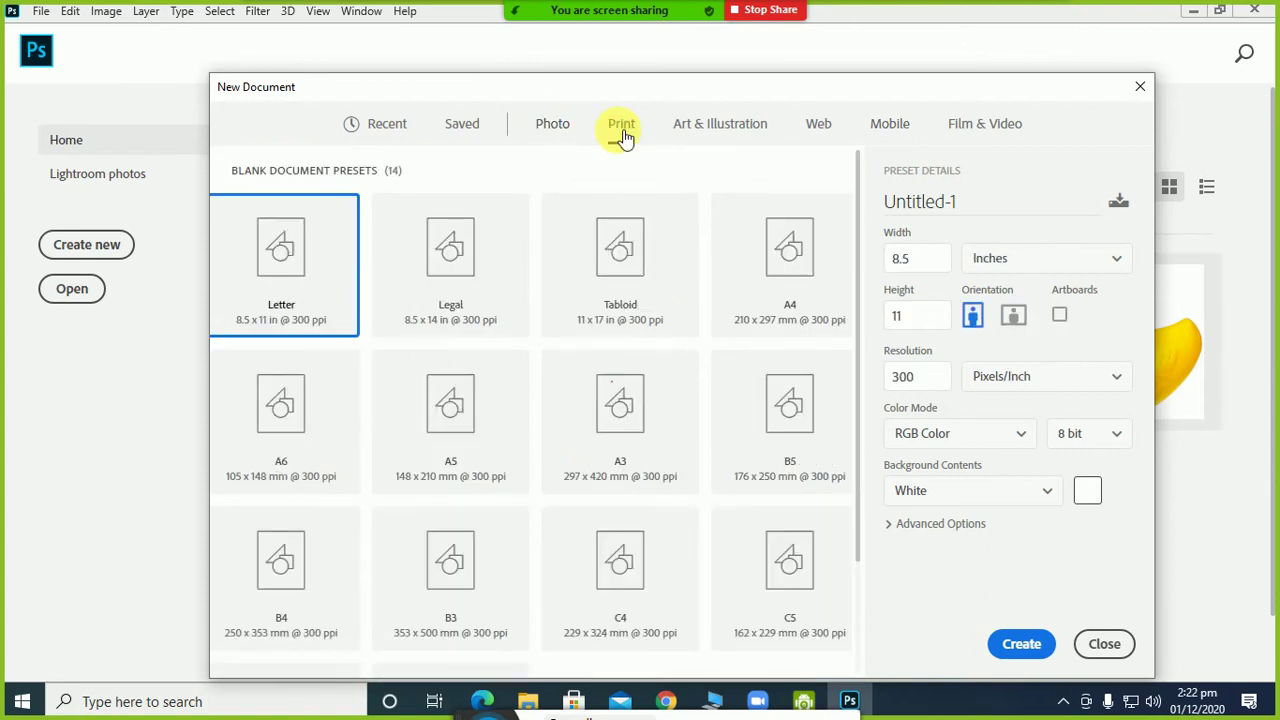
pyautogui.click(755, 275)
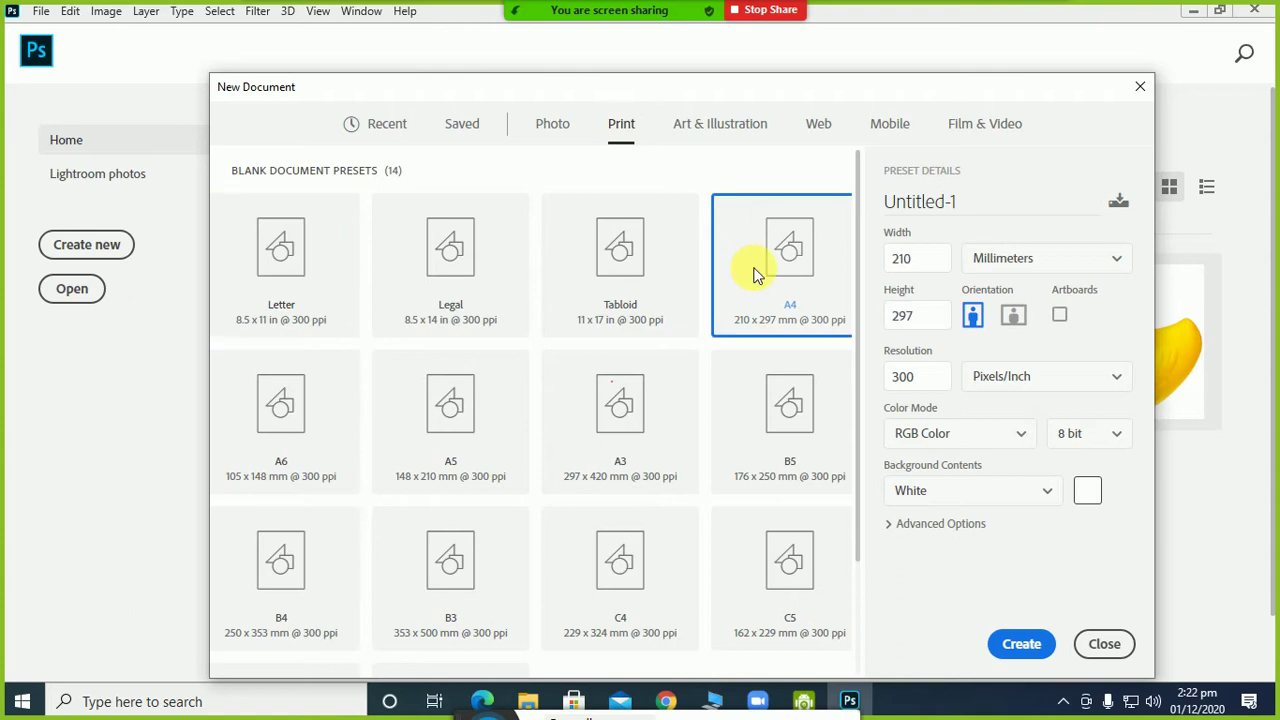
pyautogui.click(1055, 262)
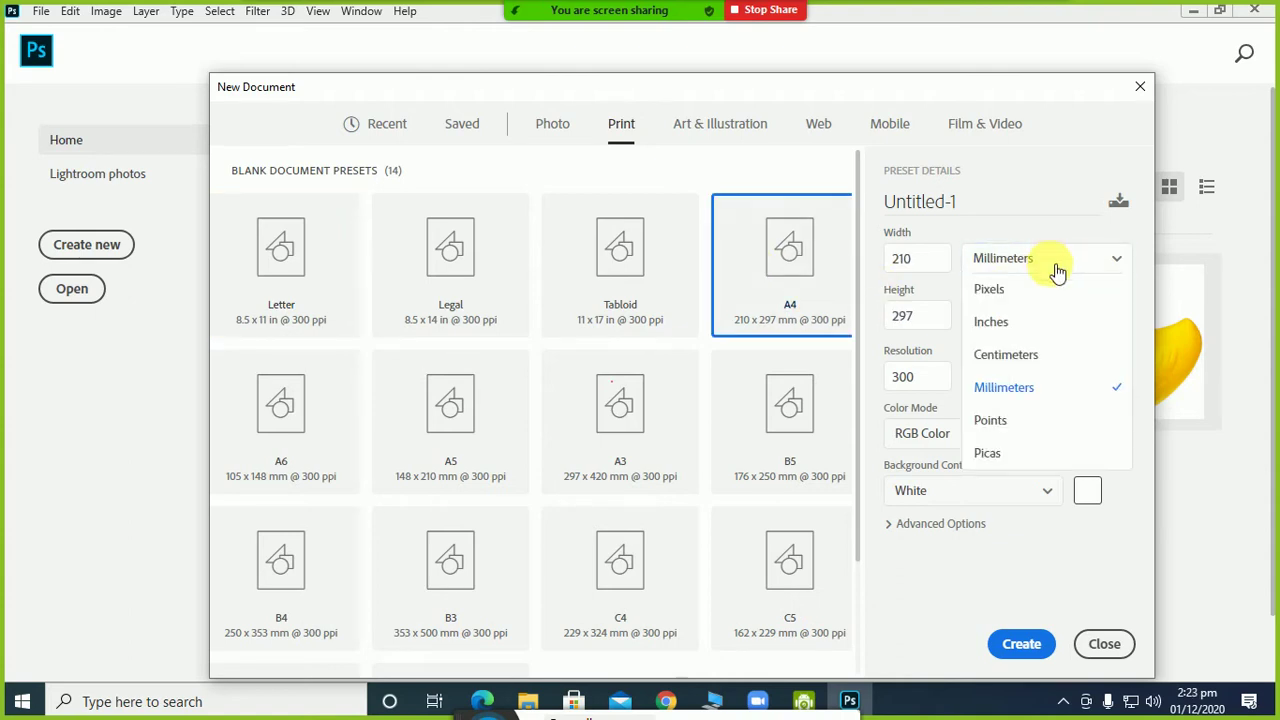
pyautogui.click(994, 321)
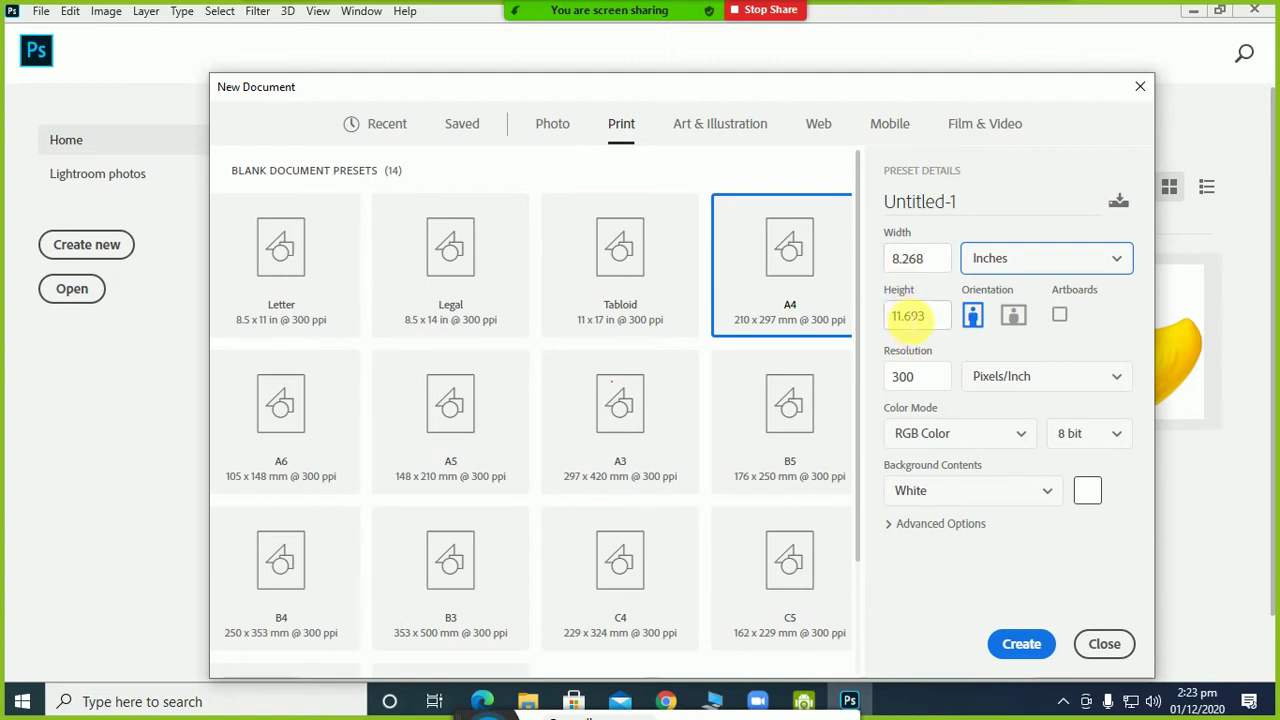
# Name the new document First
pyautogui.click(982, 214)
pyautogui.moveTo(982, 214); pyautogui.dragTo(848, 202)
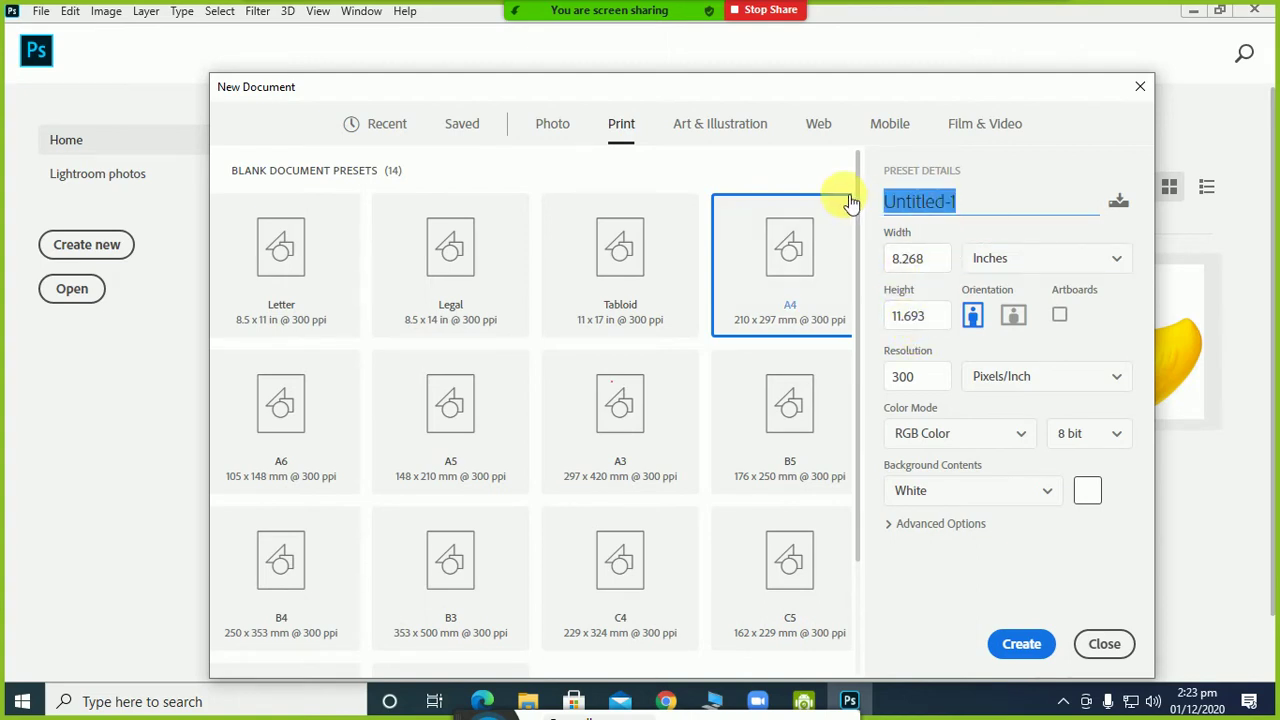
pyautogui.write('First')
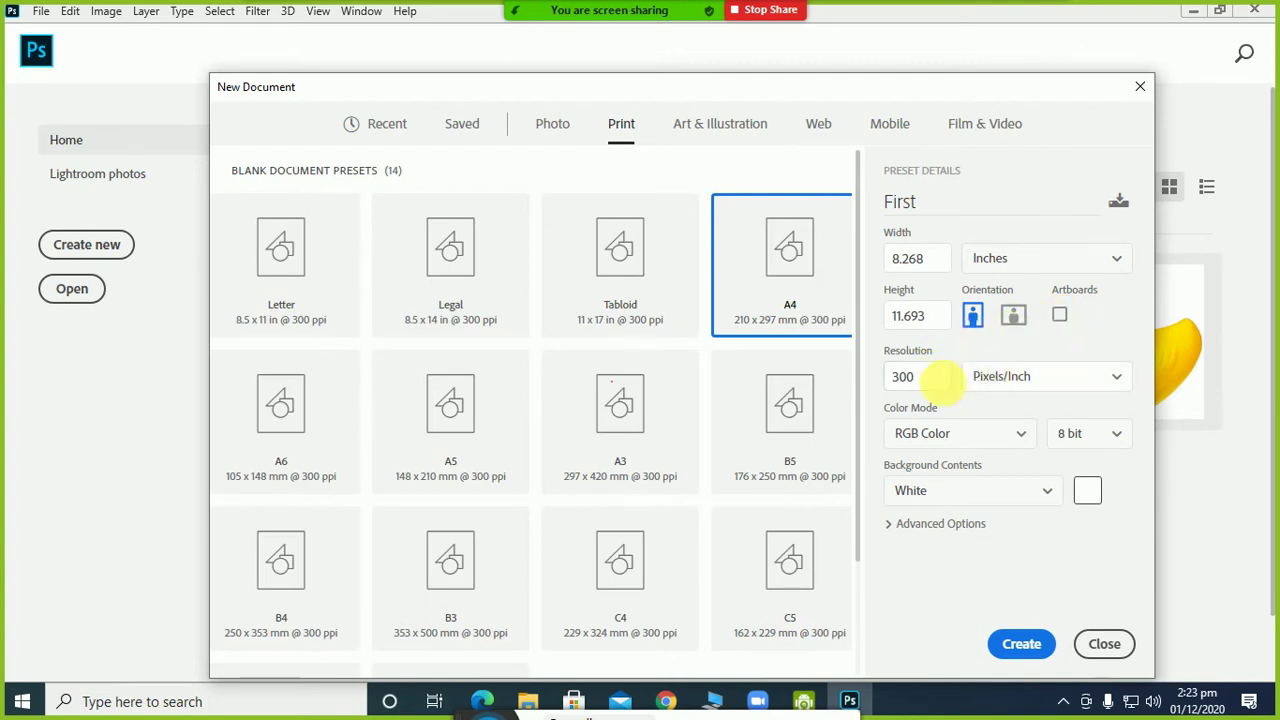
# Try Pixels/Centimeter as the resolution unit, and set it back to Pixels/Inch
pyautogui.doubleClick(895, 376)
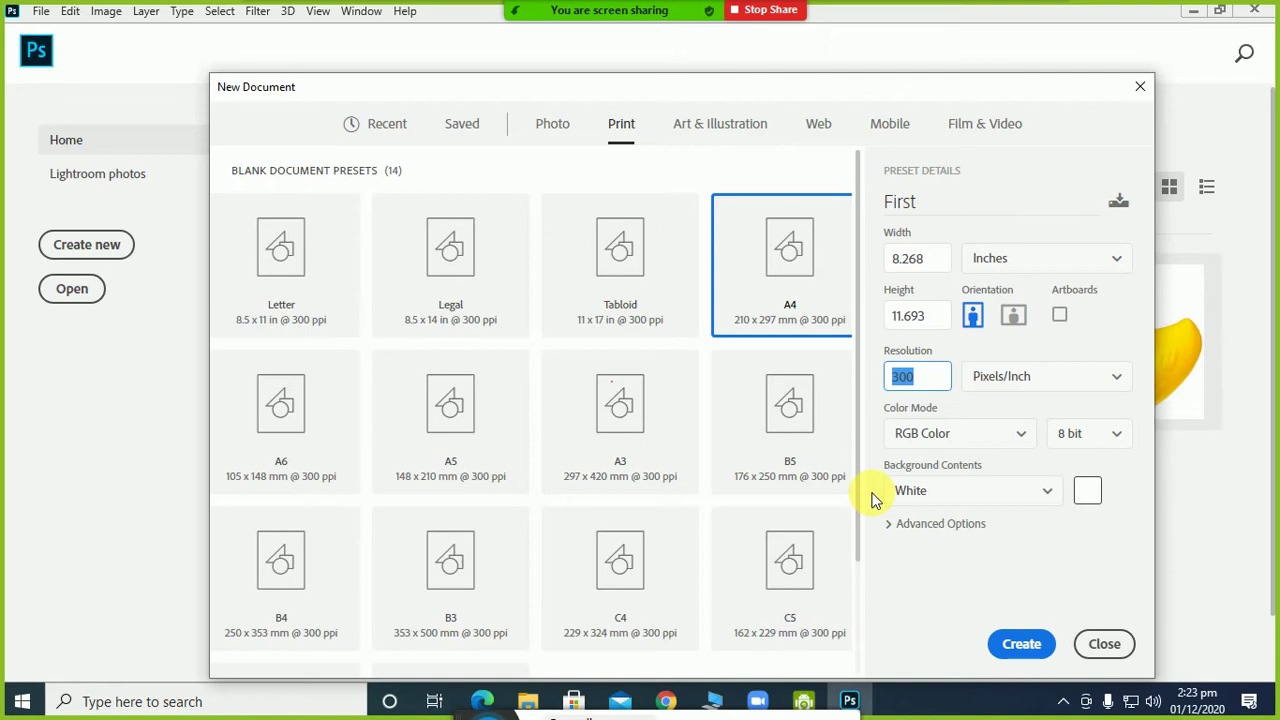
pyautogui.click(1043, 378)
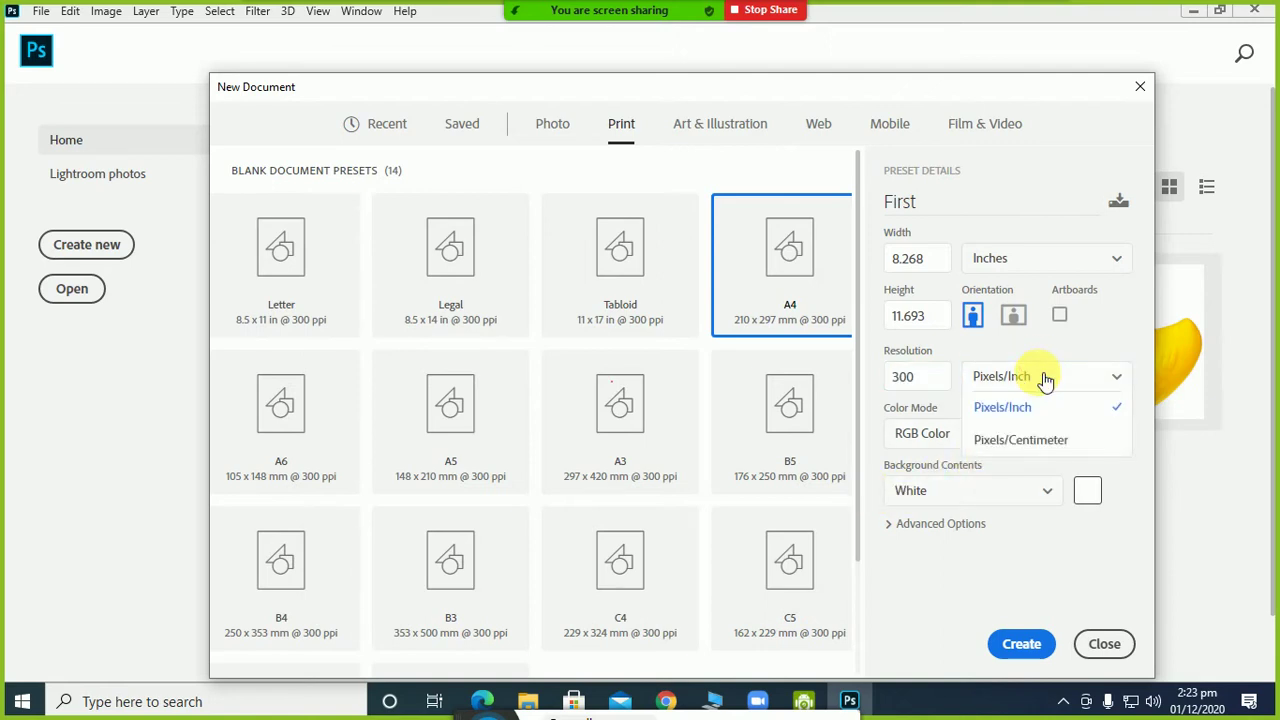
pyautogui.click(1037, 443)
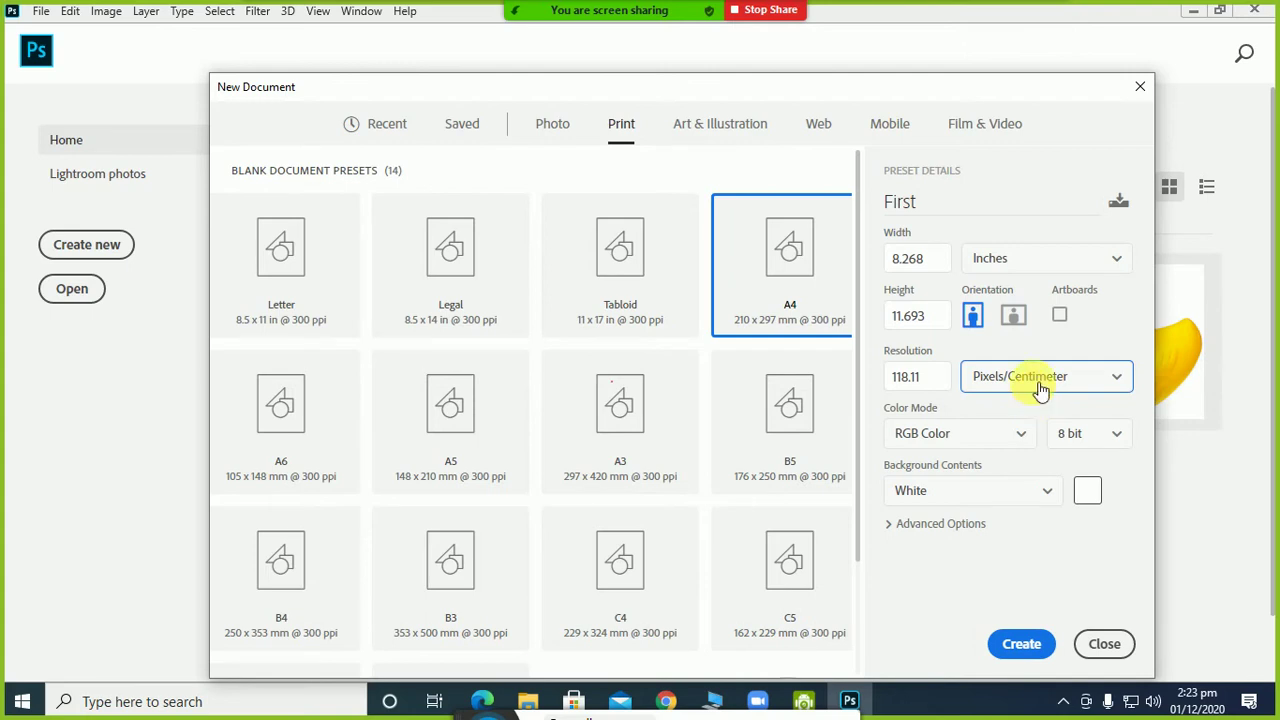
pyautogui.click(1037, 400)
pyautogui.click(1037, 408)
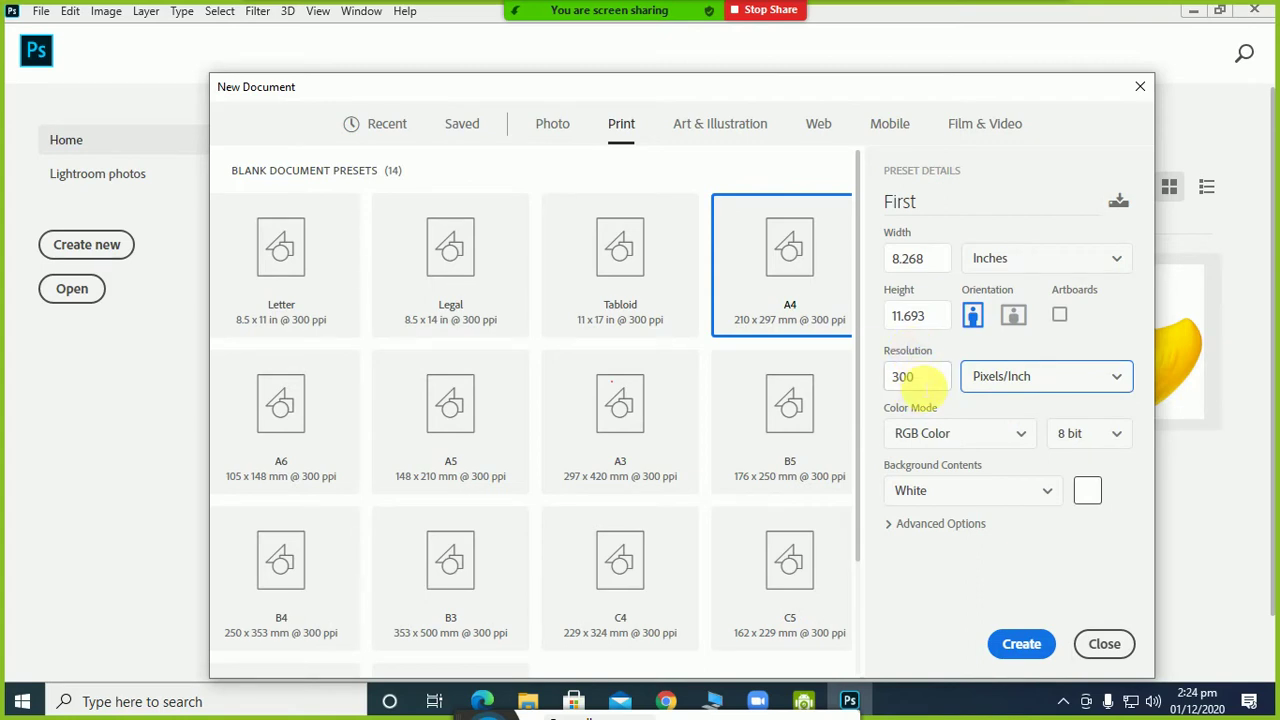
# Review the available color modes while keeping RGB Color, and set the bit depth to 16 bit
pyautogui.click(940, 432)
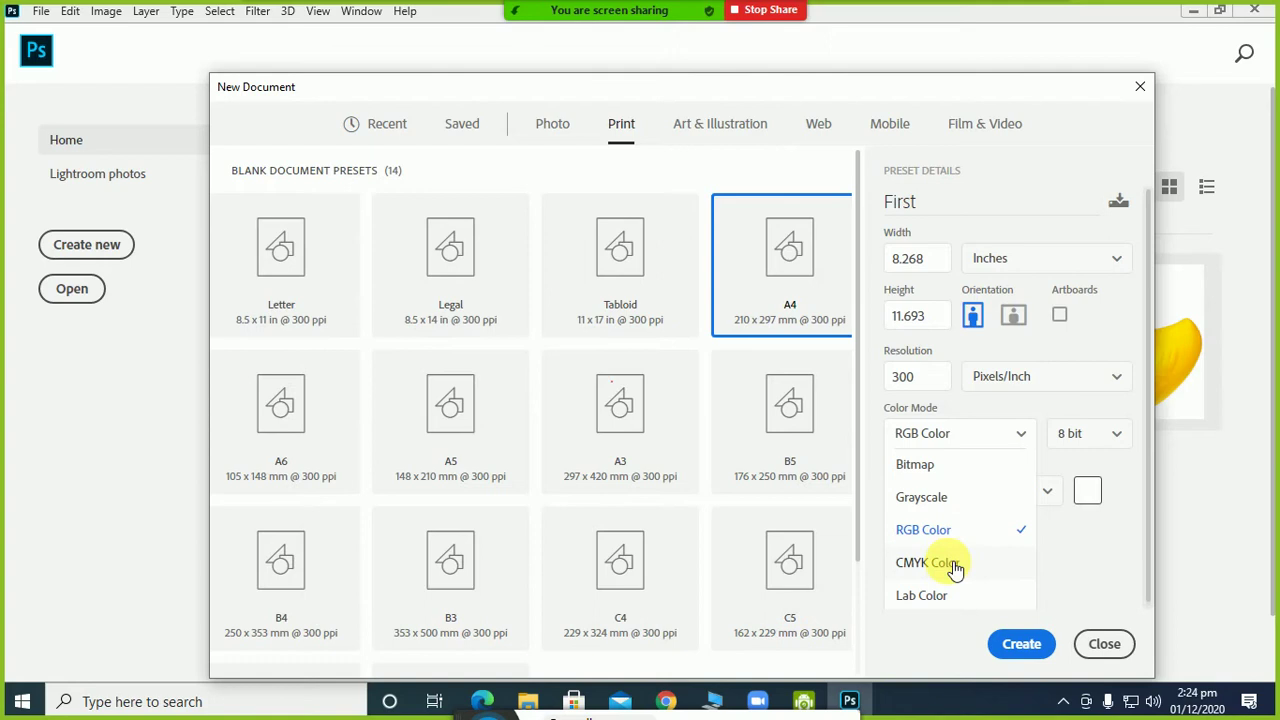
pyautogui.click(659, 110)
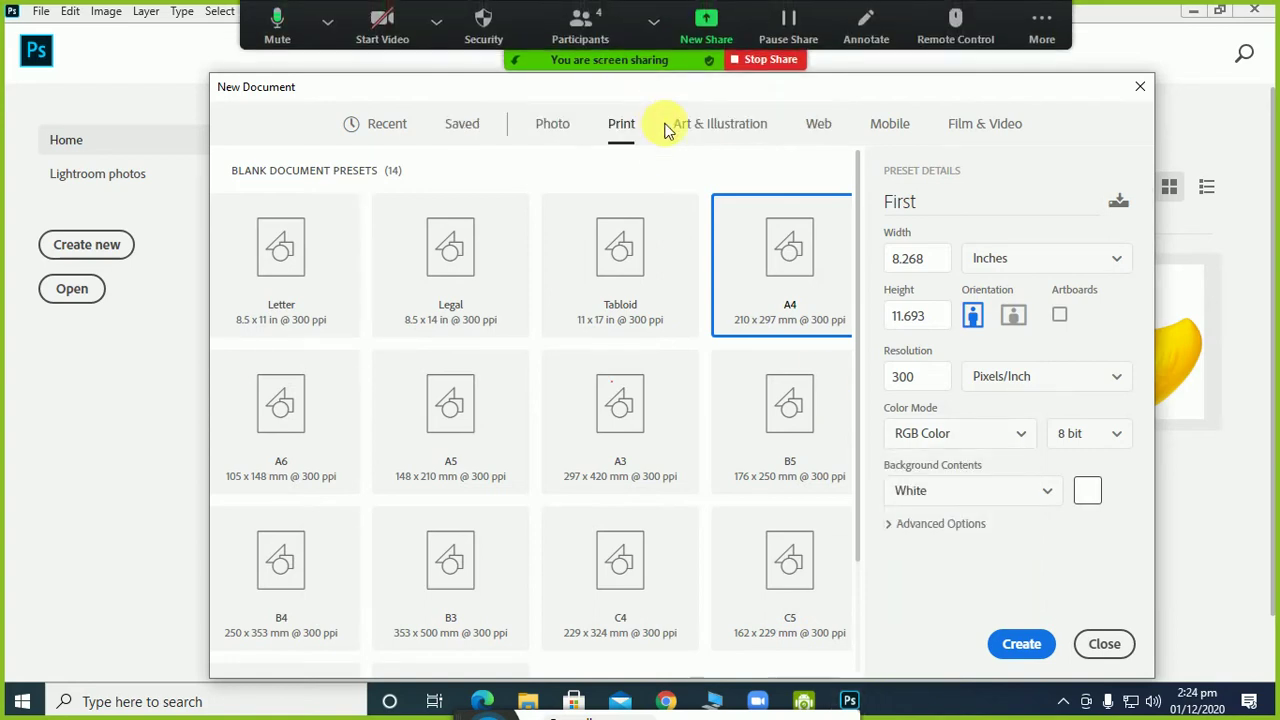
pyautogui.click(966, 488)
pyautogui.click(957, 437)
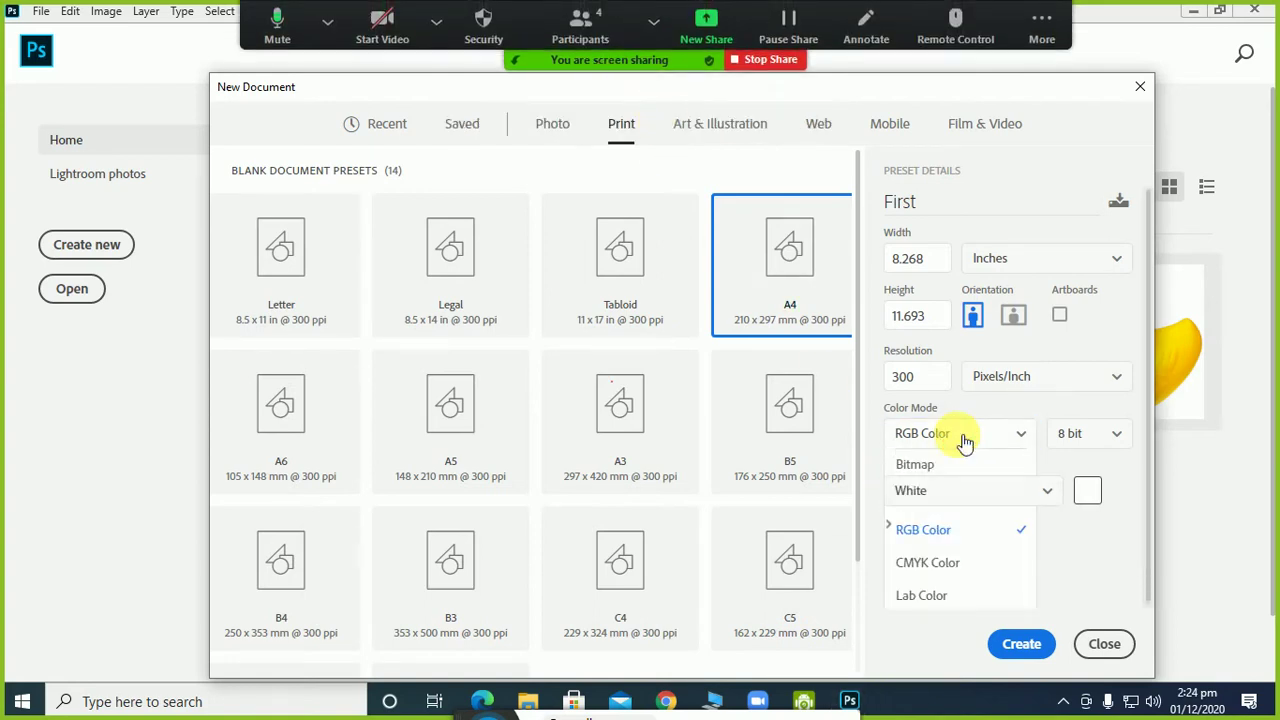
pyautogui.click(963, 443)
pyautogui.click(943, 434)
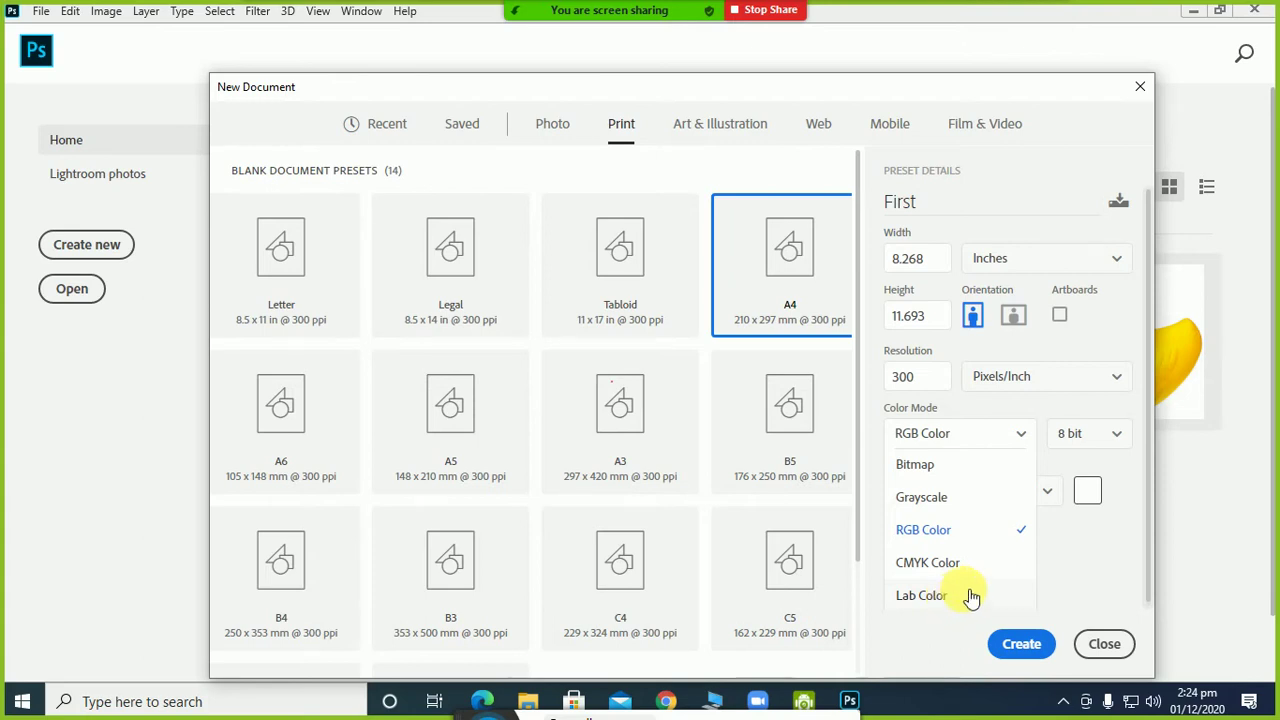
pyautogui.click(1094, 436)
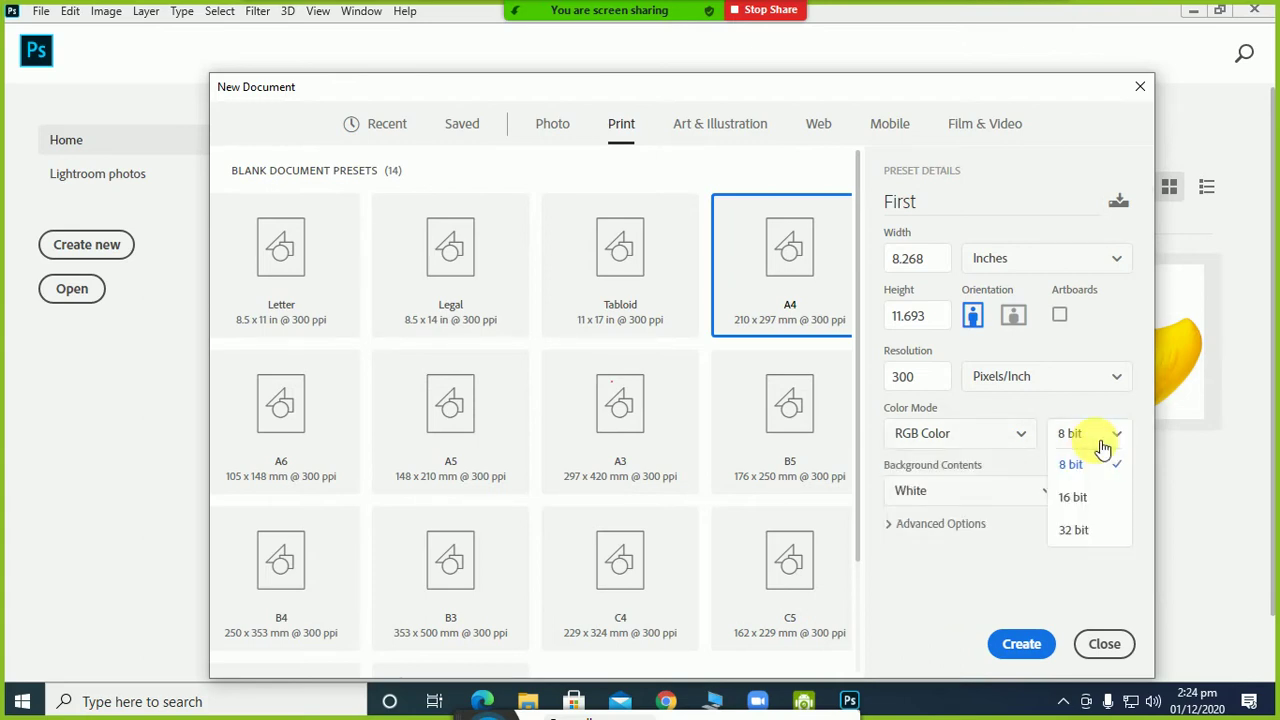
pyautogui.click(1076, 498)
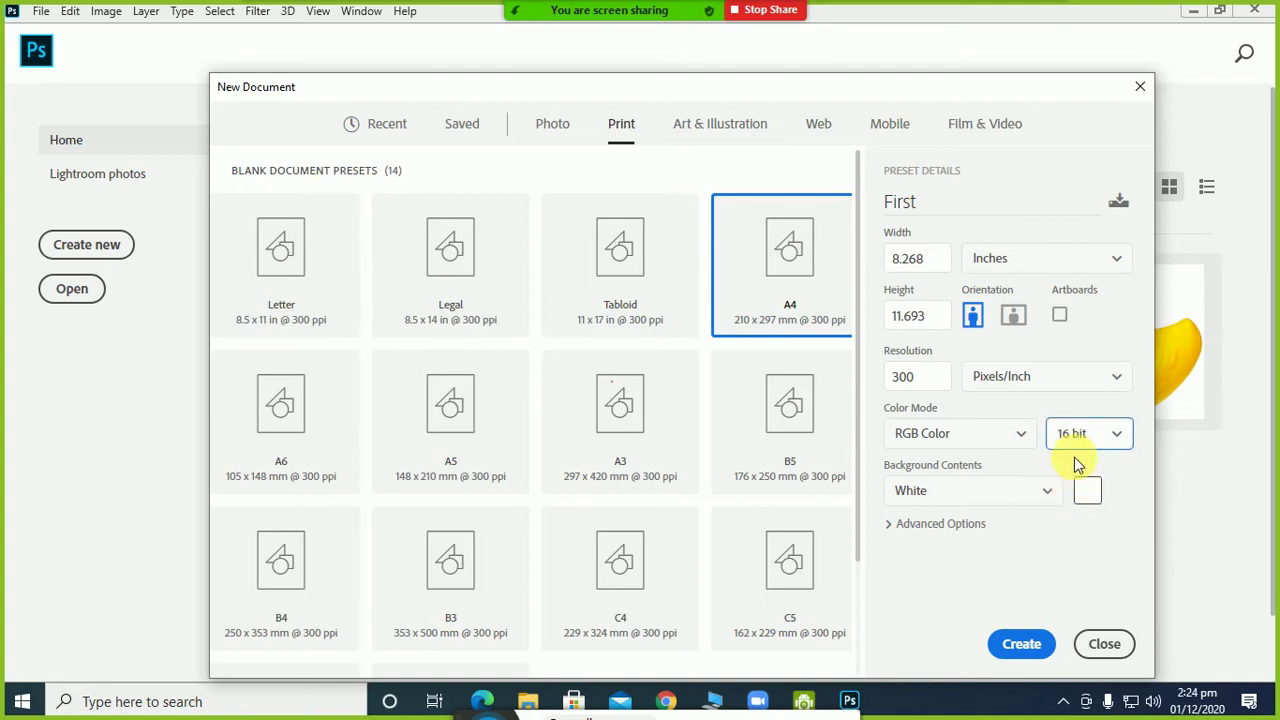
# Set the new document's bit depth to 32 bit
pyautogui.click(1075, 445)
pyautogui.click(1071, 533)
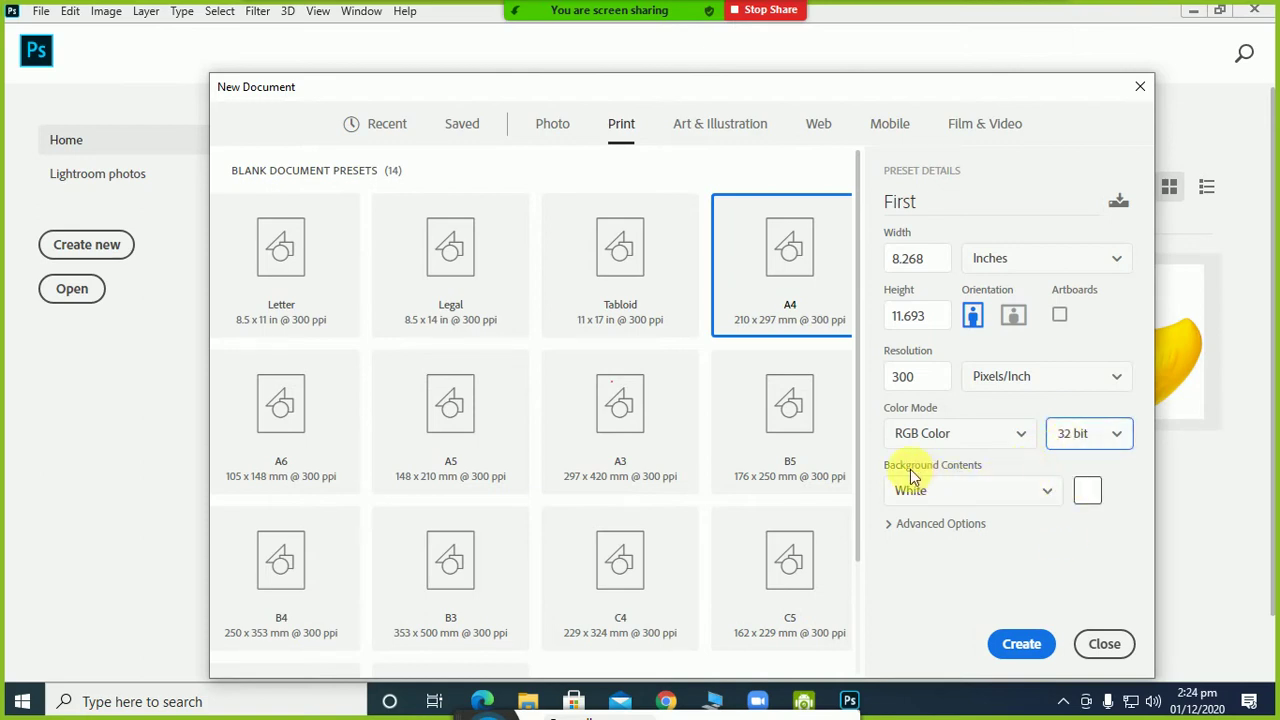
# Try a custom red (ea4141), Transparent, and a custom white (ffffff) as the new document's background contents
pyautogui.click(1087, 490)
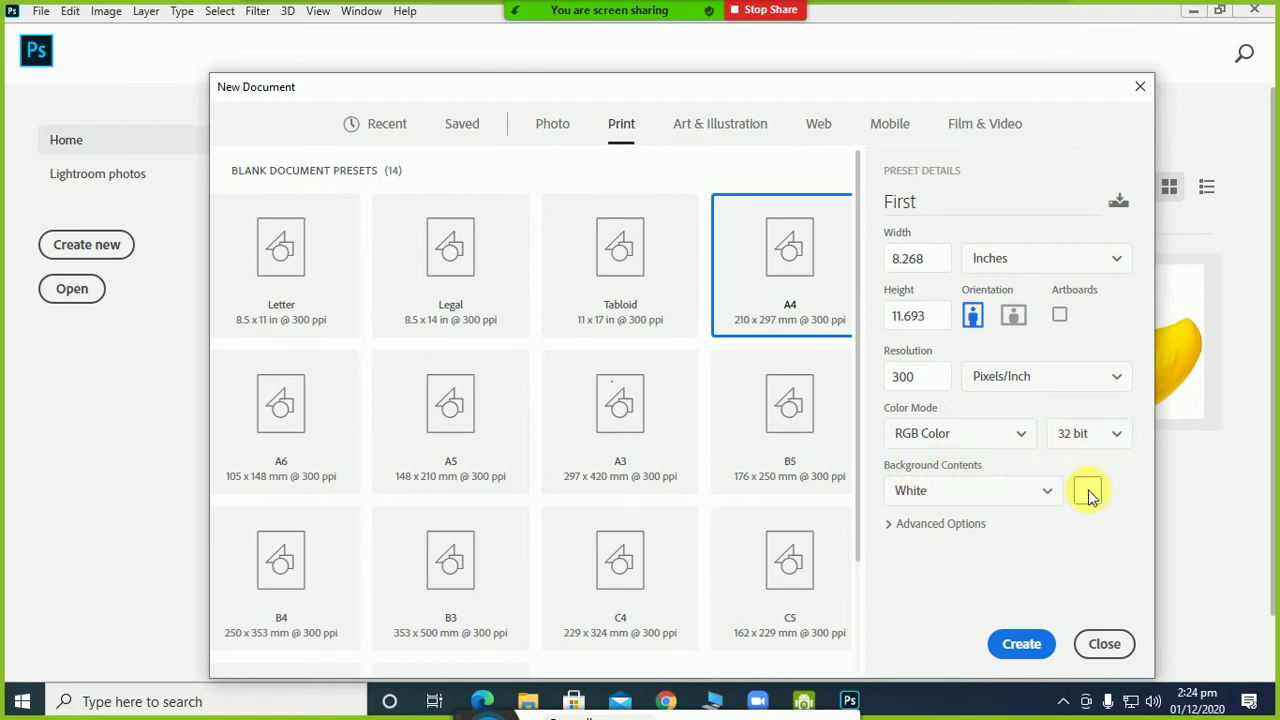
pyautogui.click(563, 155)
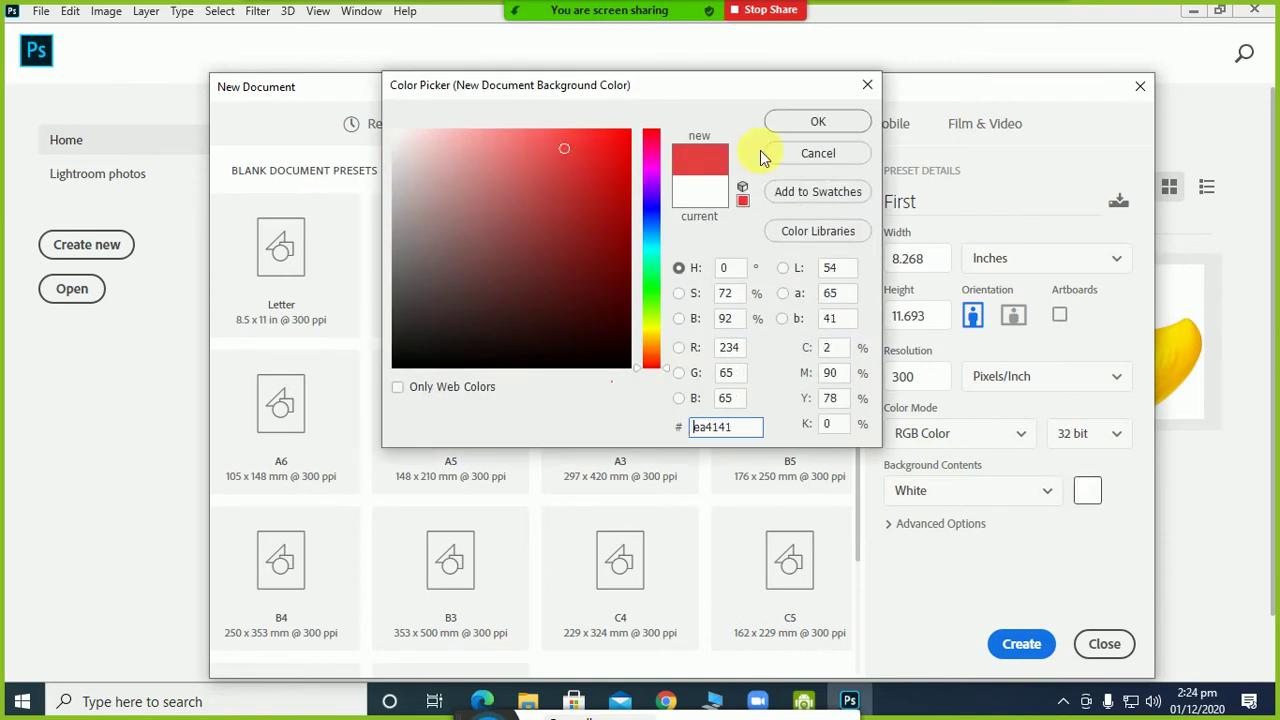
pyautogui.click(818, 121)
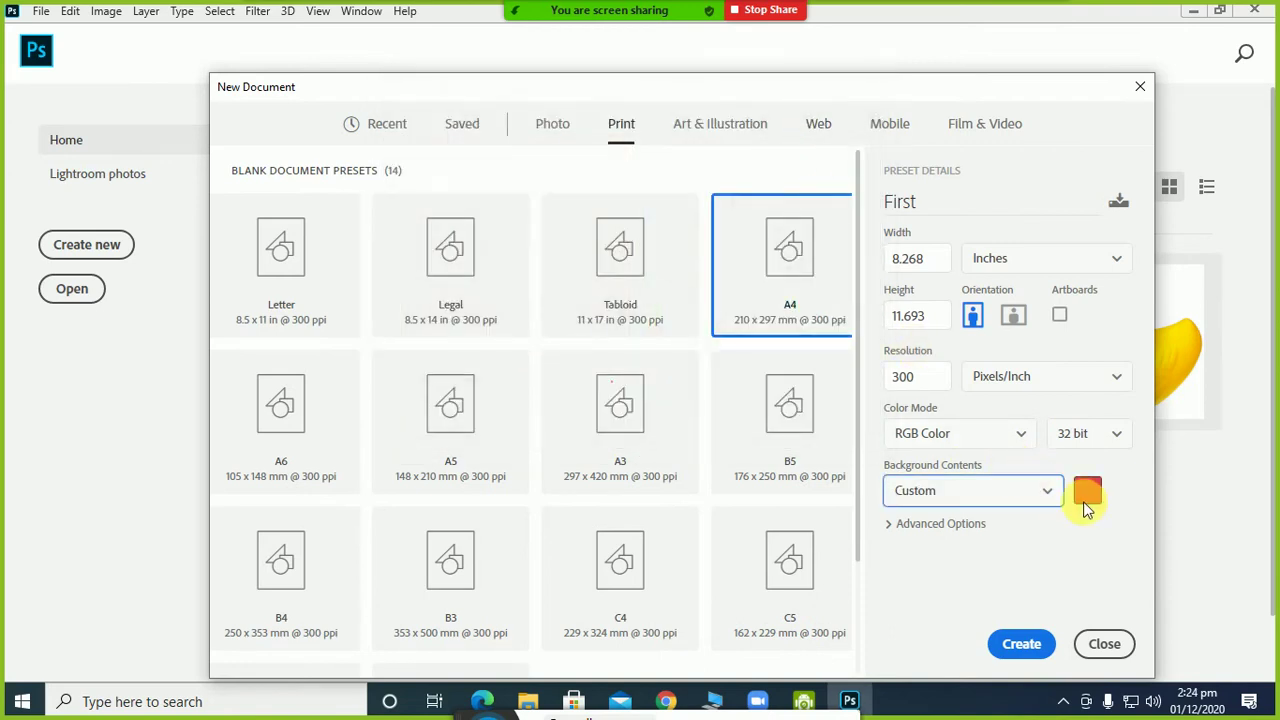
pyautogui.click(1049, 497)
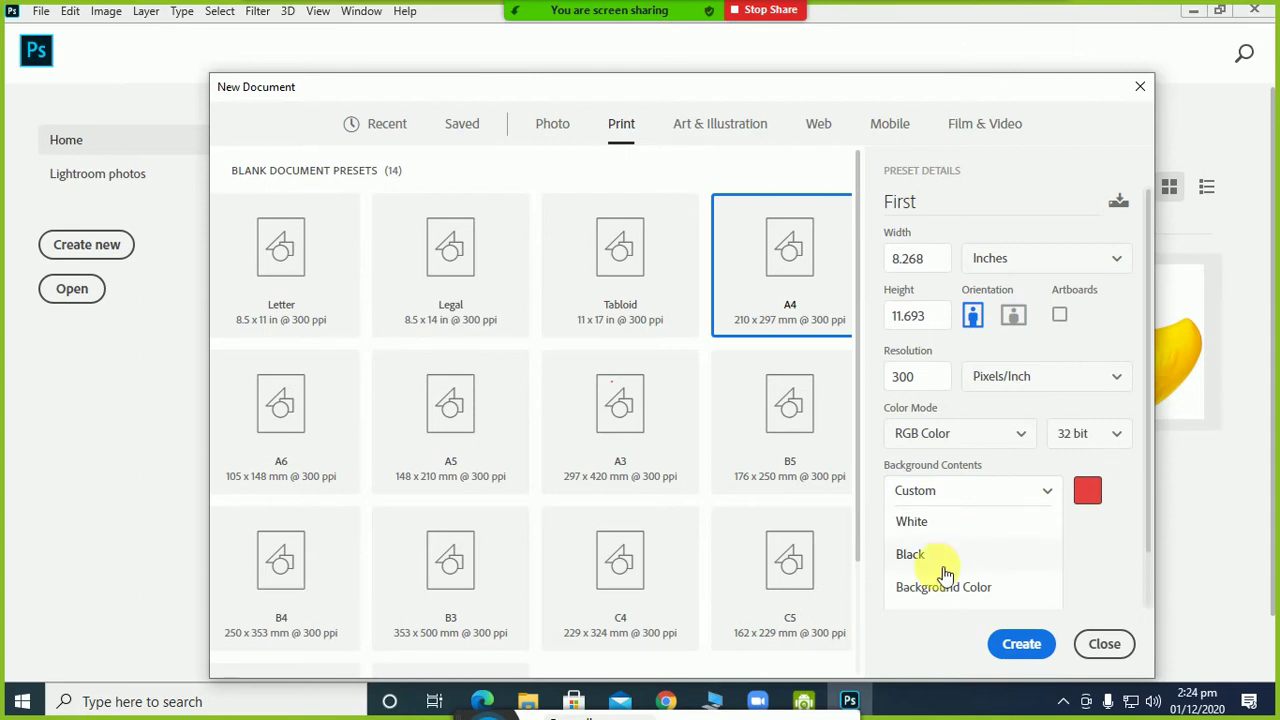
pyautogui.scroll(-1, 949, 563)
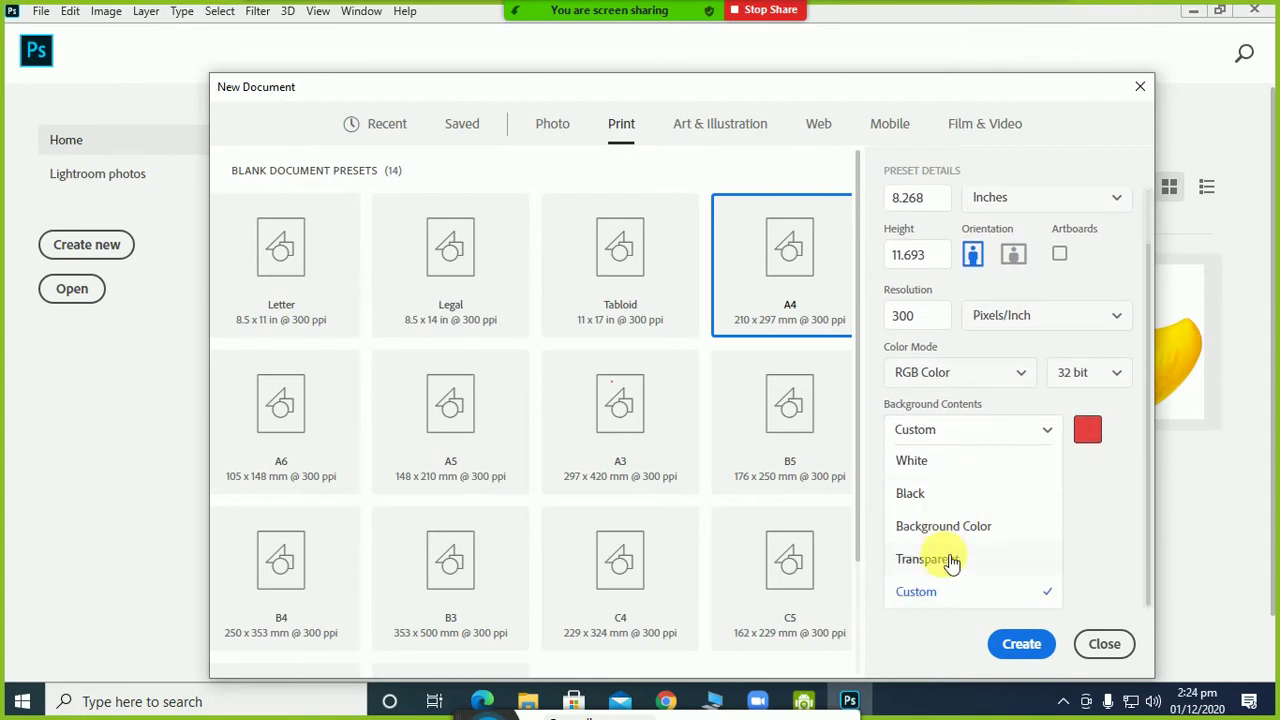
pyautogui.click(951, 561)
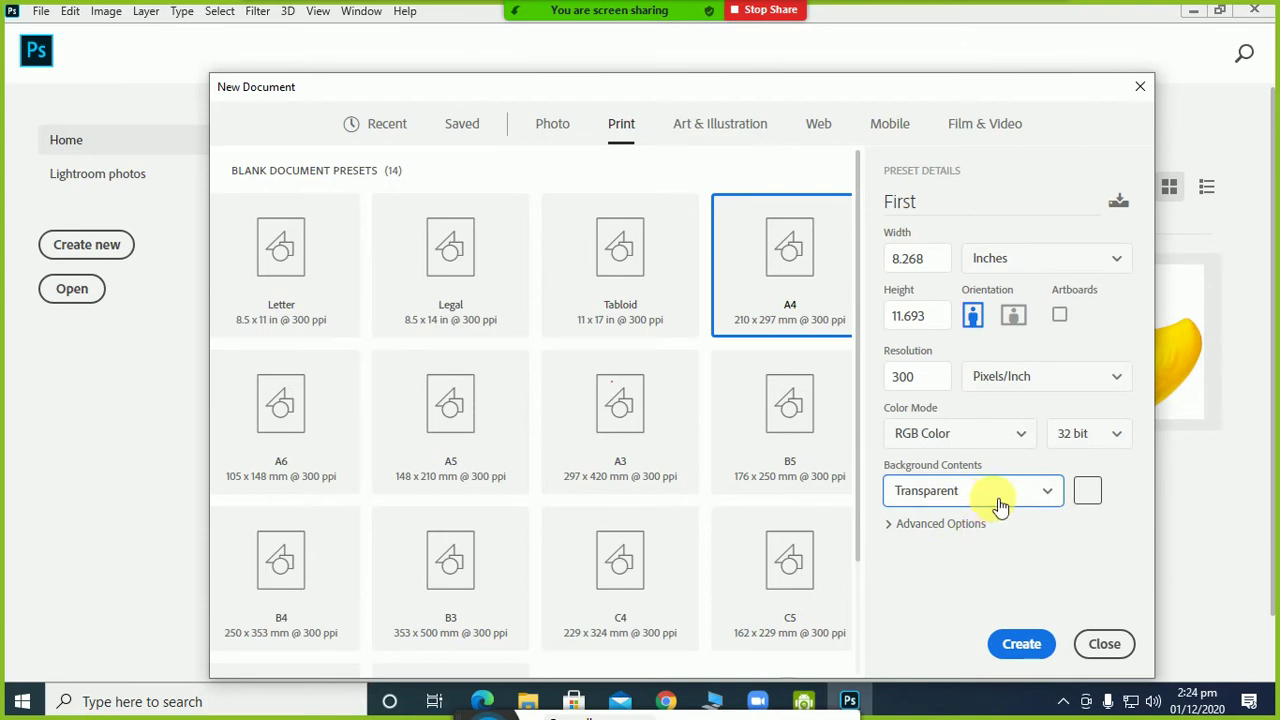
pyautogui.click(1087, 490)
pyautogui.click(400, 150)
pyautogui.moveTo(400, 150); pyautogui.dragTo(357, 93)
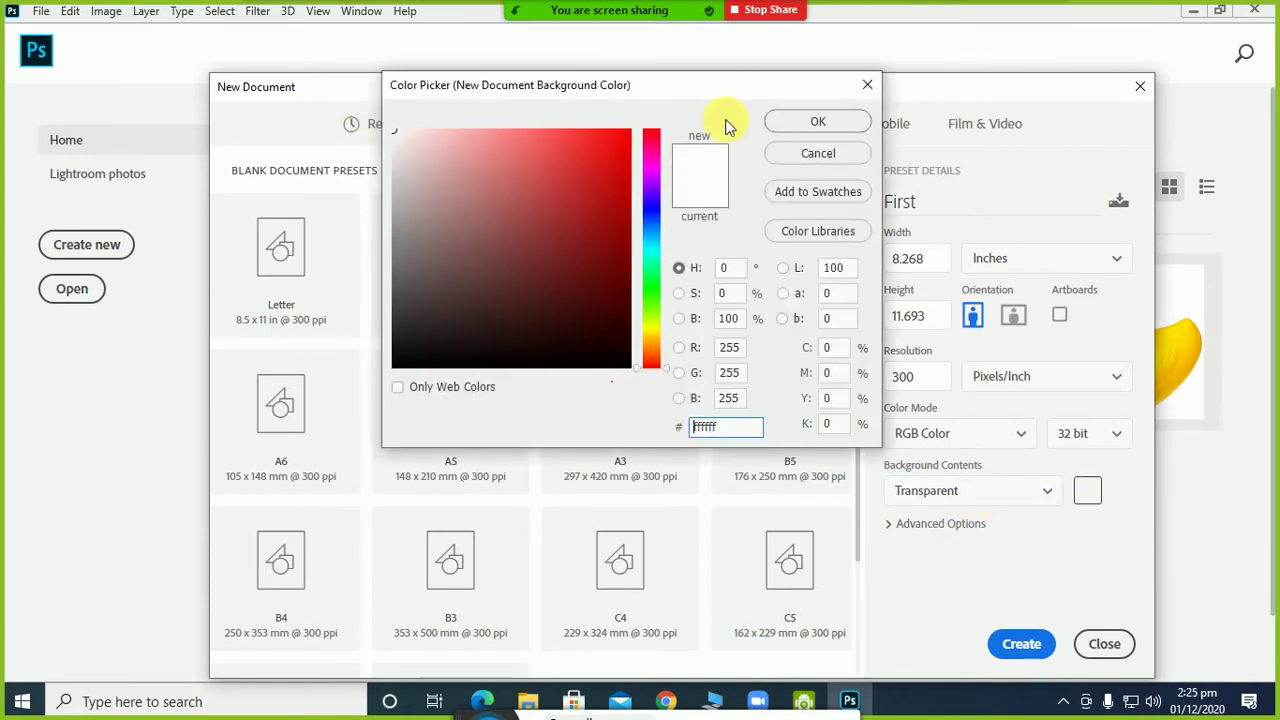
pyautogui.click(808, 118)
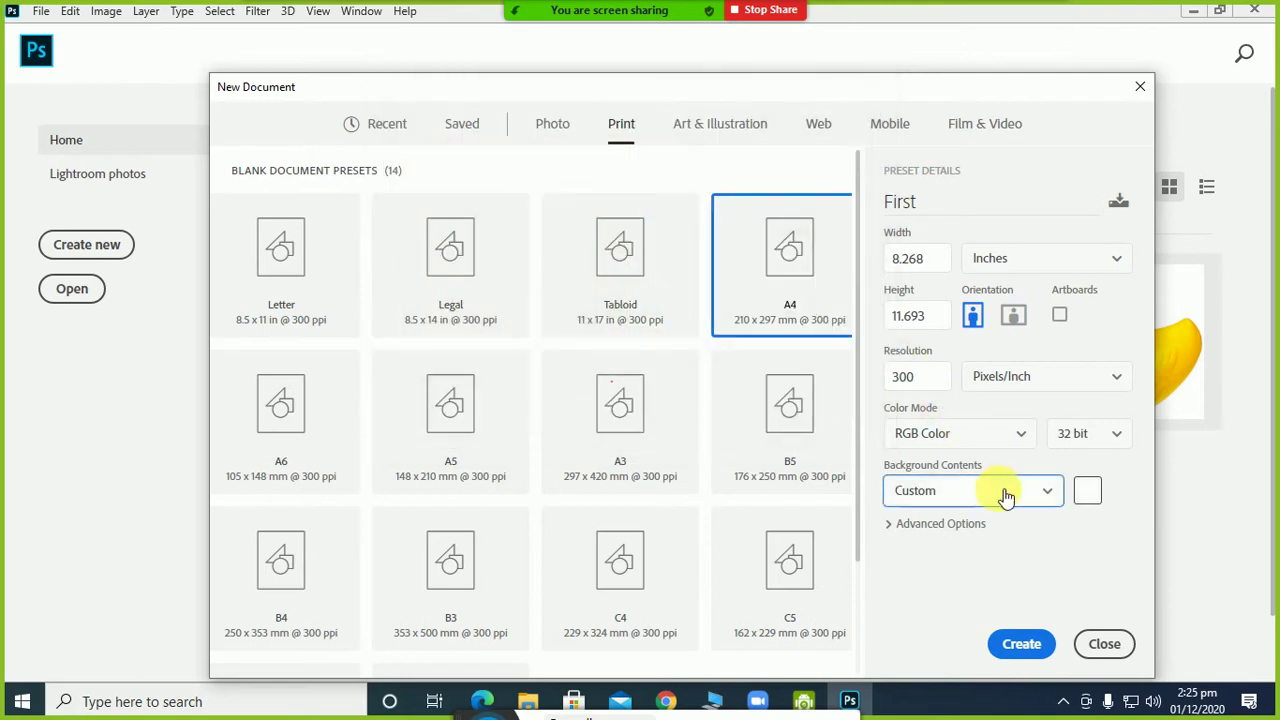
# Set the background contents to White and create the document
pyautogui.click(1046, 490)
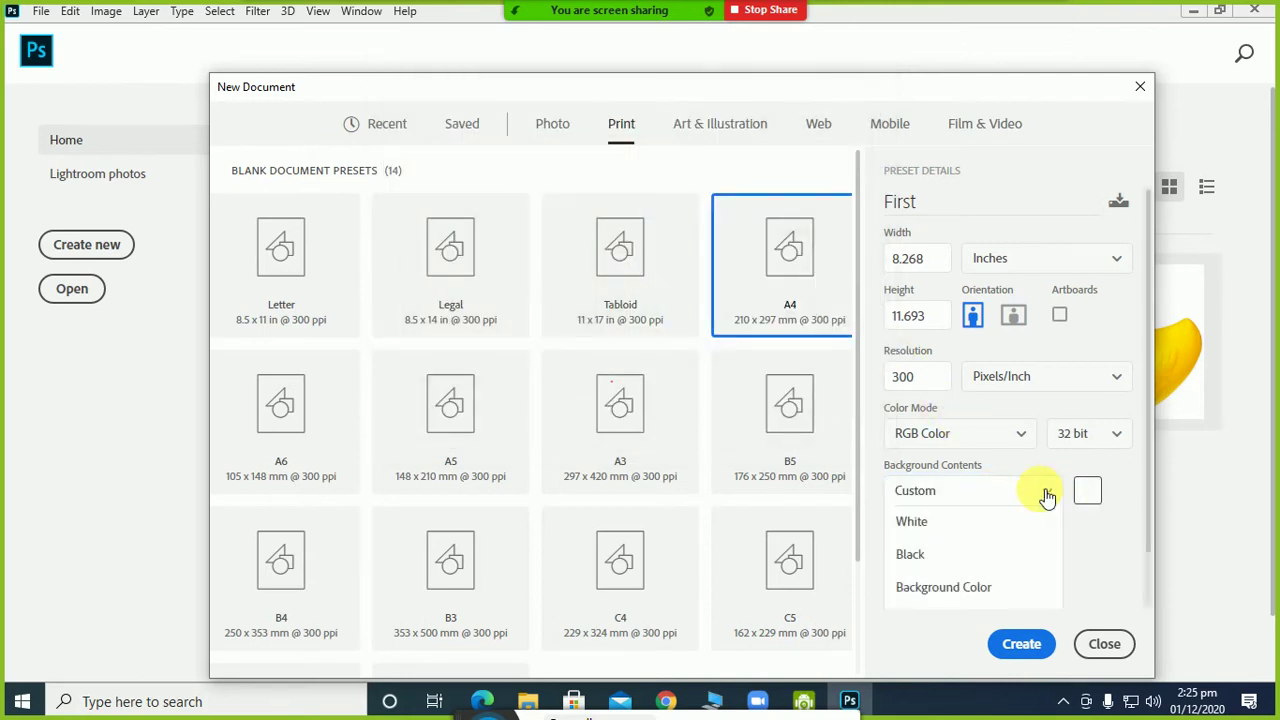
pyautogui.click(988, 521)
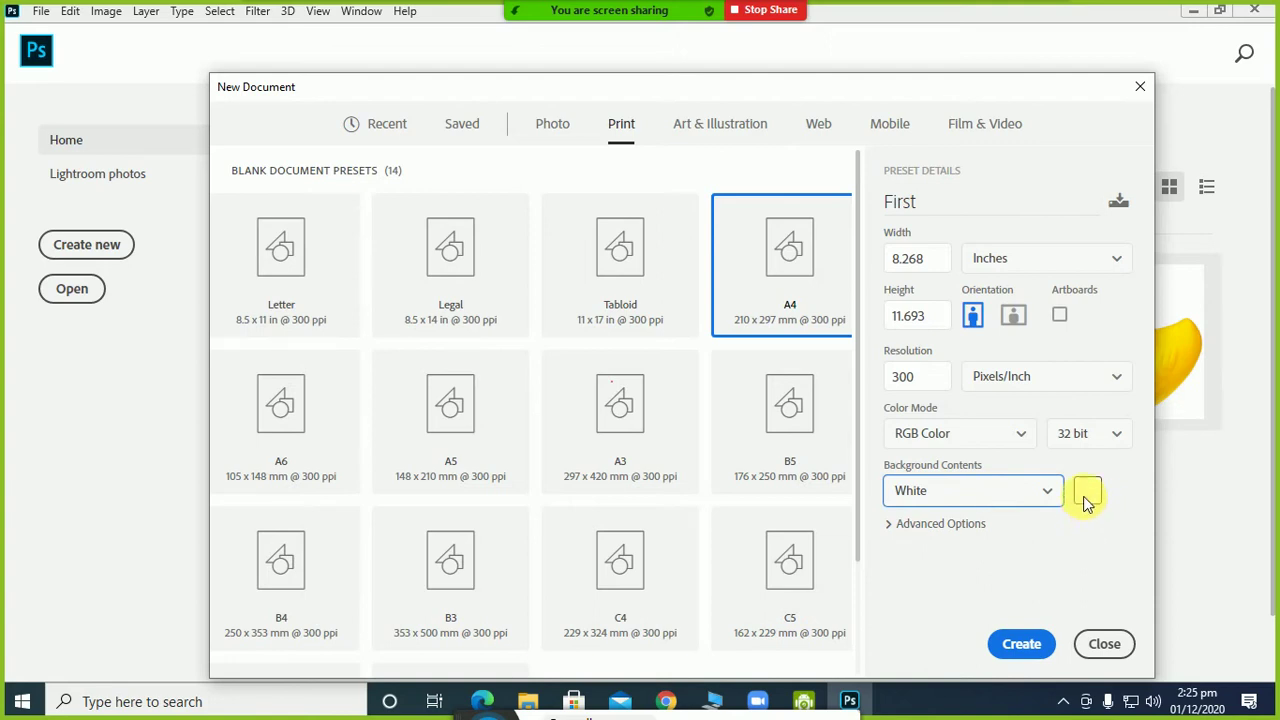
pyautogui.click(890, 524)
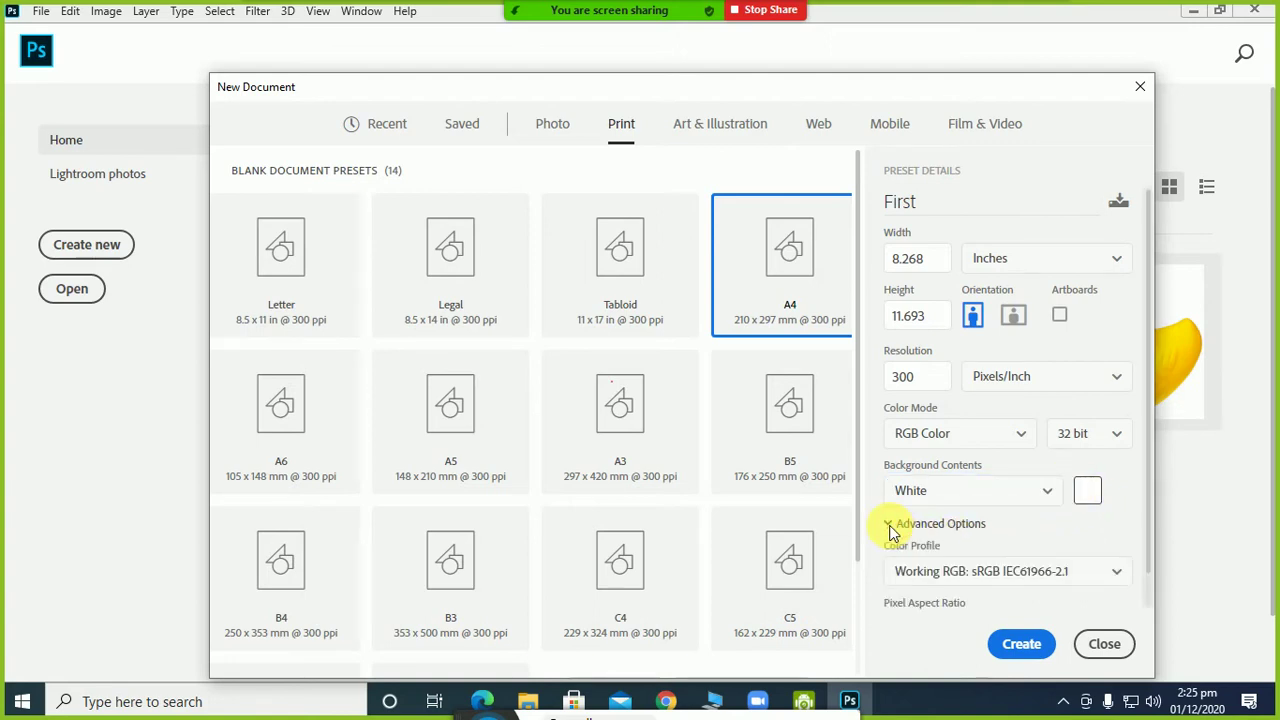
pyautogui.click(890, 524)
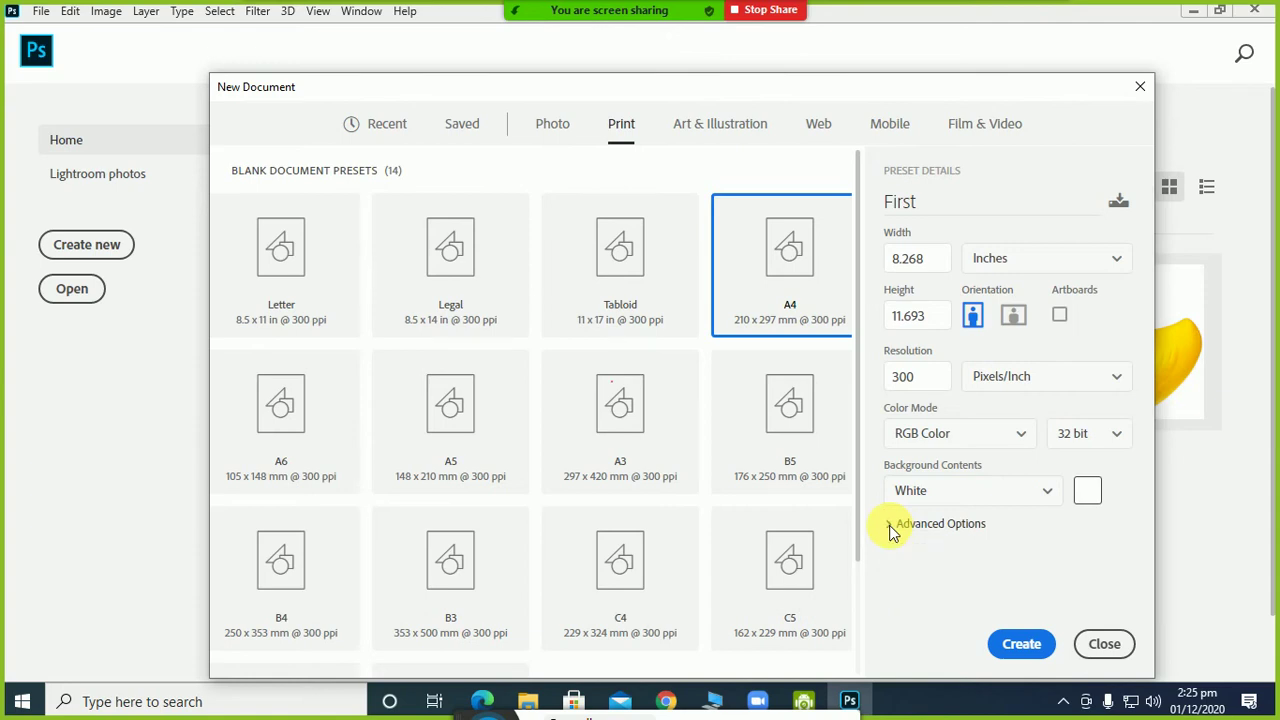
pyautogui.click(1016, 645)
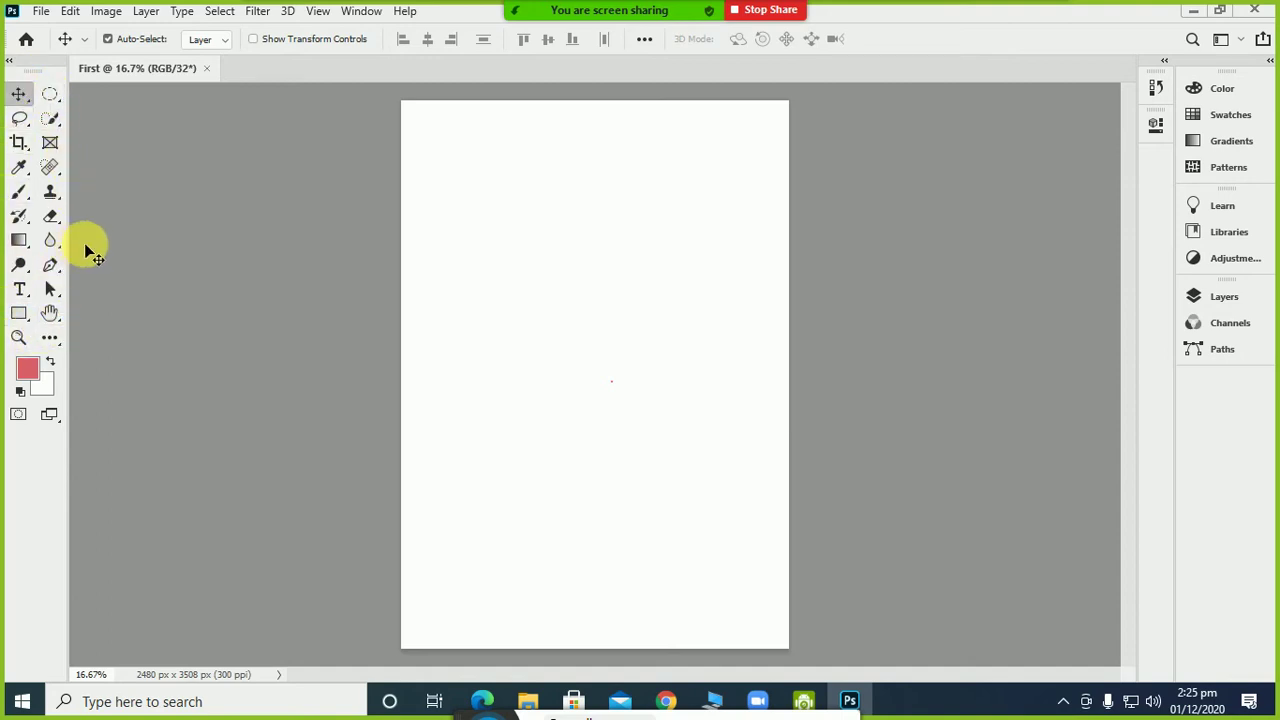
# Try the single-column layout for the tools and return them to two columns
pyautogui.click(10, 61)
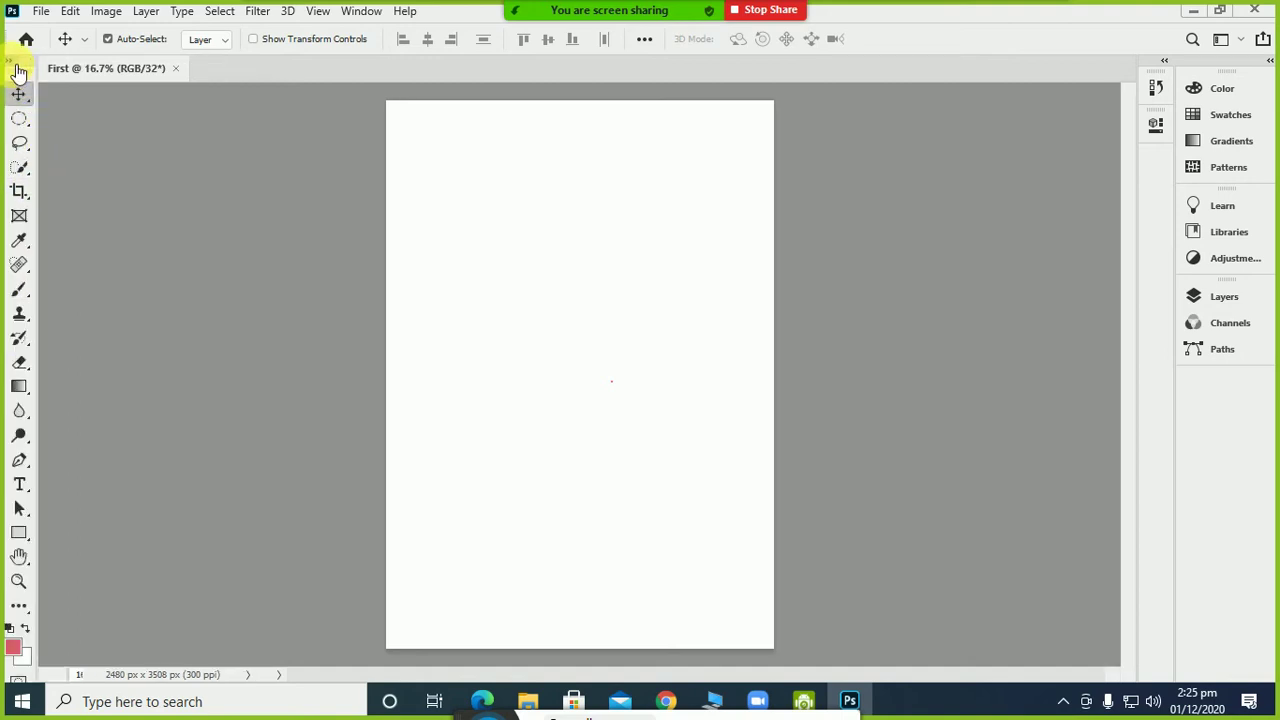
pyautogui.click(10, 61)
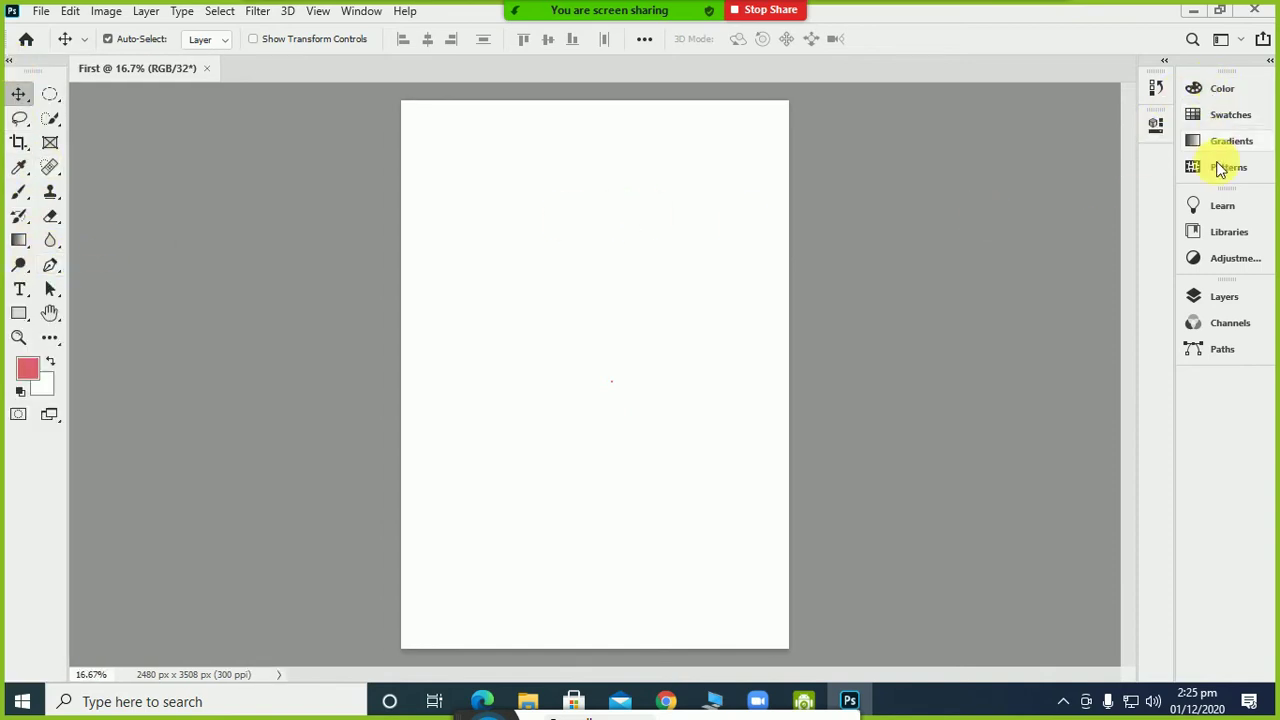
# Look through the Color, Swatches, Gradients and Patterns panels, and leave the panels collapsed to icons
pyautogui.click(1222, 88)
pyautogui.click(1226, 114)
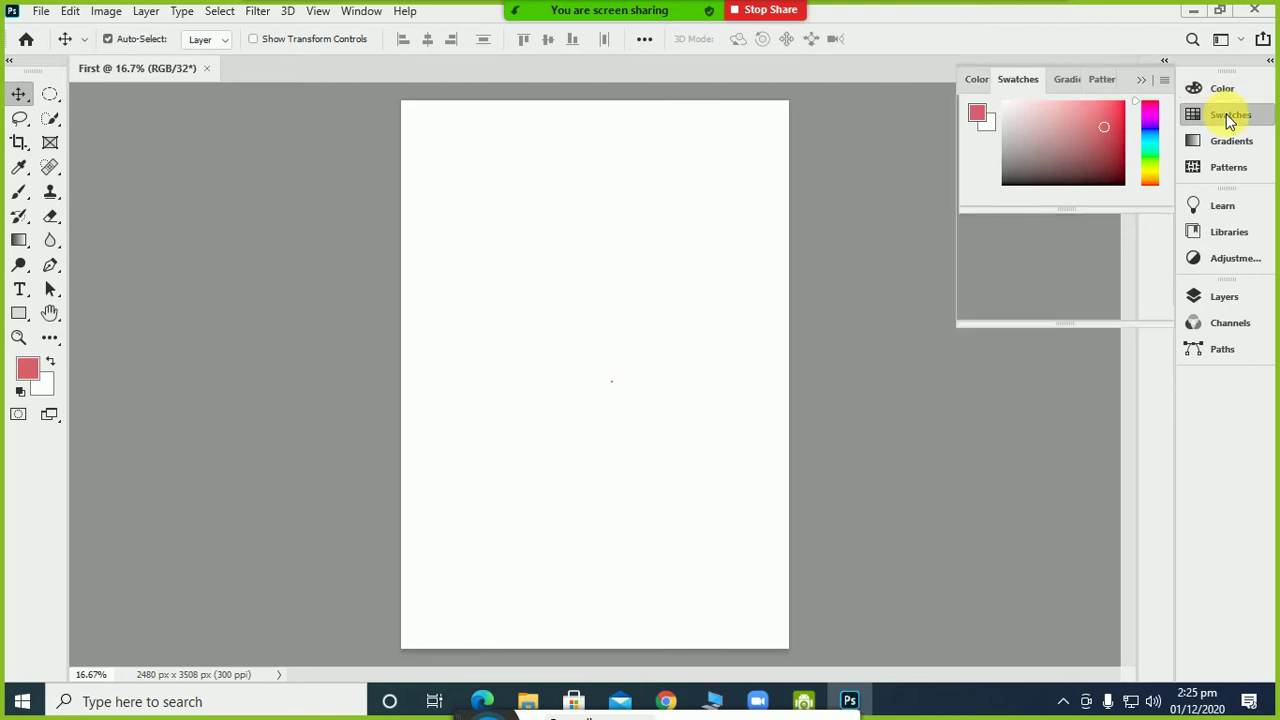
pyautogui.click(1234, 143)
pyautogui.click(1230, 167)
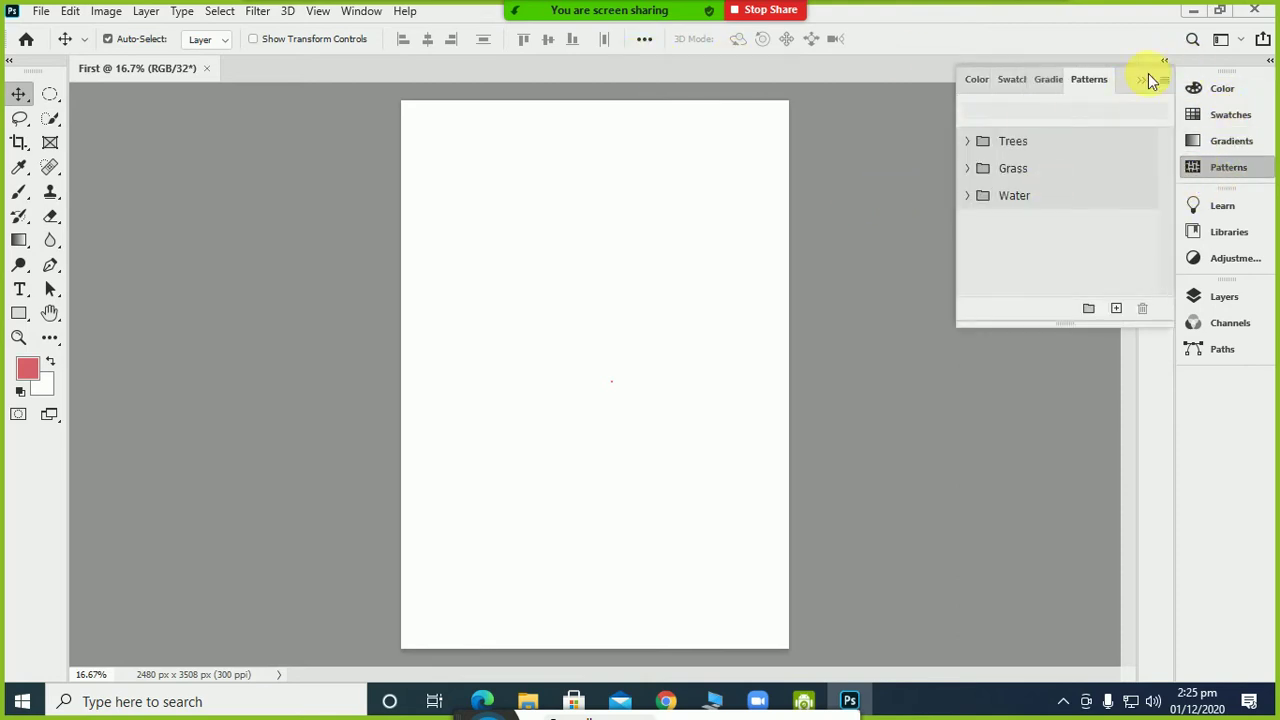
pyautogui.click(1270, 62)
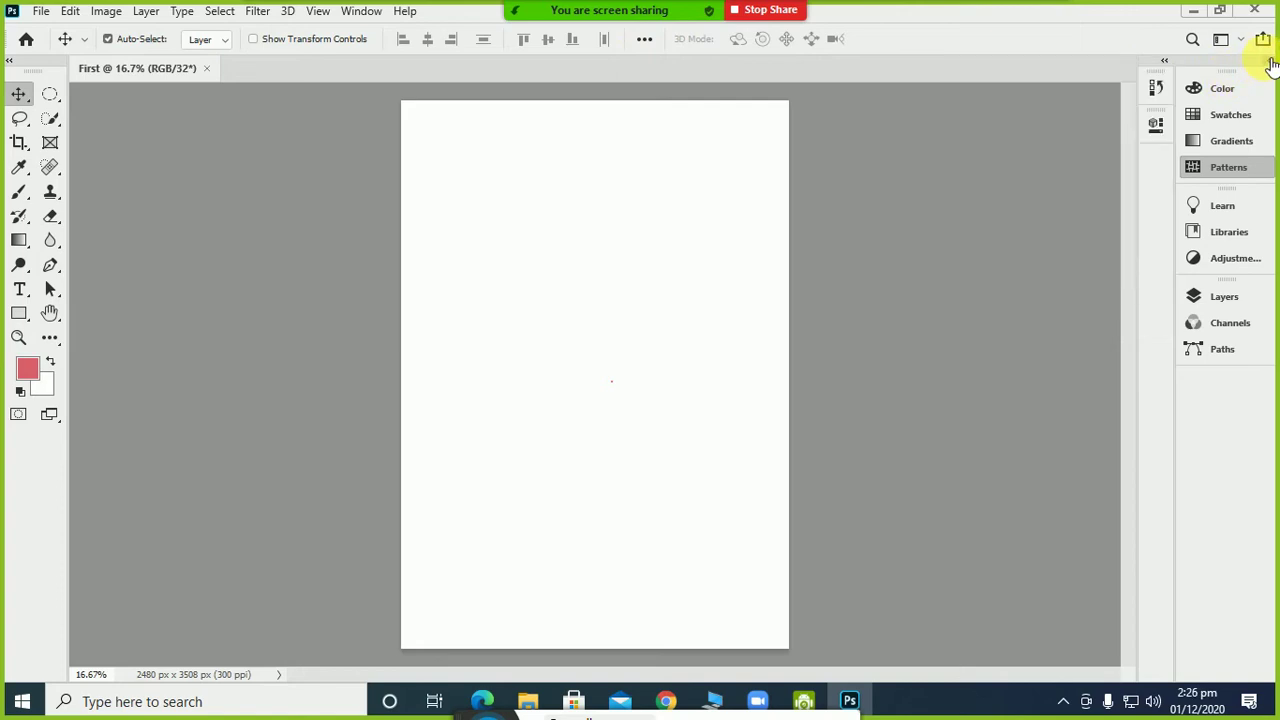
pyautogui.click(1270, 62)
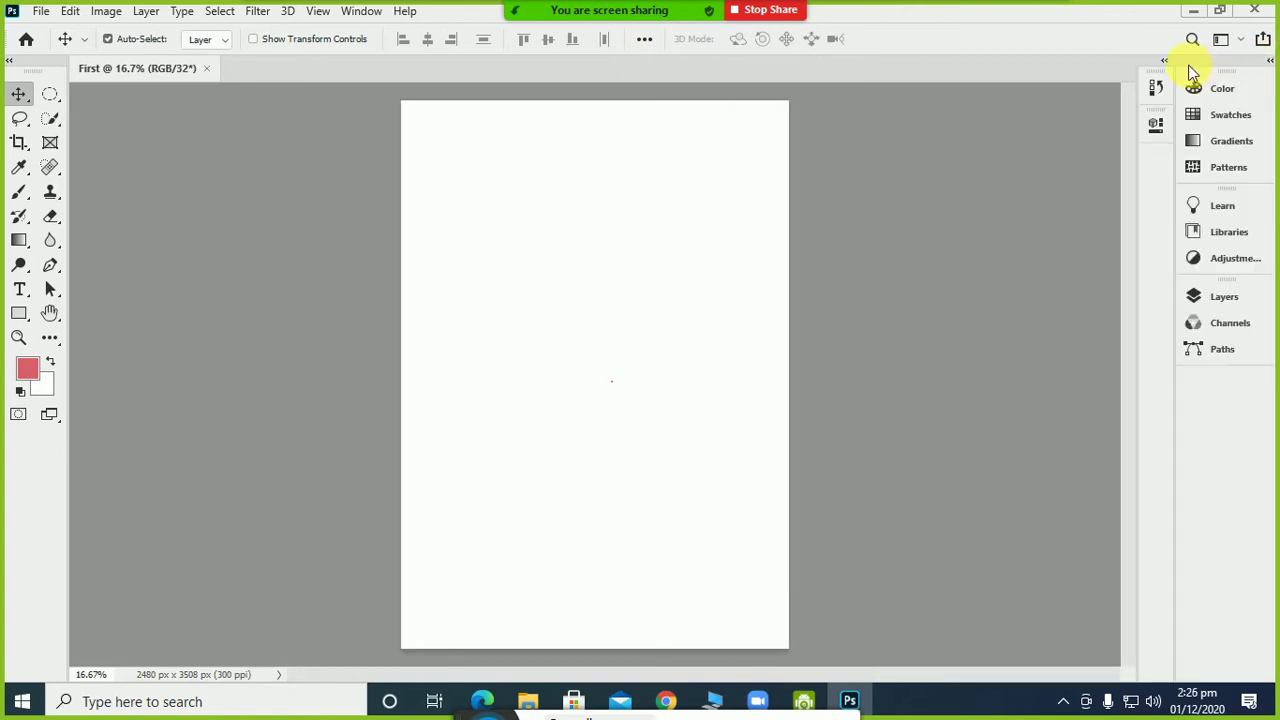
# Dock the History and Properties panels as separate groups beneath the Paths panel
pyautogui.moveTo(1158, 86); pyautogui.dragTo(1251, 400)
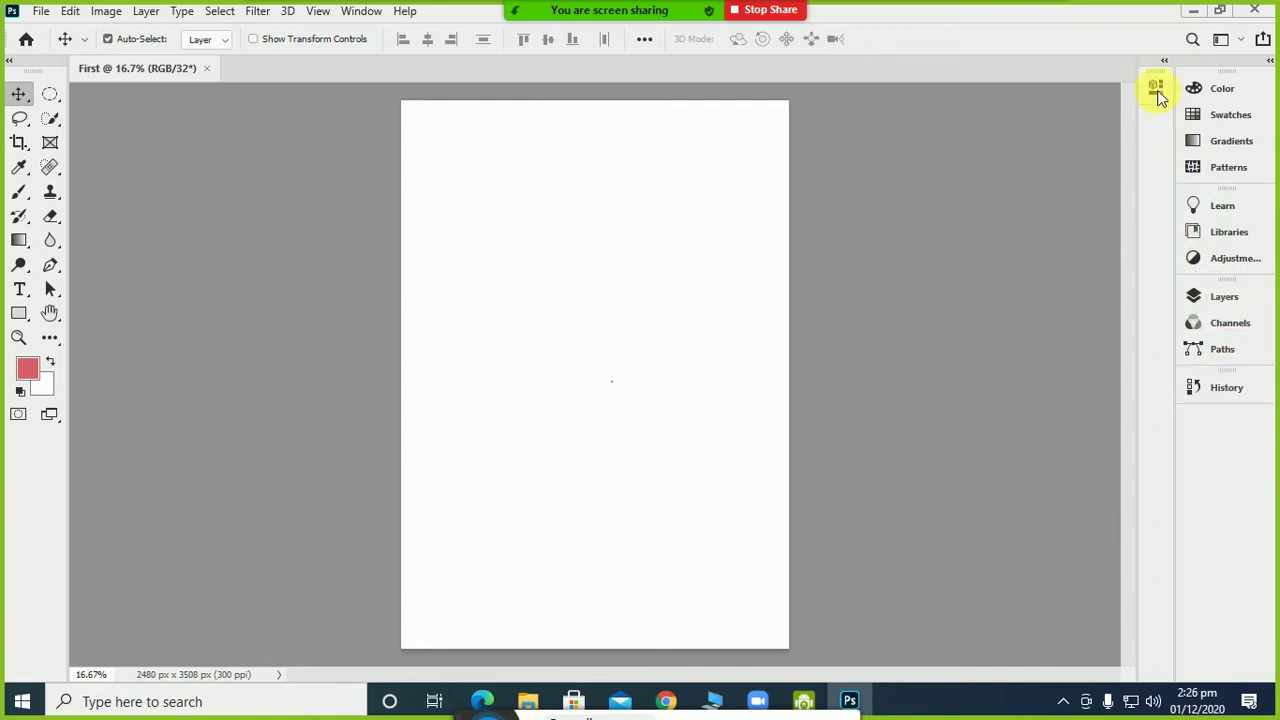
pyautogui.moveTo(1154, 74); pyautogui.dragTo(1234, 457)
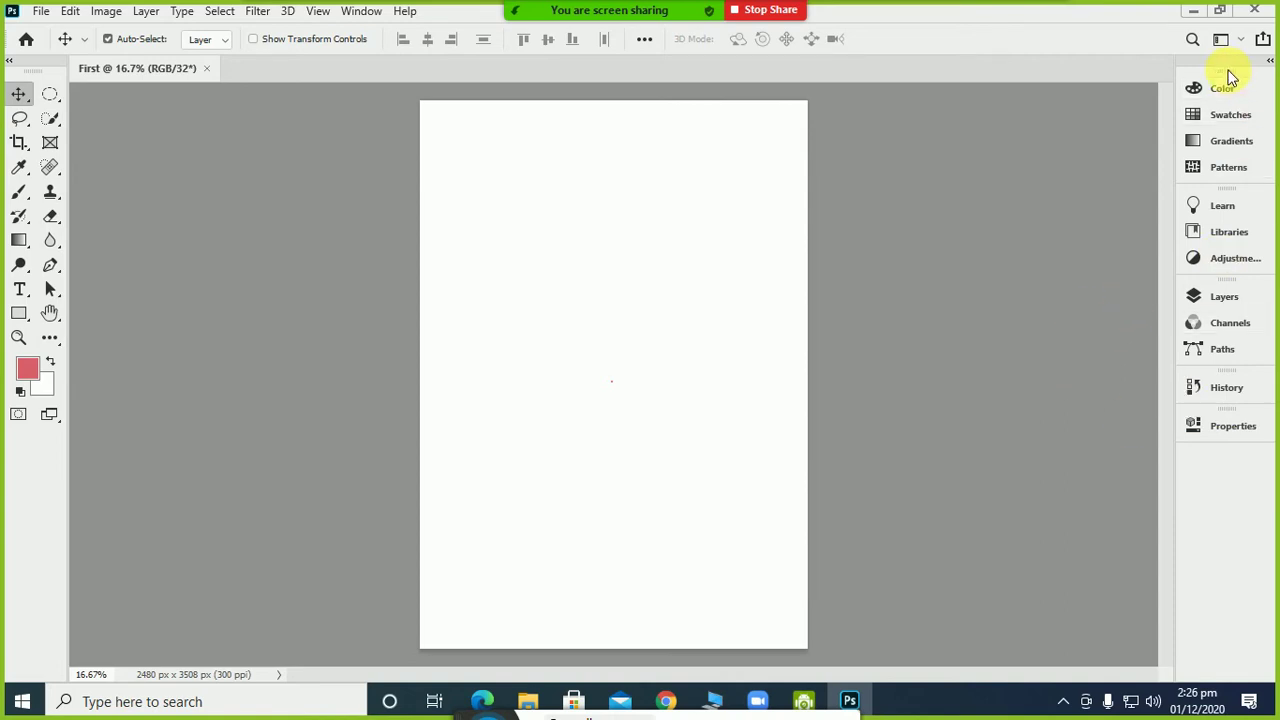
pyautogui.moveTo(1218, 72)
pyautogui.mouseDown()
pyautogui.moveTo(1109, 97)
pyautogui.moveTo(1217, 76)
pyautogui.mouseUp()
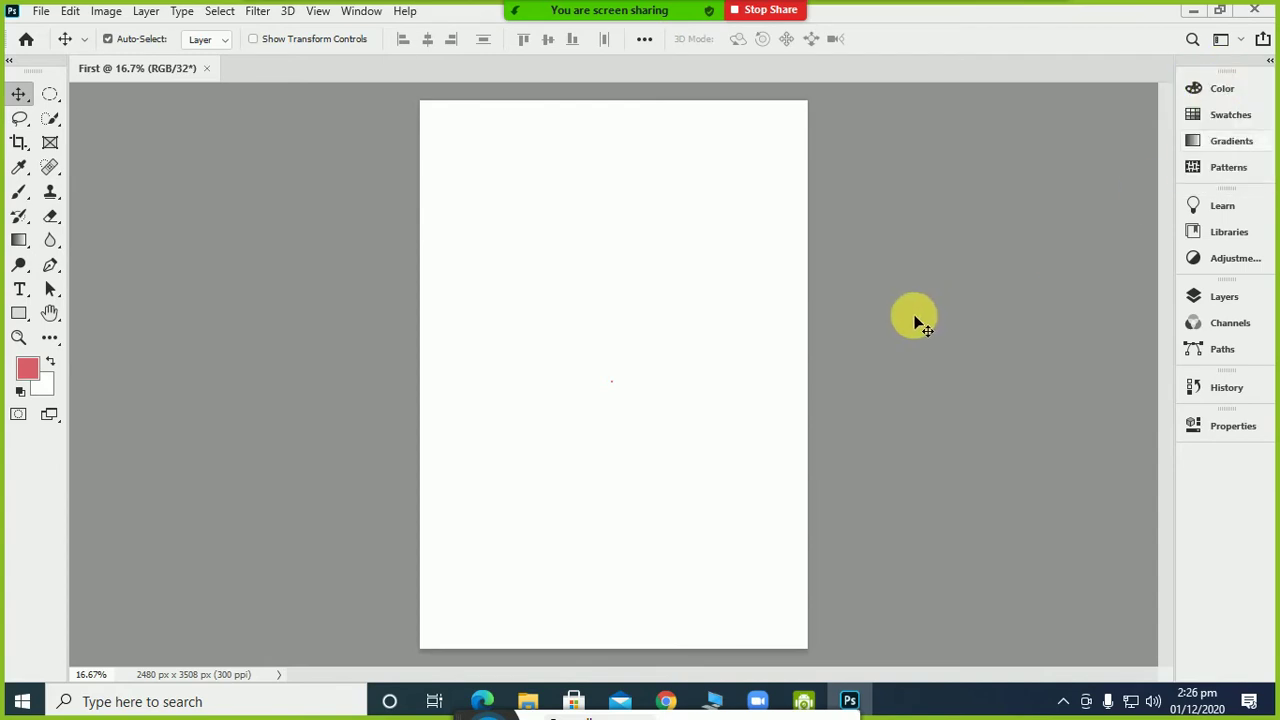
# Take the program window out of its maximized state and reset the Essentials workspace
pyautogui.moveTo(1026, 9); pyautogui.dragTo(1030, 45)
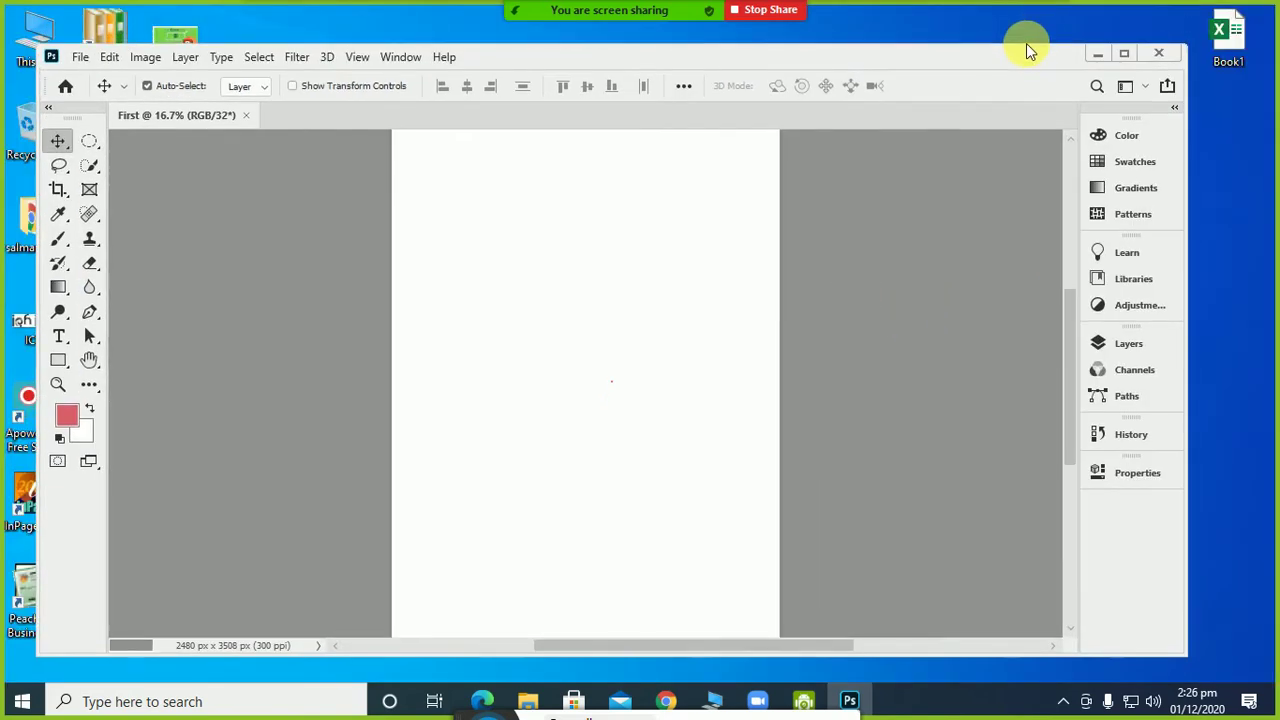
pyautogui.click(398, 52)
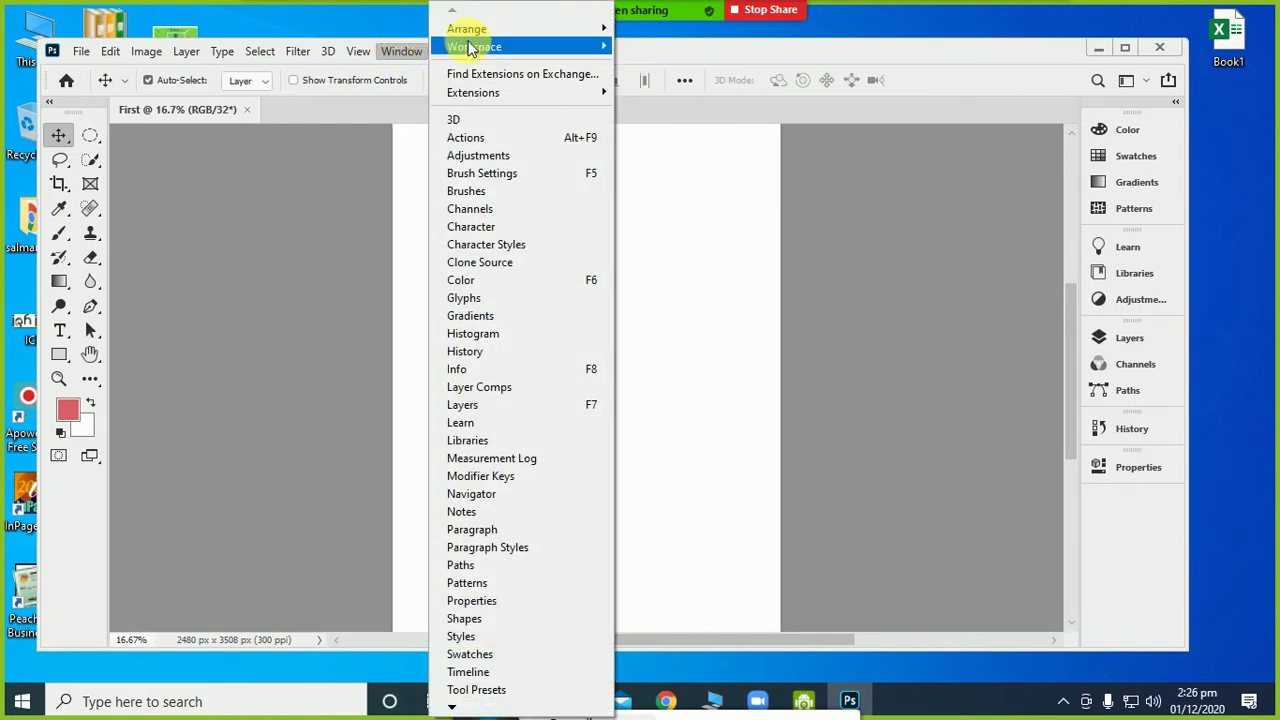
pyautogui.moveTo(500, 47)
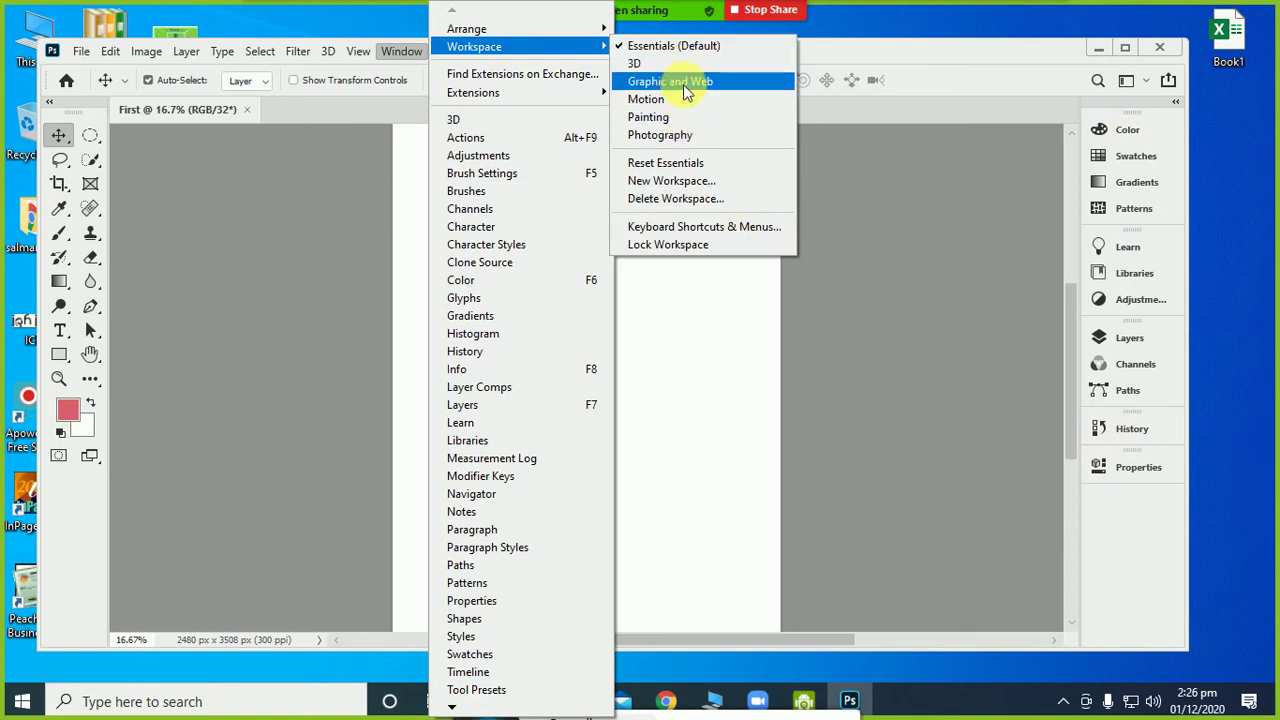
pyautogui.click(704, 167)
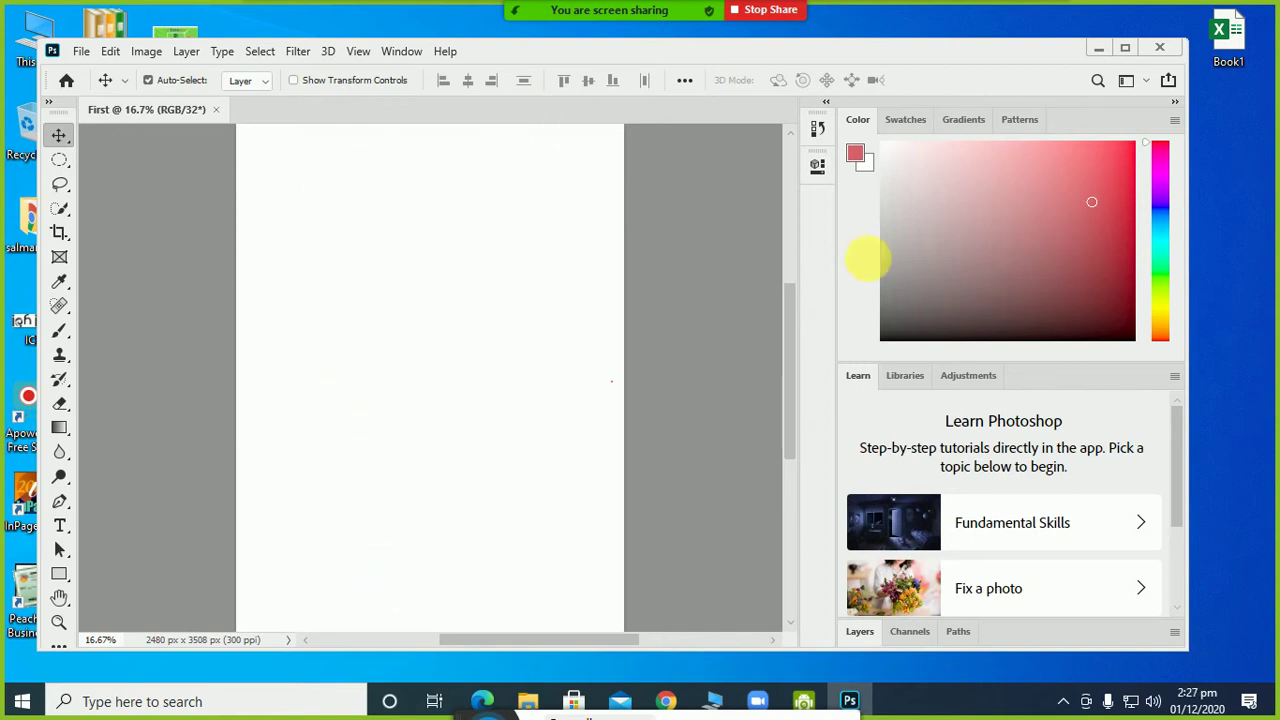
# Collapse the panels to labelled icons and move History and Properties below Paths in the same column
pyautogui.click(1176, 102)
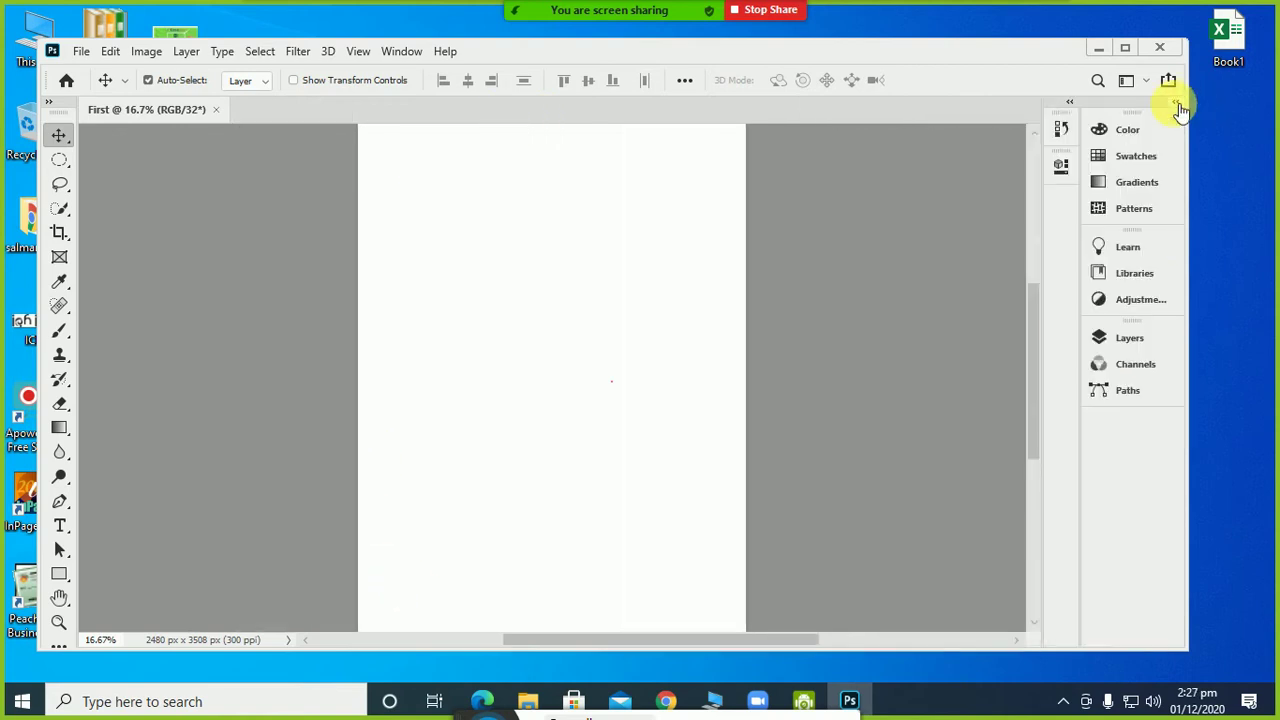
pyautogui.moveTo(1108, 268); pyautogui.dragTo(1134, 438)
pyautogui.moveTo(1060, 128); pyautogui.dragTo(1137, 530)
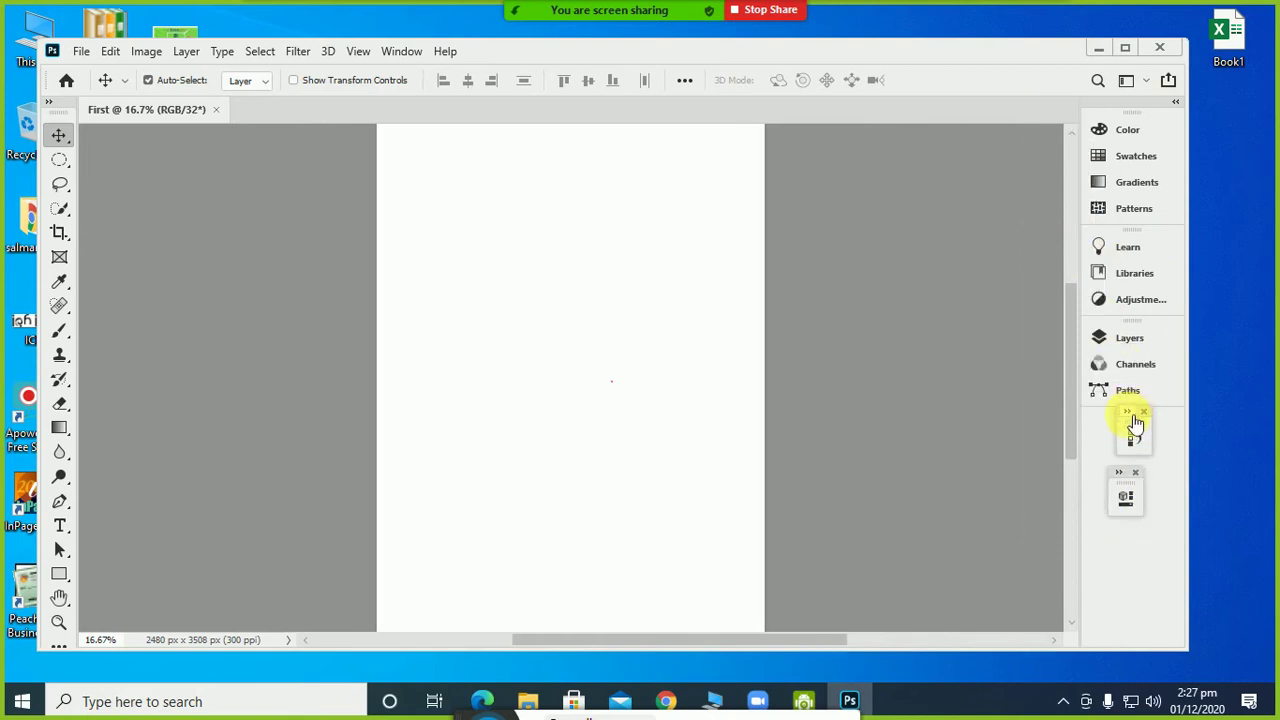
pyautogui.moveTo(1134, 437)
pyautogui.mouseDown()
pyautogui.moveTo(1128, 423)
pyautogui.moveTo(1088, 472)
pyautogui.moveTo(1111, 443)
pyautogui.moveTo(1116, 480)
pyautogui.moveTo(1129, 460)
pyautogui.mouseUp()
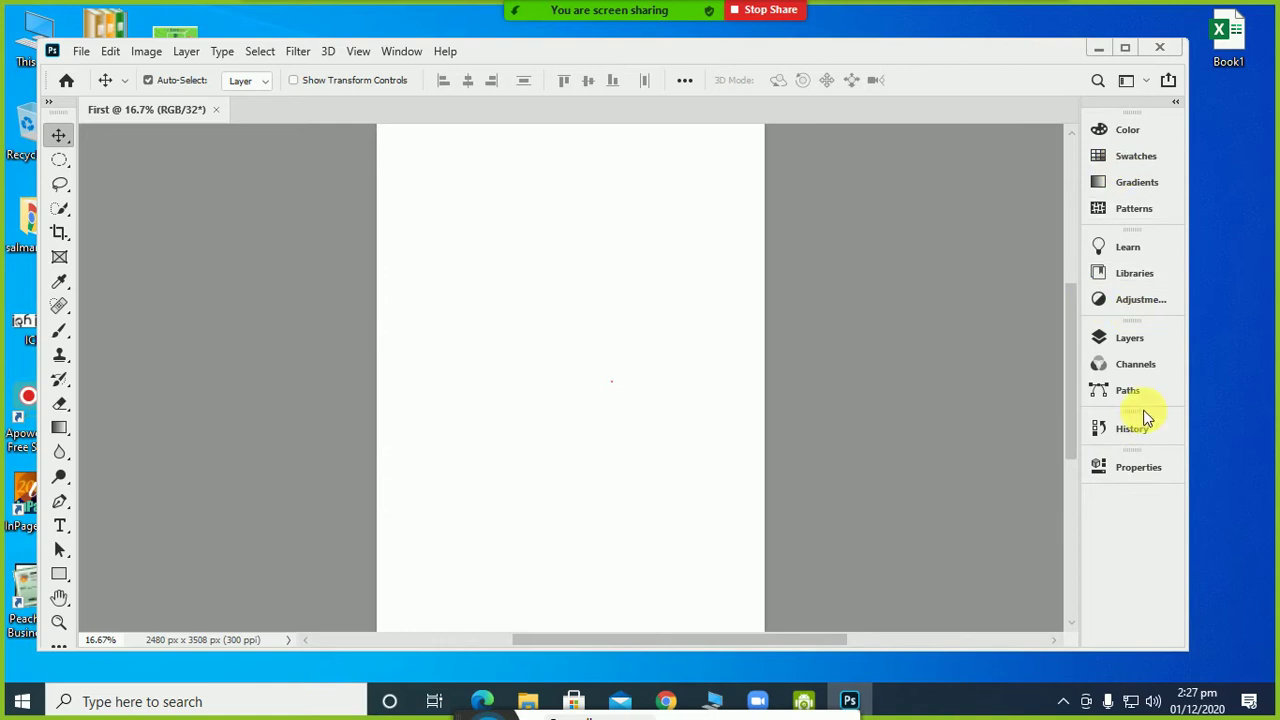
# Save the current panel layout as a new workspace named with a personal first name followed by Workspace
pyautogui.click(396, 51)
pyautogui.moveTo(452, 54)
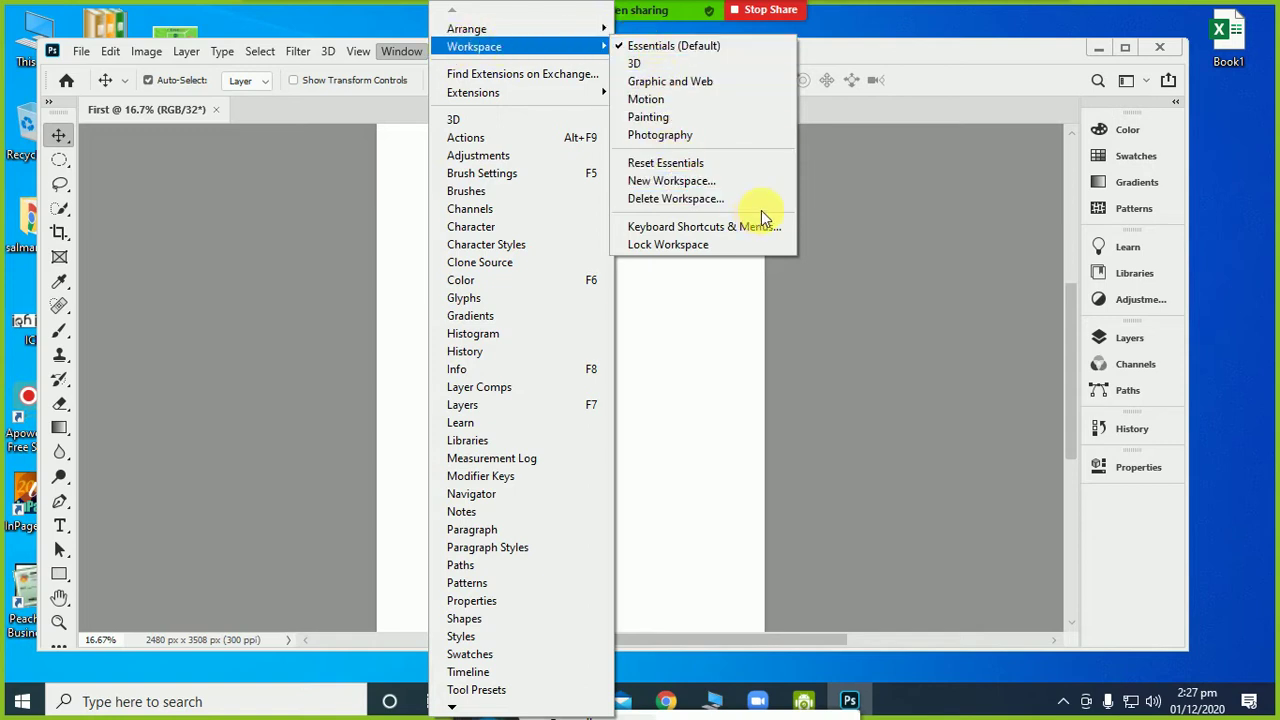
pyautogui.click(706, 183)
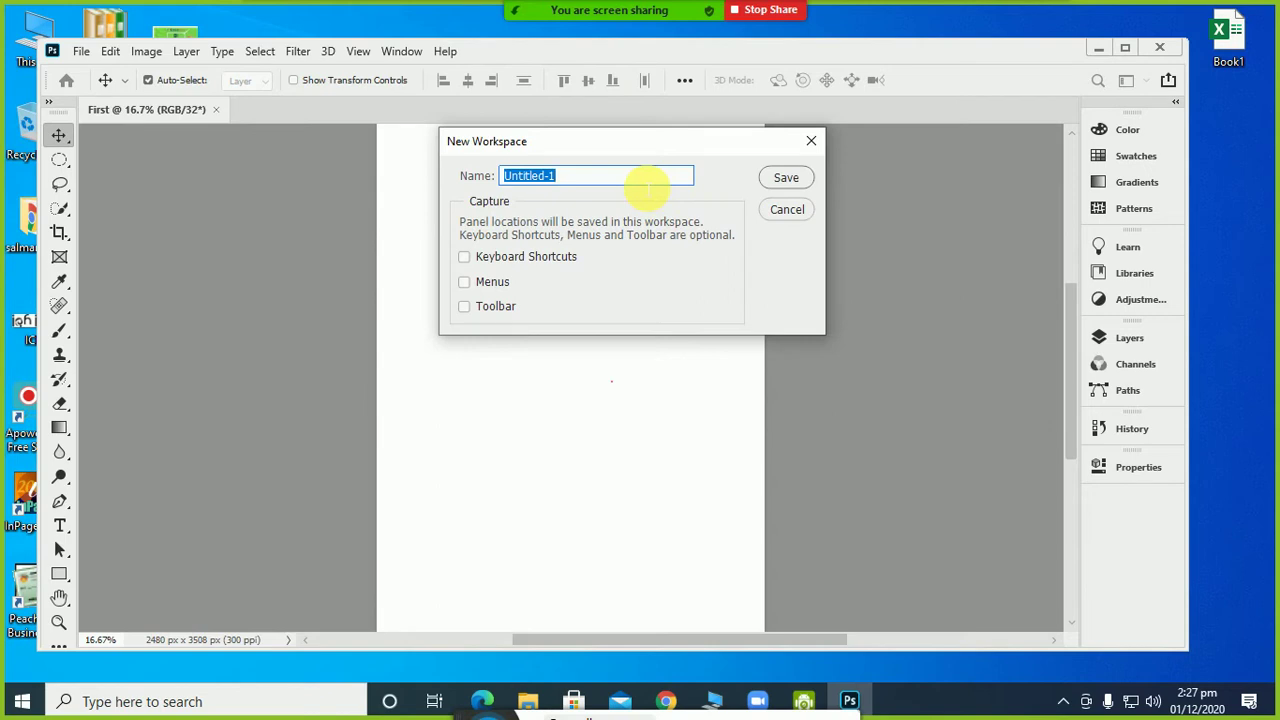
pyautogui.write('AtherWorkspace')
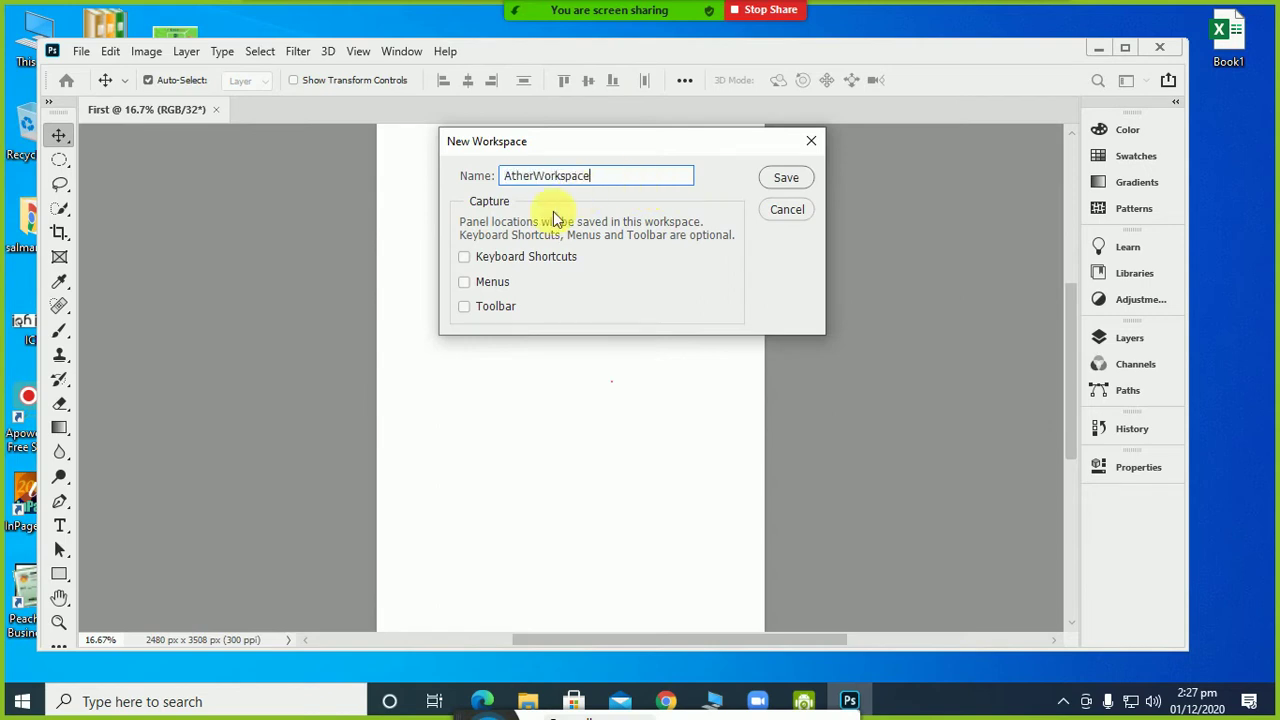
pyautogui.click(785, 180)
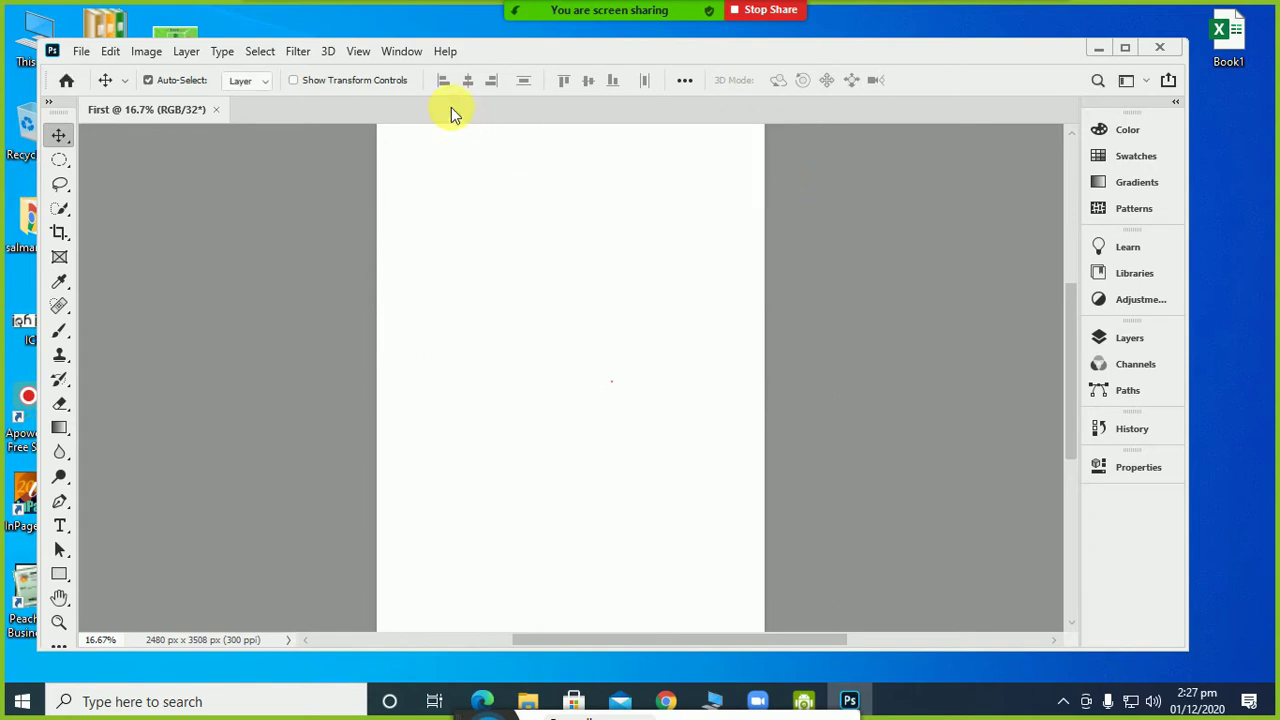
# Check which workspaces are offered for deletion, and leave without deleting any
pyautogui.click(395, 51)
pyautogui.moveTo(492, 47)
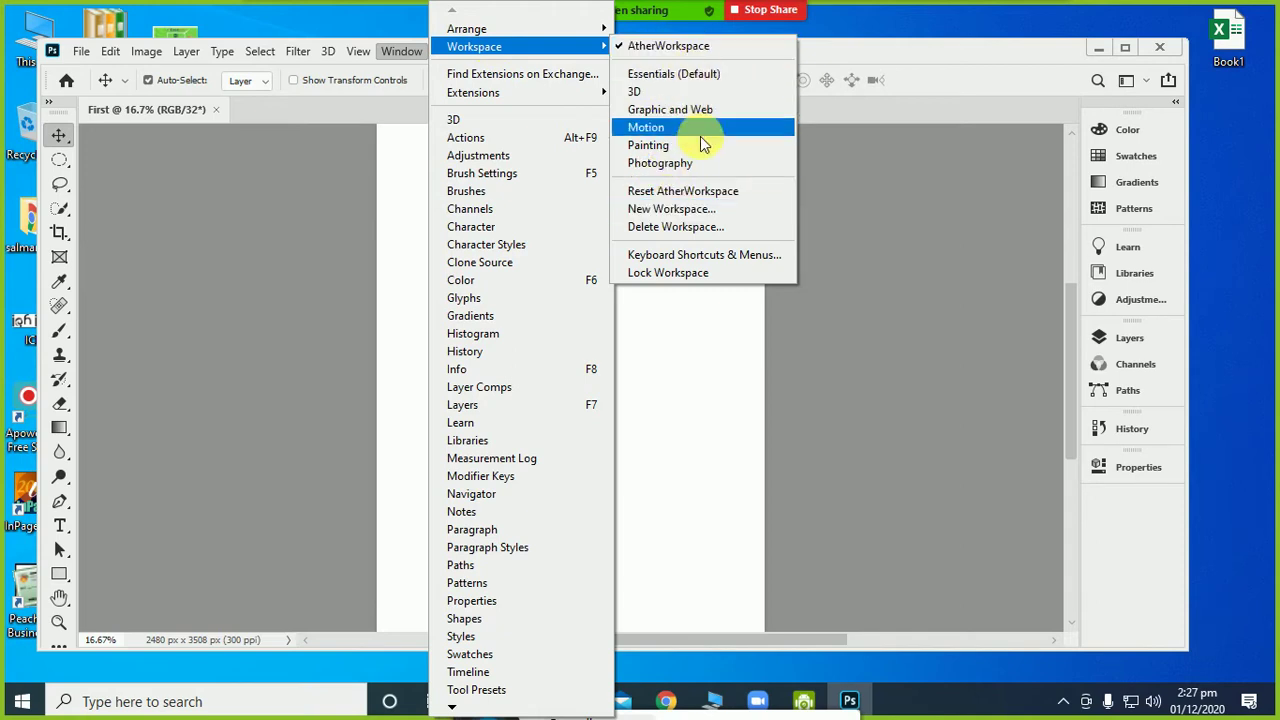
pyautogui.click(713, 228)
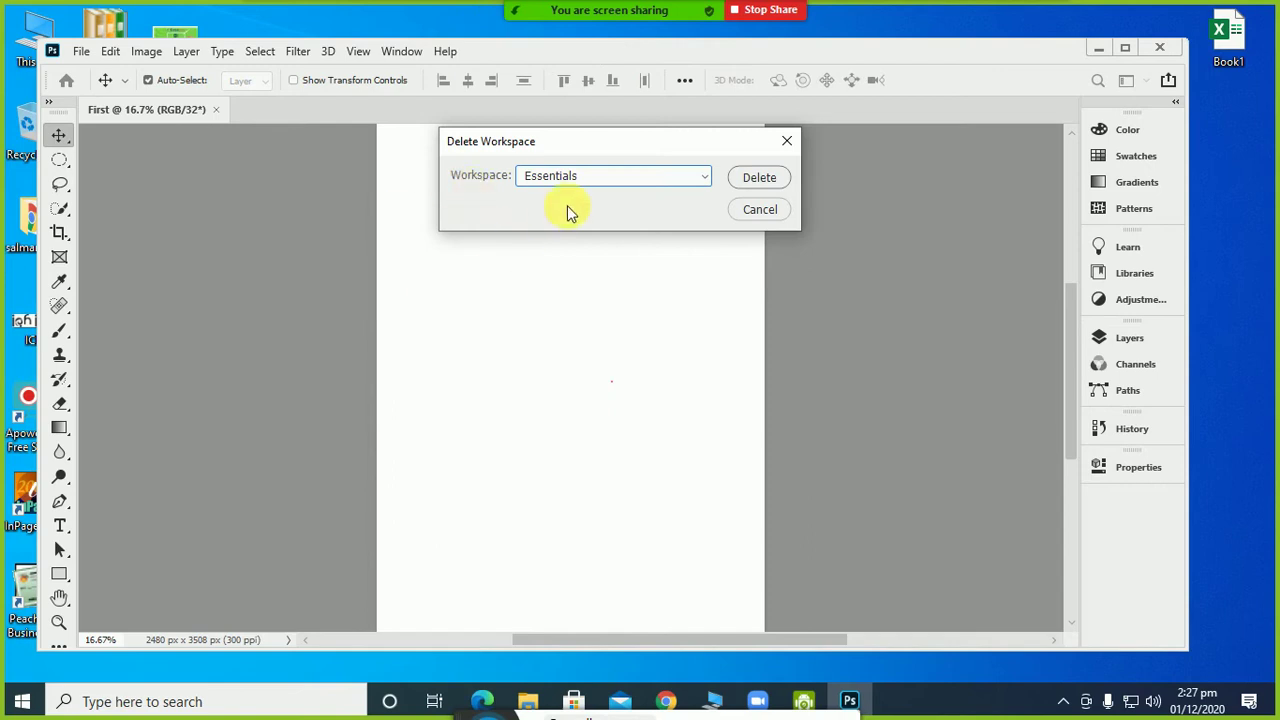
pyautogui.click(666, 182)
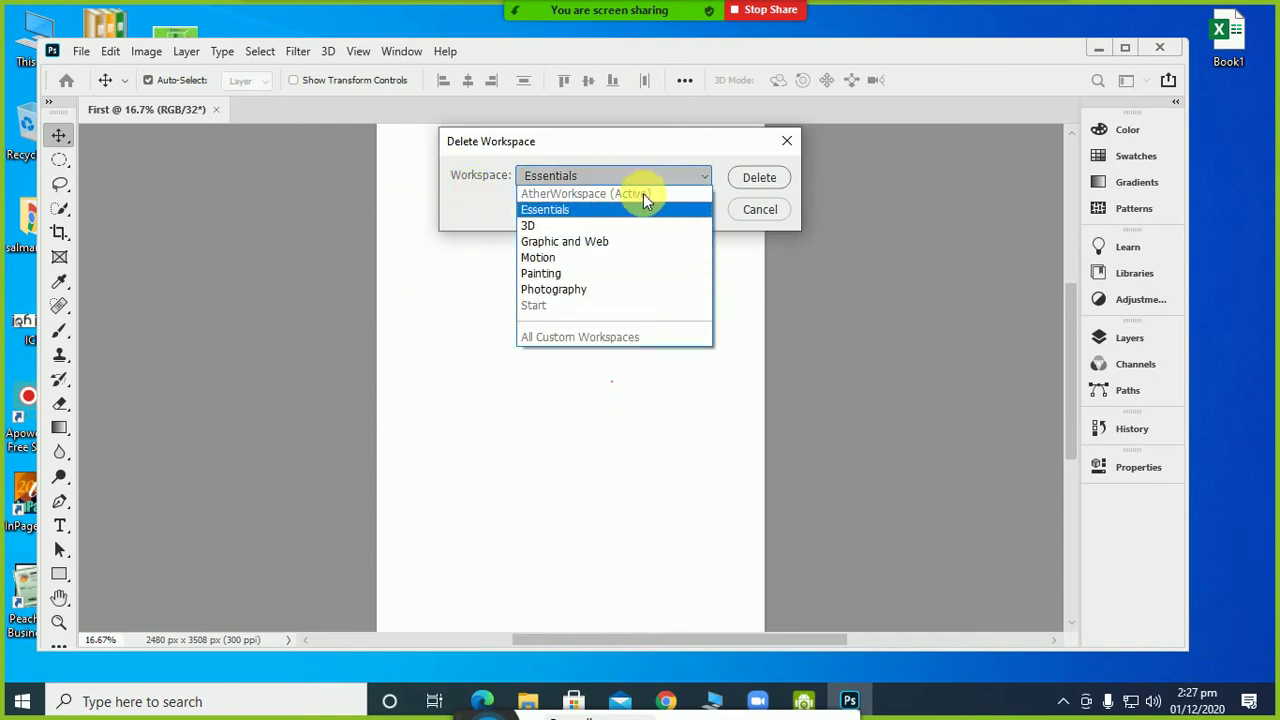
pyautogui.click(759, 209)
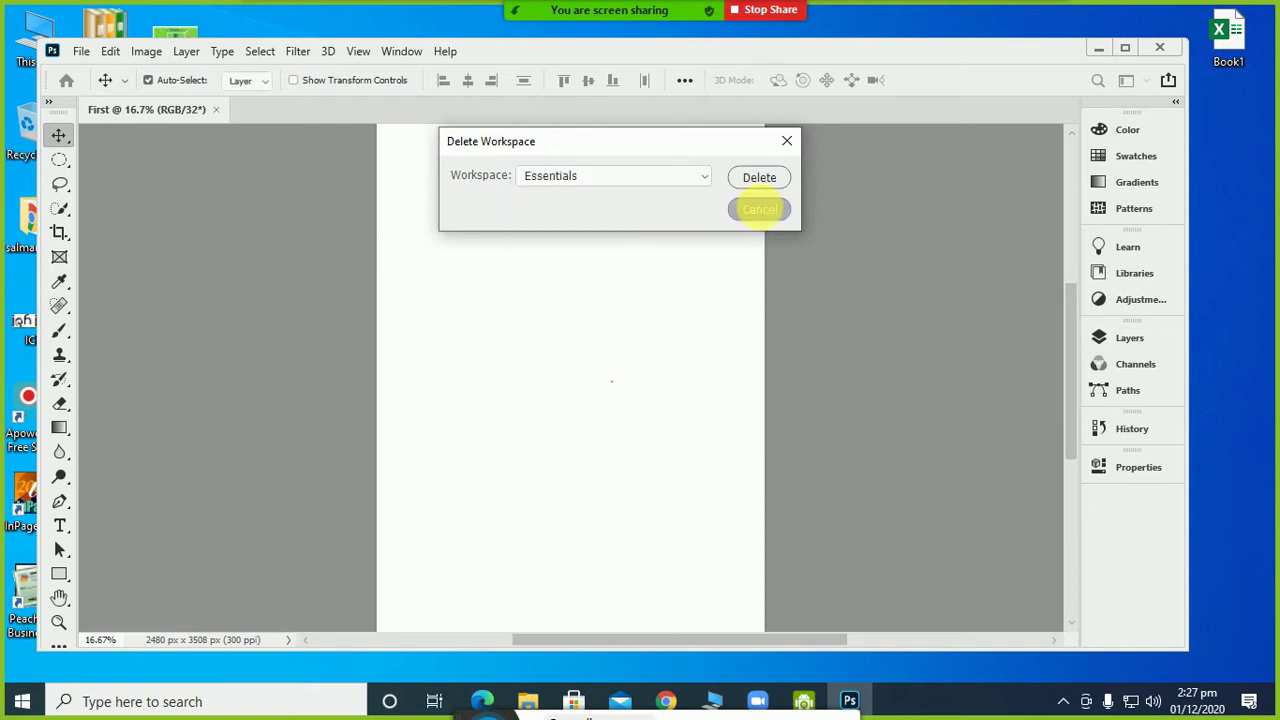
# Maximize the program window so it fills the screen
pyautogui.click(403, 53)
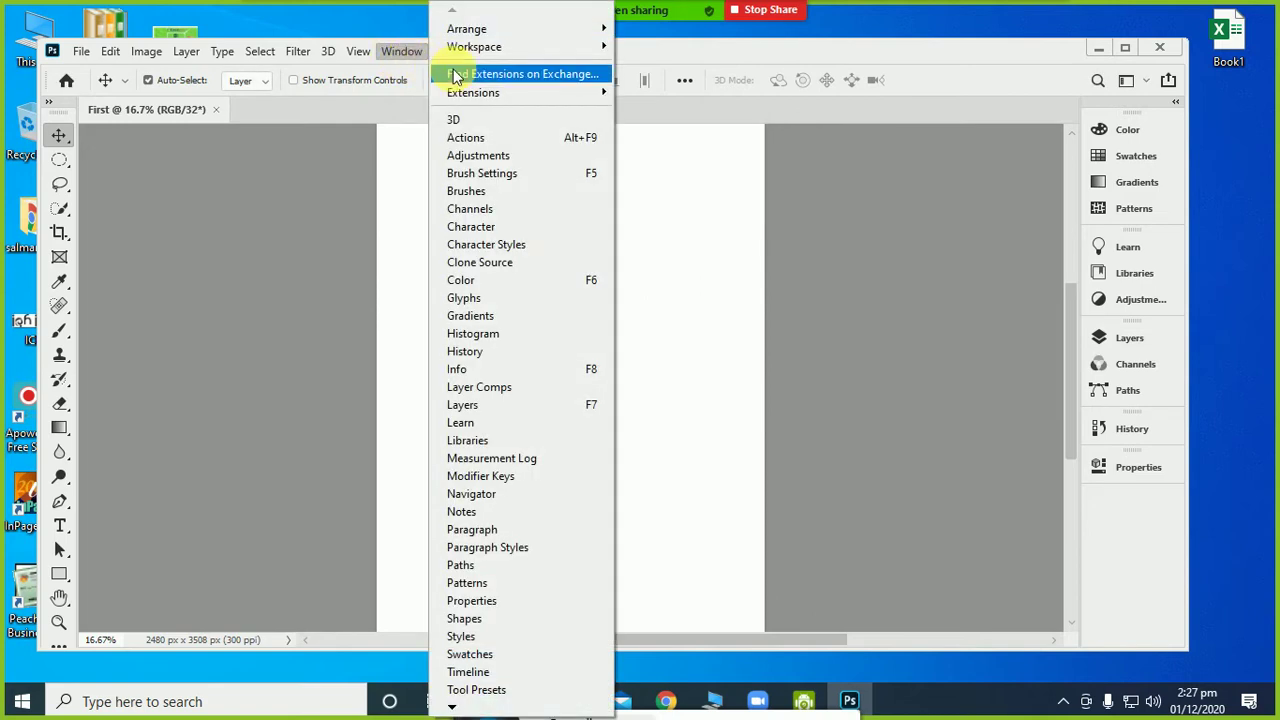
pyautogui.moveTo(515, 48)
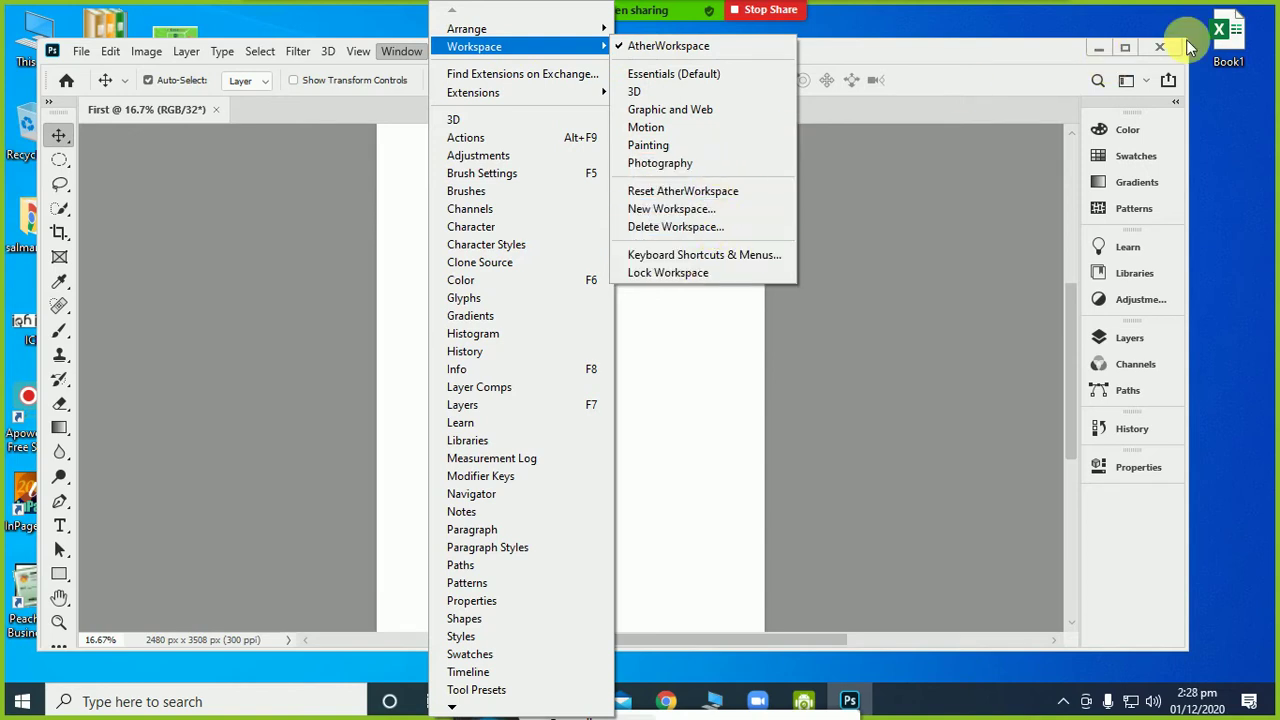
pyautogui.click(1125, 48)
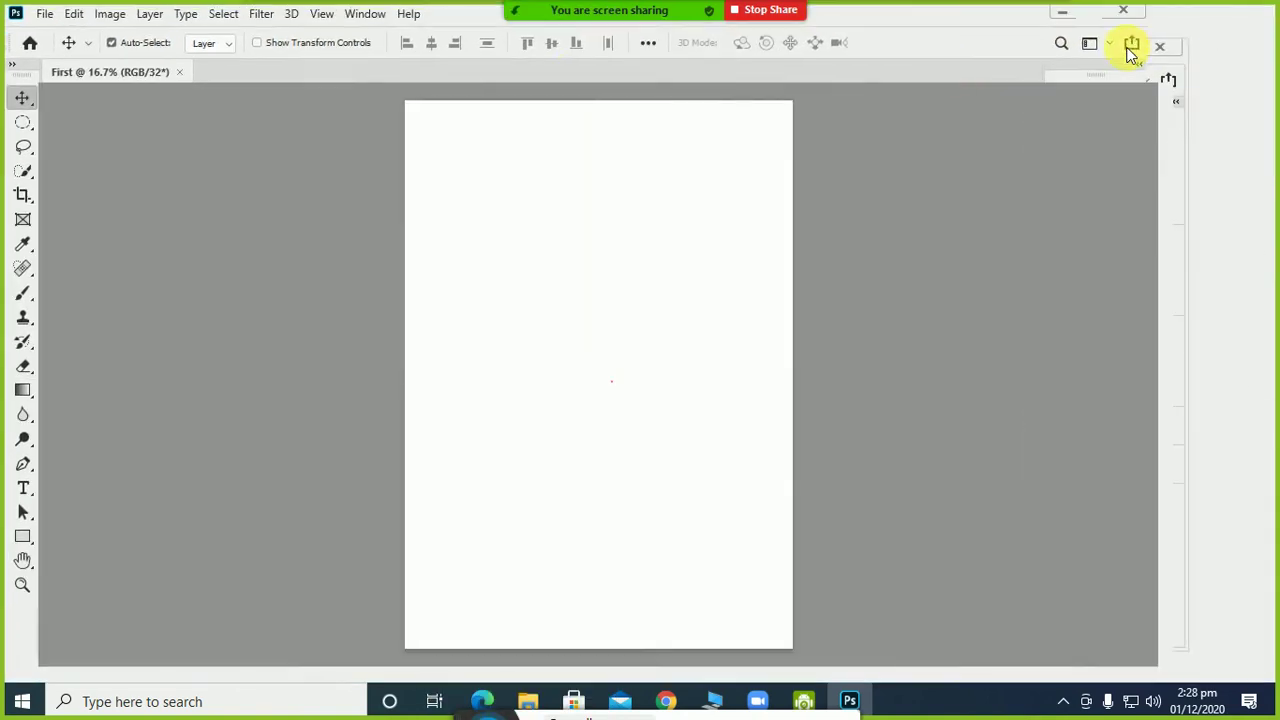
# Open the General preferences and move the dialog down toward the middle of the workspace
pyautogui.click(363, 12)
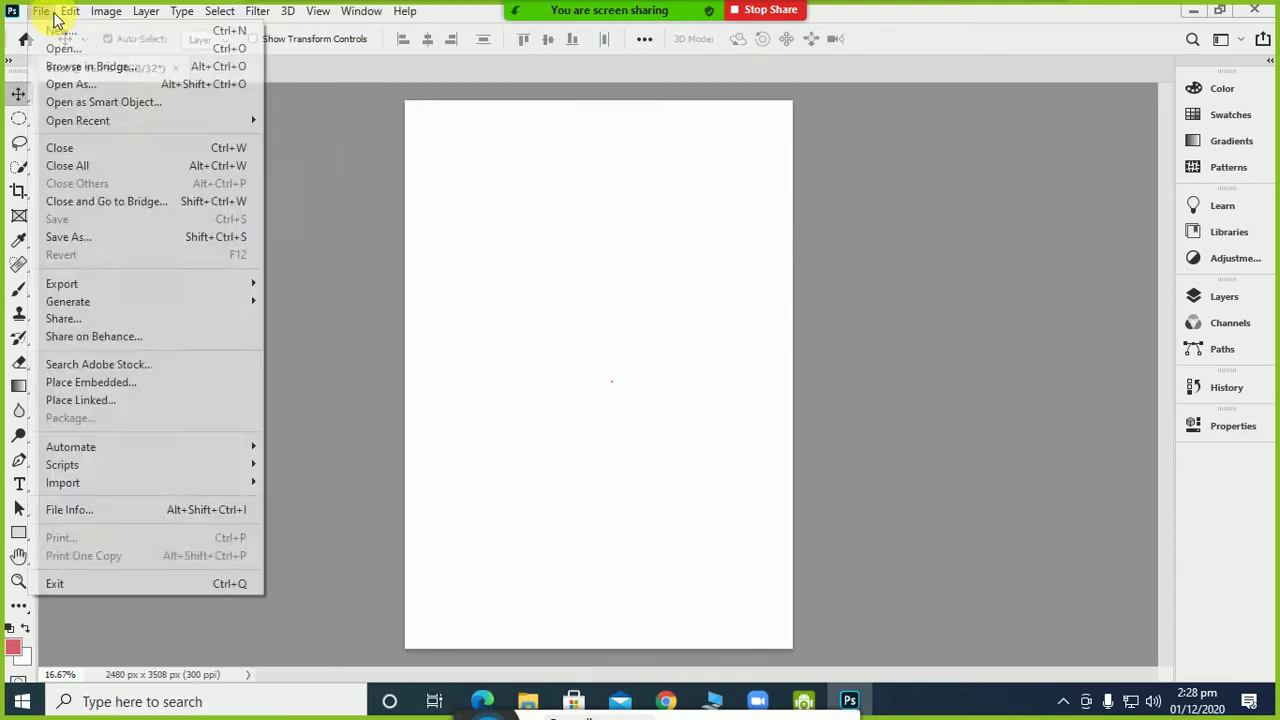
pyautogui.moveTo(70, 18)
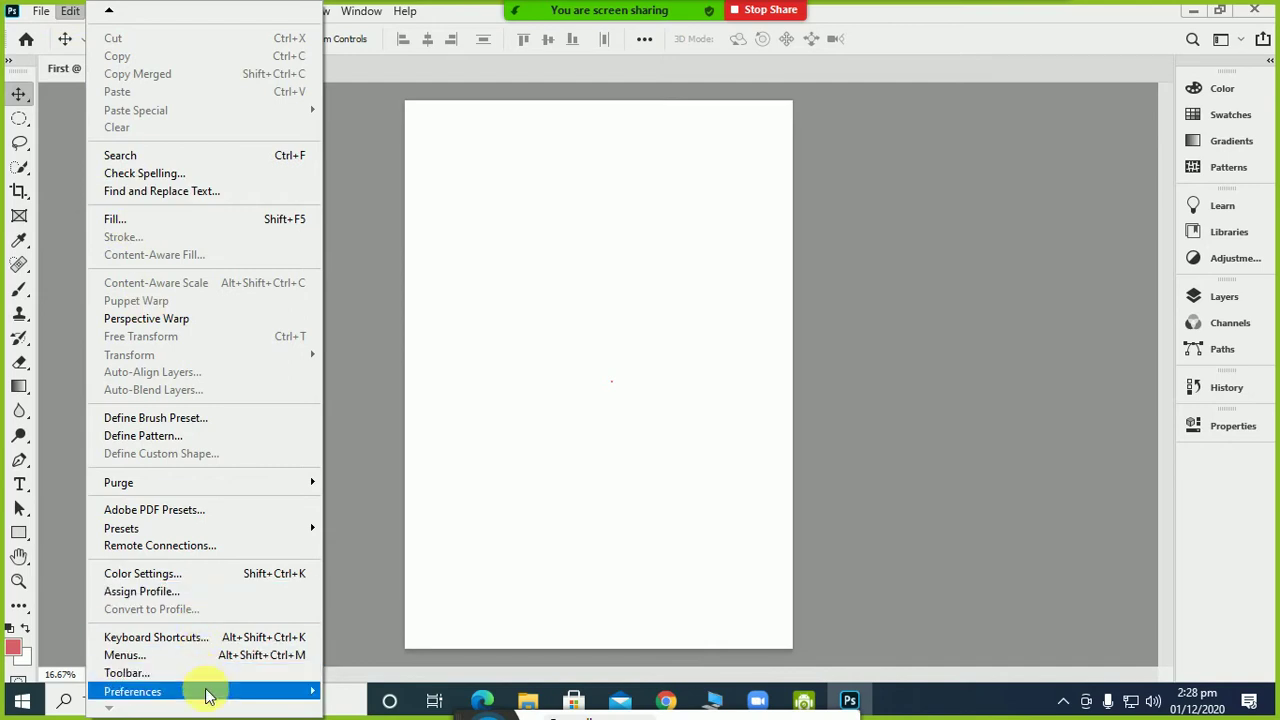
pyautogui.moveTo(217, 695)
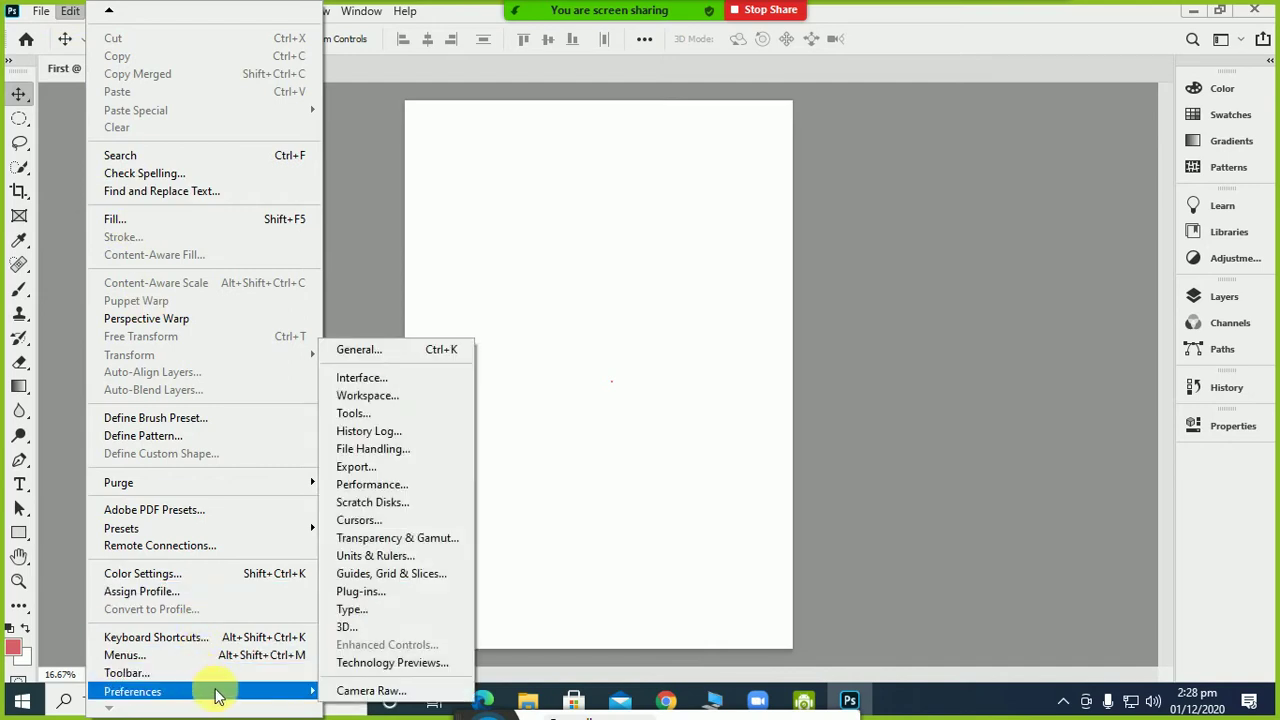
pyautogui.click(378, 358)
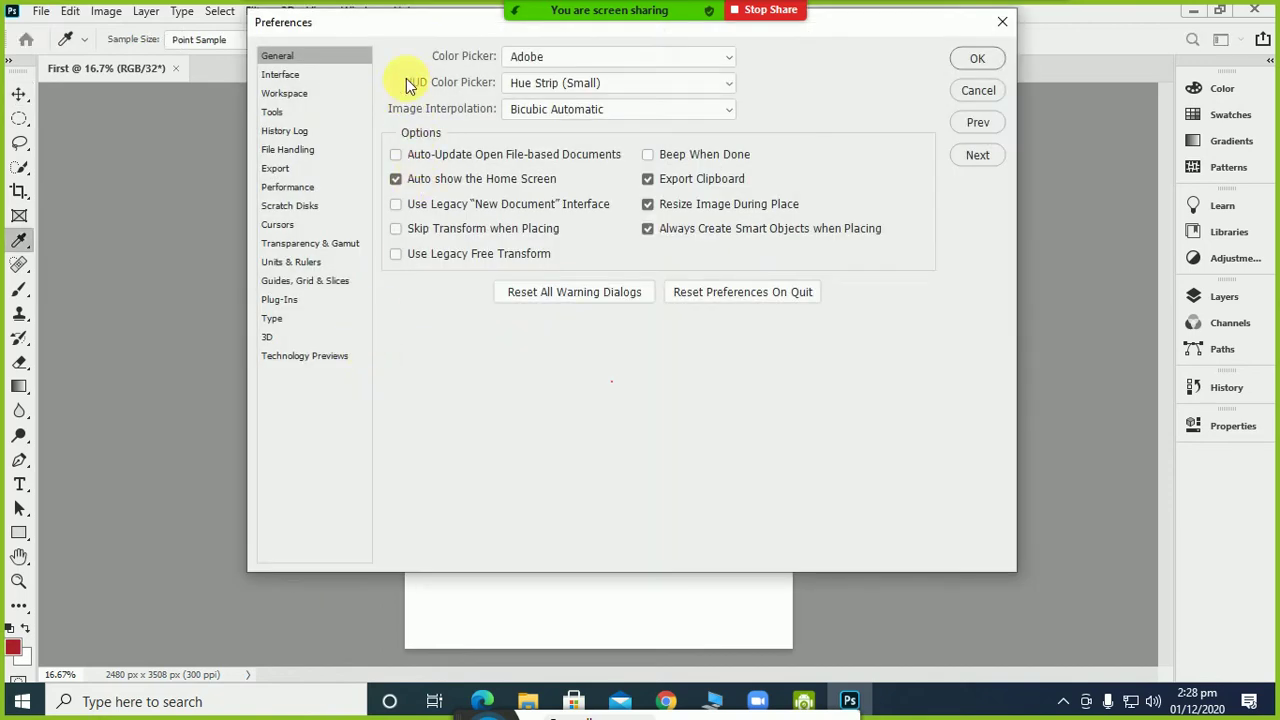
pyautogui.moveTo(406, 33); pyautogui.dragTo(390, 92)
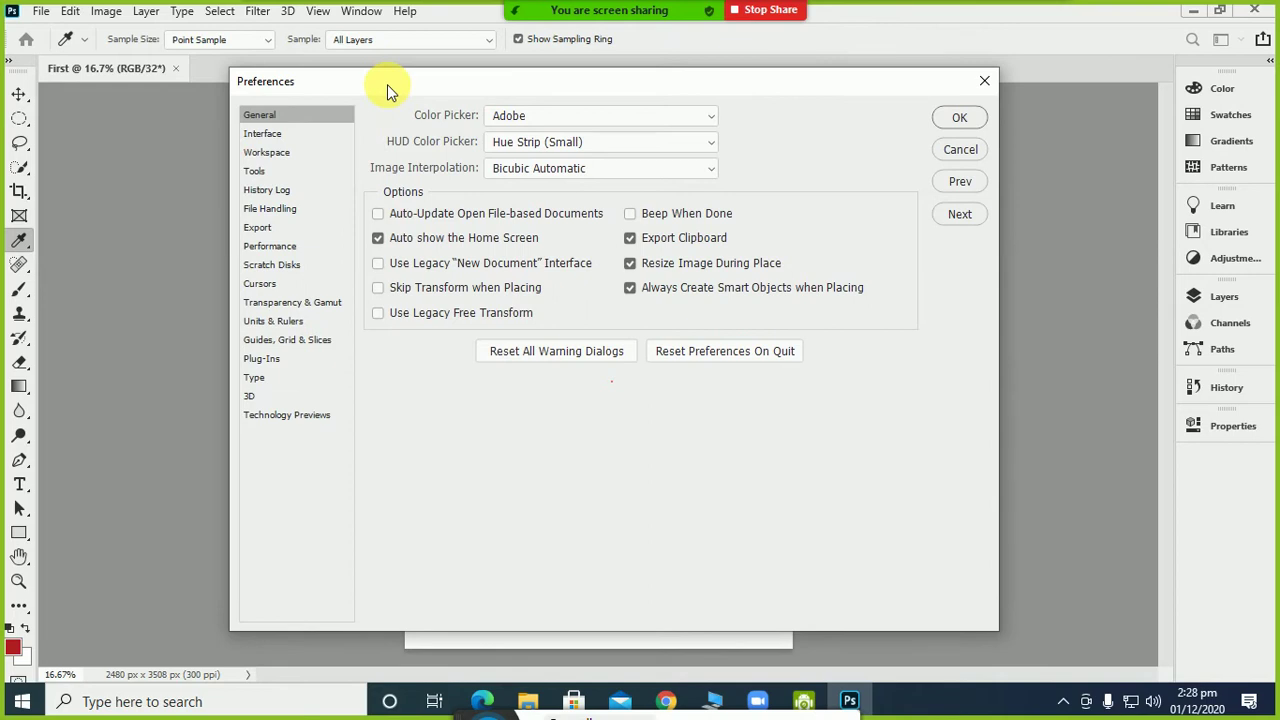
pyautogui.click(332, 110)
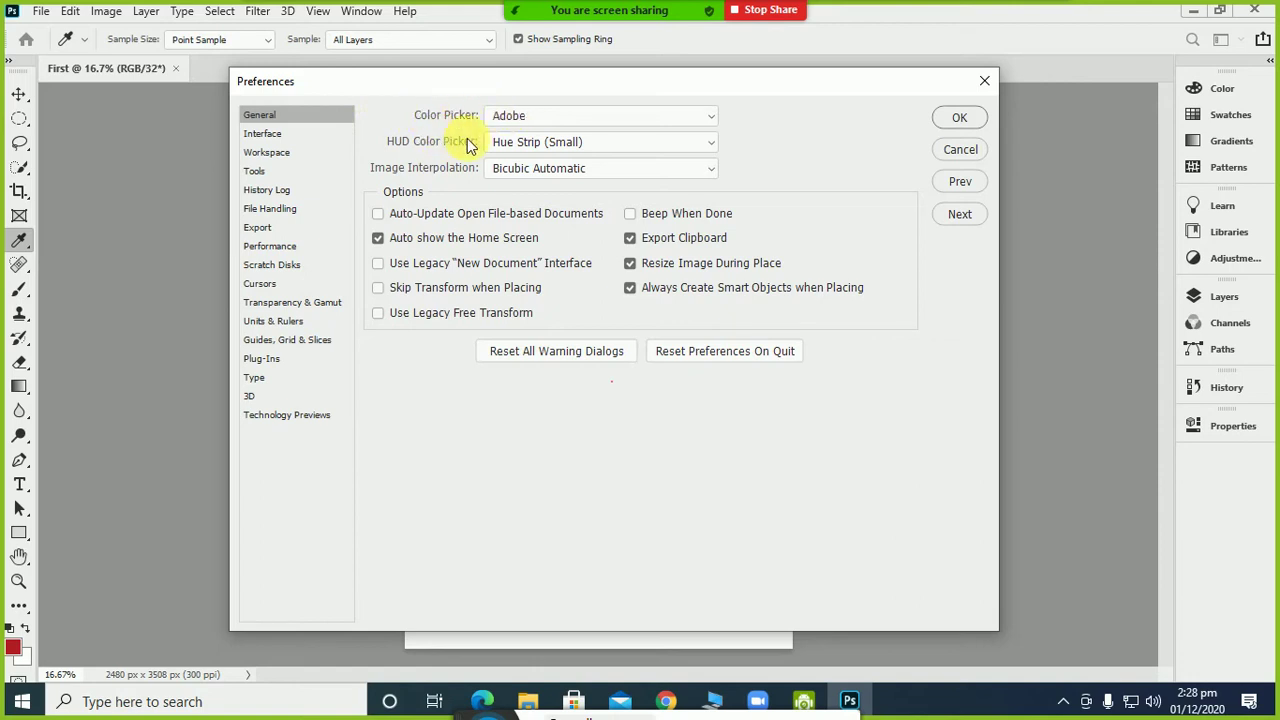
# Look over the Workspace preferences, including what Auto-Collapse Iconic Panels does
pyautogui.click(315, 155)
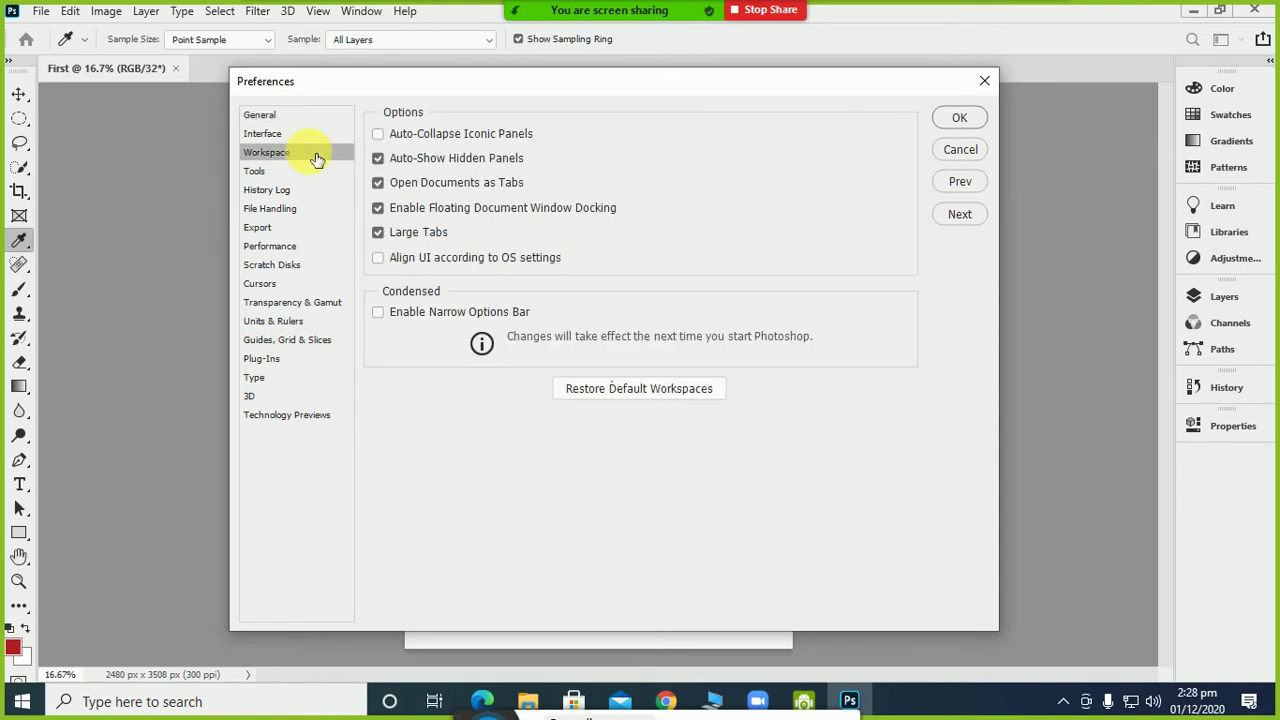
pyautogui.click(673, 110)
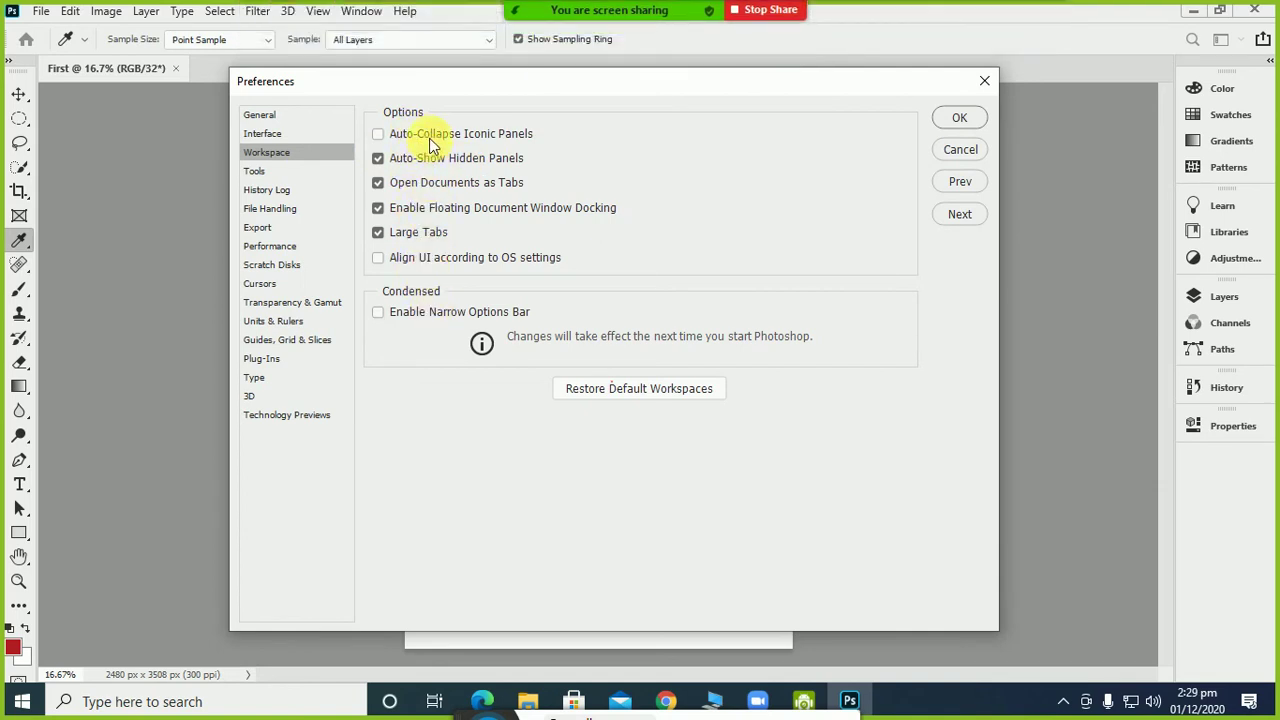
pyautogui.moveTo(432, 146)
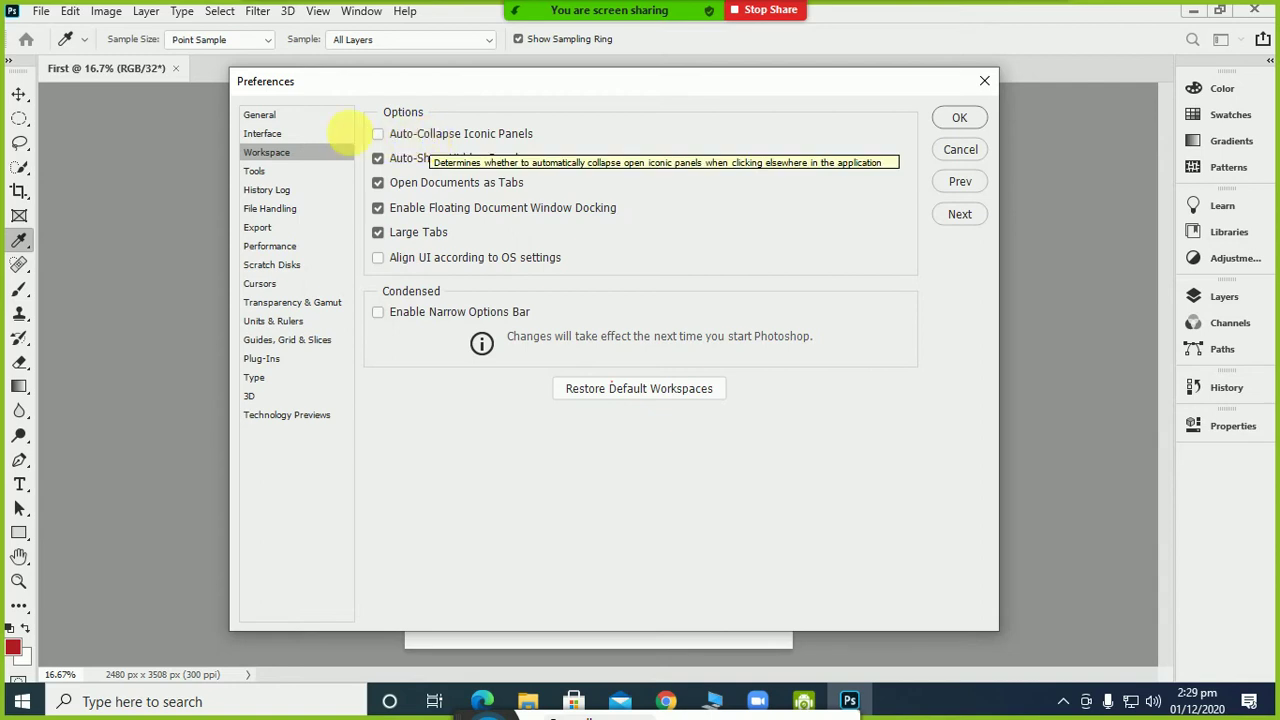
# Try the three darker interface color themes one after another and return to the lightest theme
pyautogui.click(331, 138)
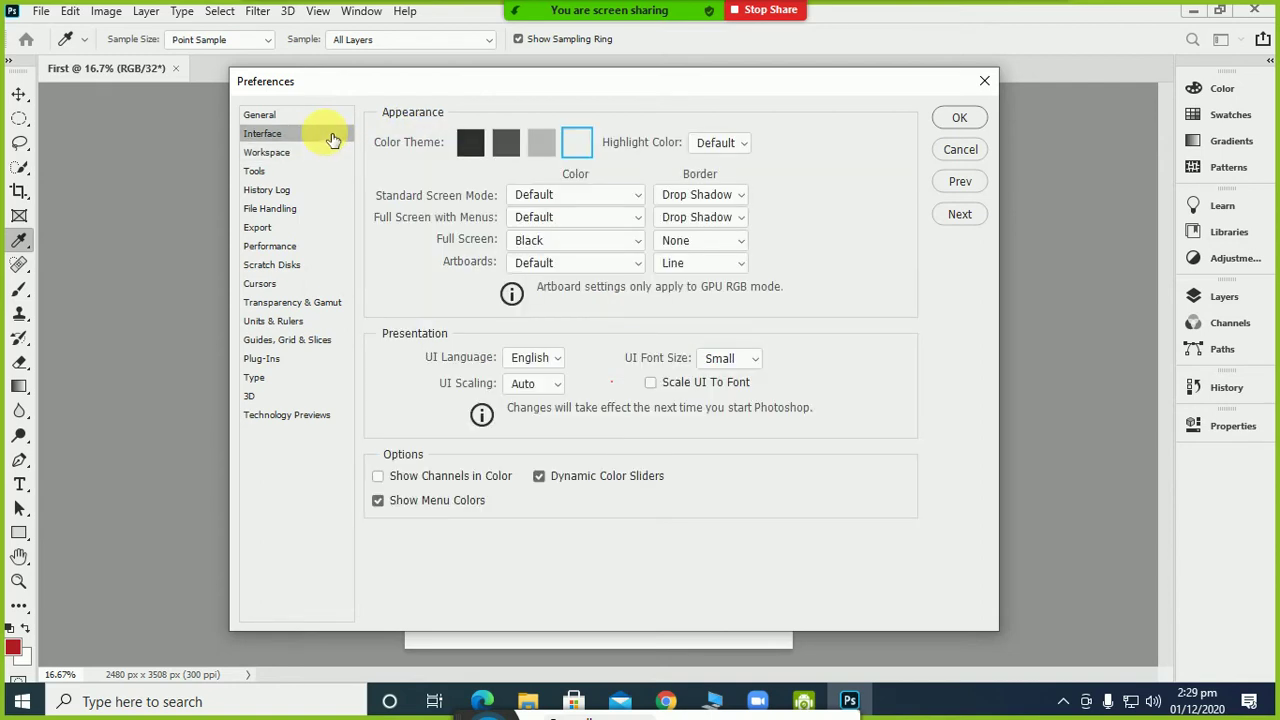
pyautogui.click(476, 142)
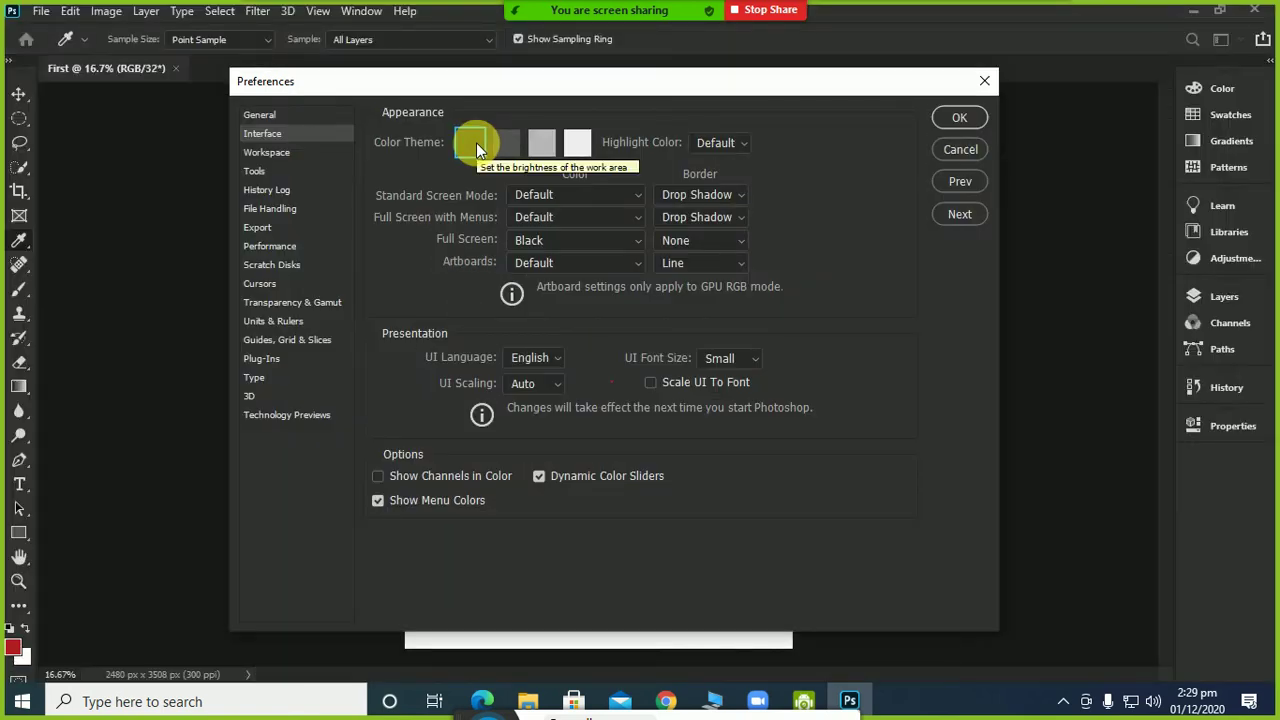
pyautogui.click(502, 149)
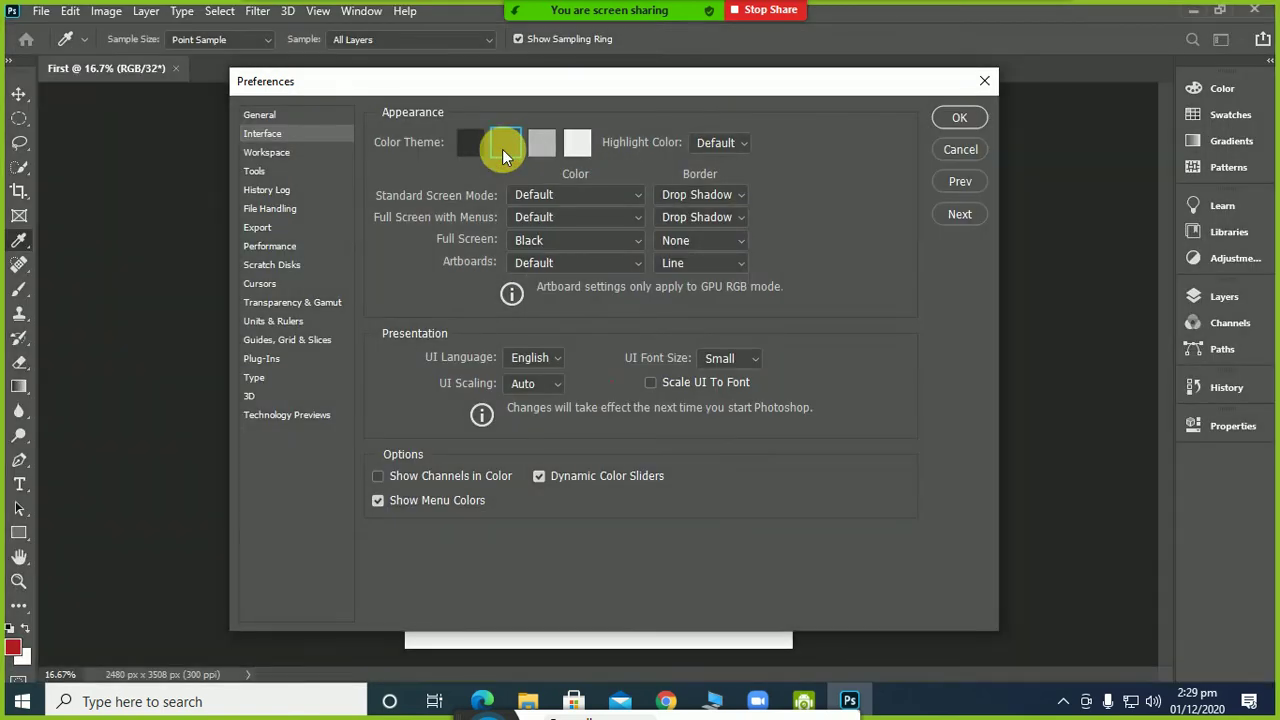
pyautogui.click(546, 154)
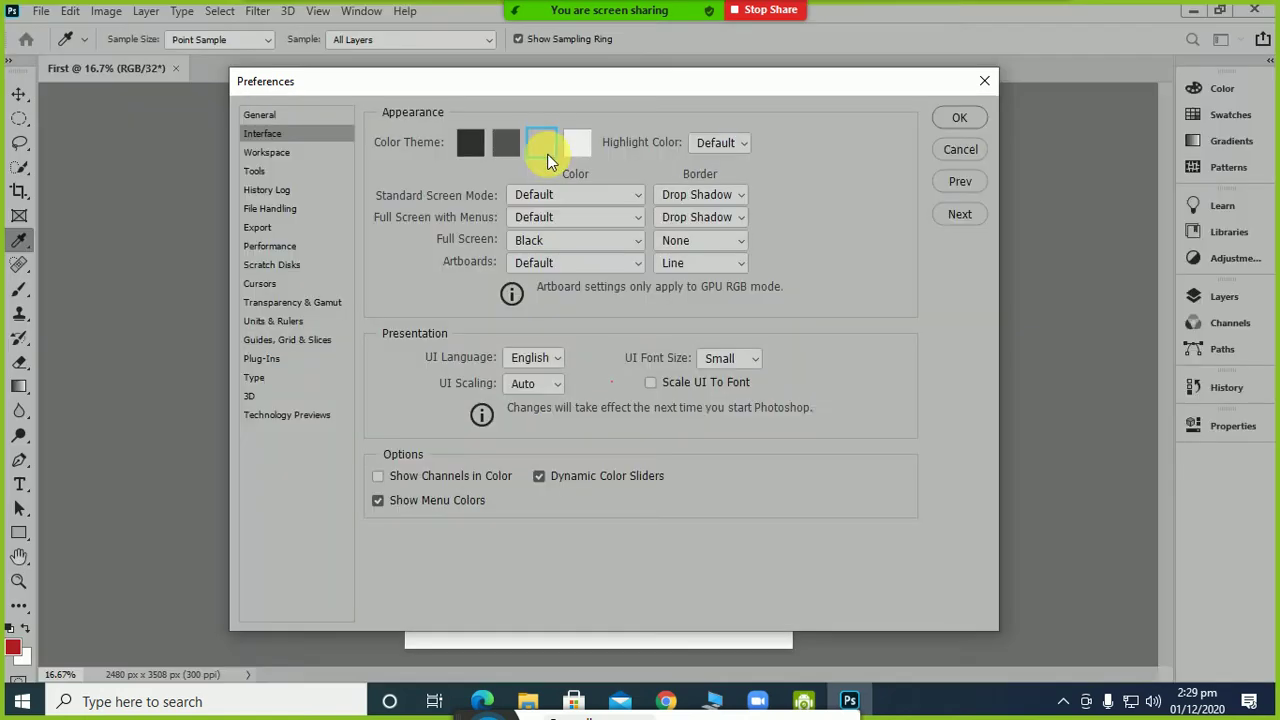
pyautogui.click(578, 146)
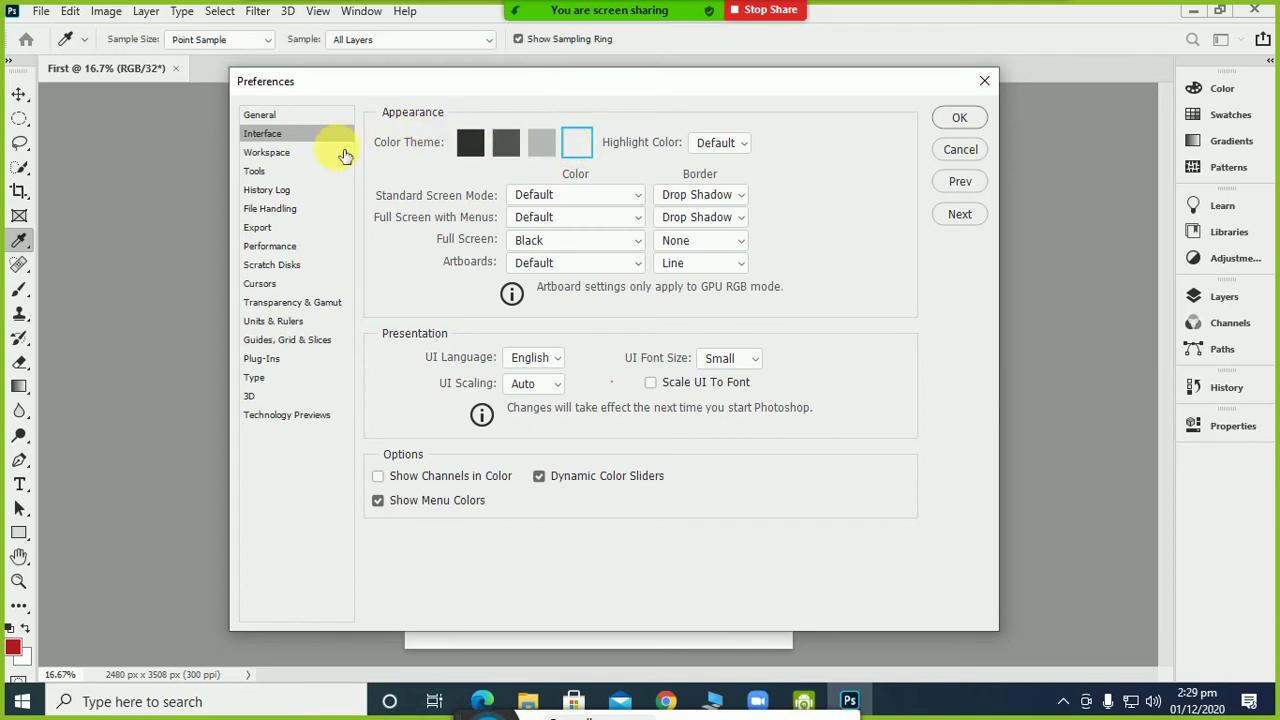
# Look at the Performance preferences, set the ruler units to Inches with type units in Points, and apply the preferences
pyautogui.click(303, 252)
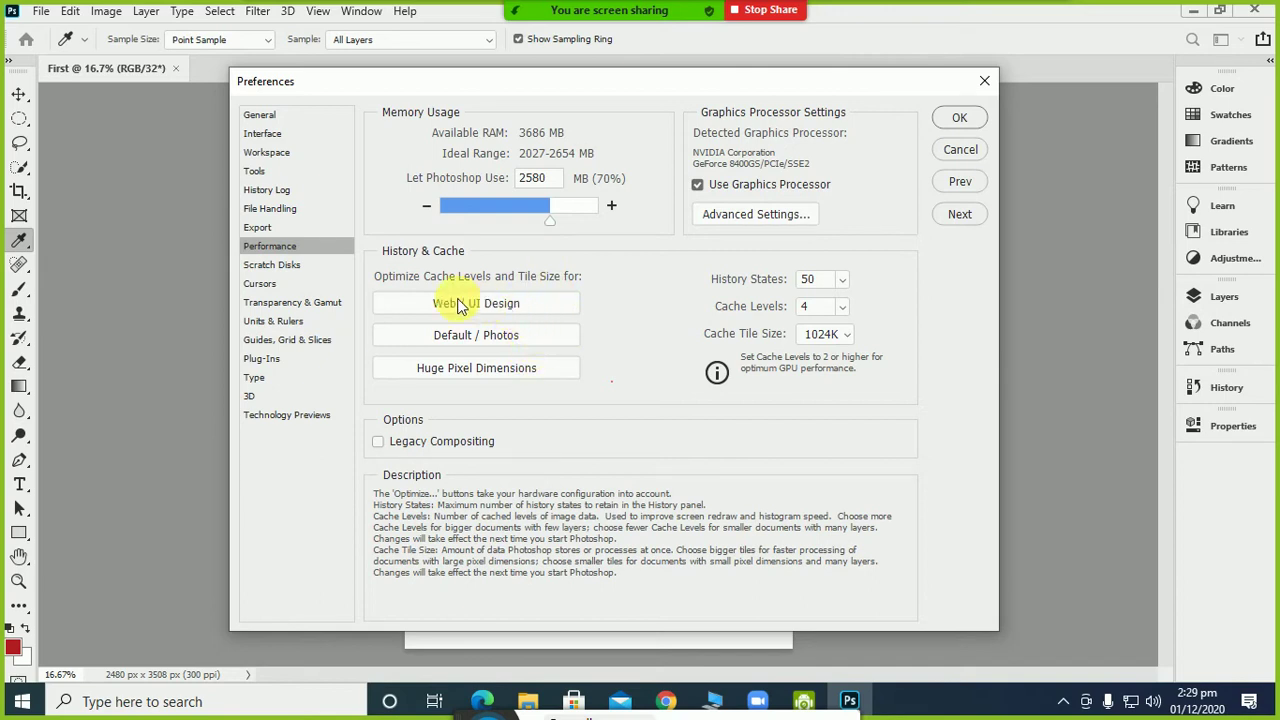
pyautogui.click(280, 321)
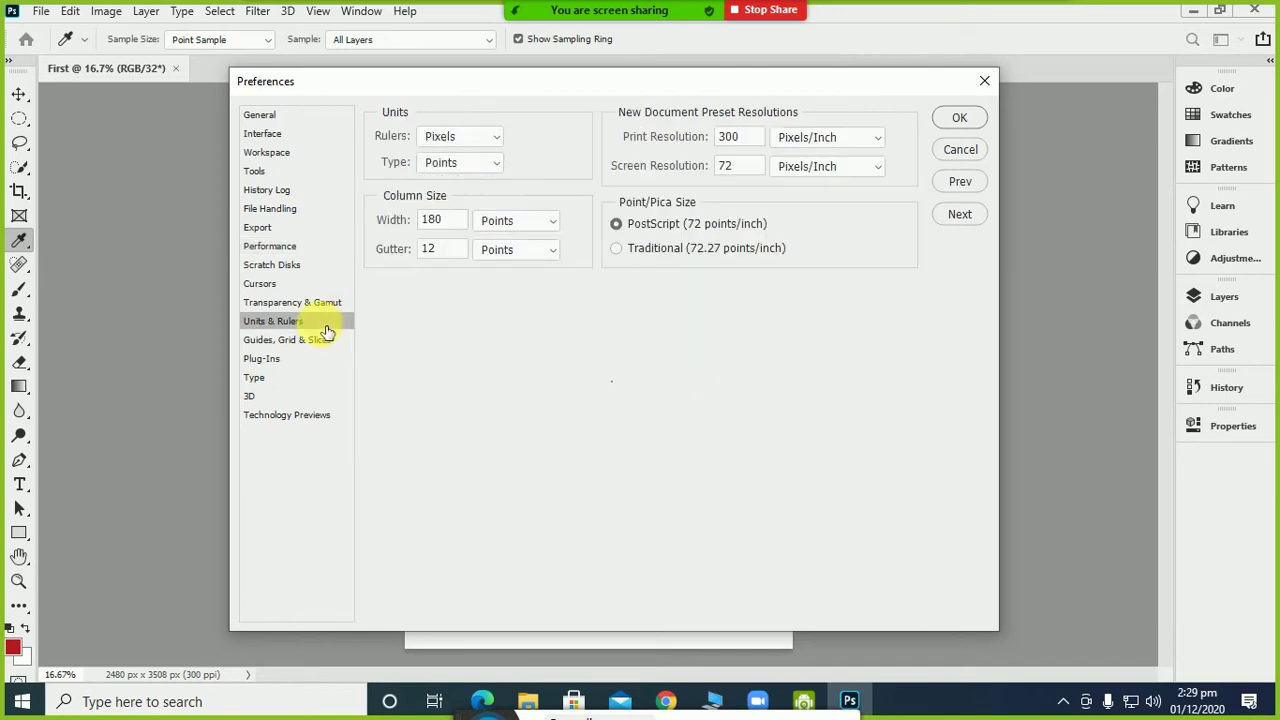
pyautogui.click(473, 164)
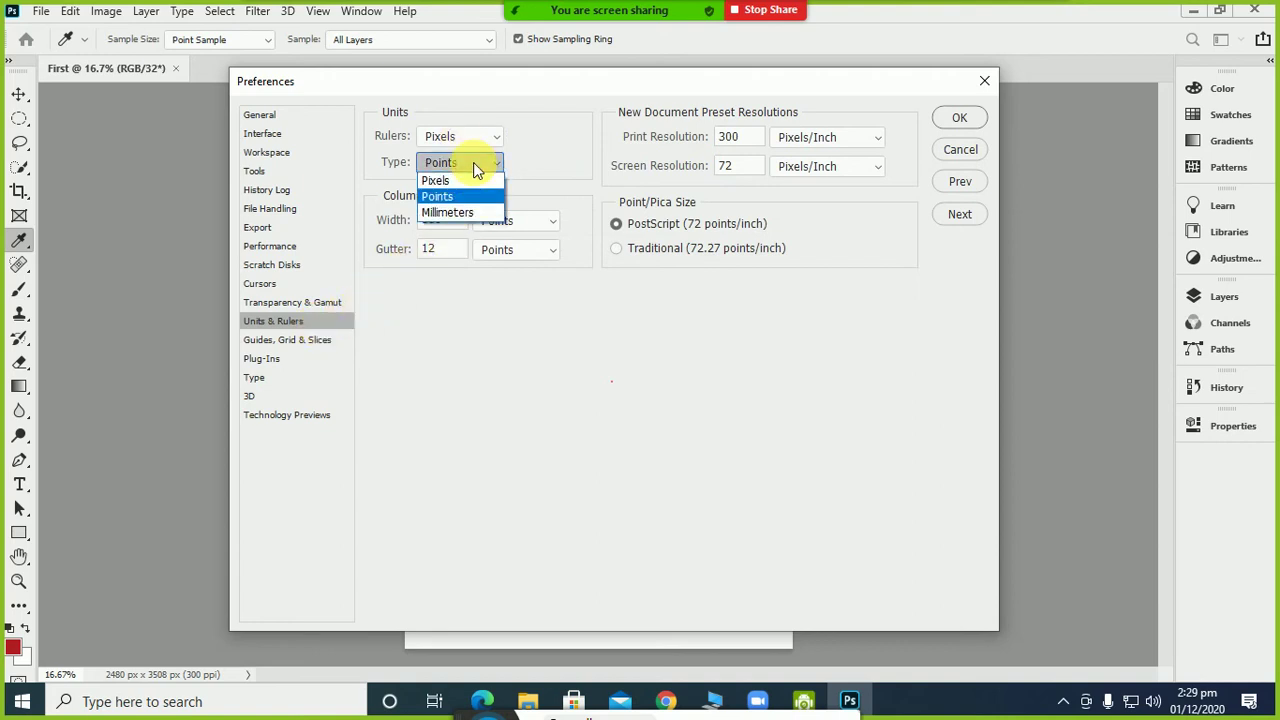
pyautogui.click(468, 137)
pyautogui.click(469, 141)
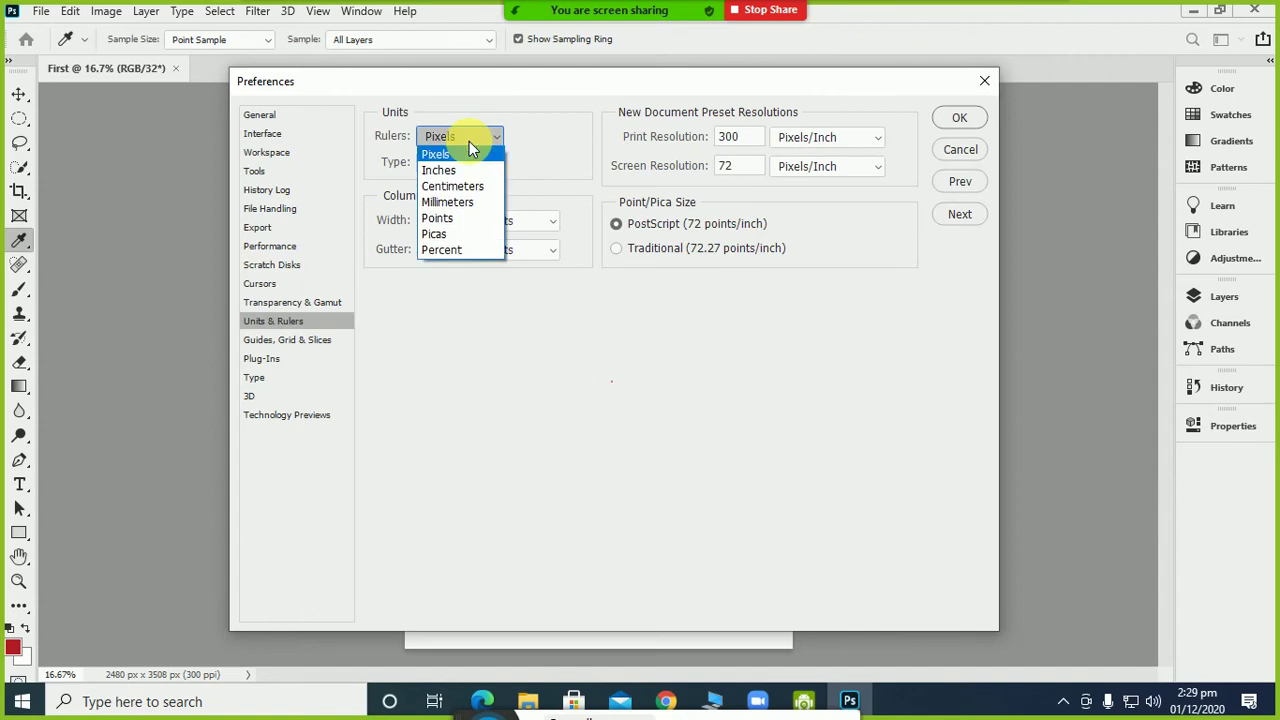
pyautogui.click(474, 170)
pyautogui.click(474, 163)
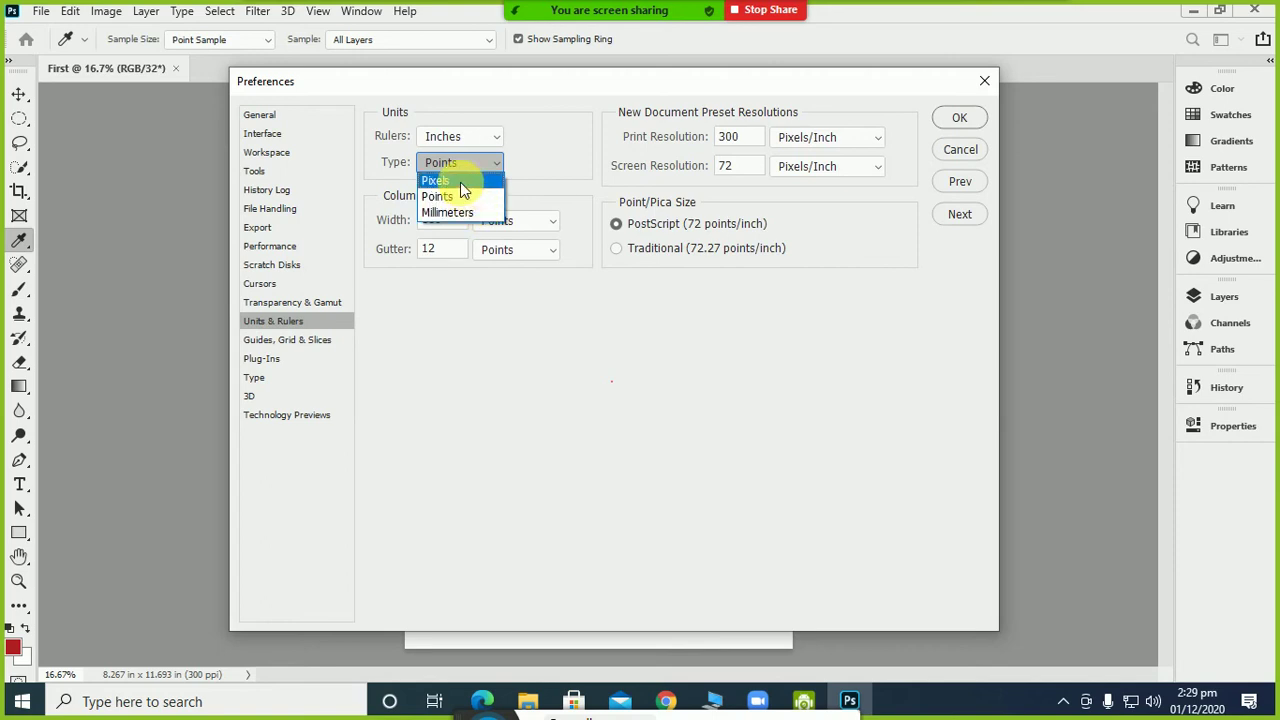
pyautogui.click(465, 192)
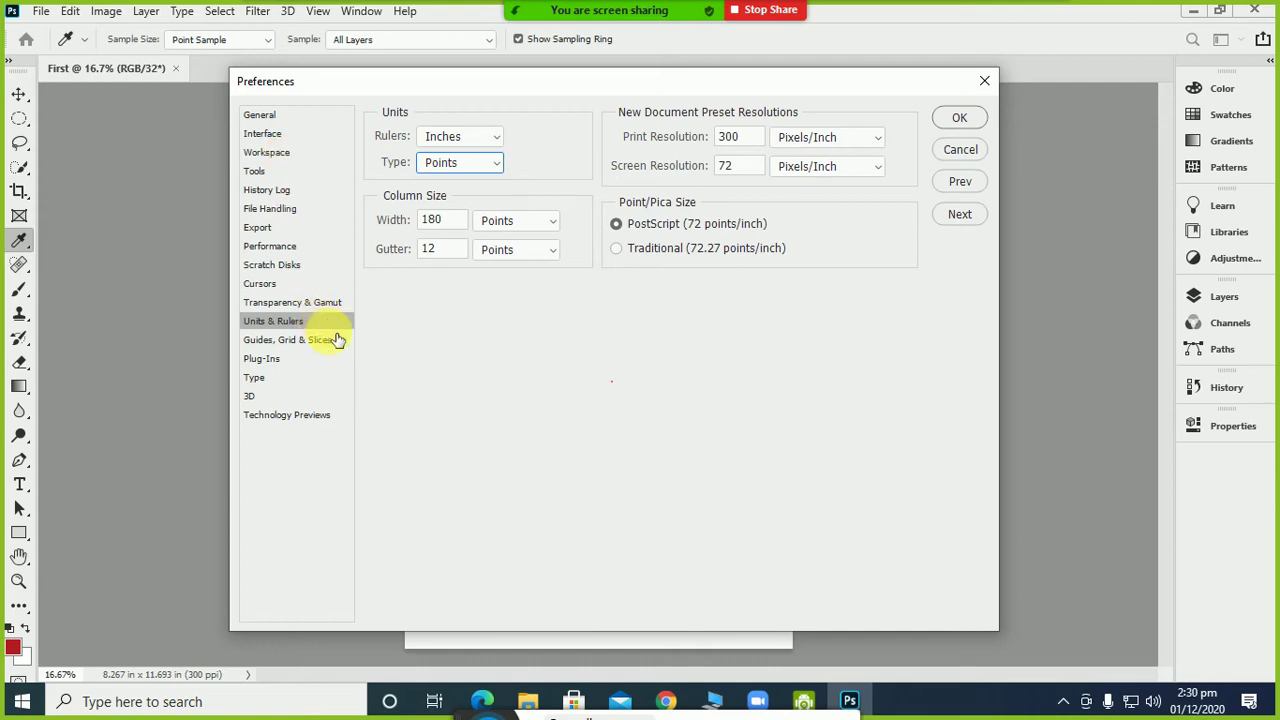
pyautogui.click(959, 119)
pyautogui.press('v')
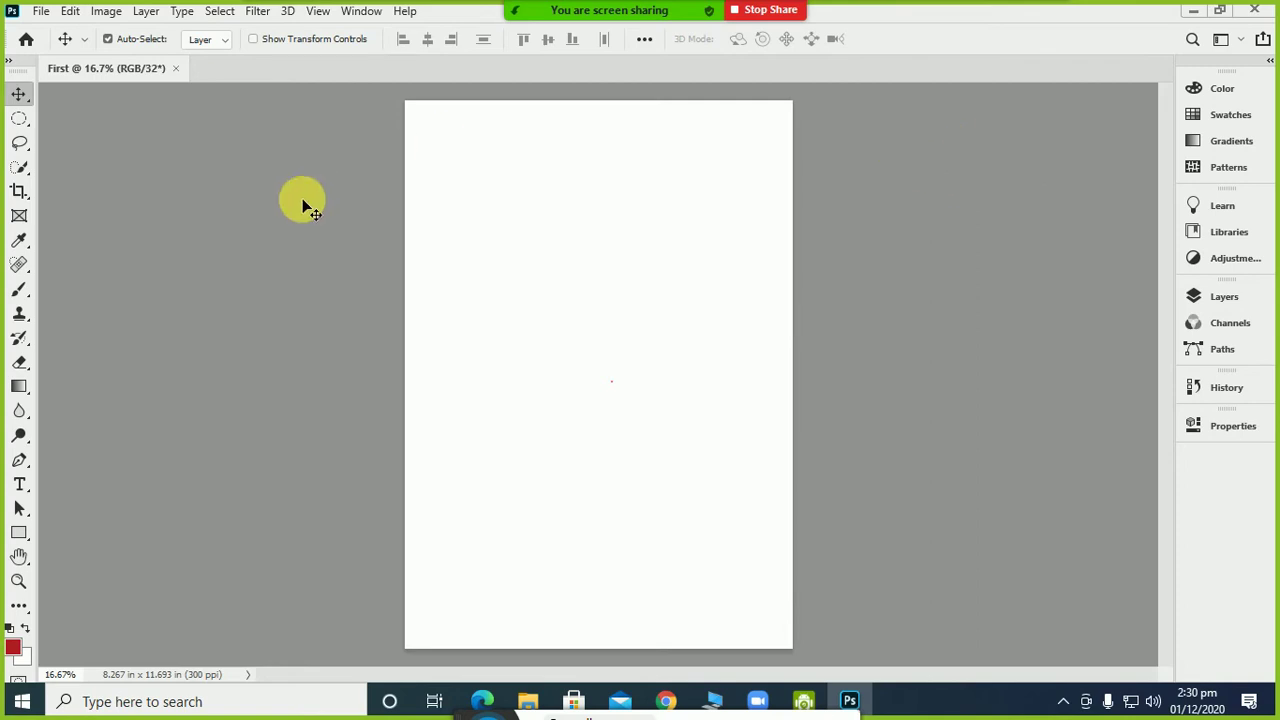
pyautogui.click(358, 11)
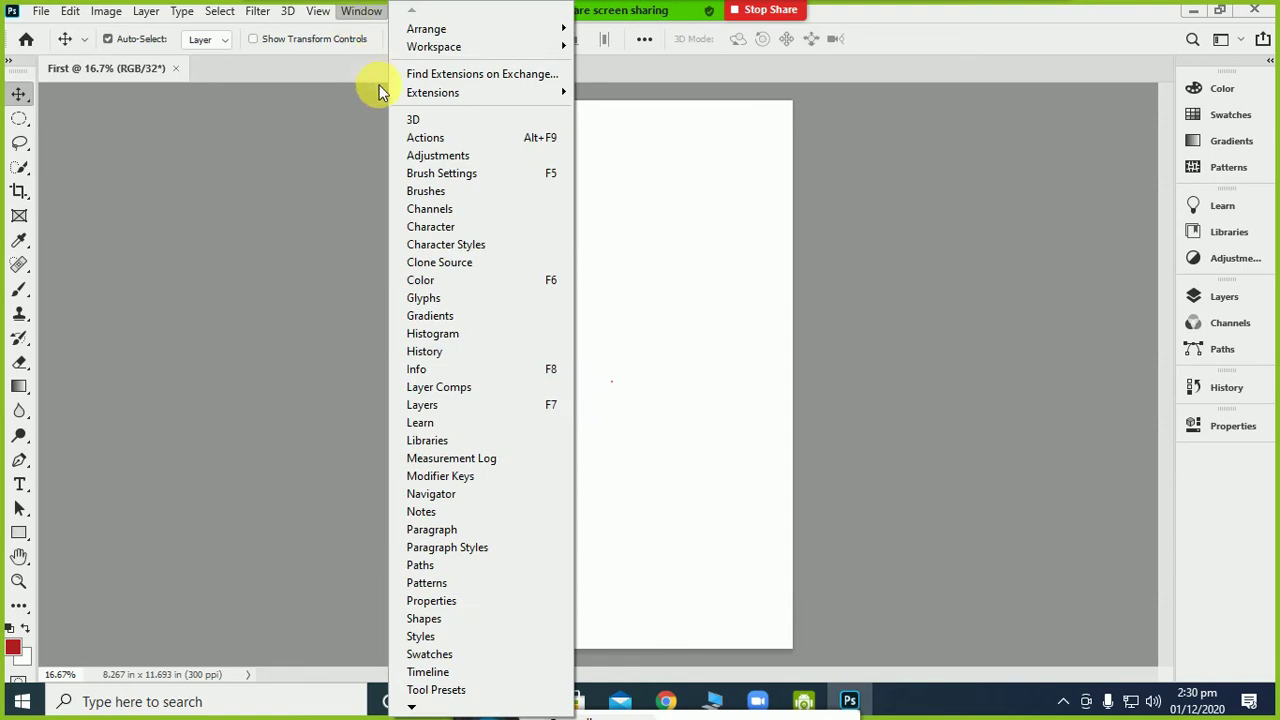
pyautogui.moveTo(486, 46)
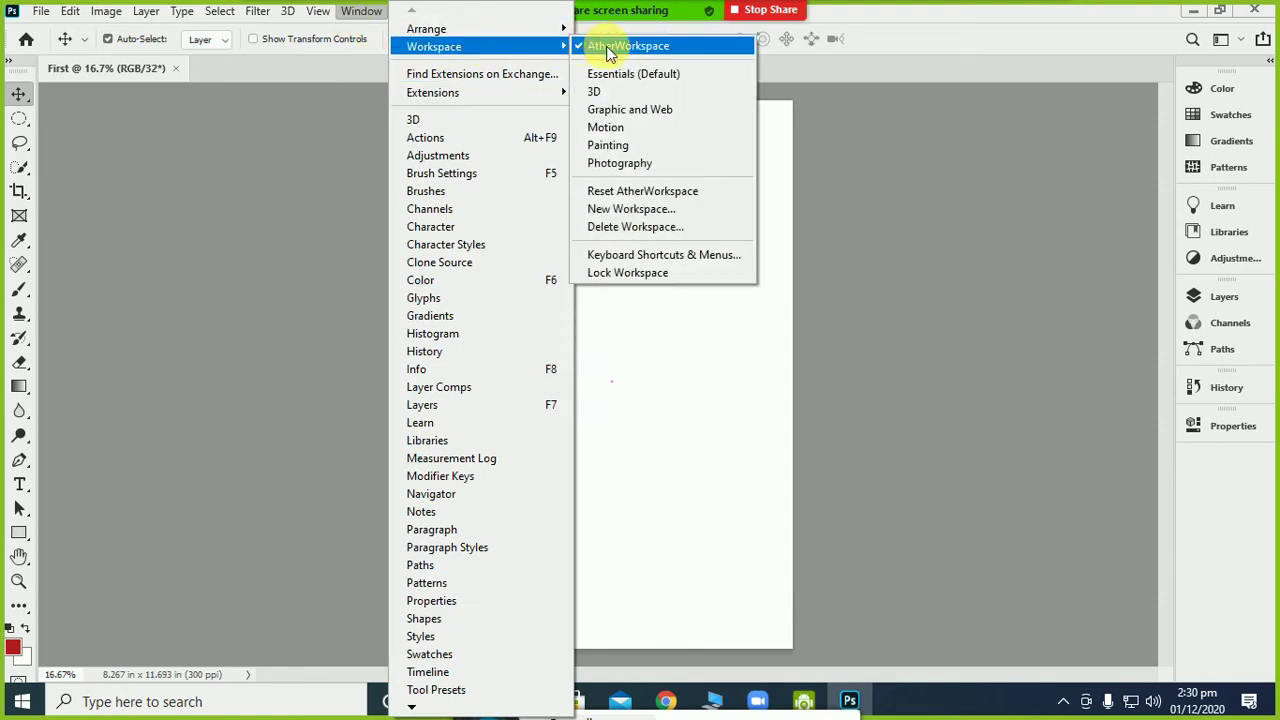
pyautogui.click(966, 251)
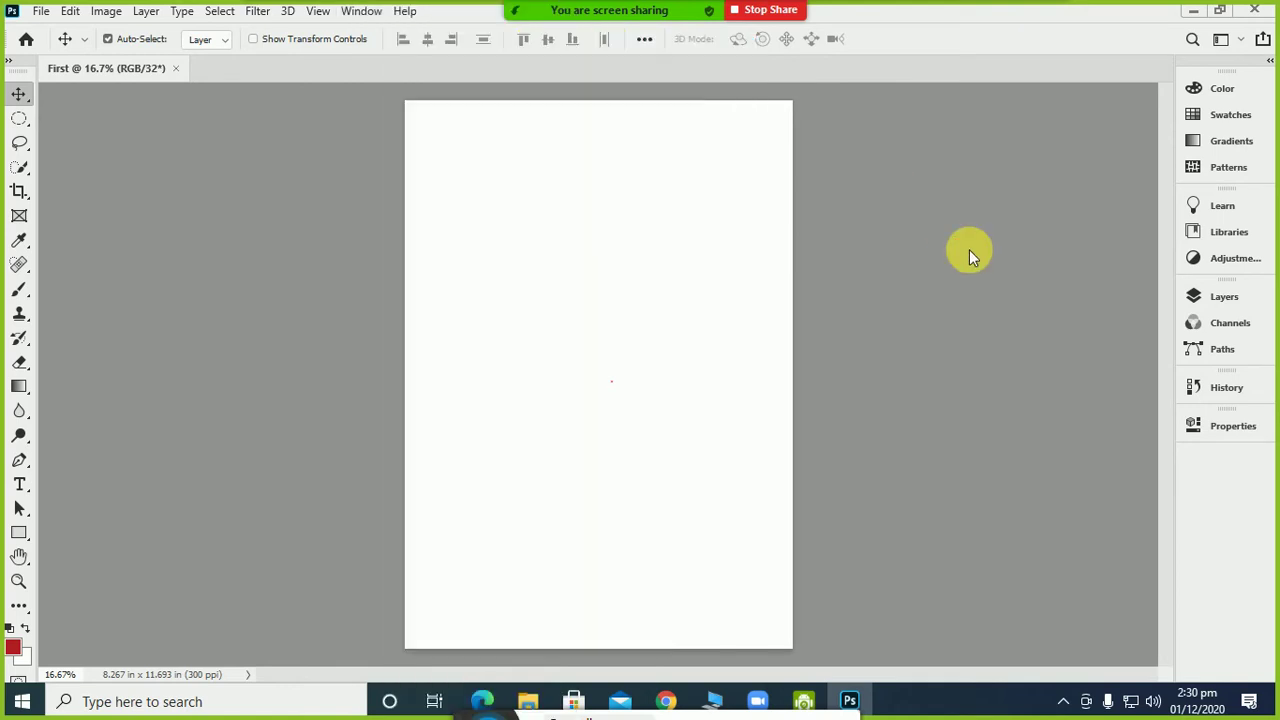
# Show the rulers around the document
pyautogui.click(318, 12)
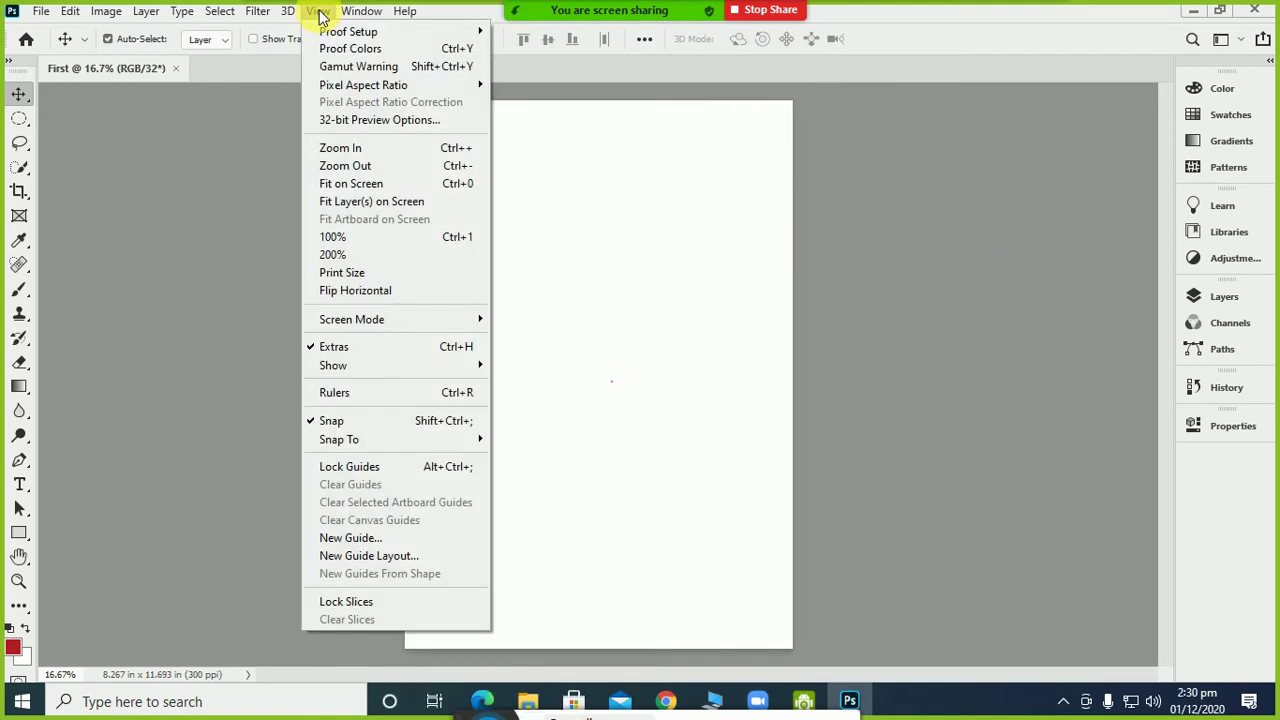
pyautogui.click(382, 392)
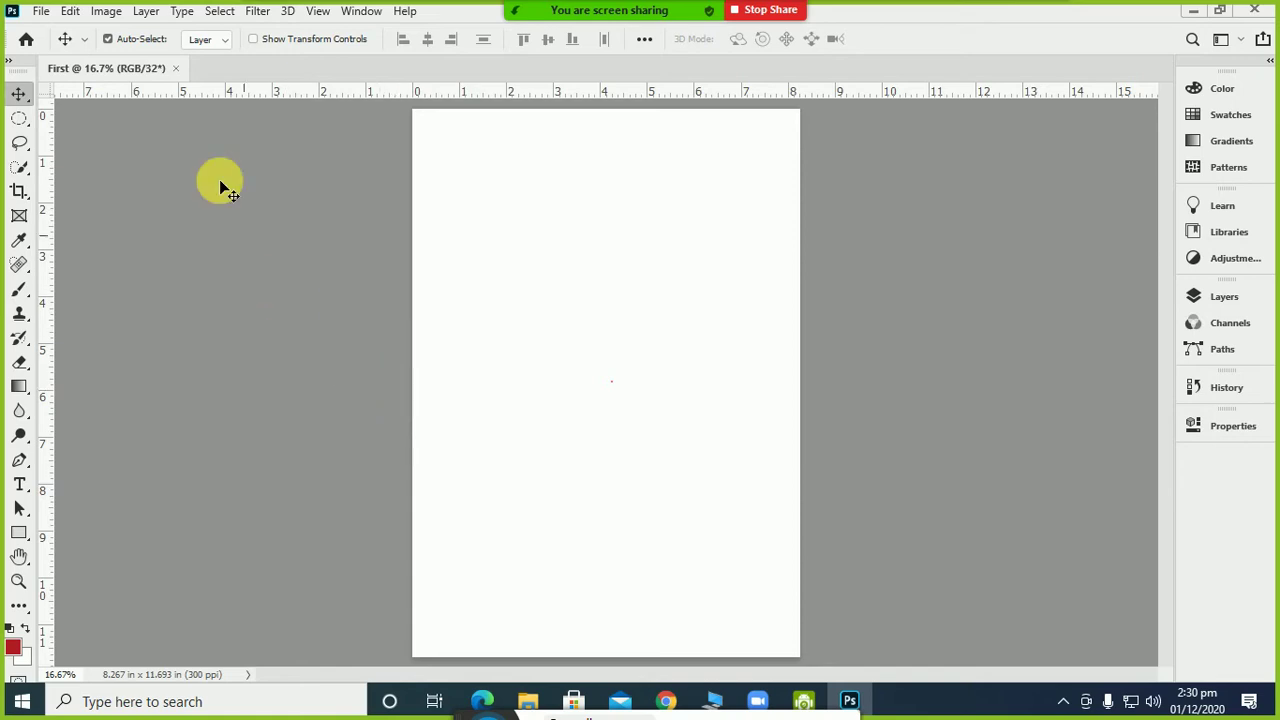
pyautogui.click(70, 11)
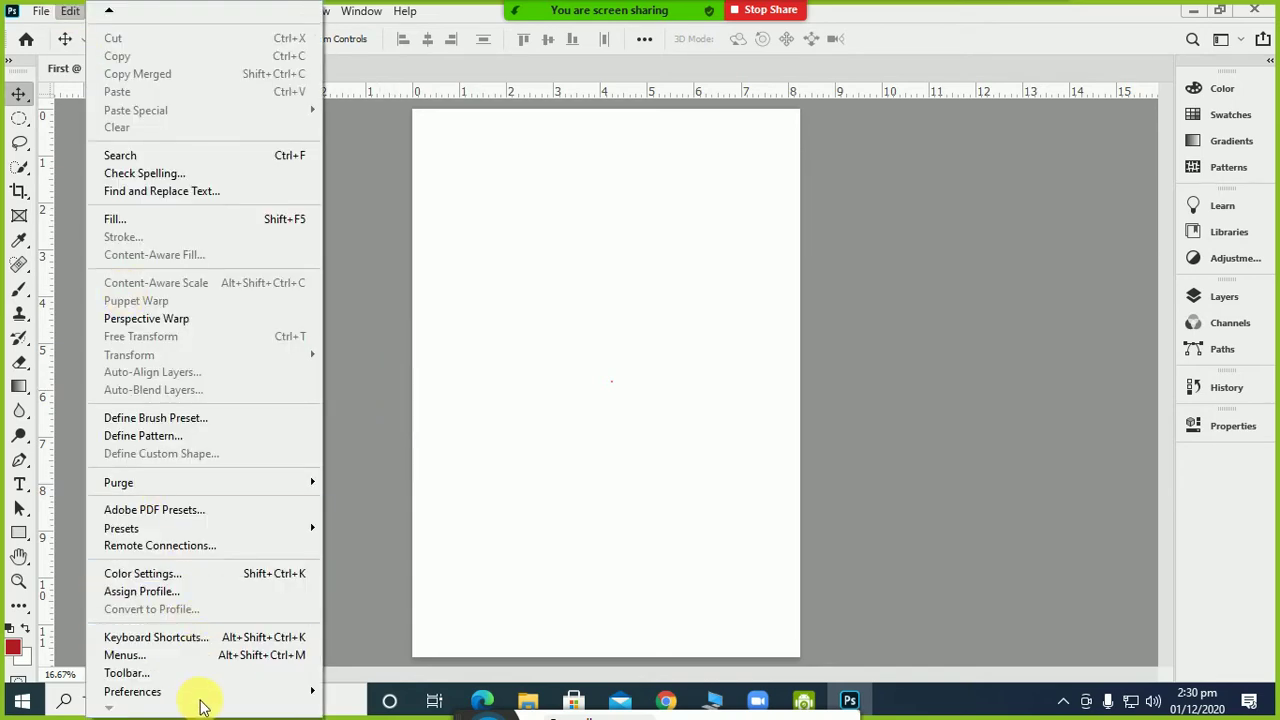
pyautogui.moveTo(214, 690)
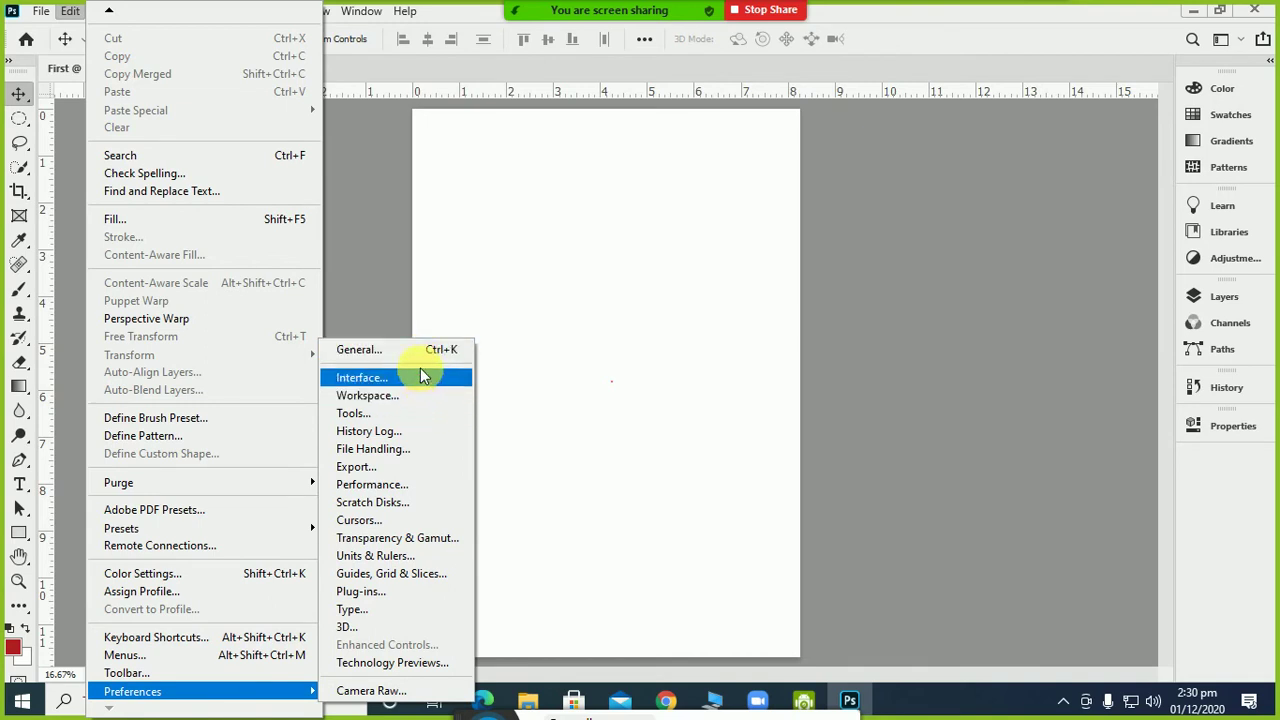
pyautogui.press('Escape')
pyautogui.press('Escape')
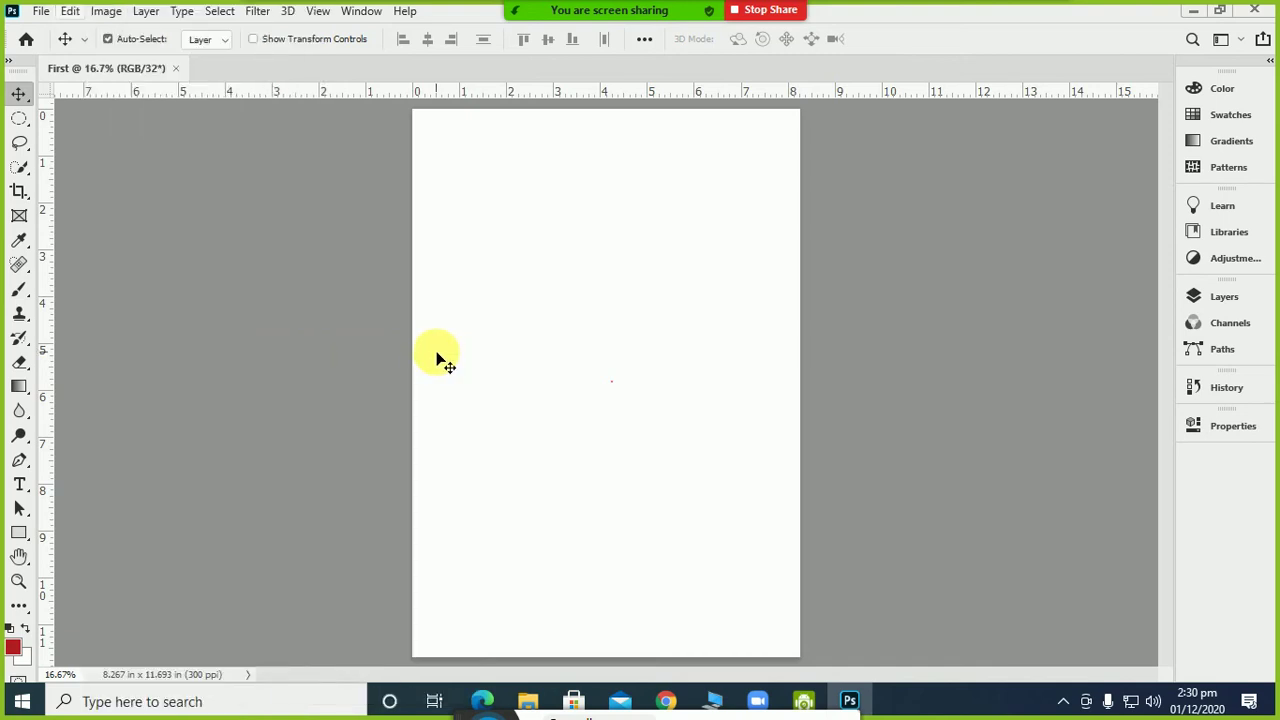
# Switch the toolbox to its two-column layout, and turn the Options bar off and back on
pyautogui.click(12, 61)
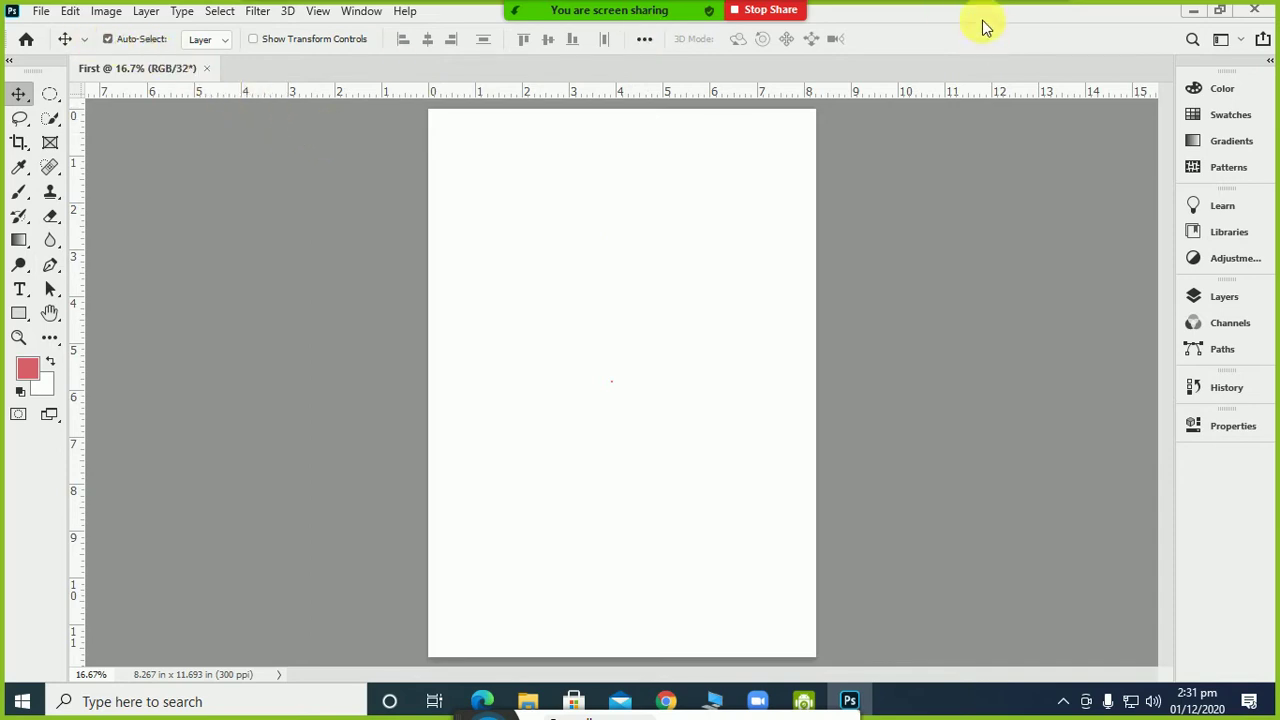
pyautogui.click(355, 11)
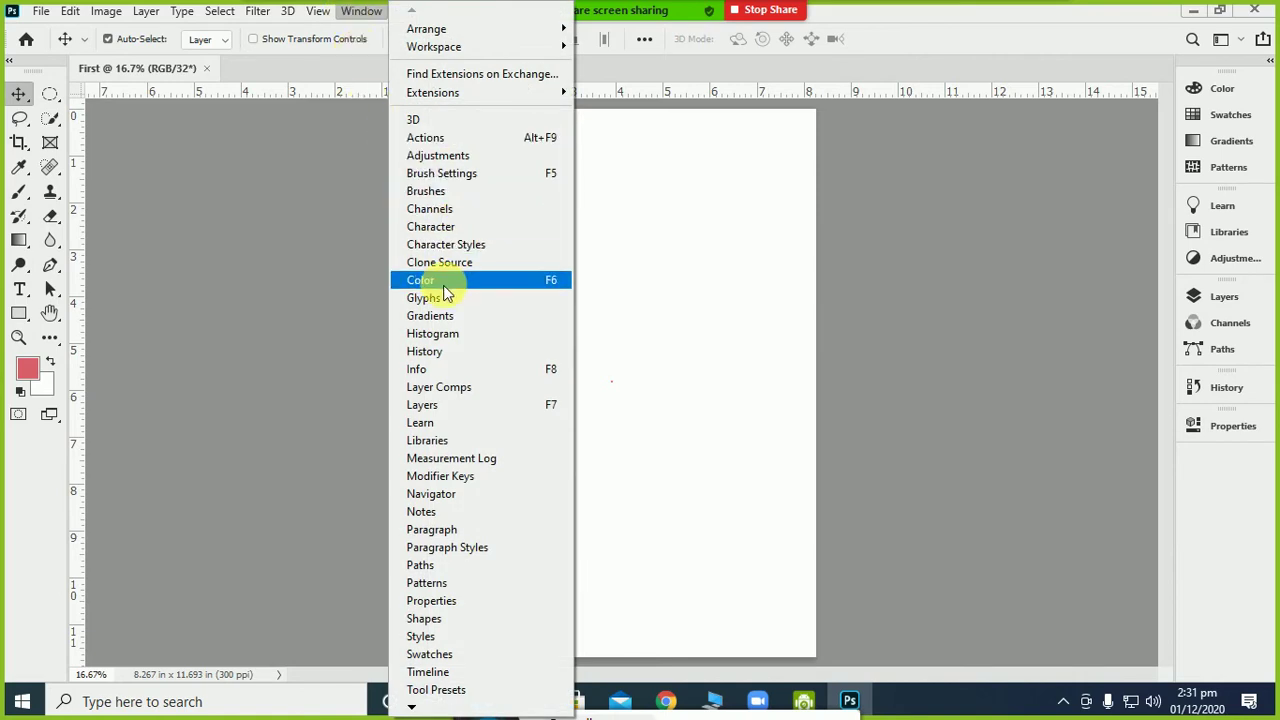
pyautogui.moveTo(488, 99)
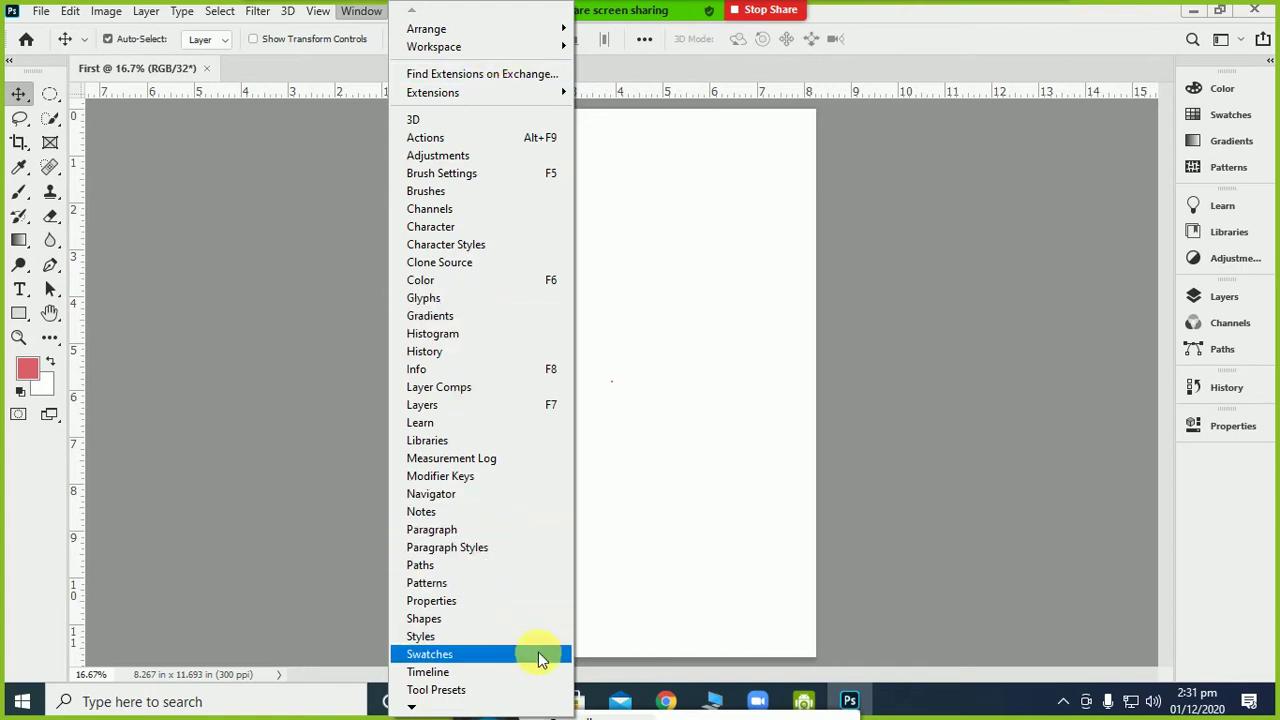
pyautogui.click(428, 706)
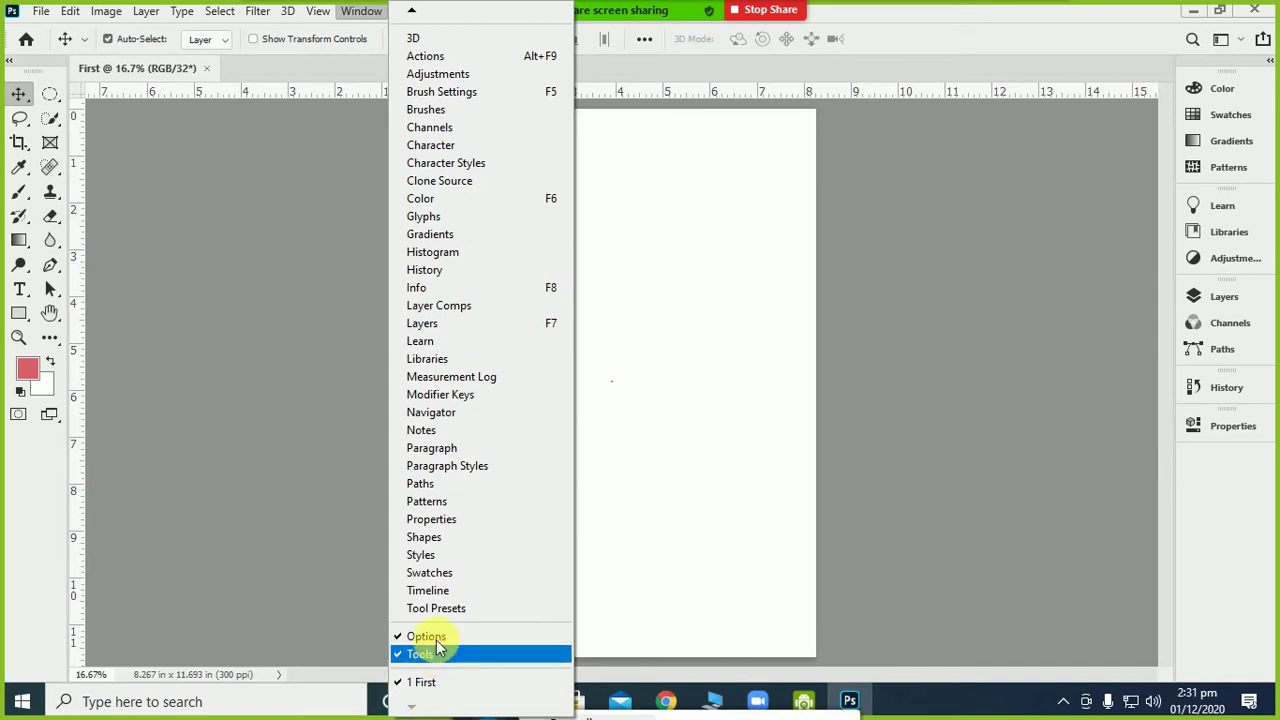
pyautogui.click(430, 640)
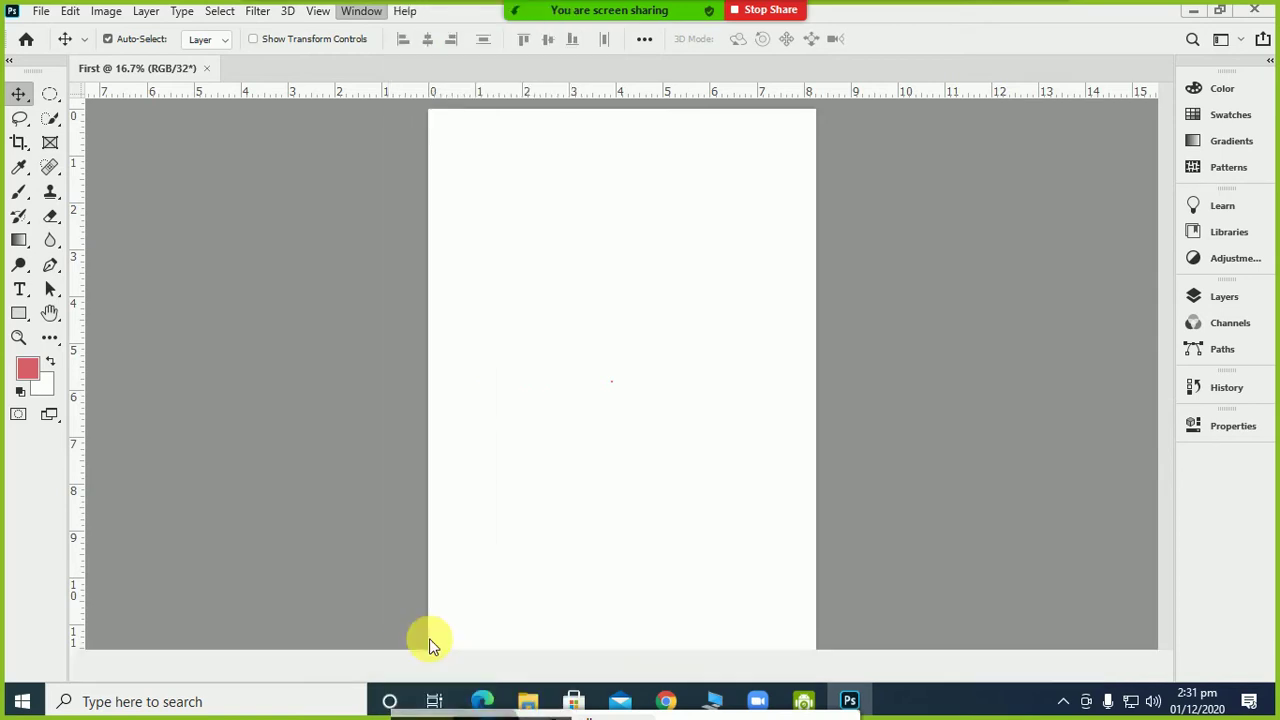
pyautogui.click(355, 11)
pyautogui.click(486, 637)
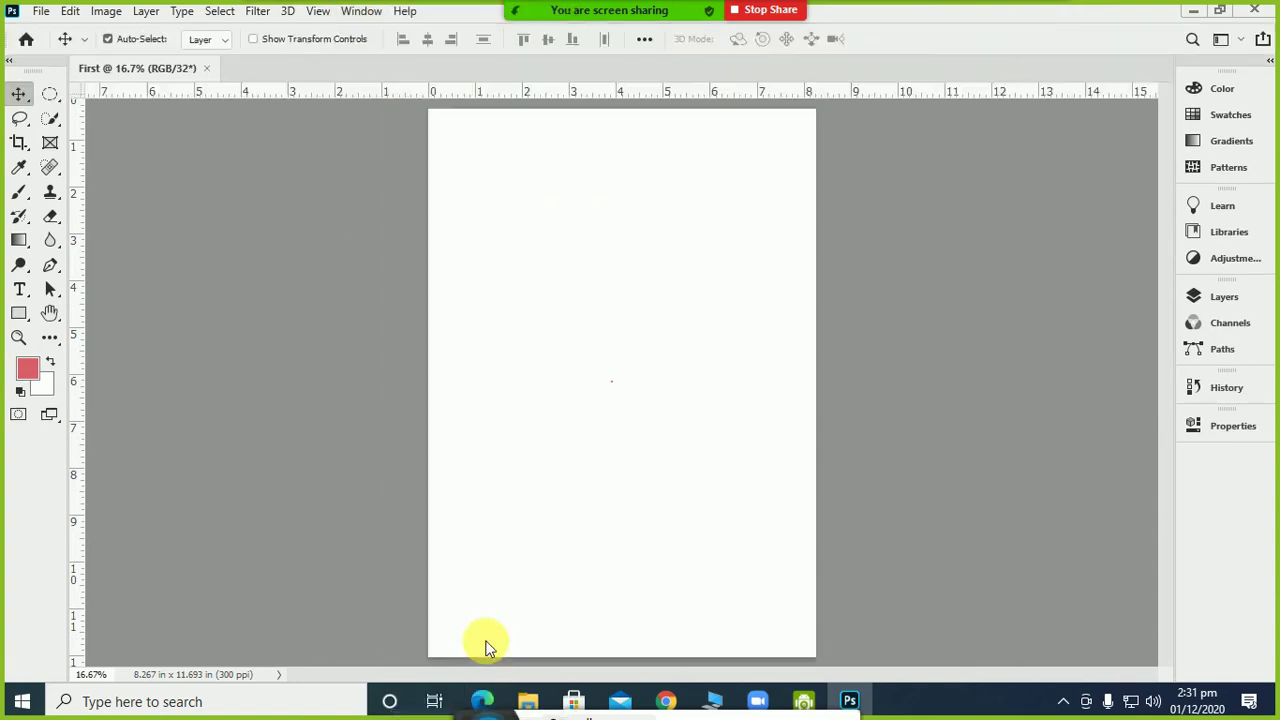
pyautogui.click(320, 11)
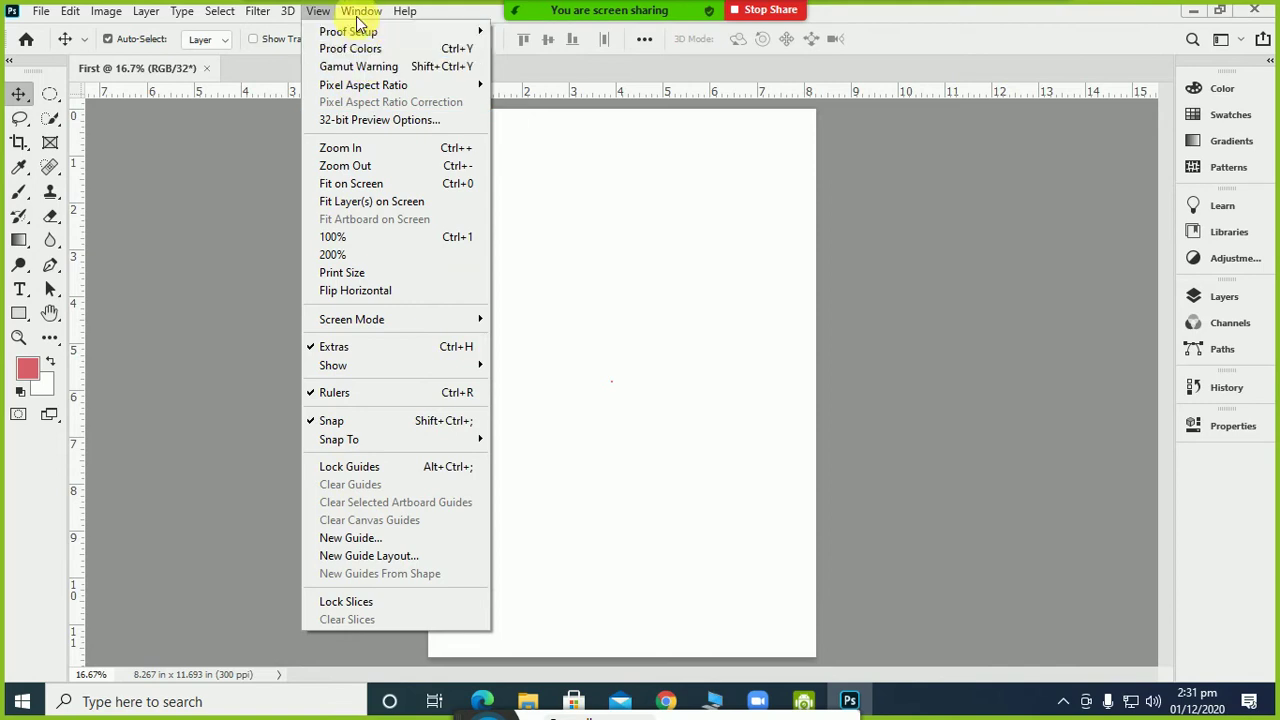
pyautogui.moveTo(361, 11)
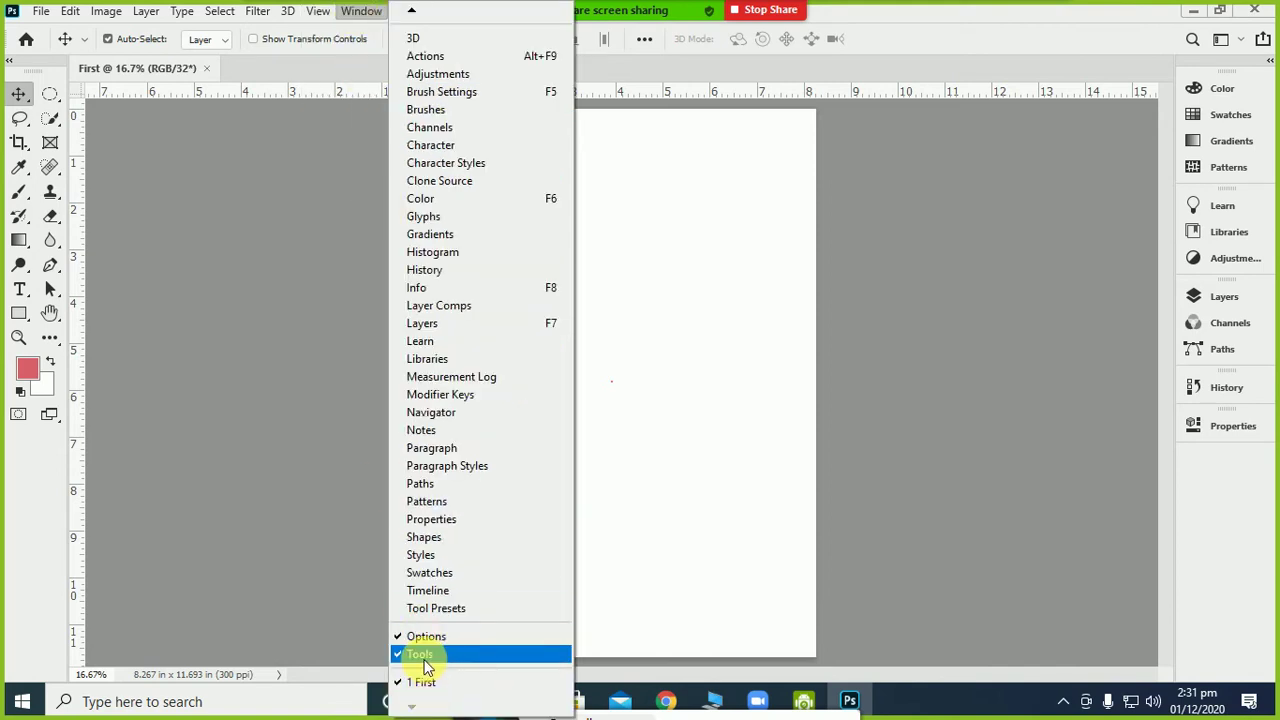
pyautogui.click(895, 558)
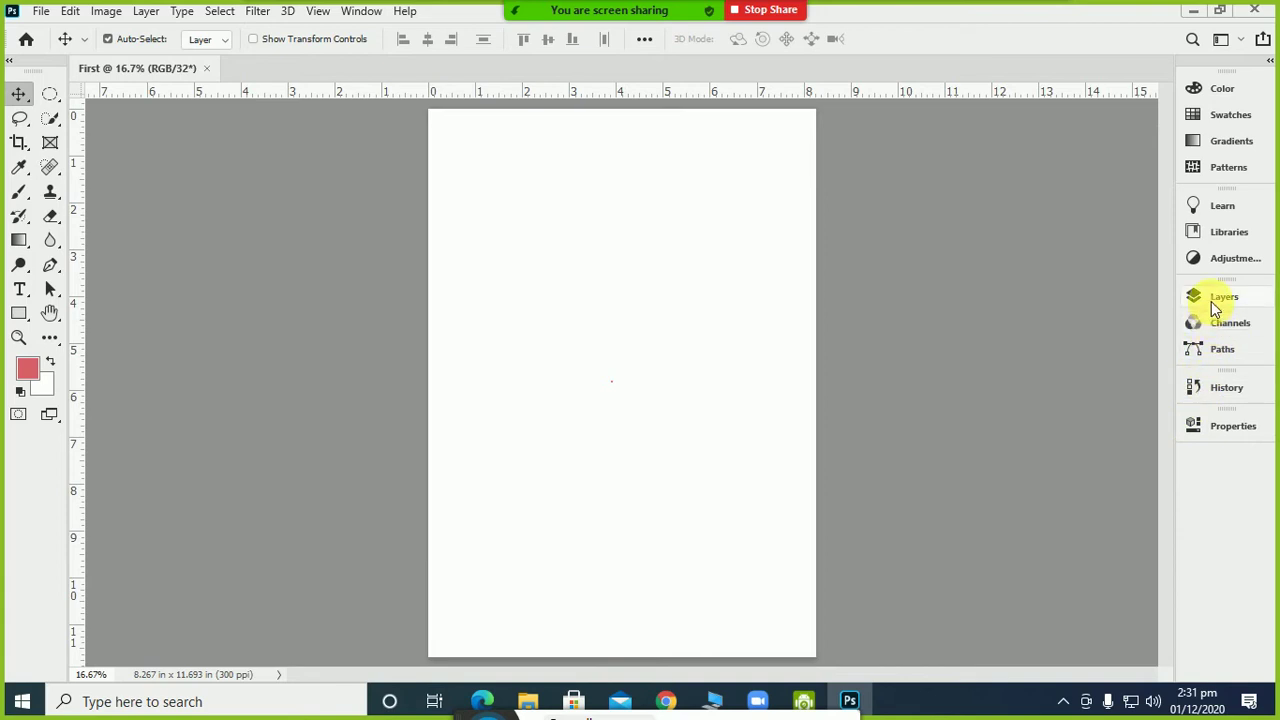
# Pull the Layers panel out of the dock as a floating panel, close it, and reopen it
pyautogui.moveTo(1213, 308); pyautogui.dragTo(1079, 262)
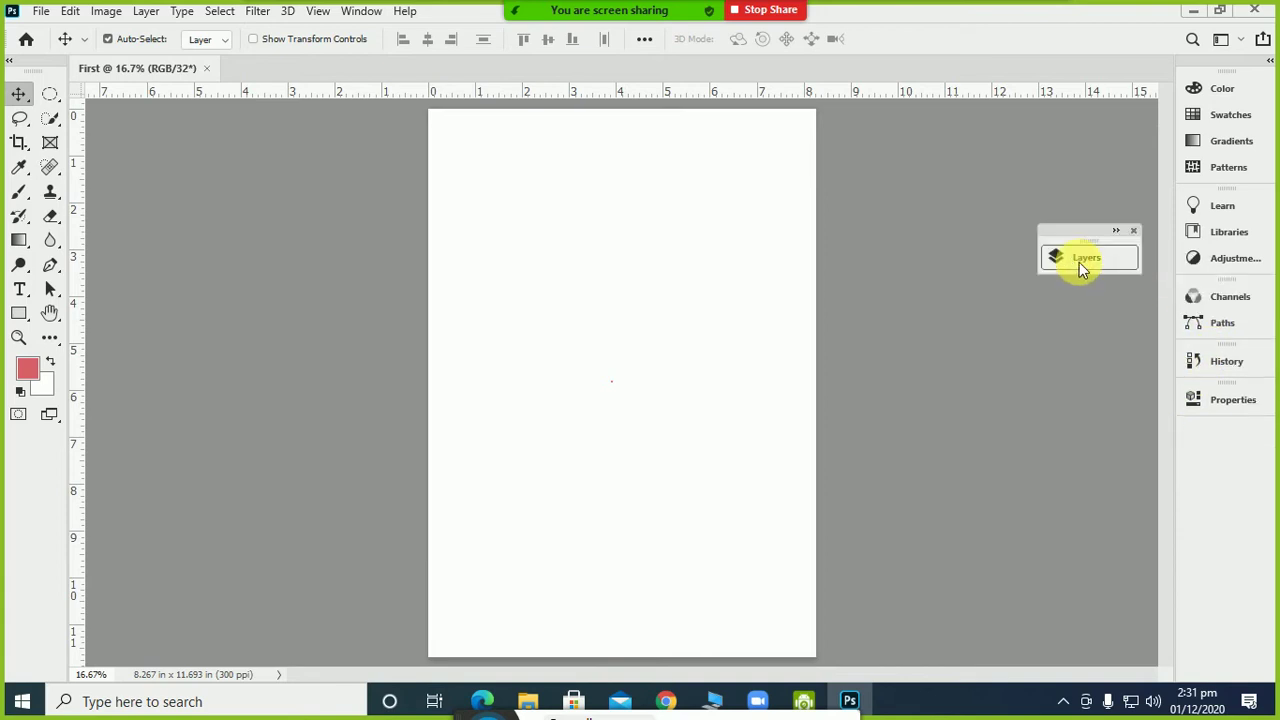
pyautogui.click(1135, 231)
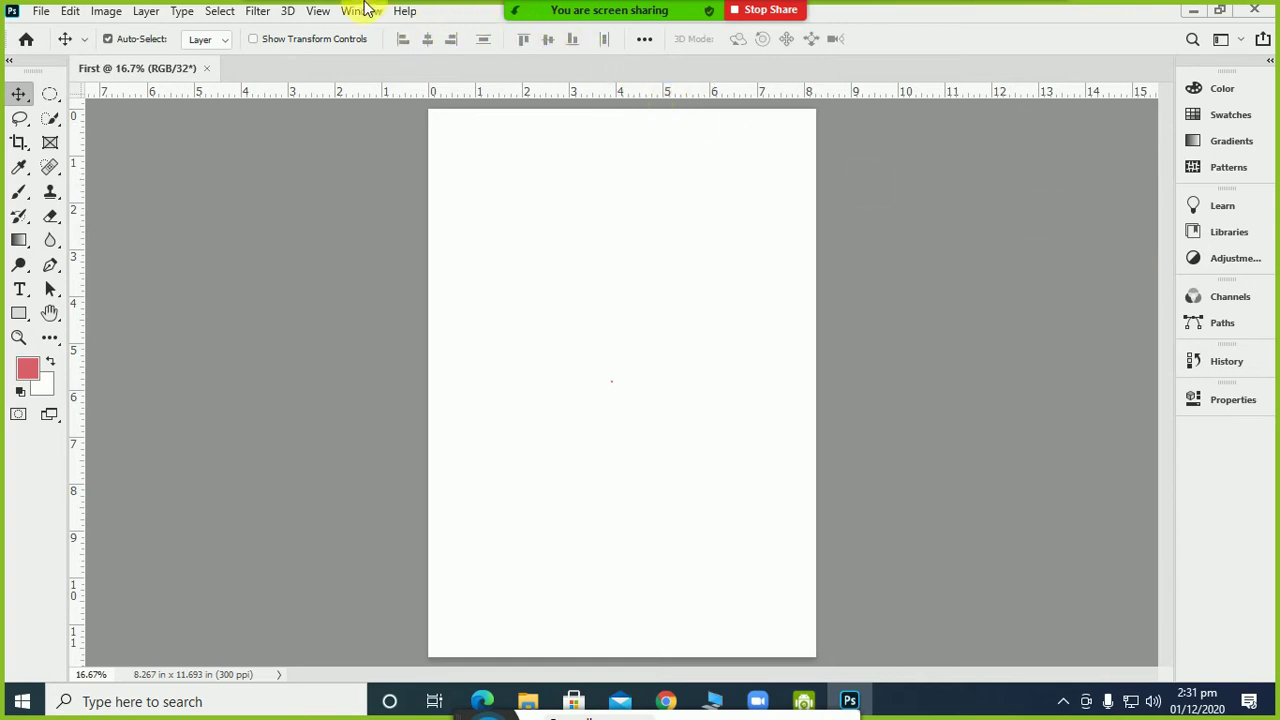
pyautogui.click(361, 11)
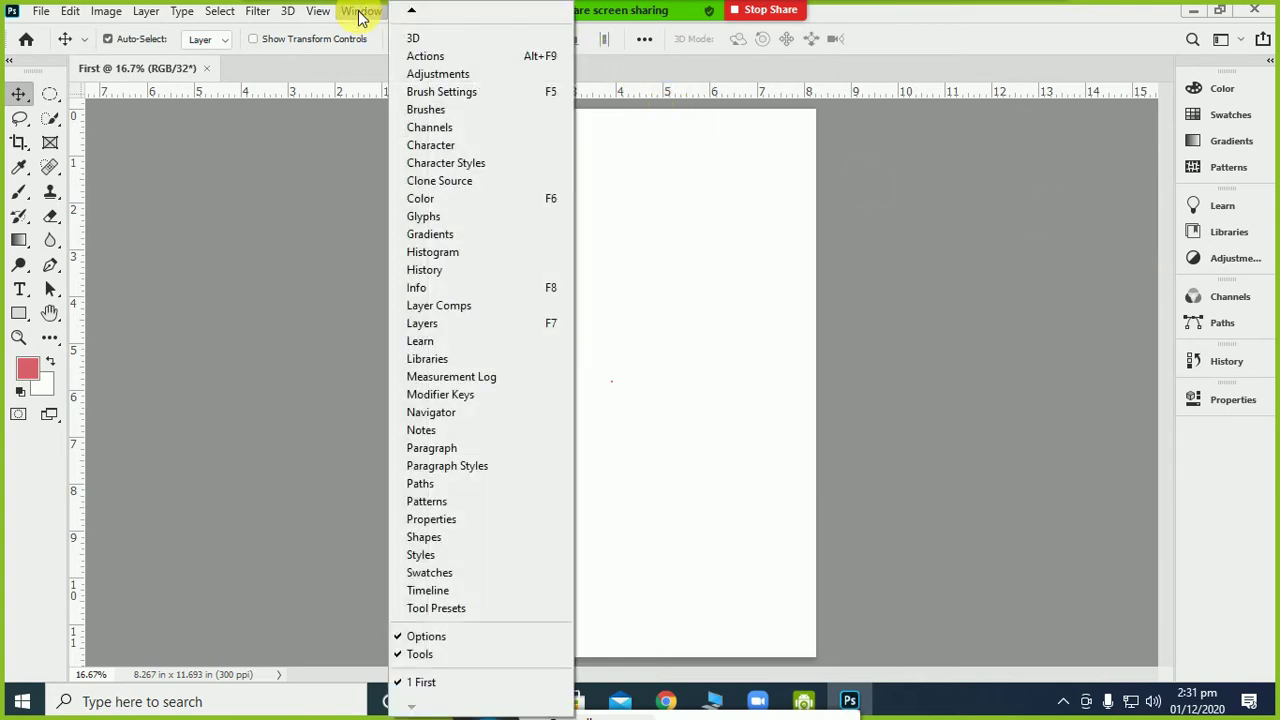
pyautogui.click(507, 331)
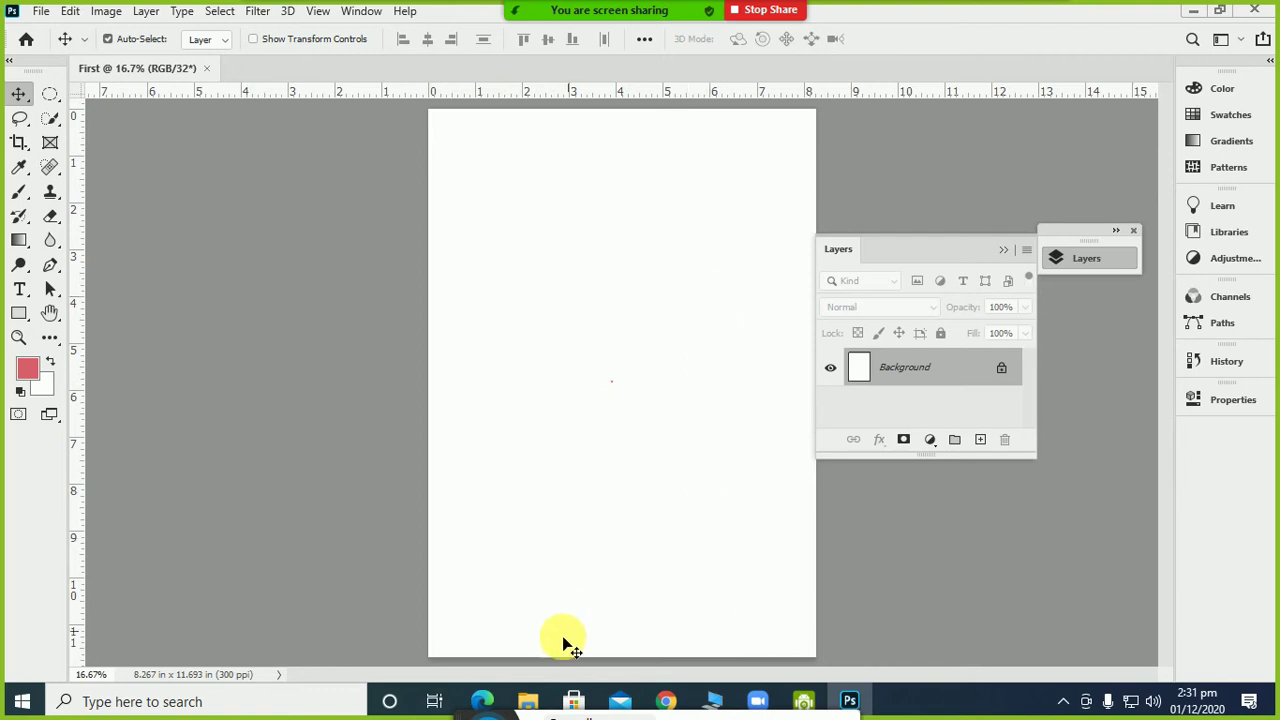
pyautogui.moveTo(465, 708)
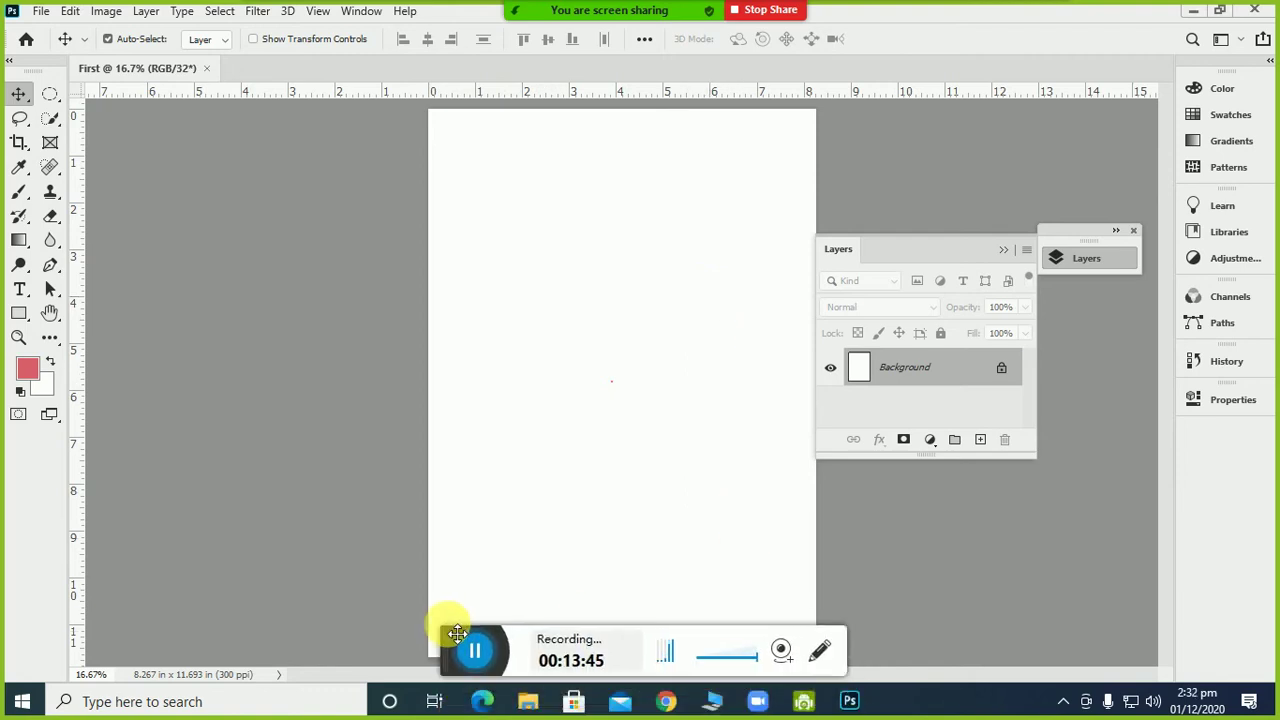
pyautogui.moveTo(448, 633); pyautogui.dragTo(423, 686)
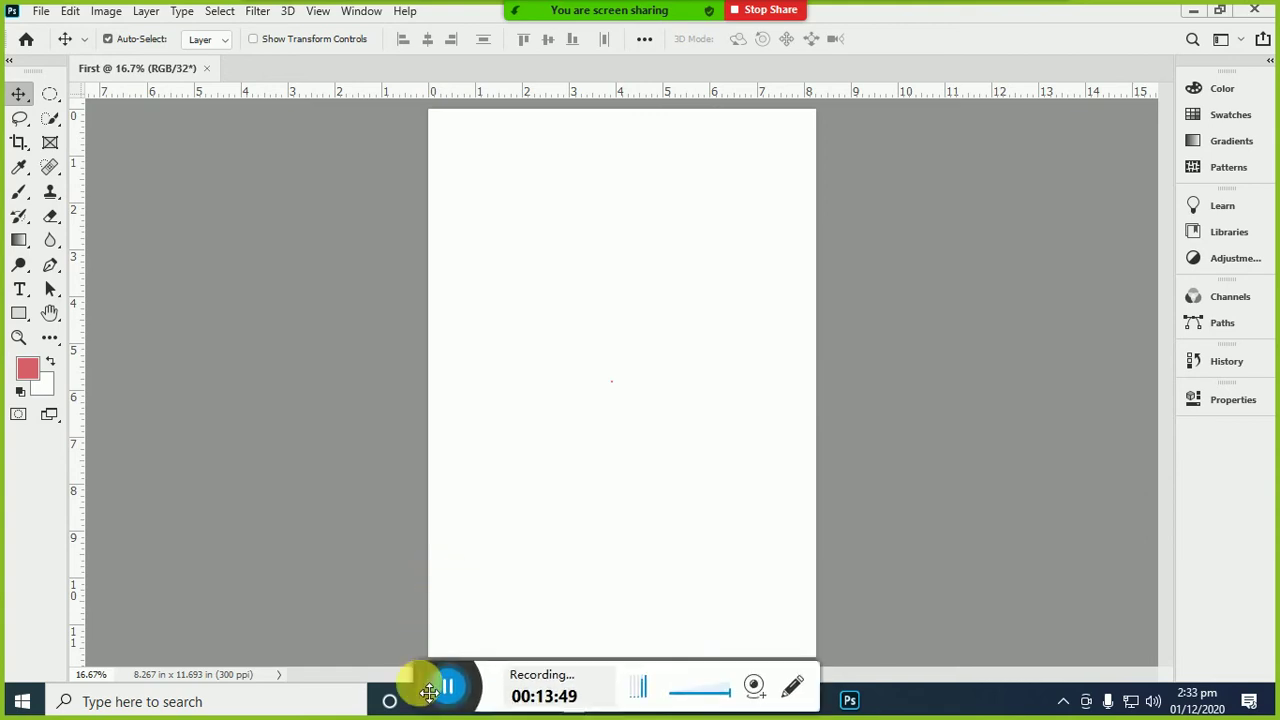
# Reopen the floating Layers panel, collapse it to an icon, and dock it below Properties
pyautogui.click(359, 12)
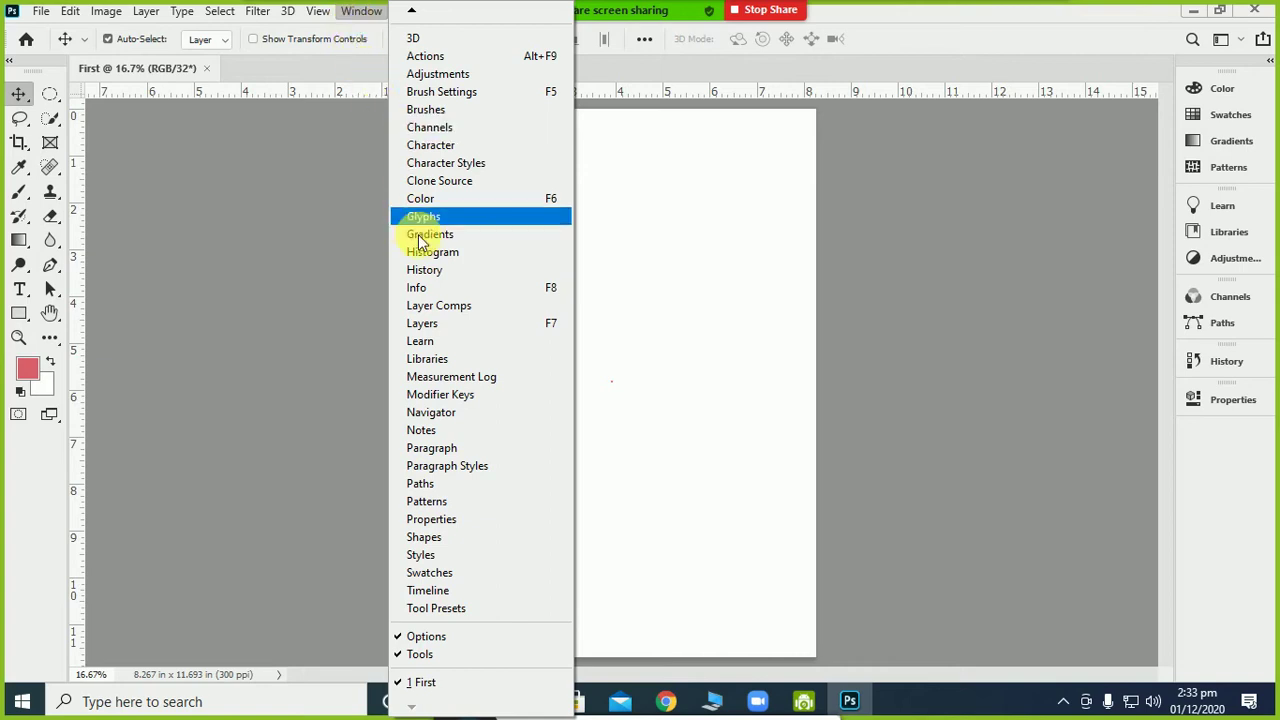
pyautogui.click(459, 326)
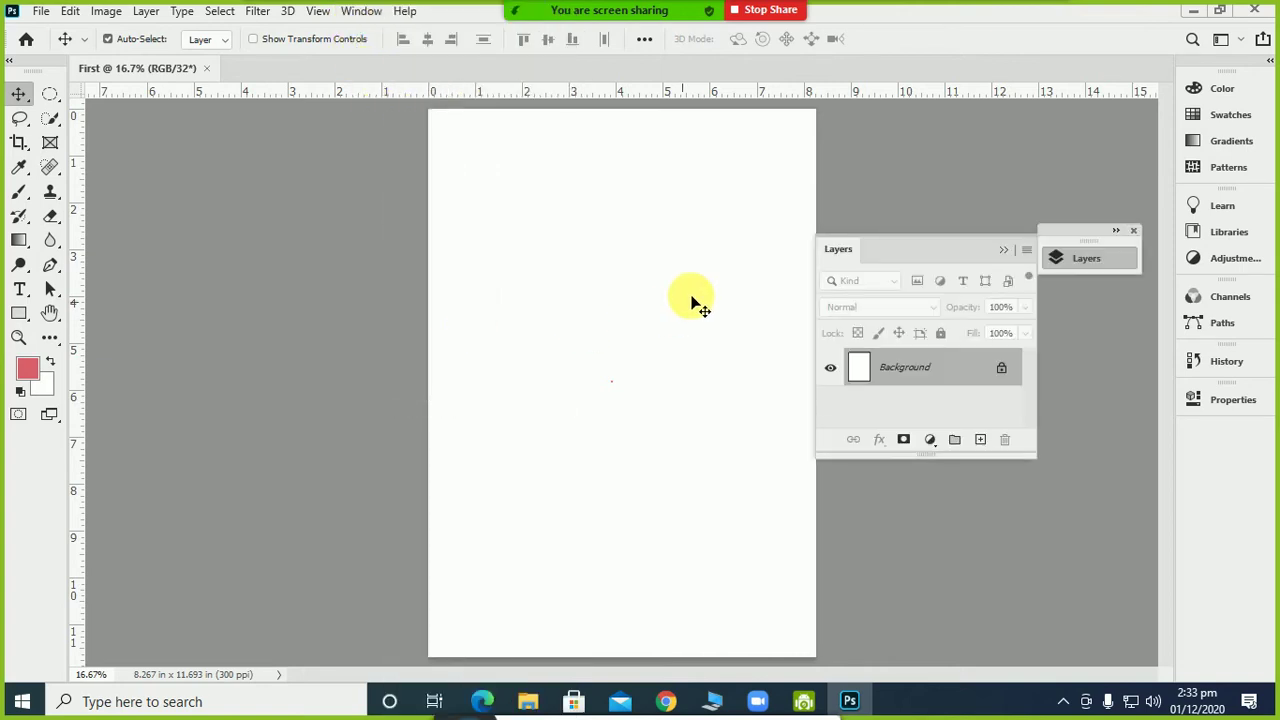
pyautogui.click(1108, 258)
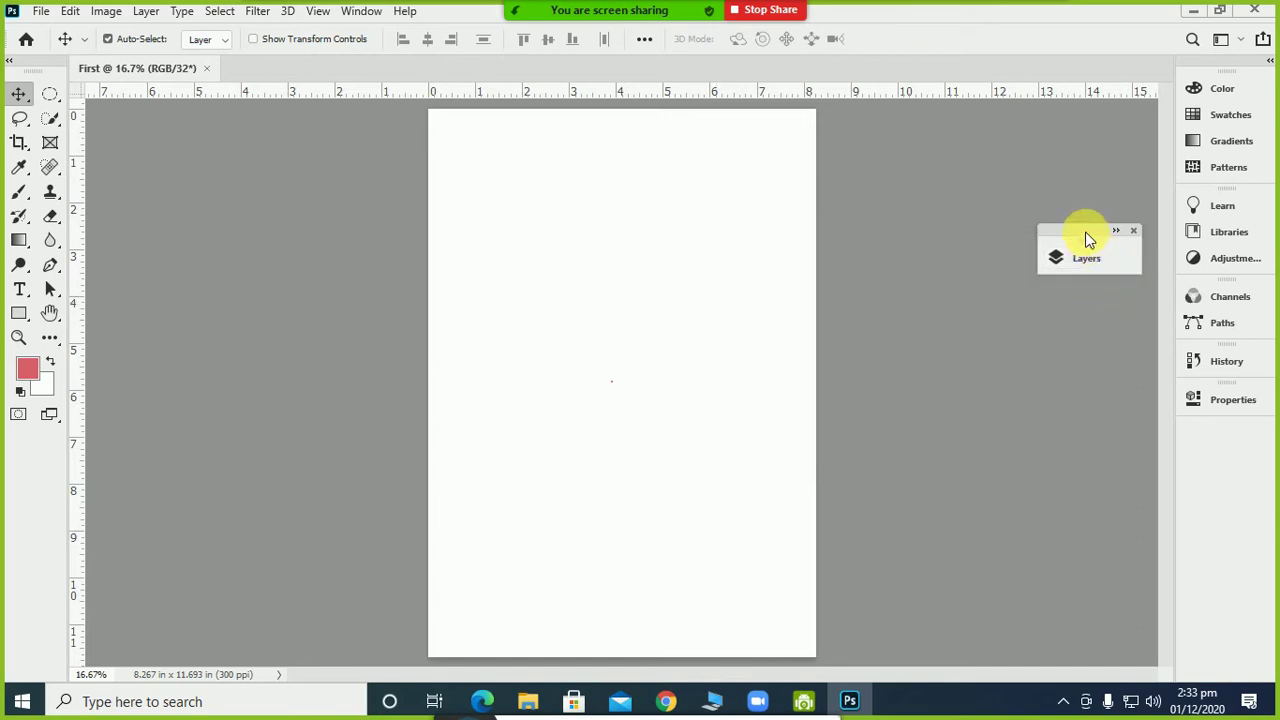
pyautogui.moveTo(1088, 240); pyautogui.dragTo(1219, 450)
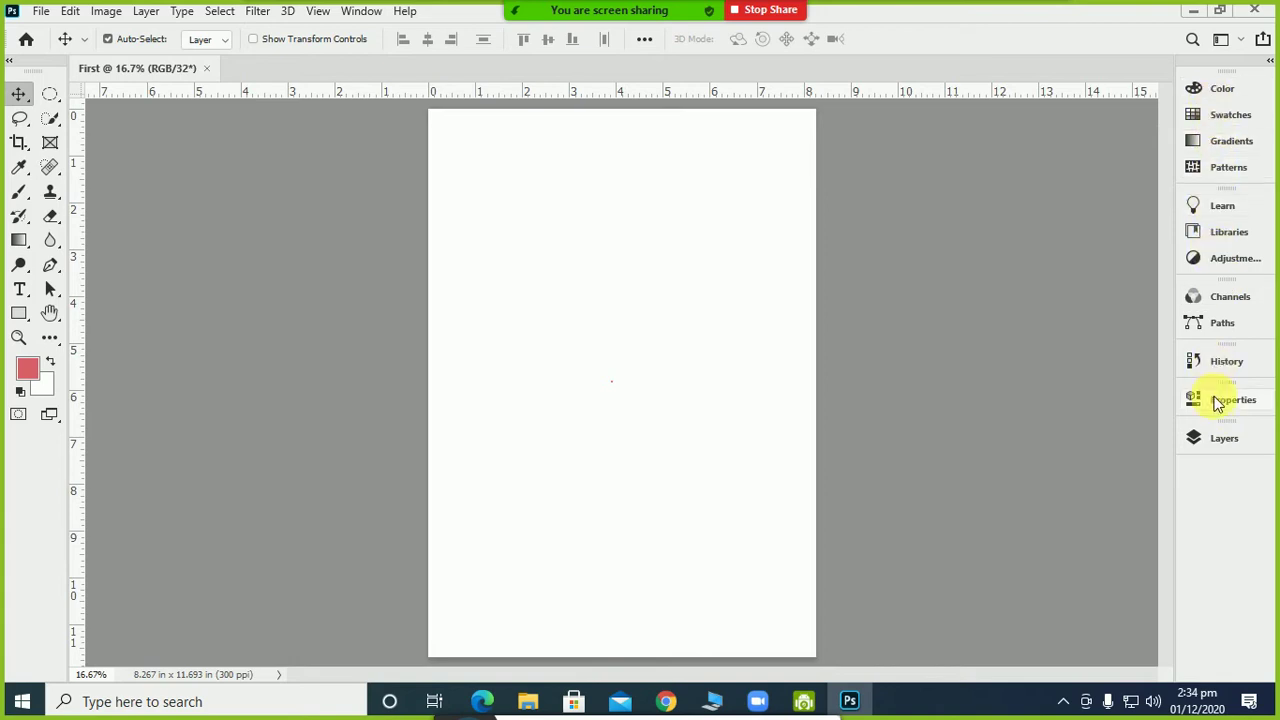
# Expand the docked Layers panel and make it taller, then collapse and reopen it
pyautogui.click(1219, 443)
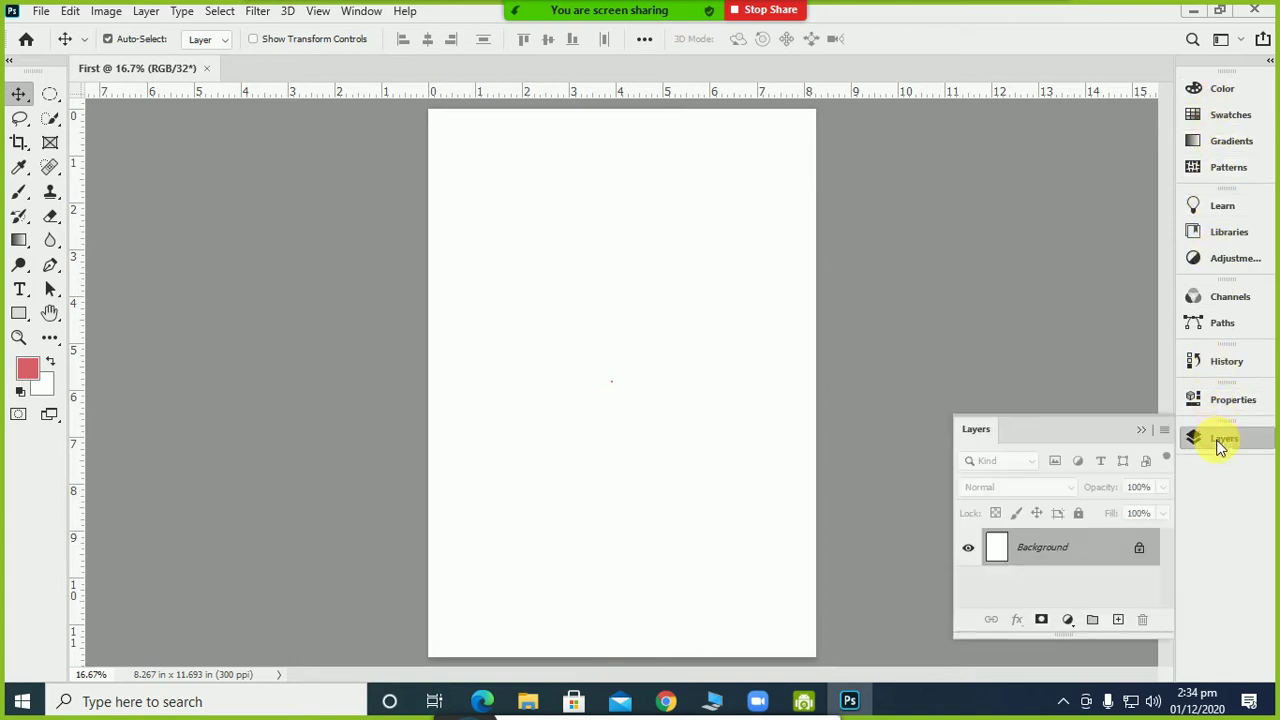
pyautogui.moveTo(1123, 420); pyautogui.dragTo(1117, 188)
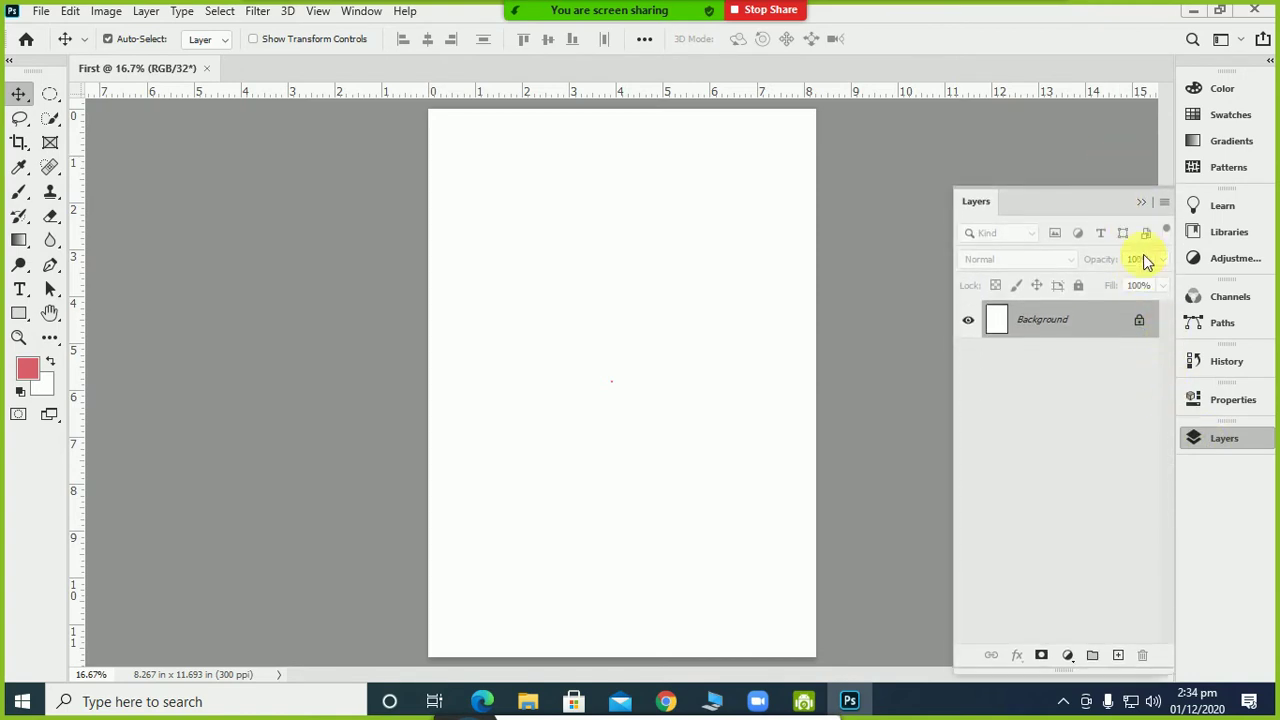
pyautogui.click(1140, 206)
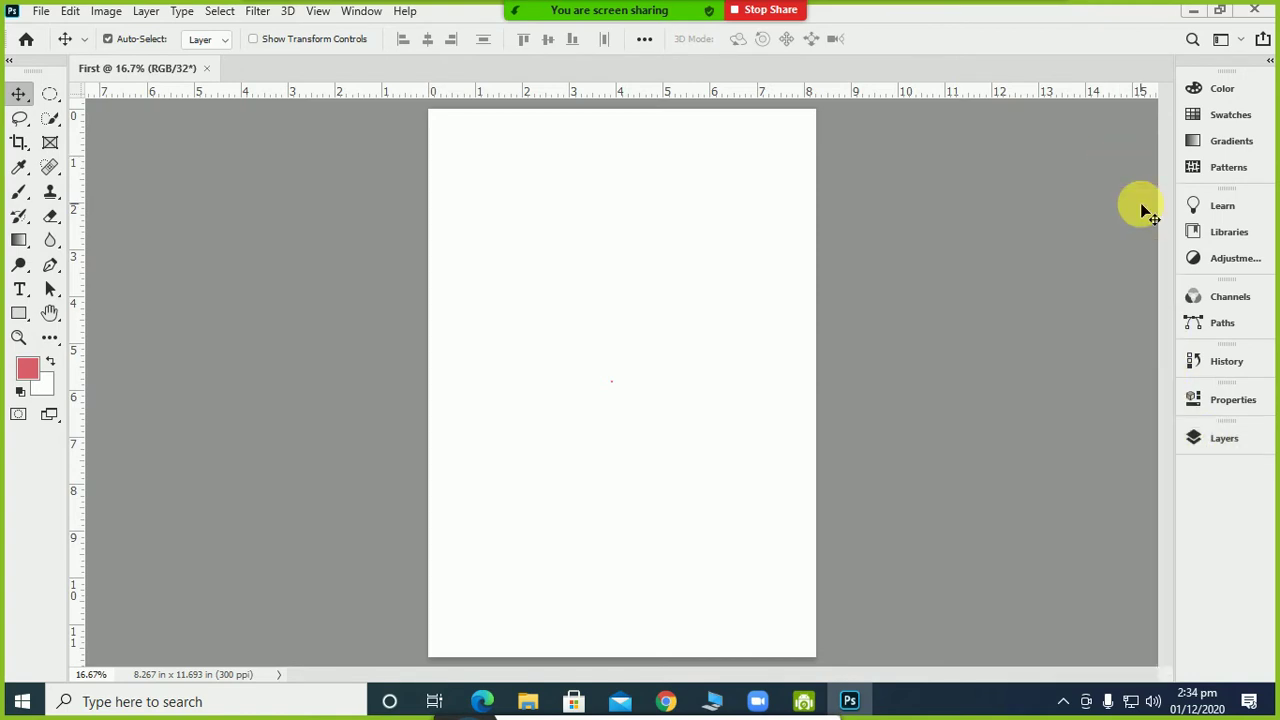
pyautogui.click(1205, 442)
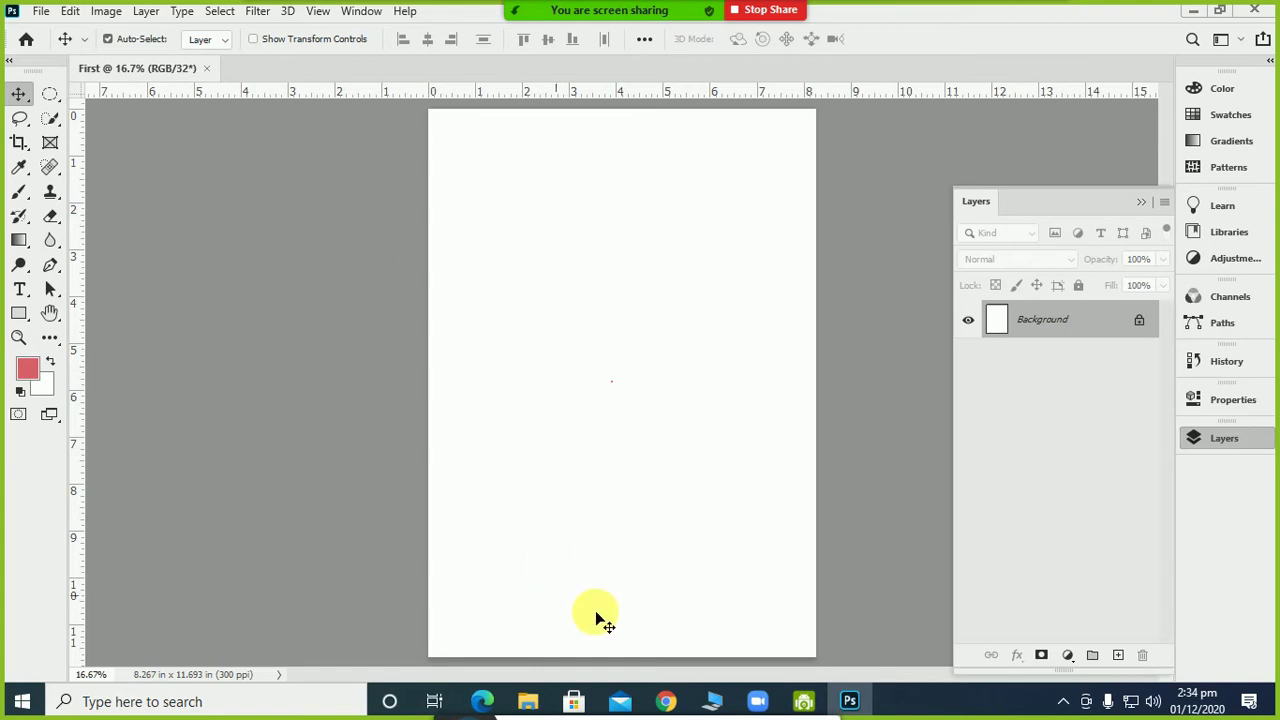
# Switch to Google Chrome, search Google for "face images" and show the image results
pyautogui.click(665, 703)
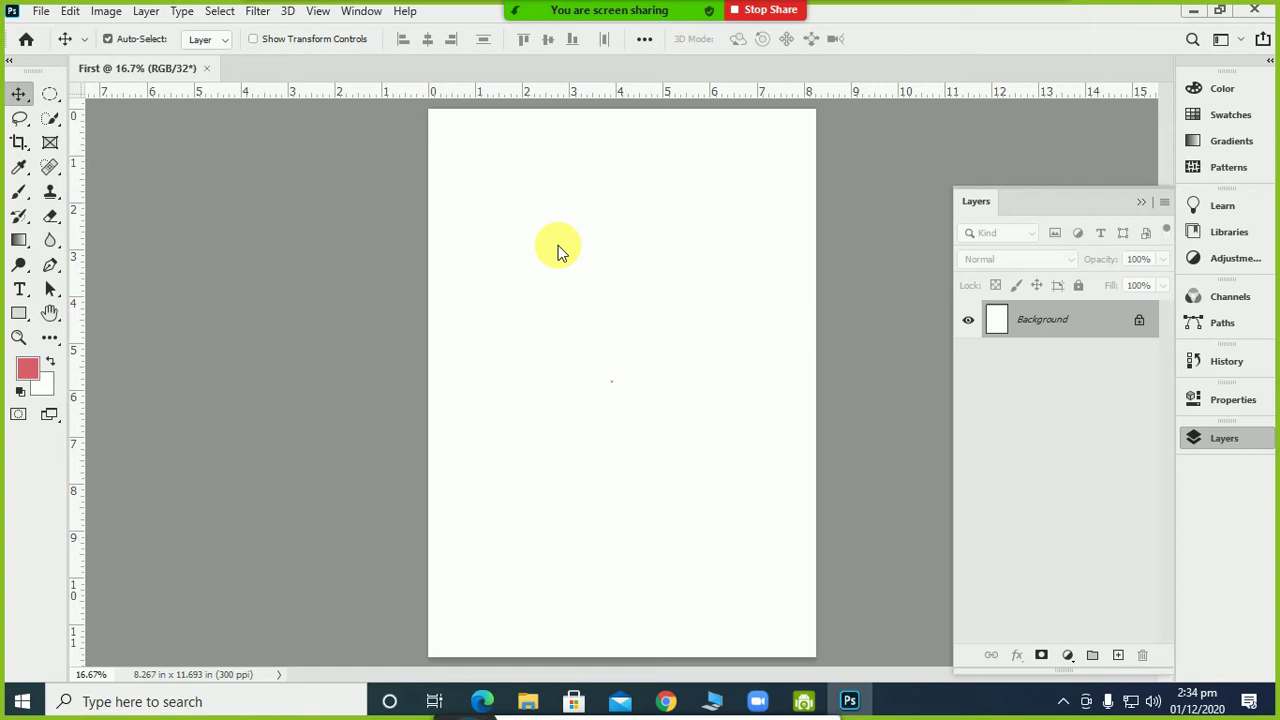
pyautogui.hotkey('alt', 'Tab')
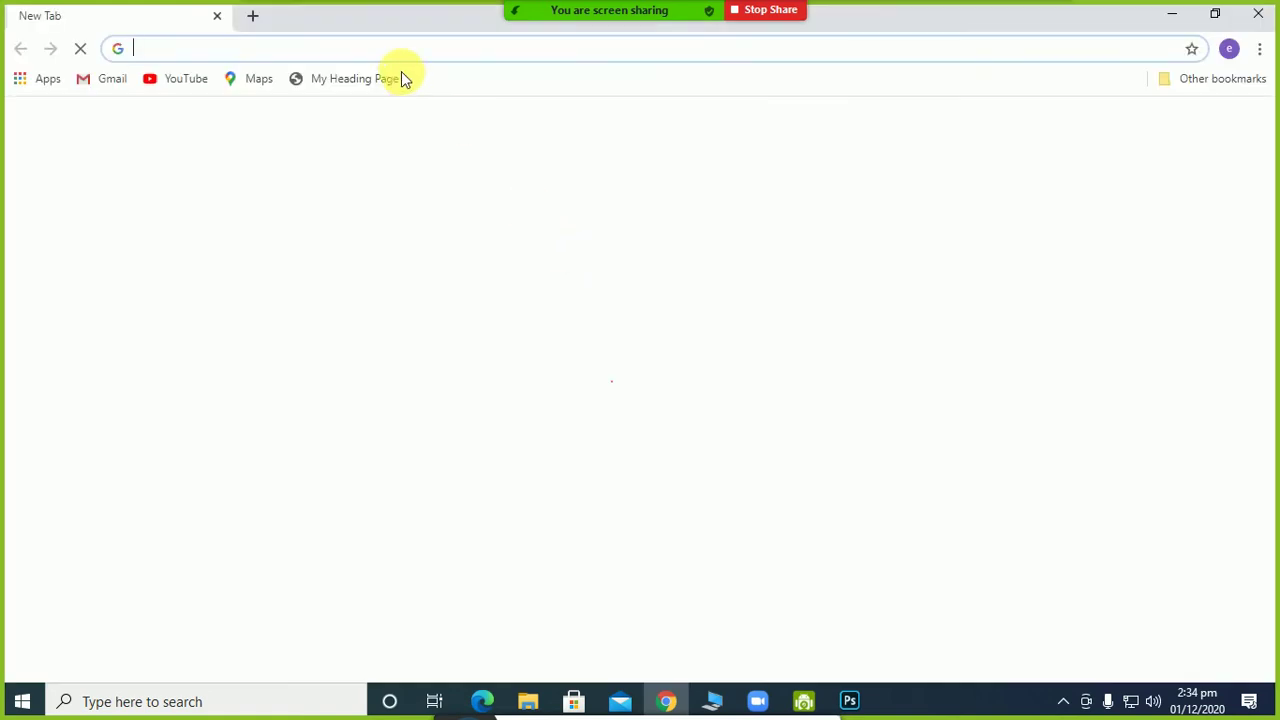
pyautogui.click(407, 50)
pyautogui.write('g')
pyautogui.press('Tab')
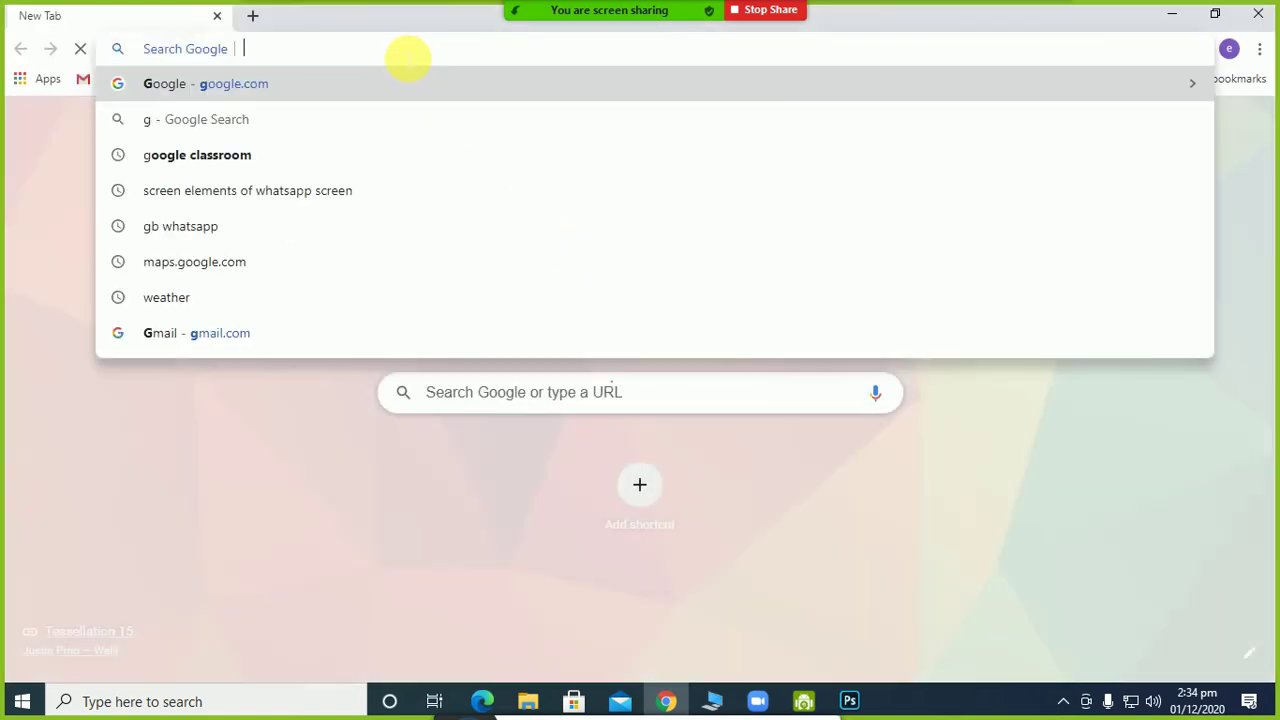
pyautogui.write('fac')
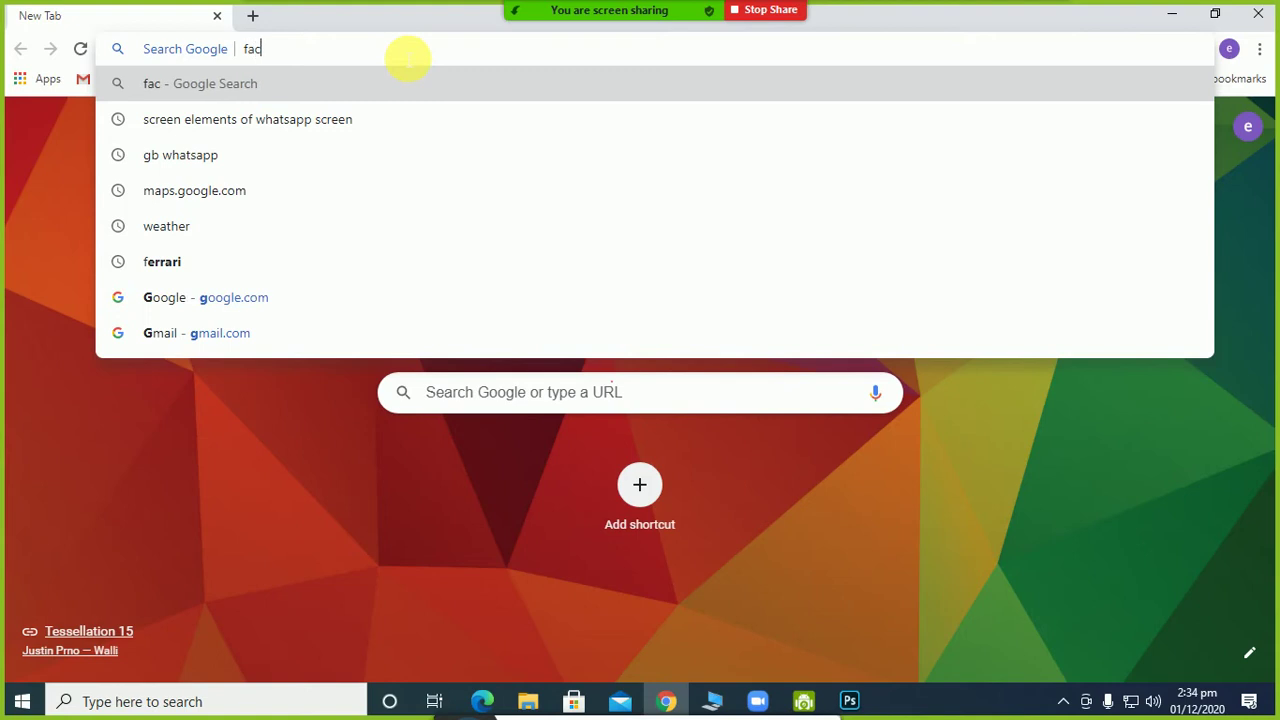
pyautogui.press('BackSpace')
pyautogui.press('BackSpace')
pyautogui.press('BackSpace')
pyautogui.write('face')
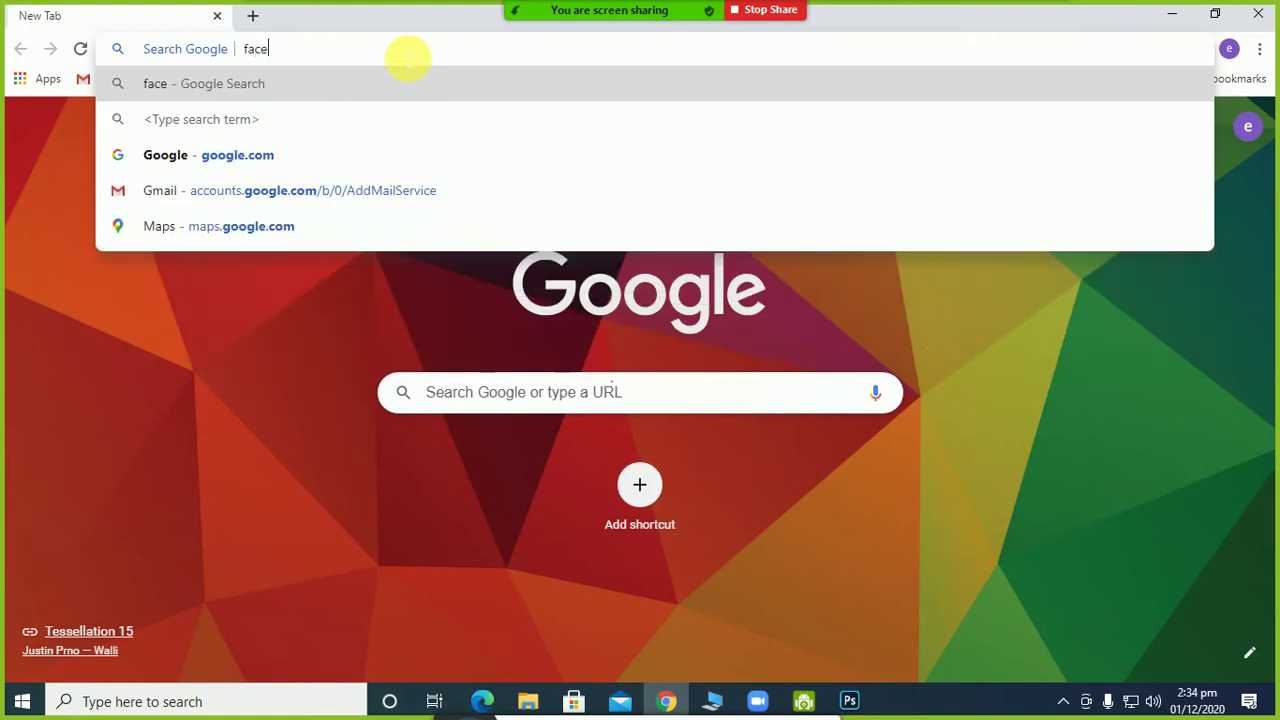
pyautogui.write(' images')
pyautogui.press('Return')
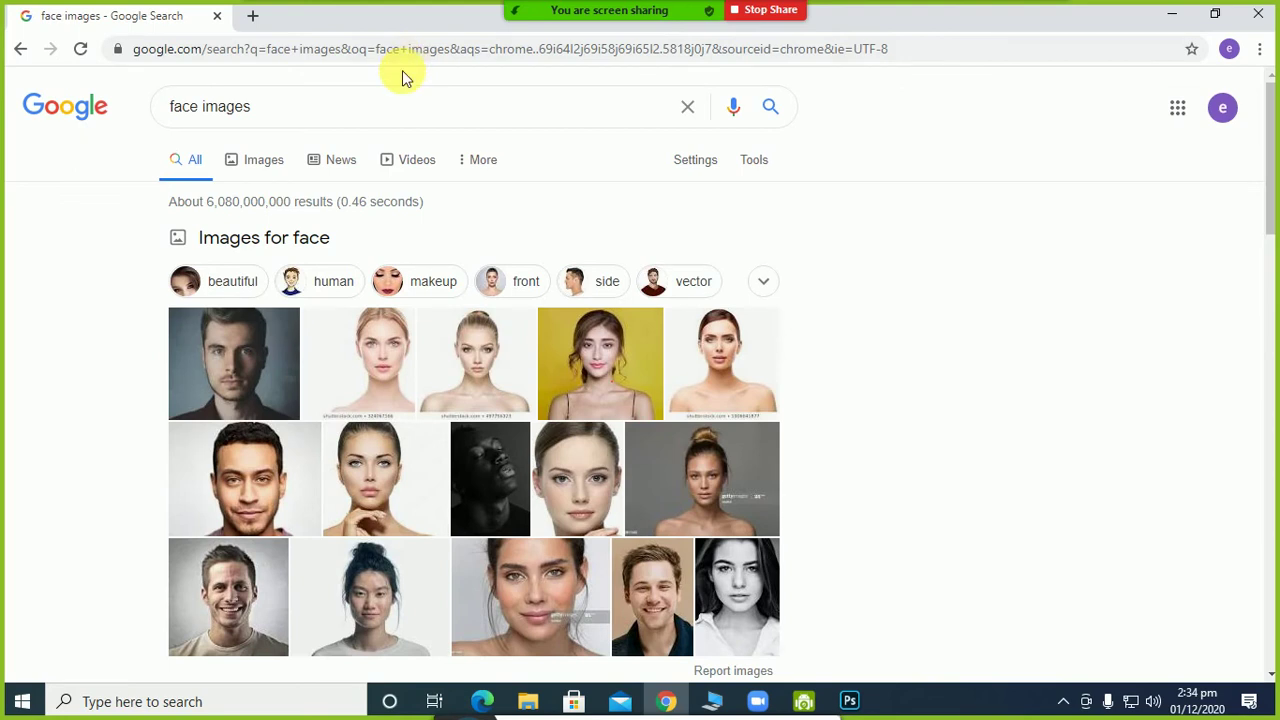
pyautogui.click(271, 172)
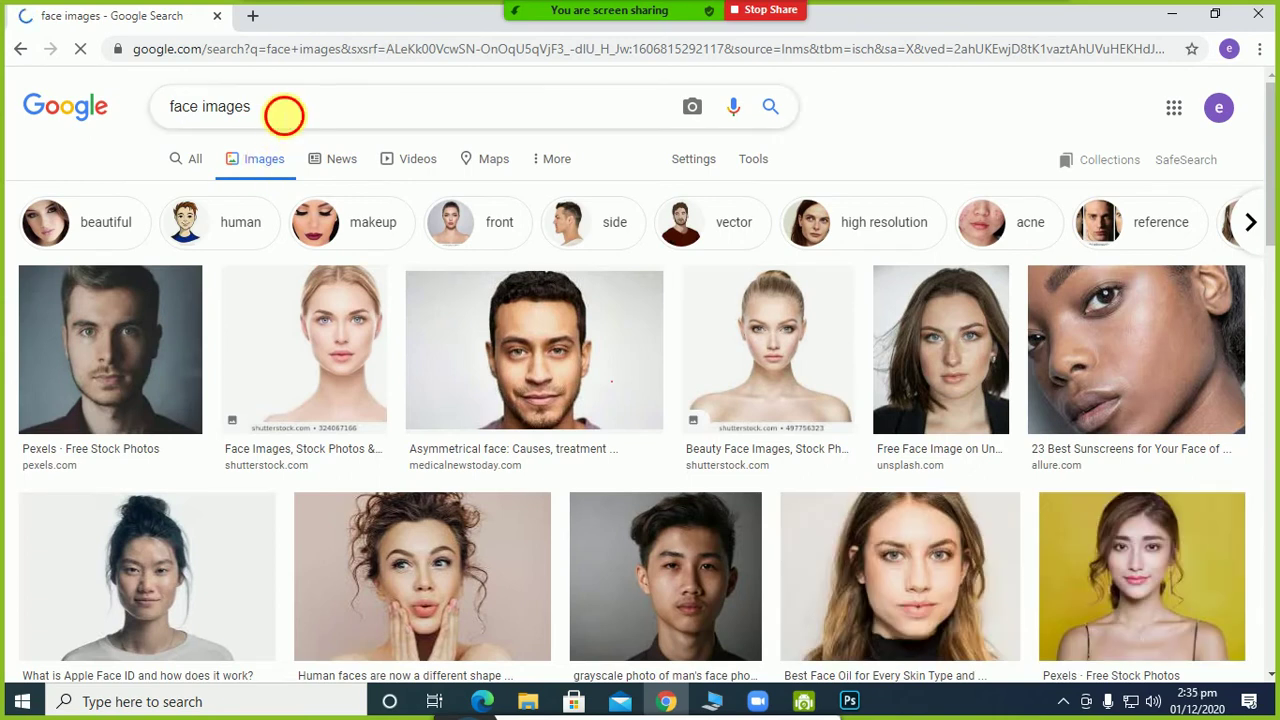
# Change the image search to "flower images" and run it
pyautogui.moveTo(201, 107); pyautogui.dragTo(155, 105)
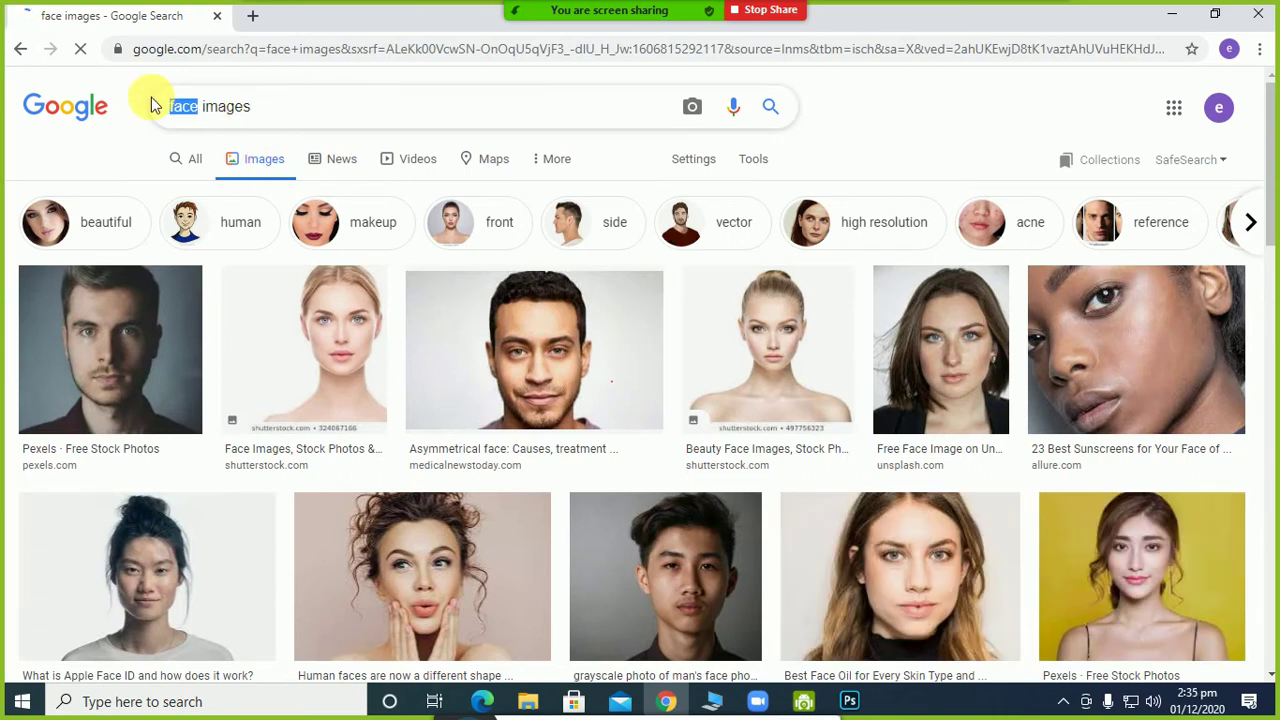
pyautogui.press('BackSpace')
pyautogui.write('flower')
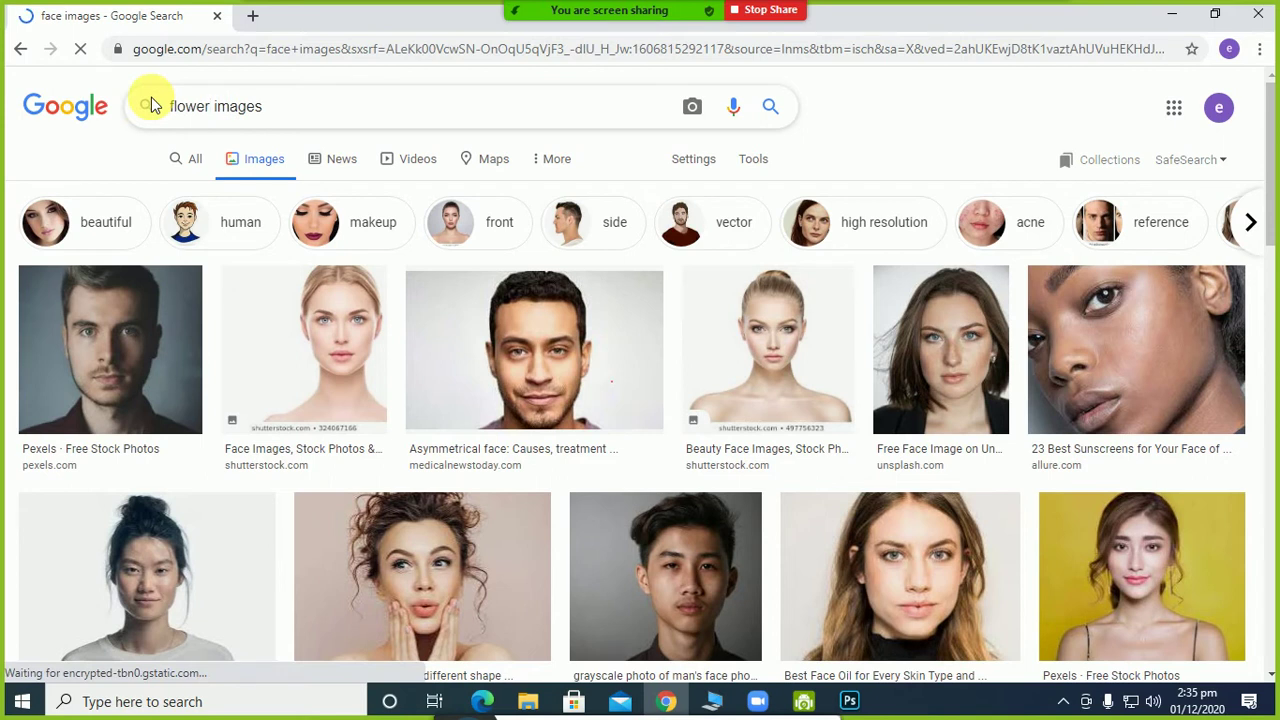
pyautogui.press('Return')
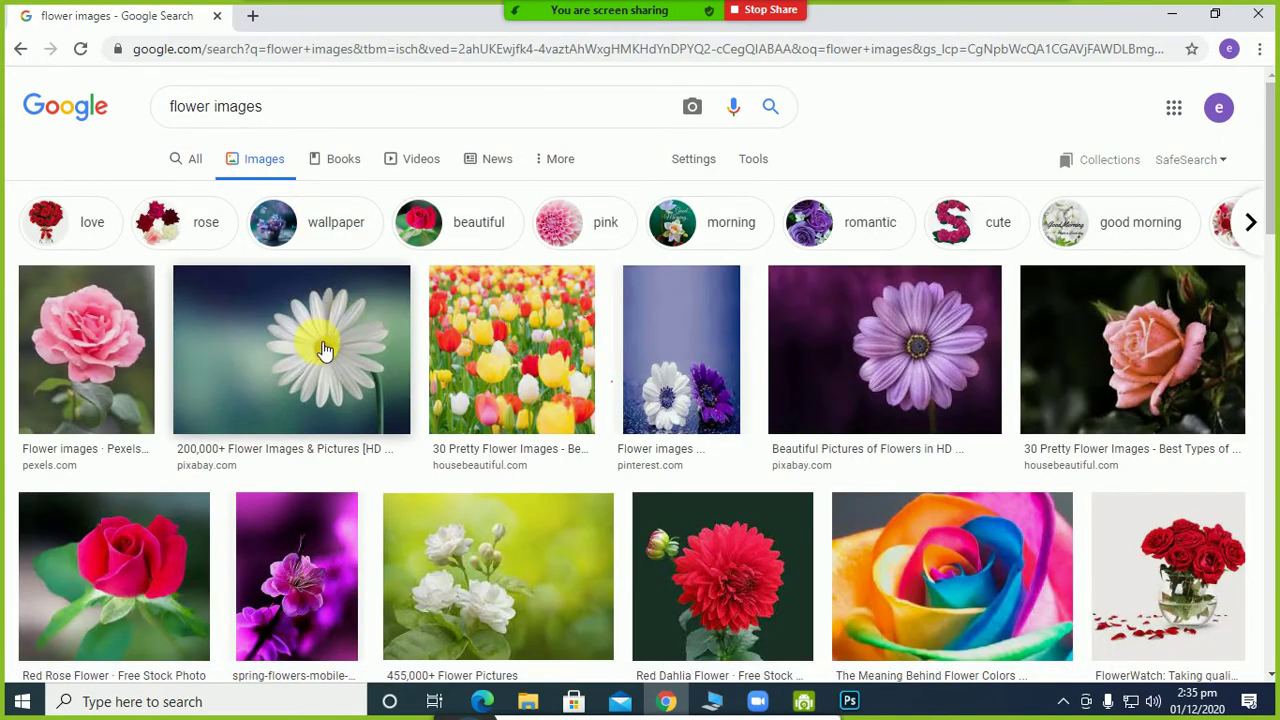
# Preview the pink rose image from House Beautiful, open its source page, and return to the image results
pyautogui.click(1189, 351)
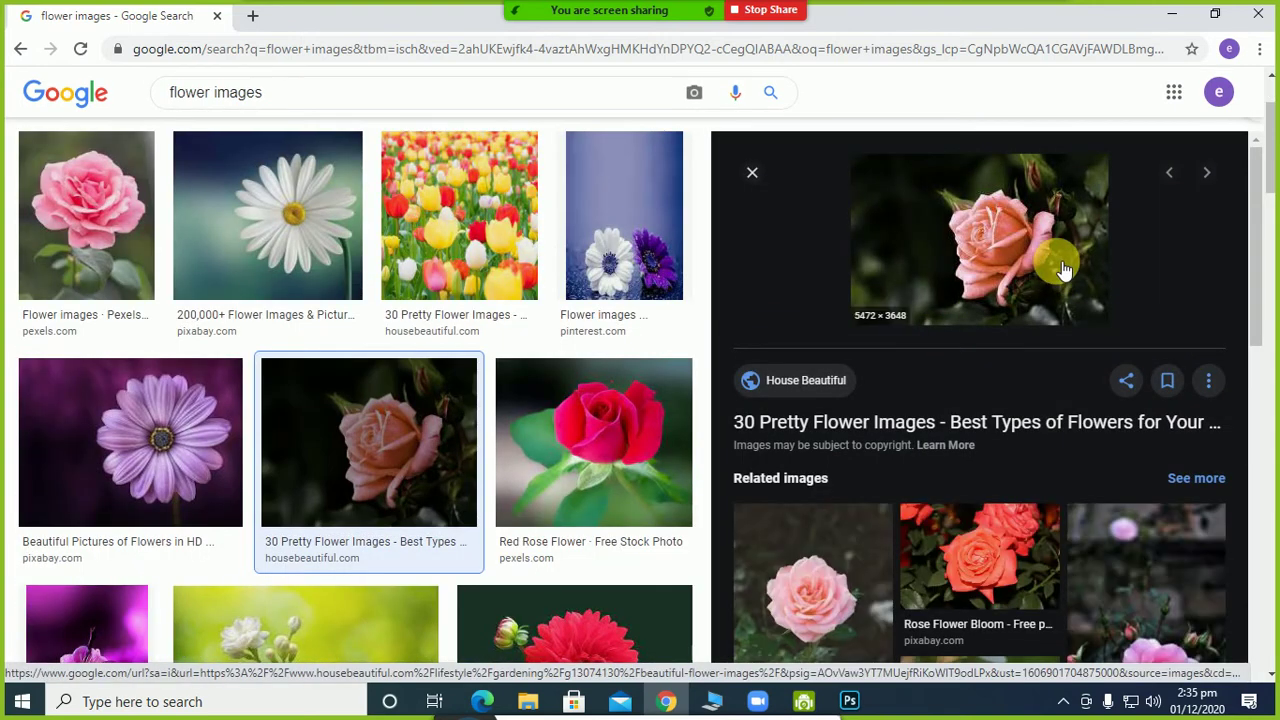
pyautogui.click(996, 245)
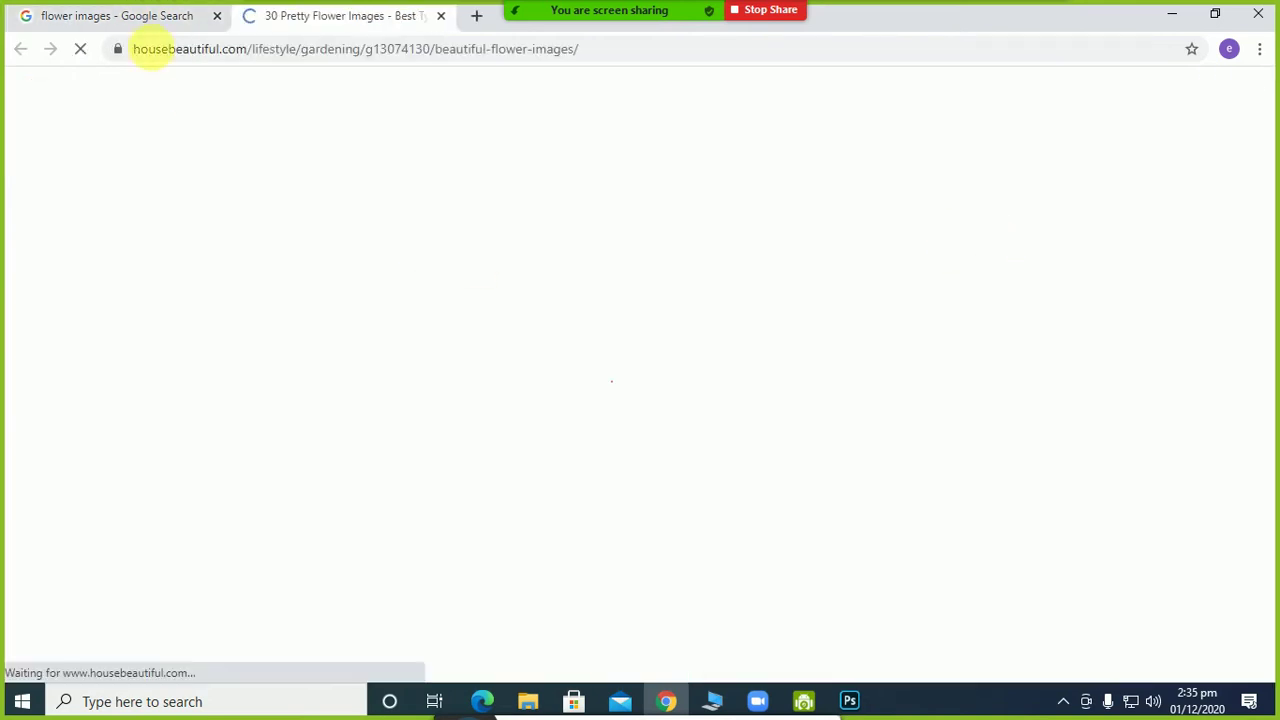
pyautogui.click(134, 17)
# Save the previewed pink rose image to the Desktop as a JPEG named flower
pyautogui.rightClick(1000, 226)
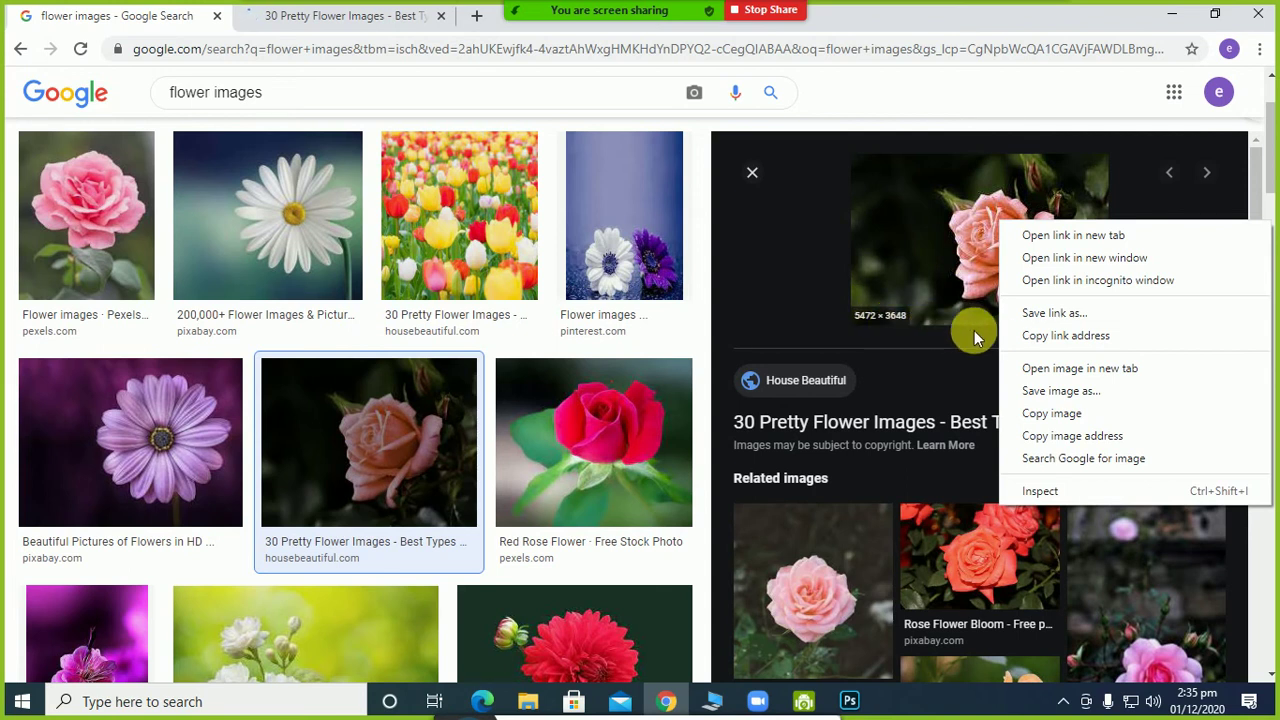
pyautogui.click(1037, 390)
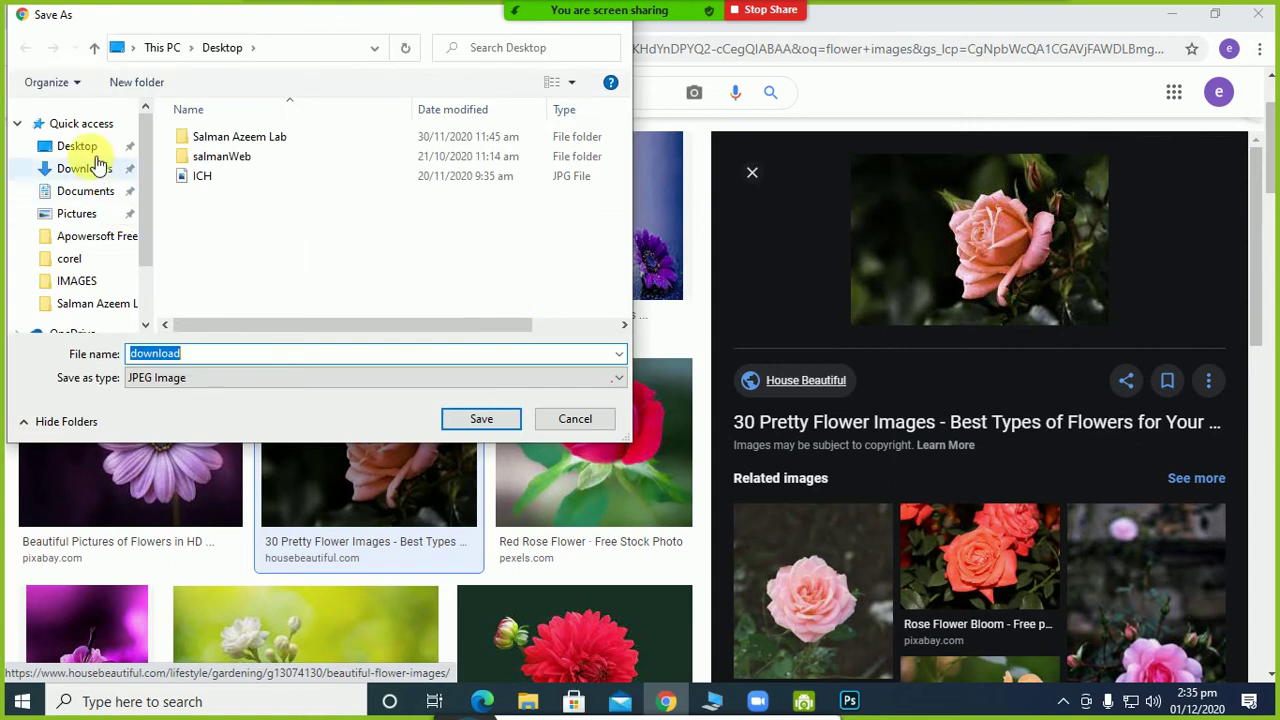
pyautogui.click(75, 146)
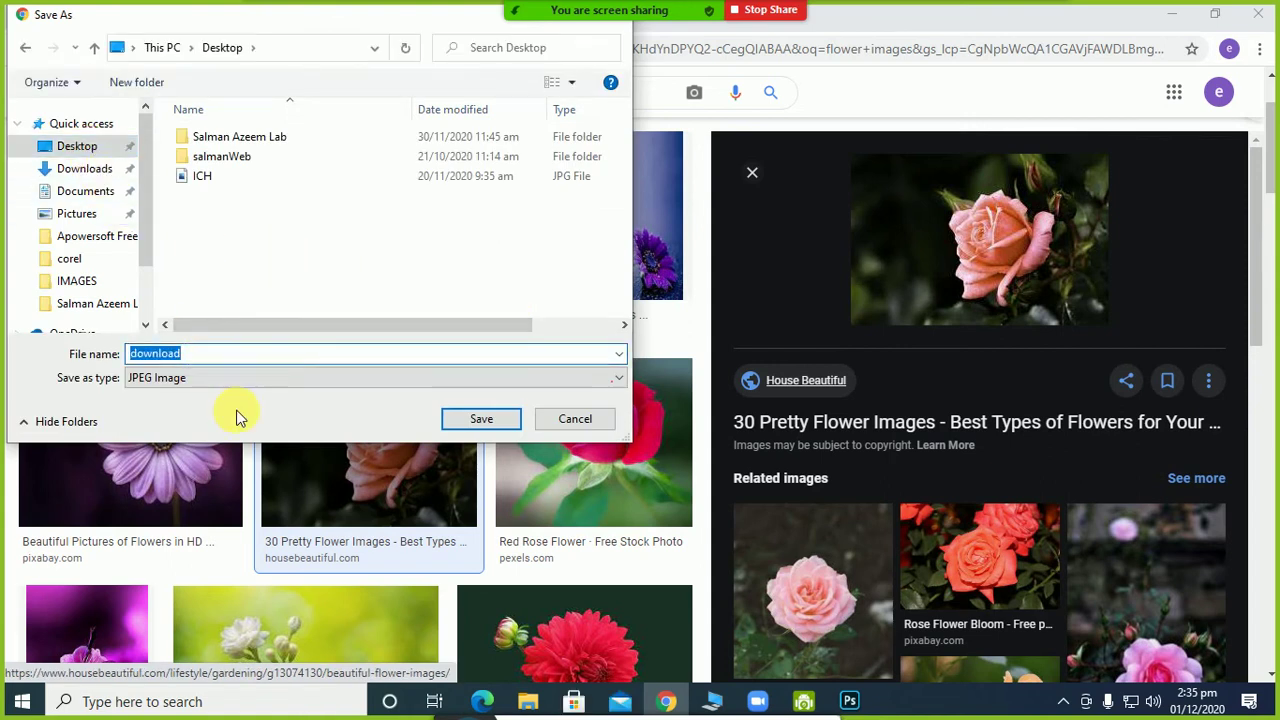
pyautogui.write('flower')
pyautogui.press('Return')
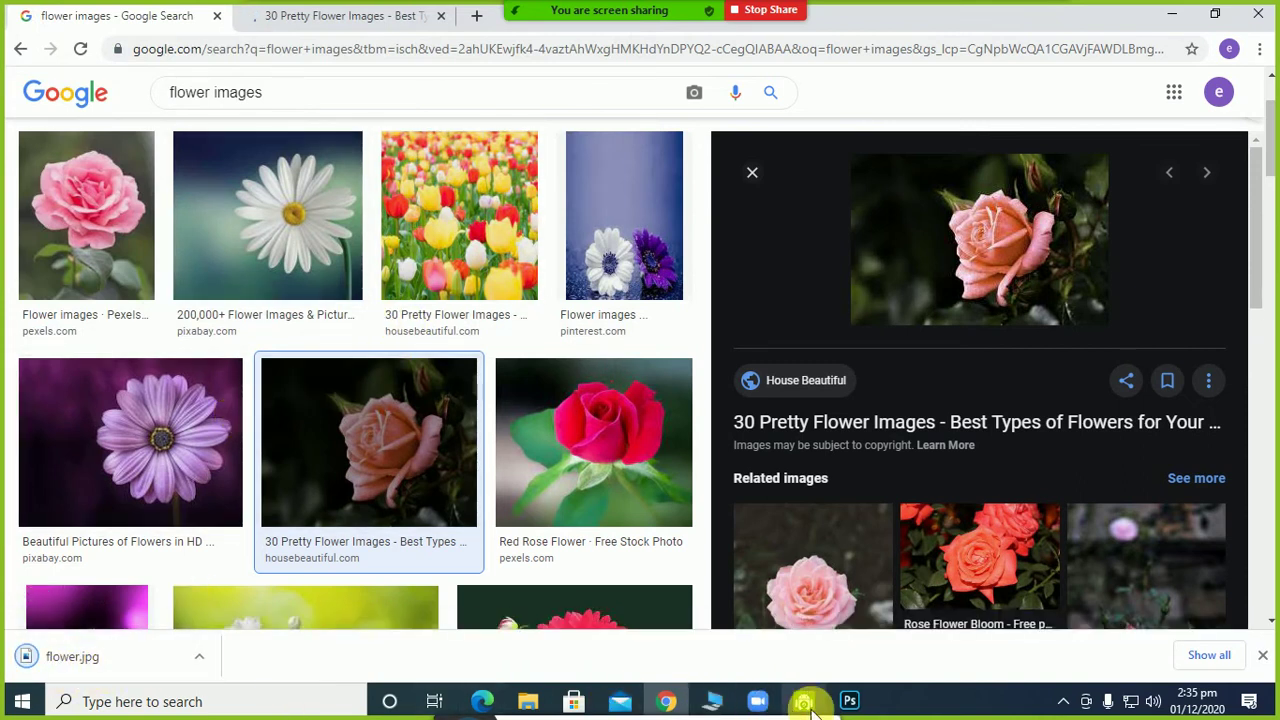
# Switch to Photoshop and open the flower image from the Desktop
pyautogui.click(850, 701)
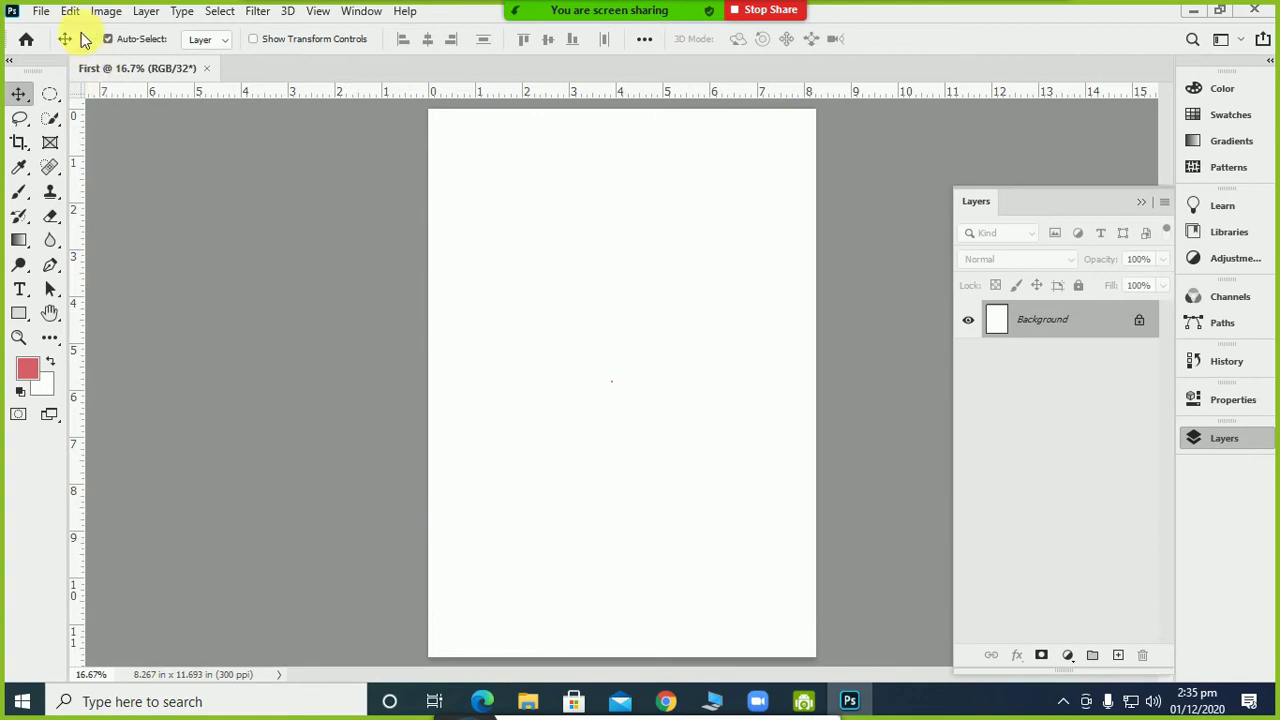
pyautogui.click(40, 11)
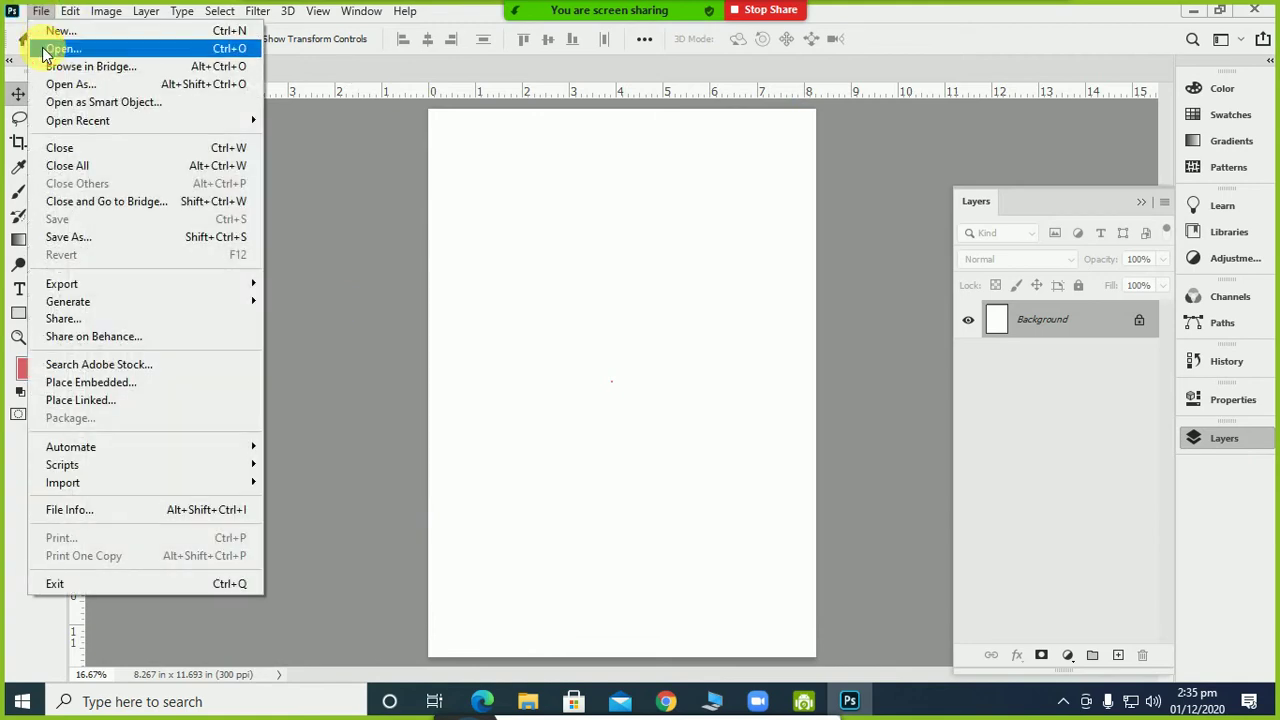
pyautogui.click(44, 50)
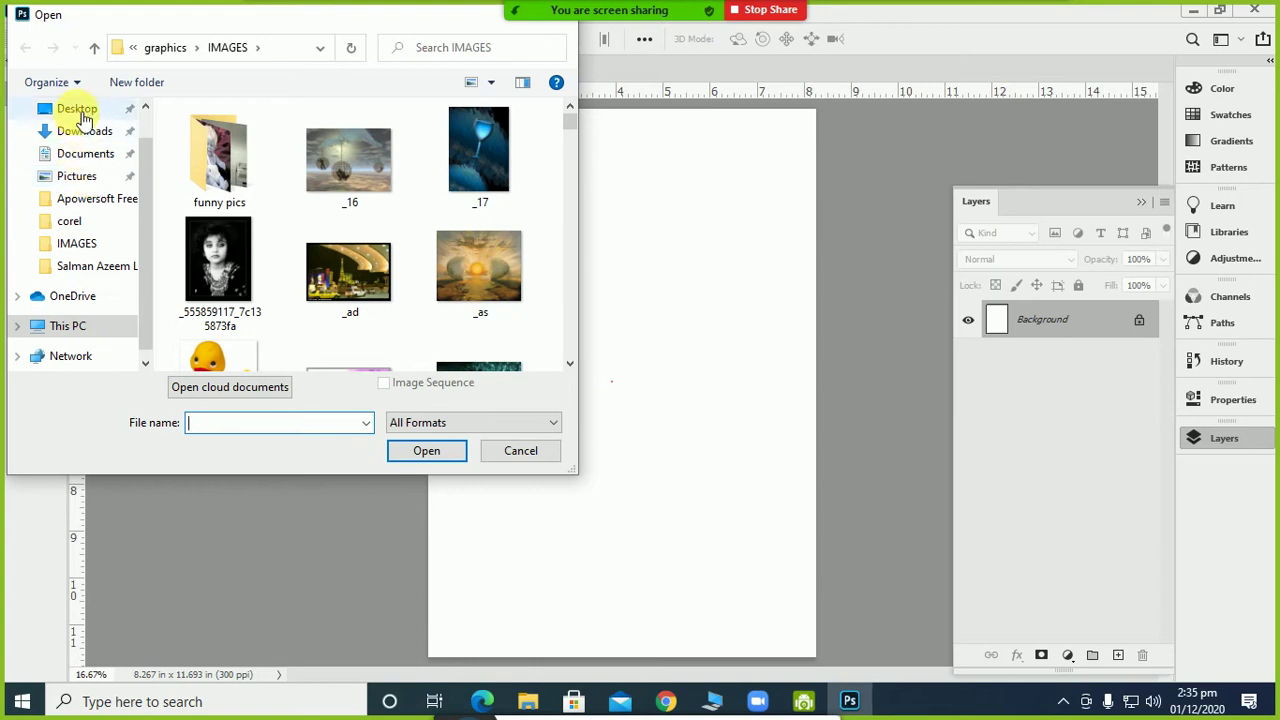
pyautogui.click(80, 112)
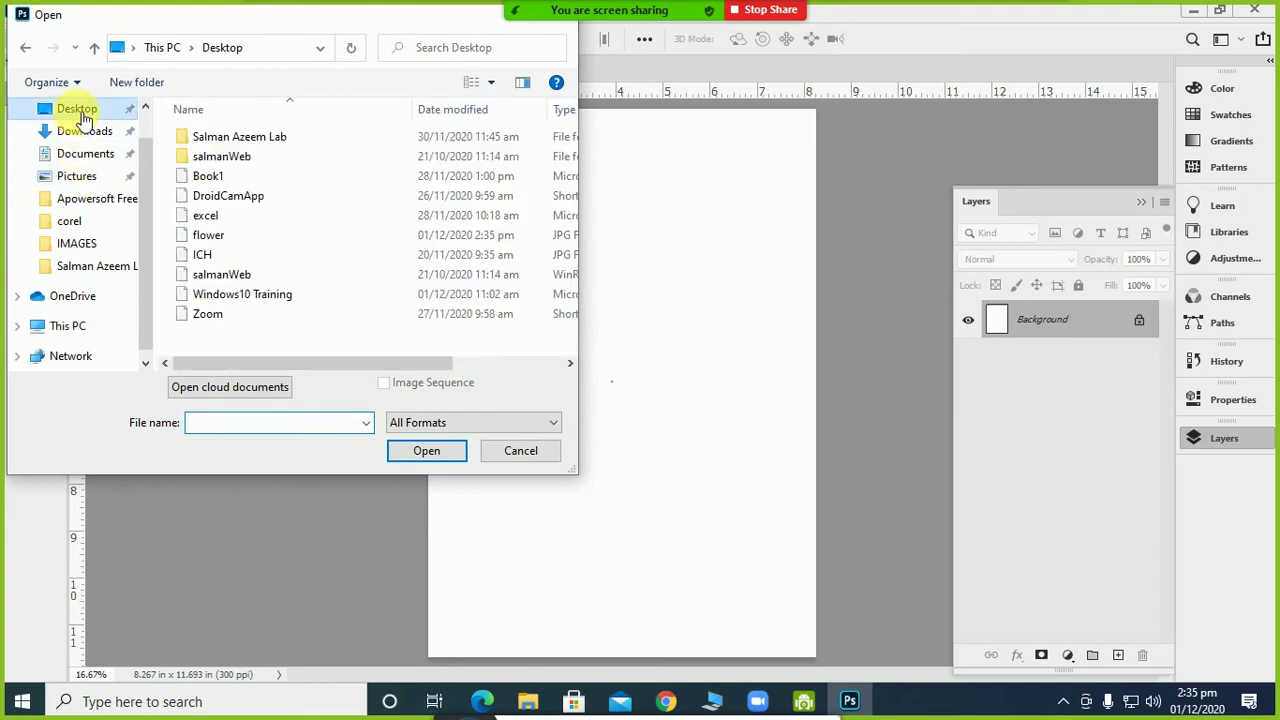
pyautogui.click(205, 237)
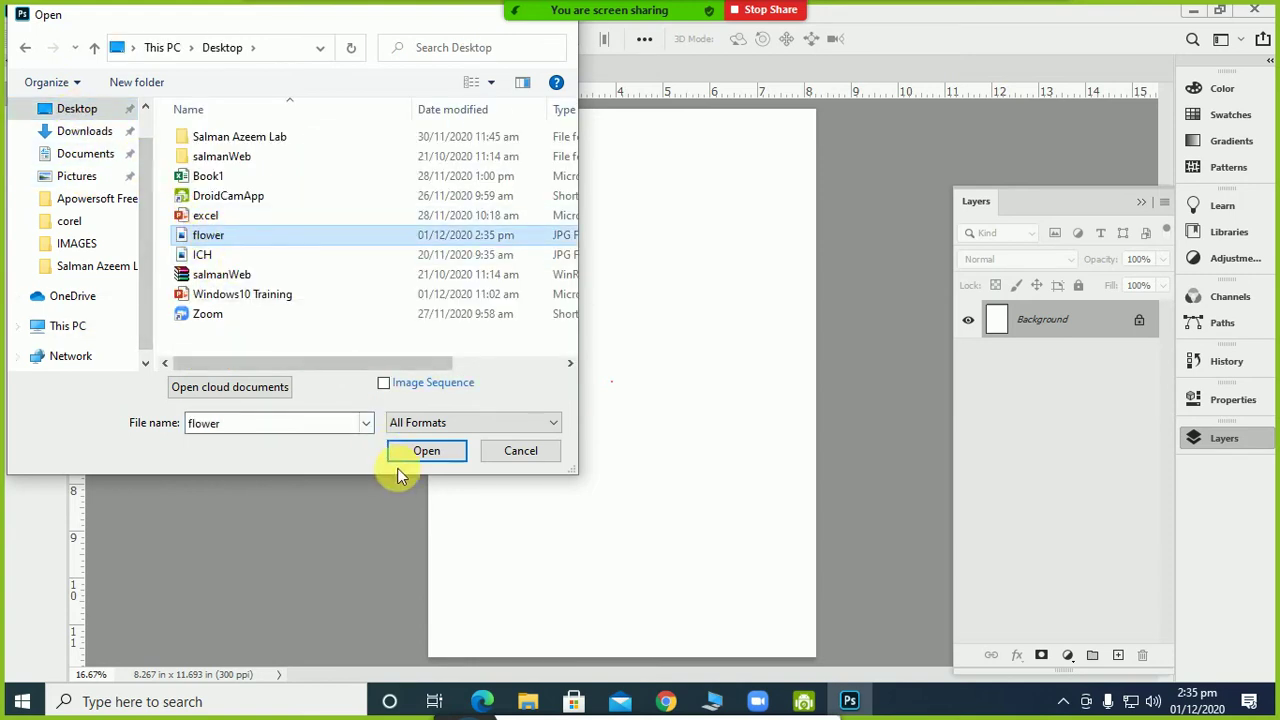
pyautogui.click(424, 452)
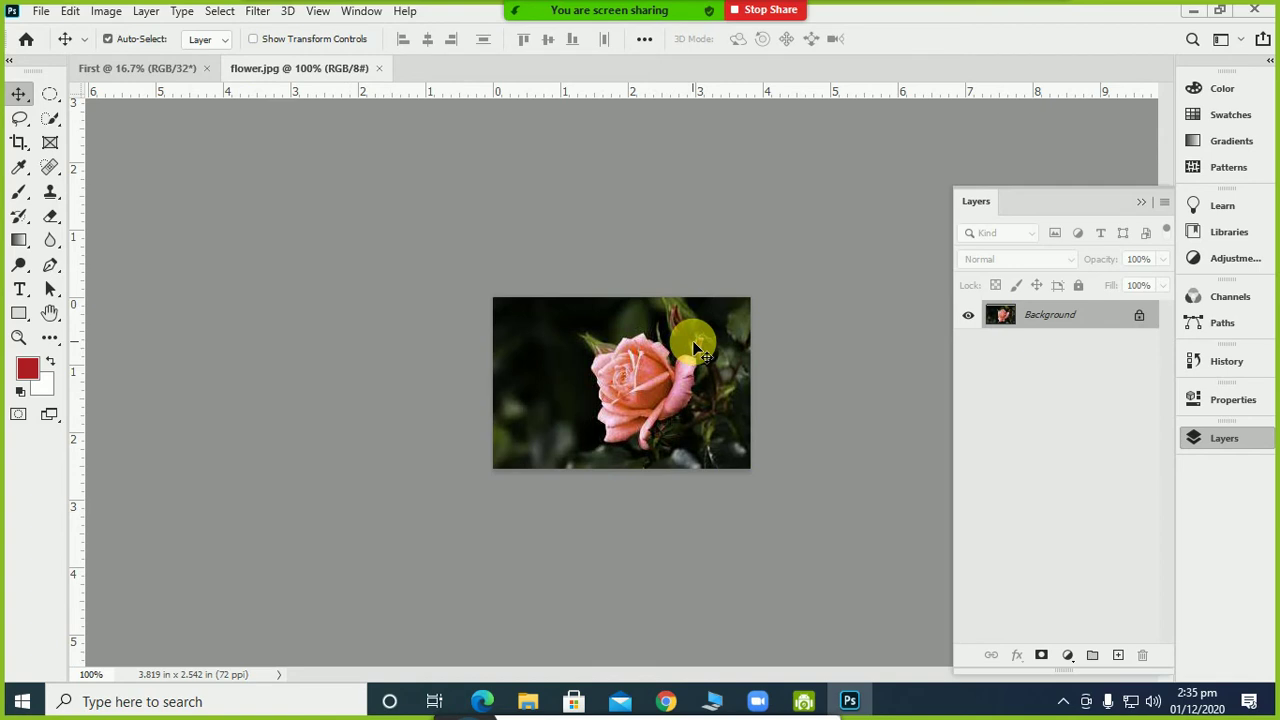
# Switch to Chrome and save the tulip field image from the House Beautiful page to the Desktop under its suggested name
pyautogui.hotkey('alt', 'Tab')
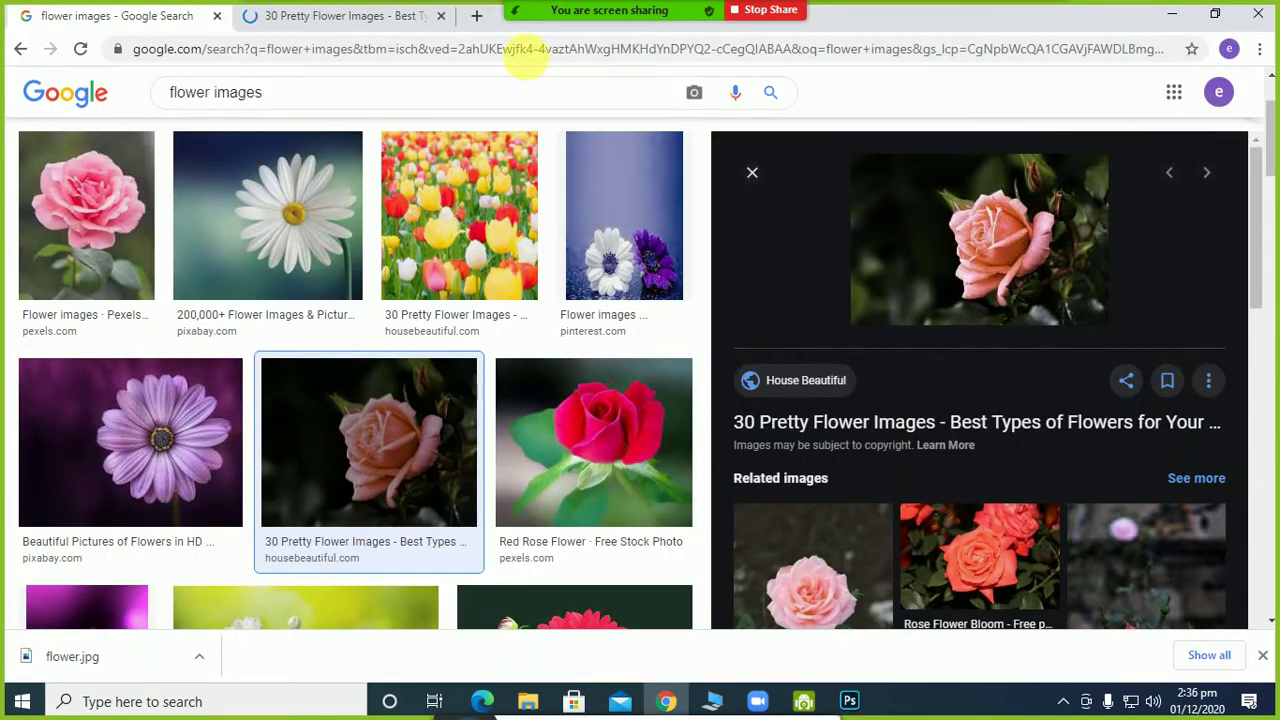
pyautogui.click(335, 18)
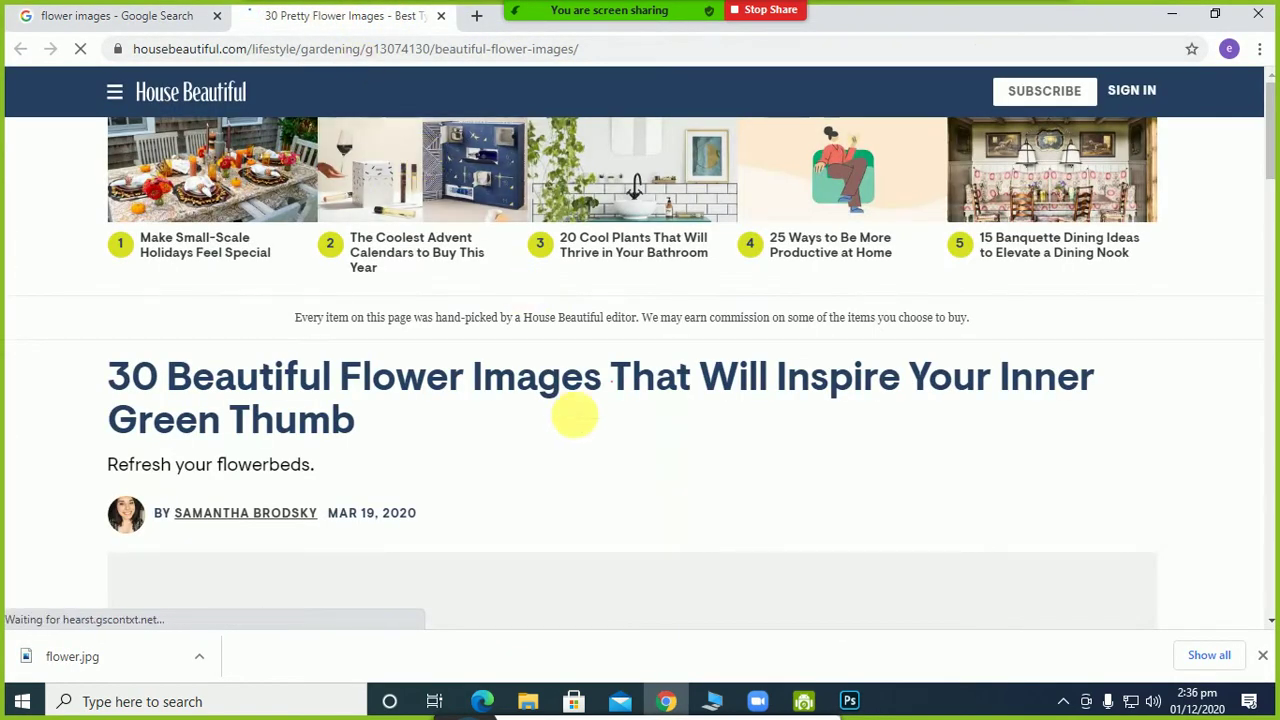
pyautogui.scroll(-5, 553, 387)
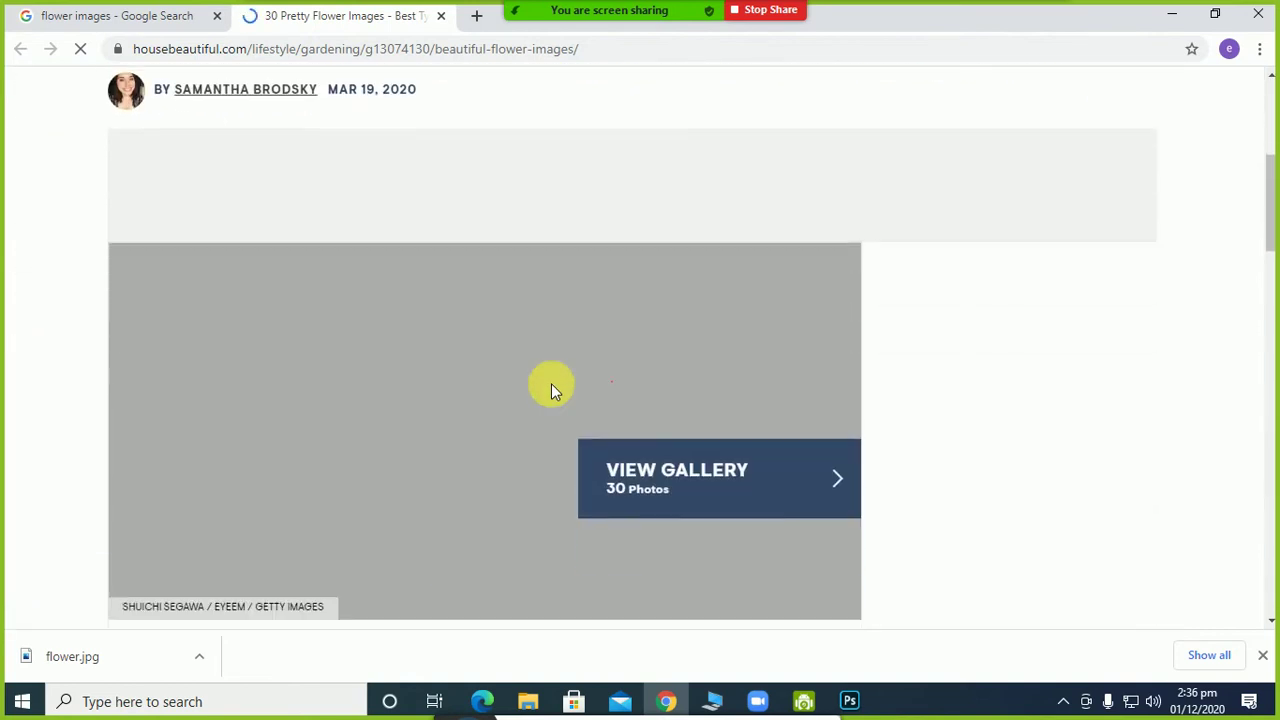
pyautogui.scroll(-7, 553, 387)
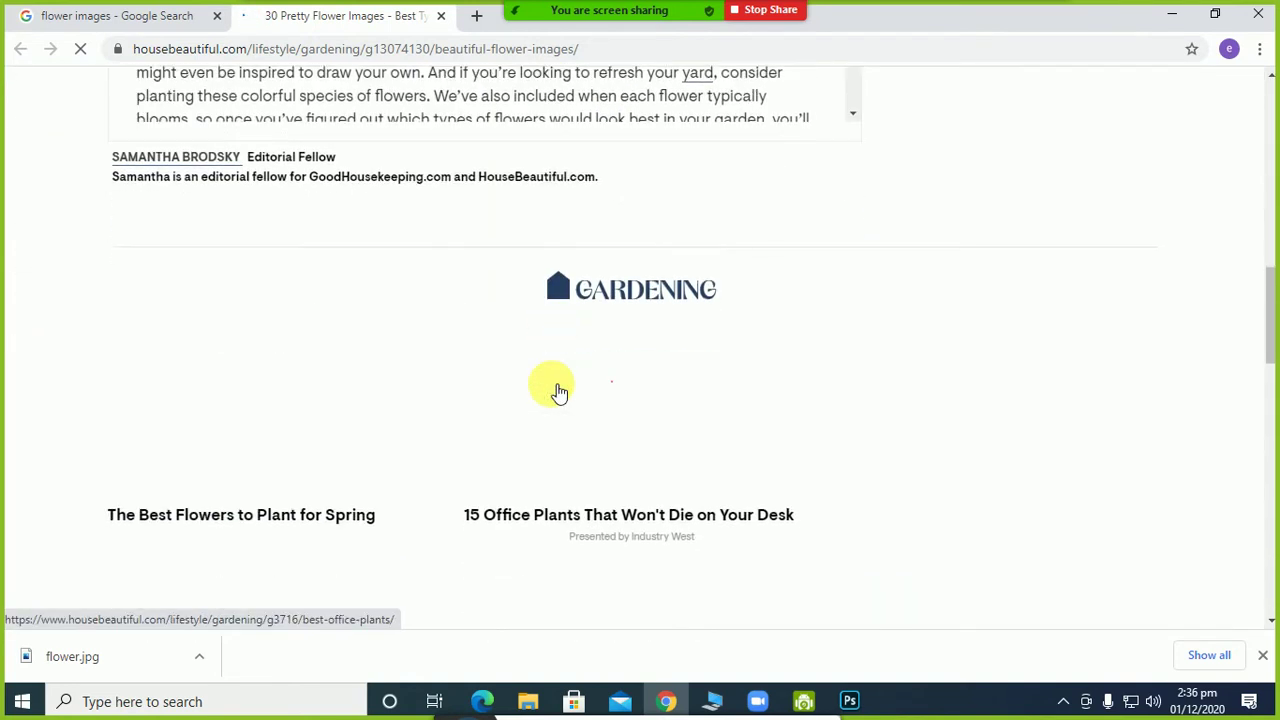
pyautogui.scroll(-3, 558, 392)
pyautogui.scroll(8, 556, 391)
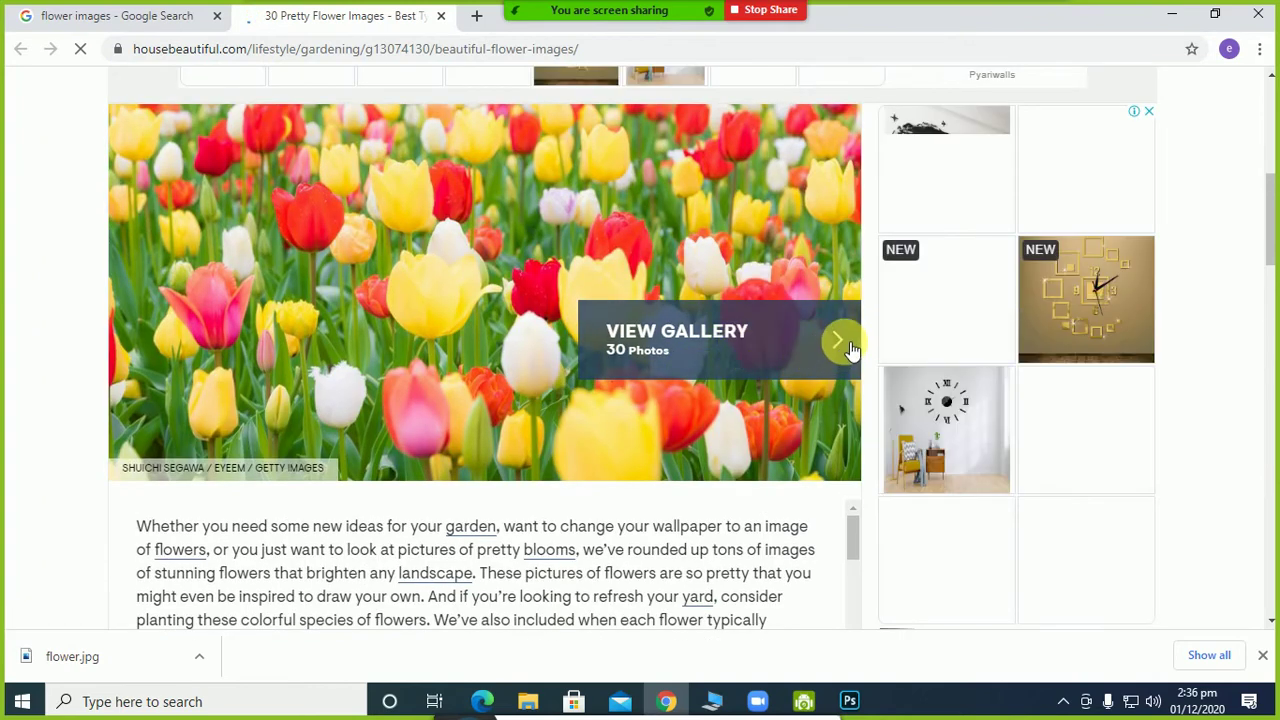
pyautogui.scroll(-1, 1008, 382)
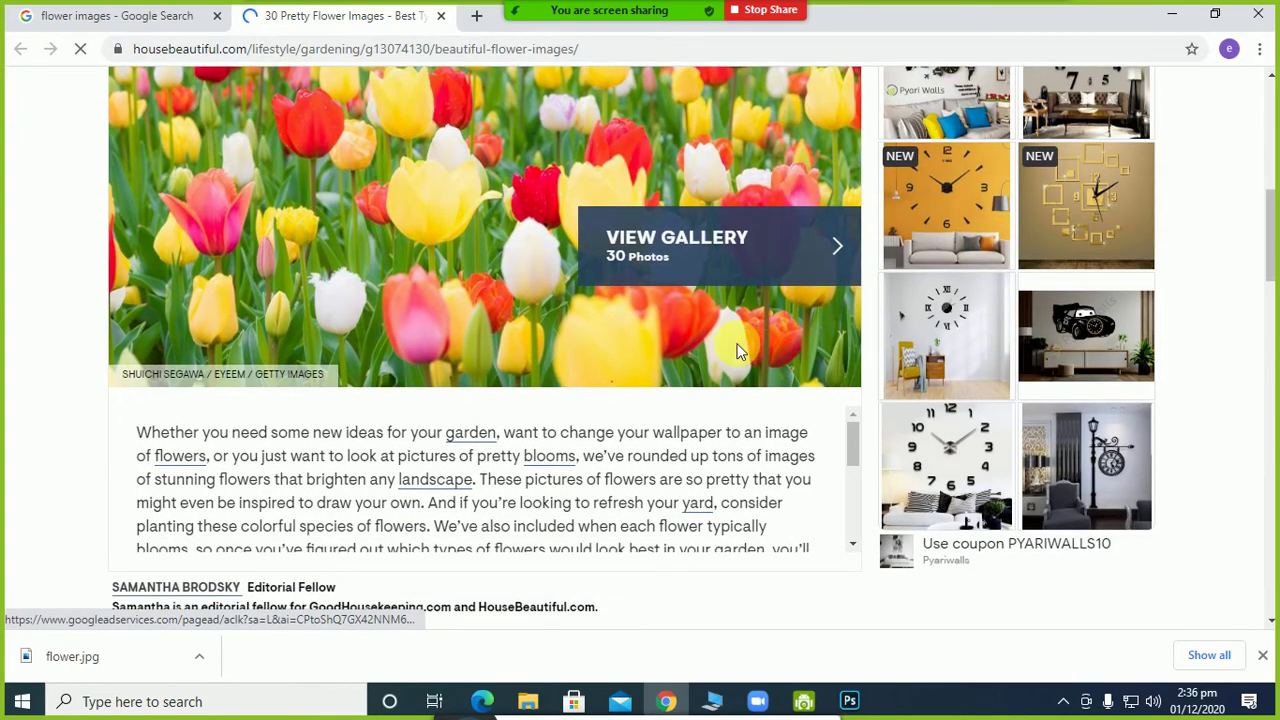
pyautogui.scroll(1, 736, 350)
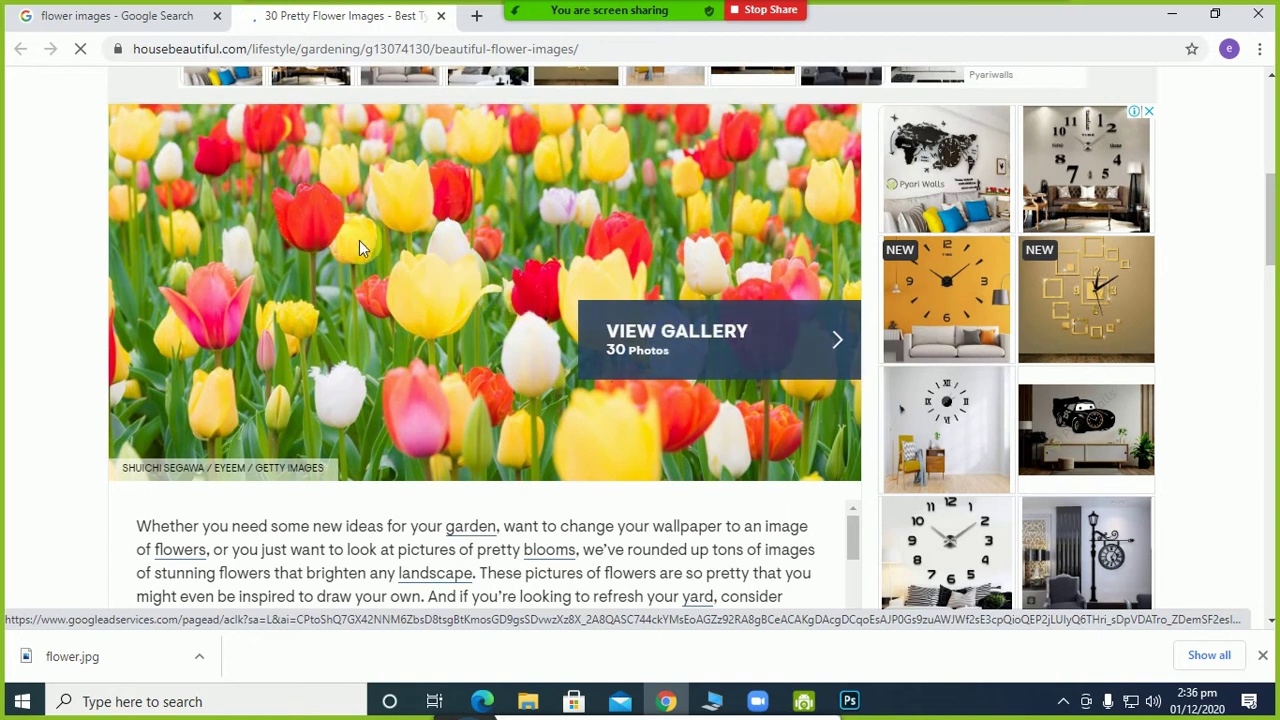
pyautogui.rightClick(354, 211)
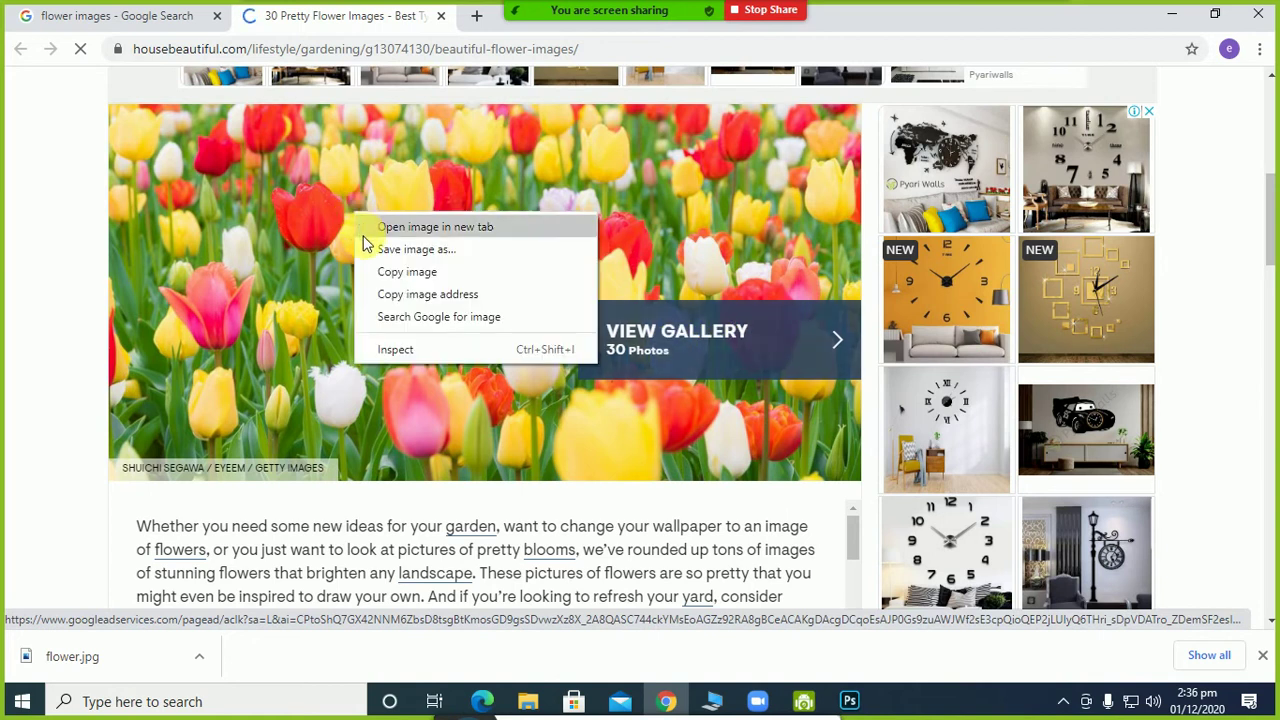
pyautogui.click(371, 250)
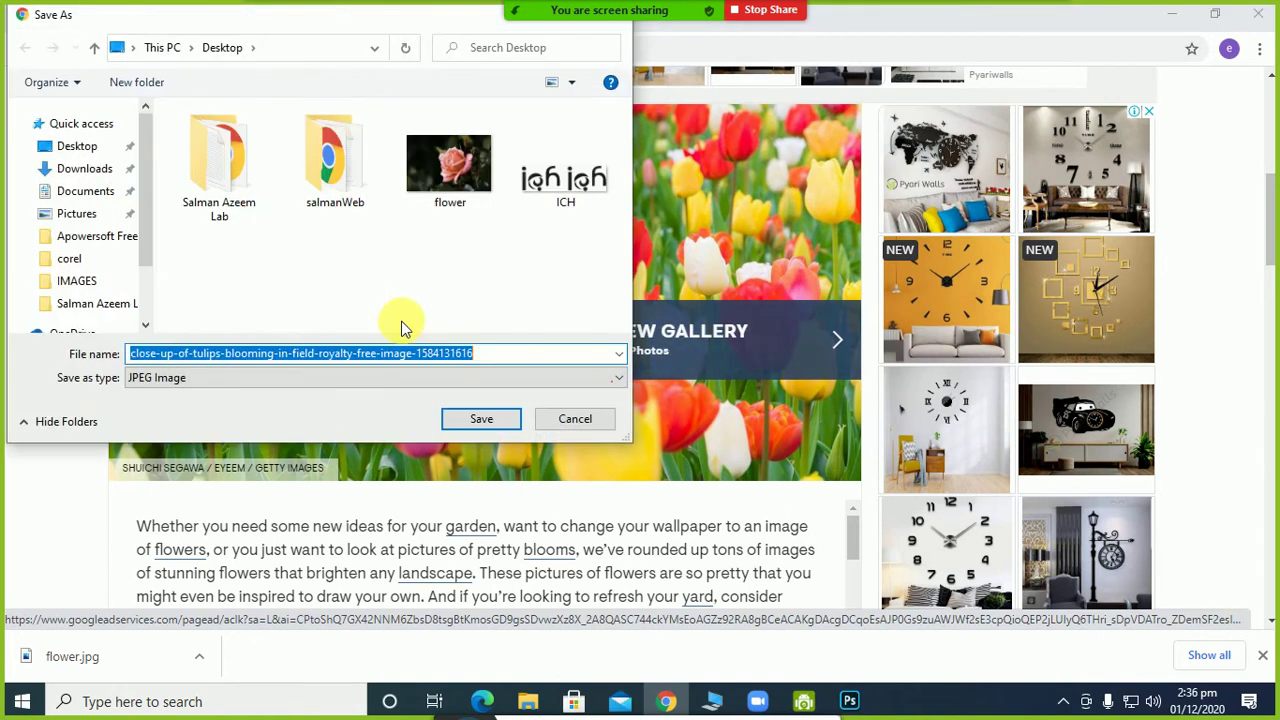
pyautogui.click(492, 421)
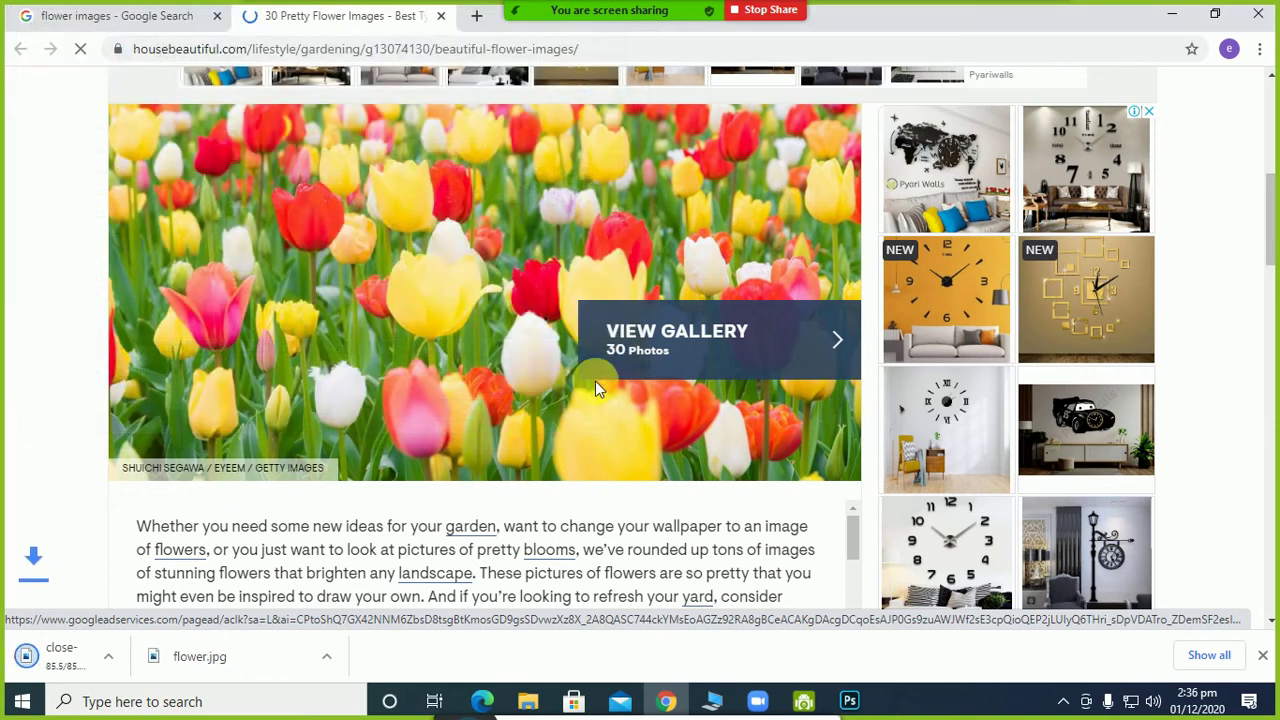
# Switch to Photoshop, open the close-up-of-tulips image from the Desktop, and close it again
pyautogui.click(850, 702)
pyautogui.click(44, 12)
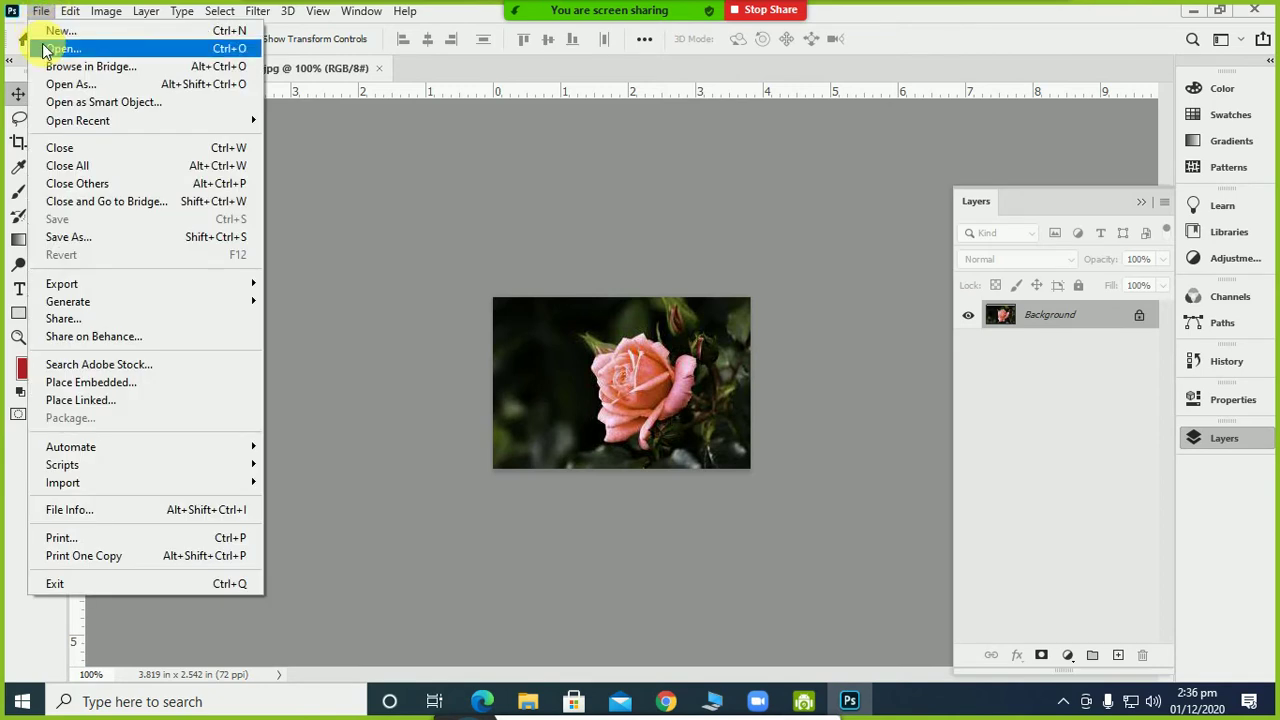
pyautogui.click(43, 46)
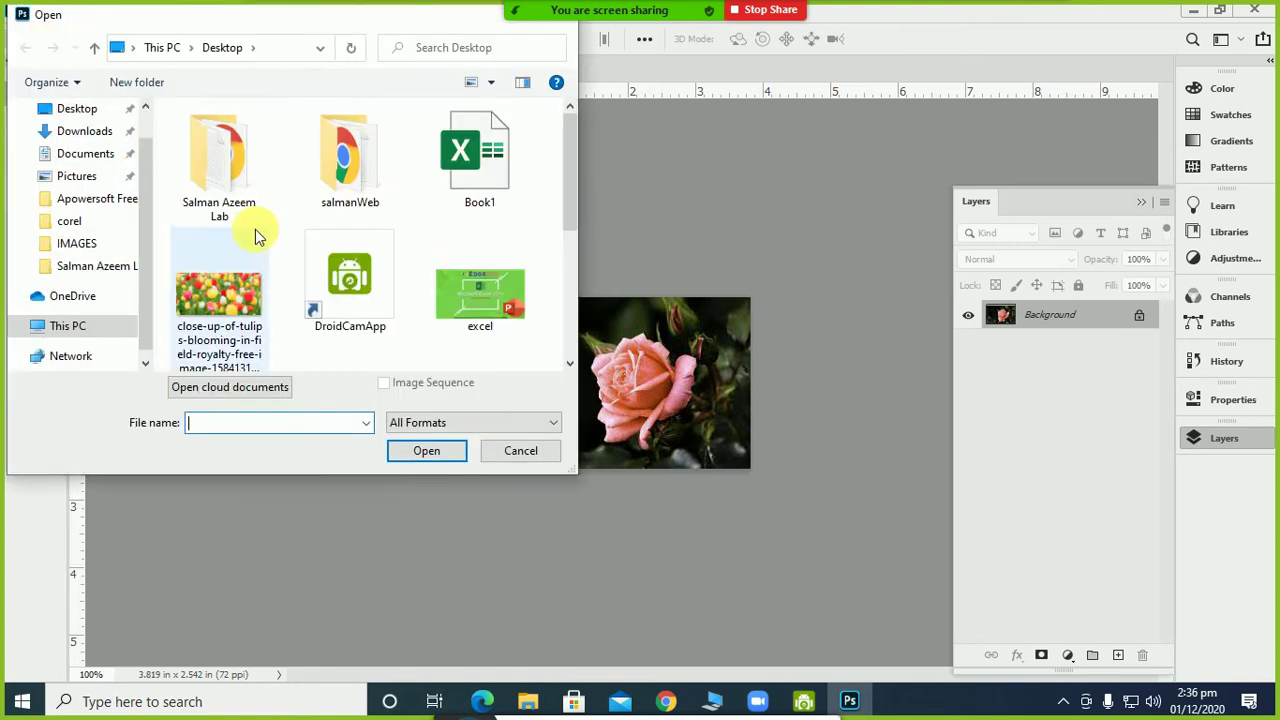
pyautogui.click(219, 300)
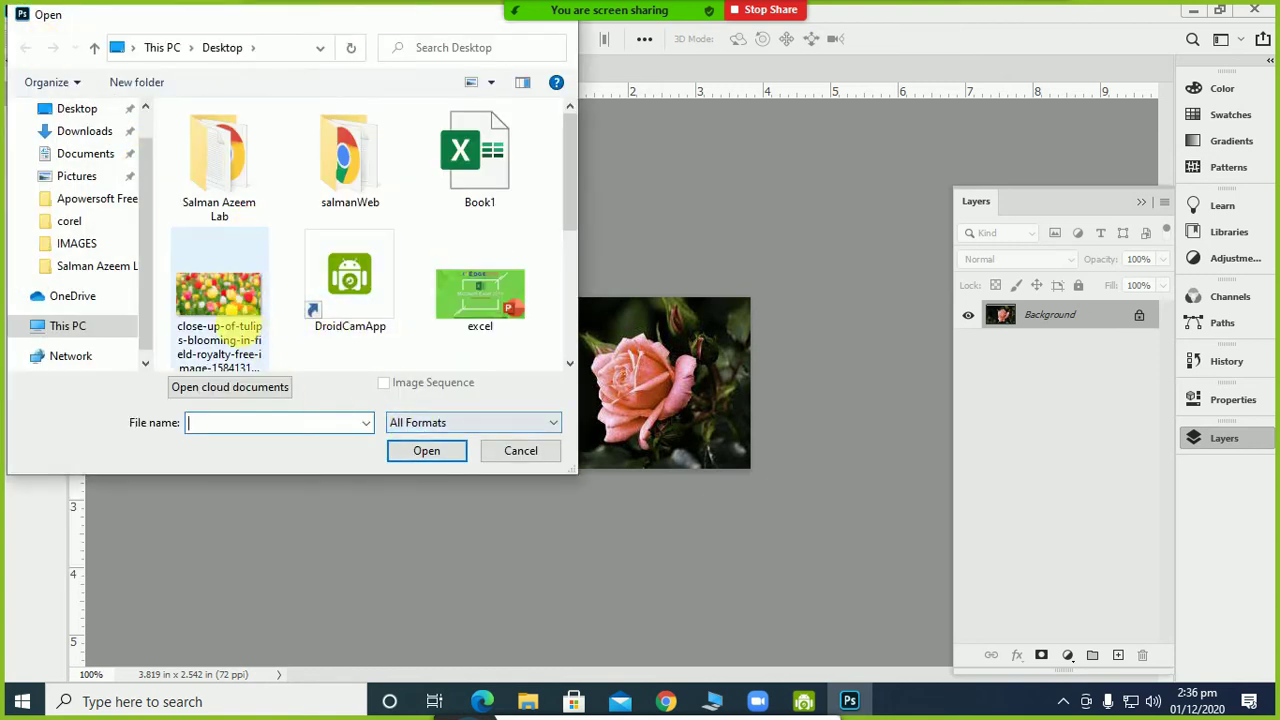
pyautogui.click(428, 451)
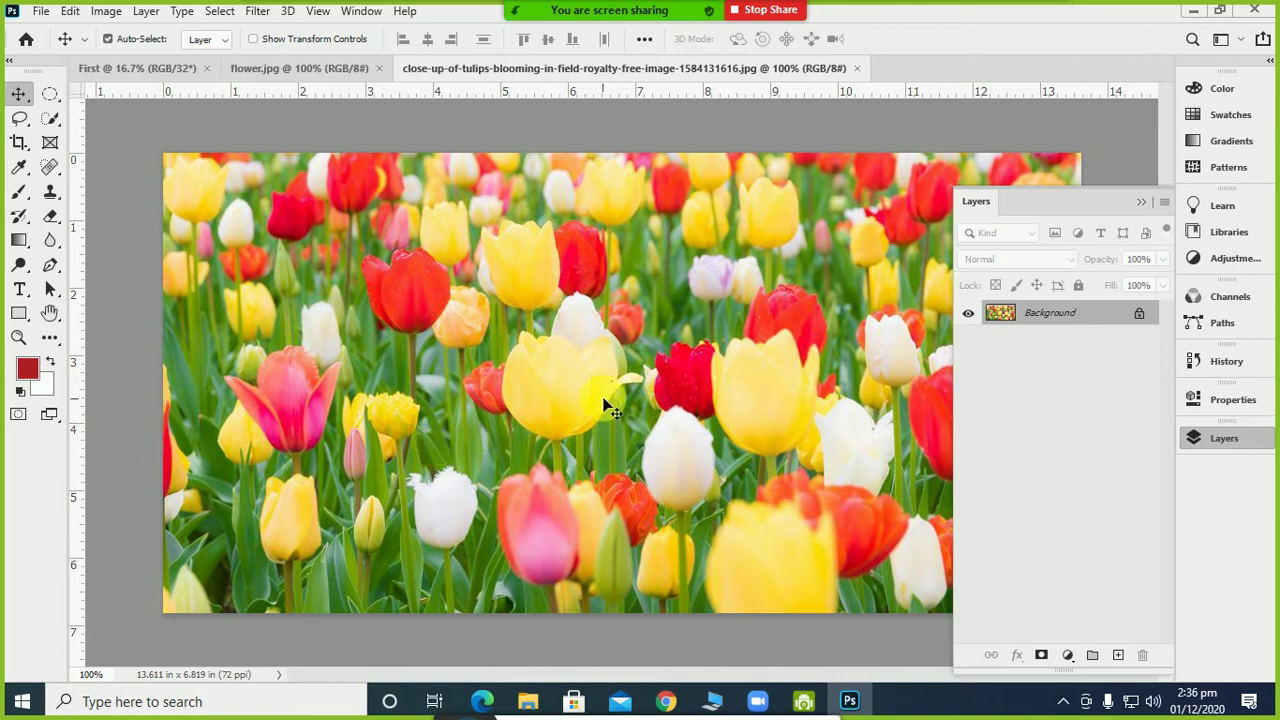
pyautogui.click(856, 68)
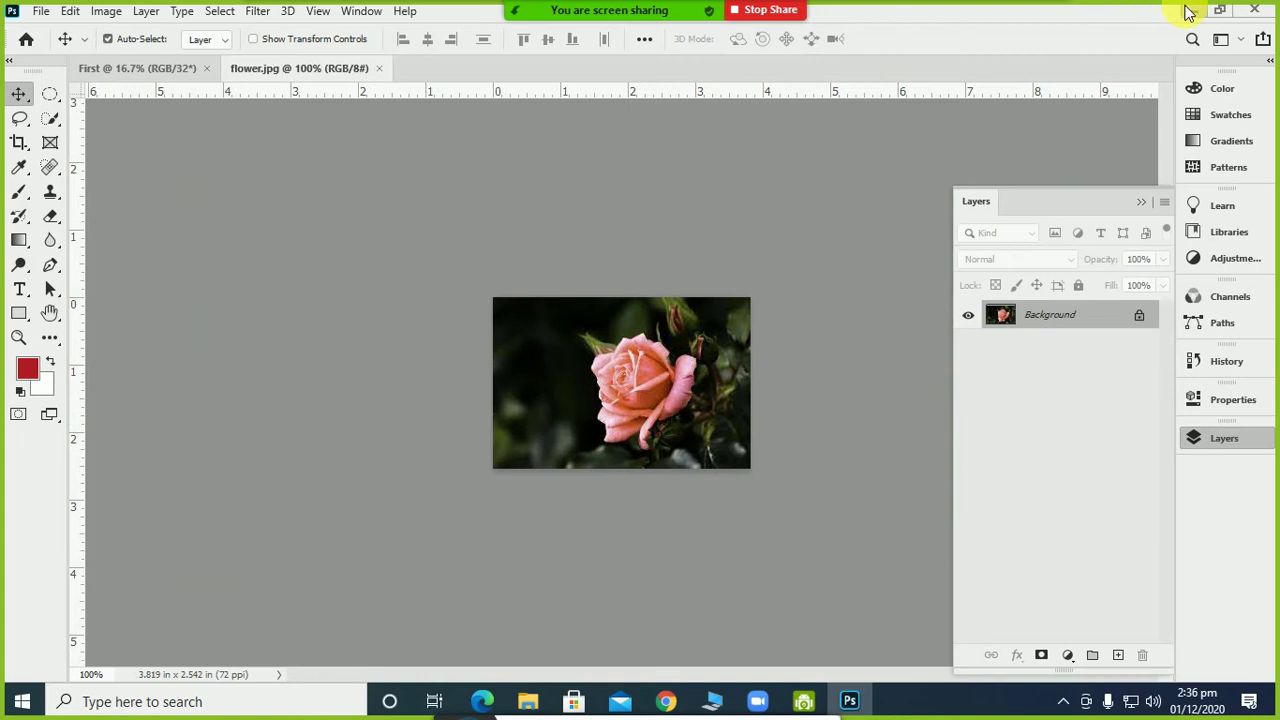
# Minimize Photoshop and Chrome to show the desktop and rename the downloaded tulip image file as flower image
pyautogui.click(1188, 12)
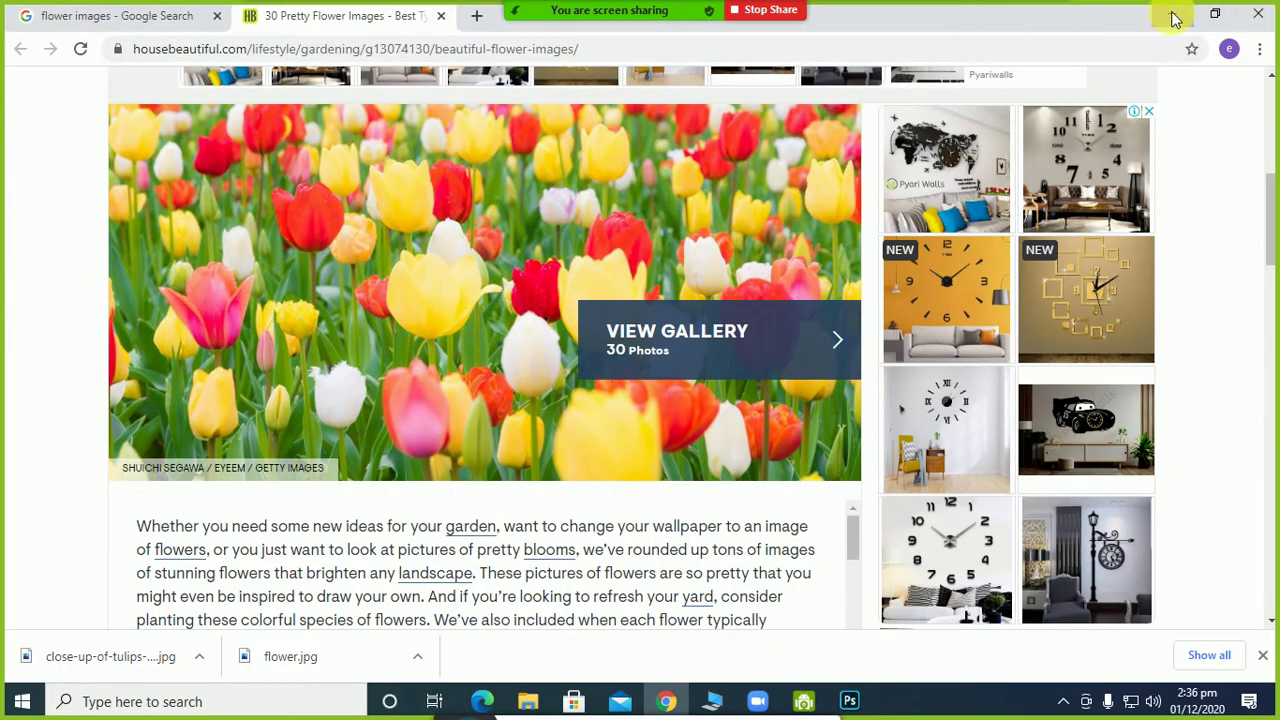
pyautogui.click(1174, 14)
pyautogui.click(175, 420)
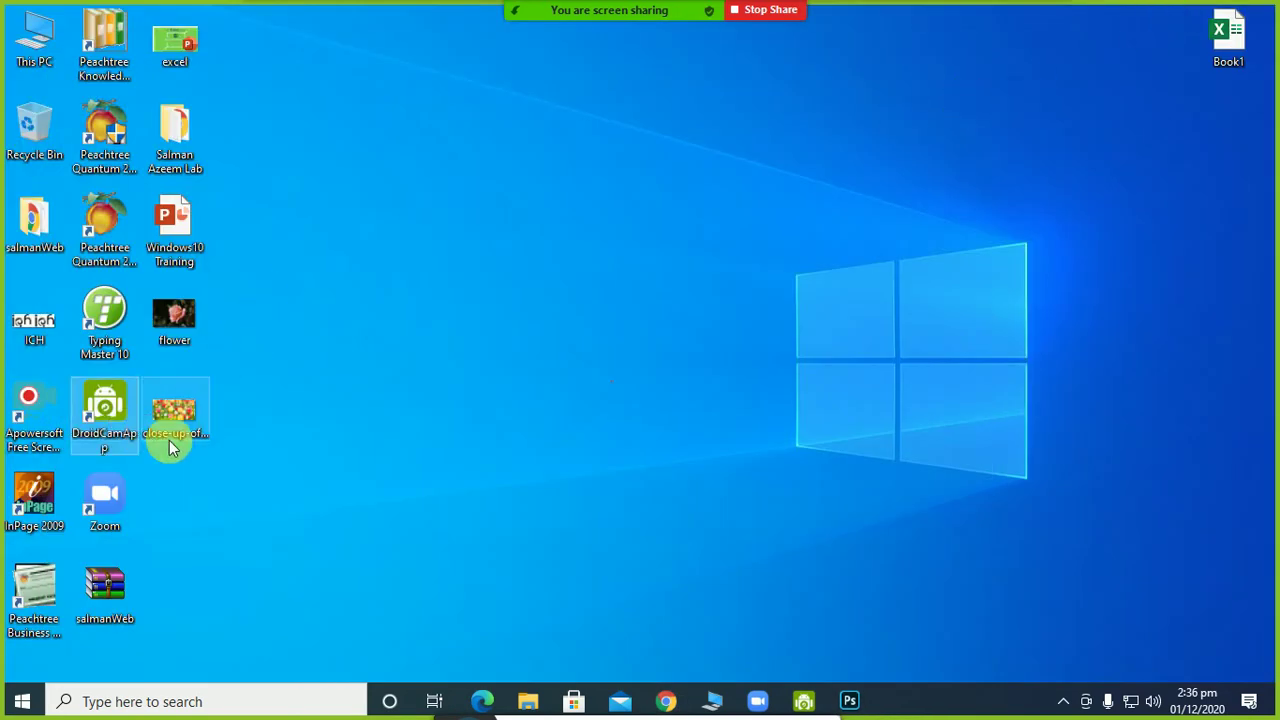
pyautogui.click(166, 435)
pyautogui.press('BackSpace')
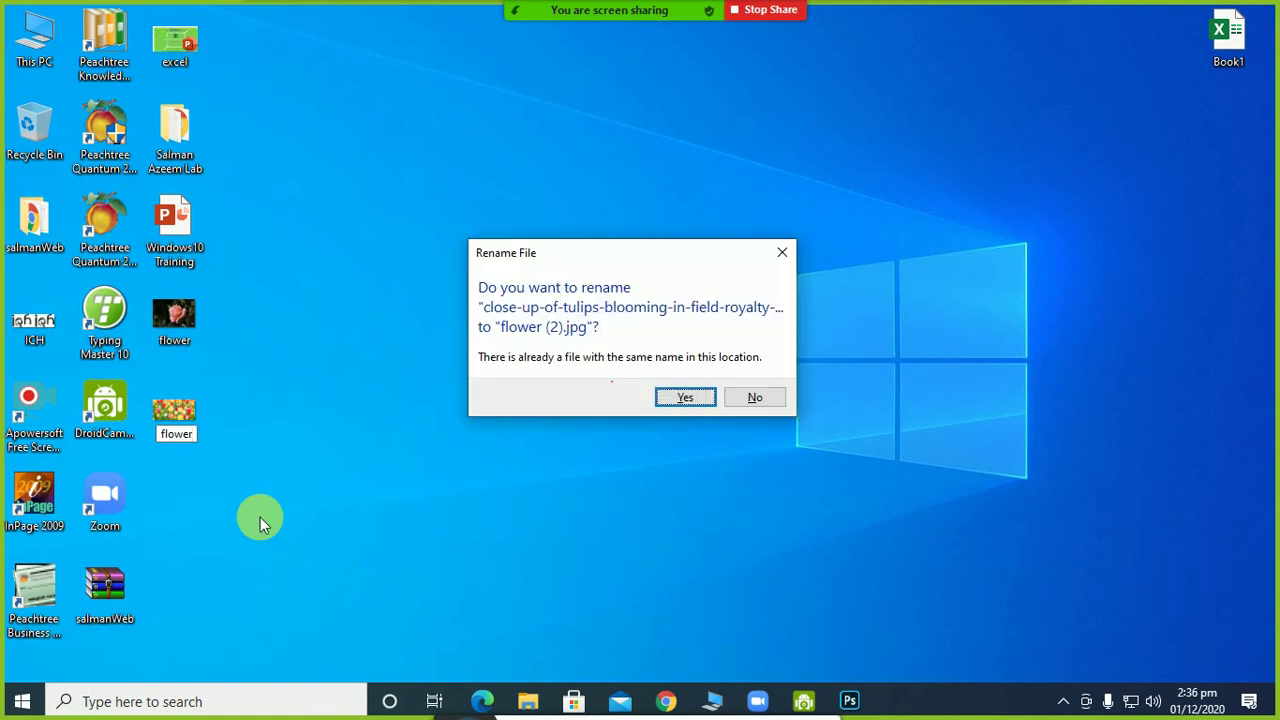
pyautogui.press('Escape')
pyautogui.press('BackSpace')
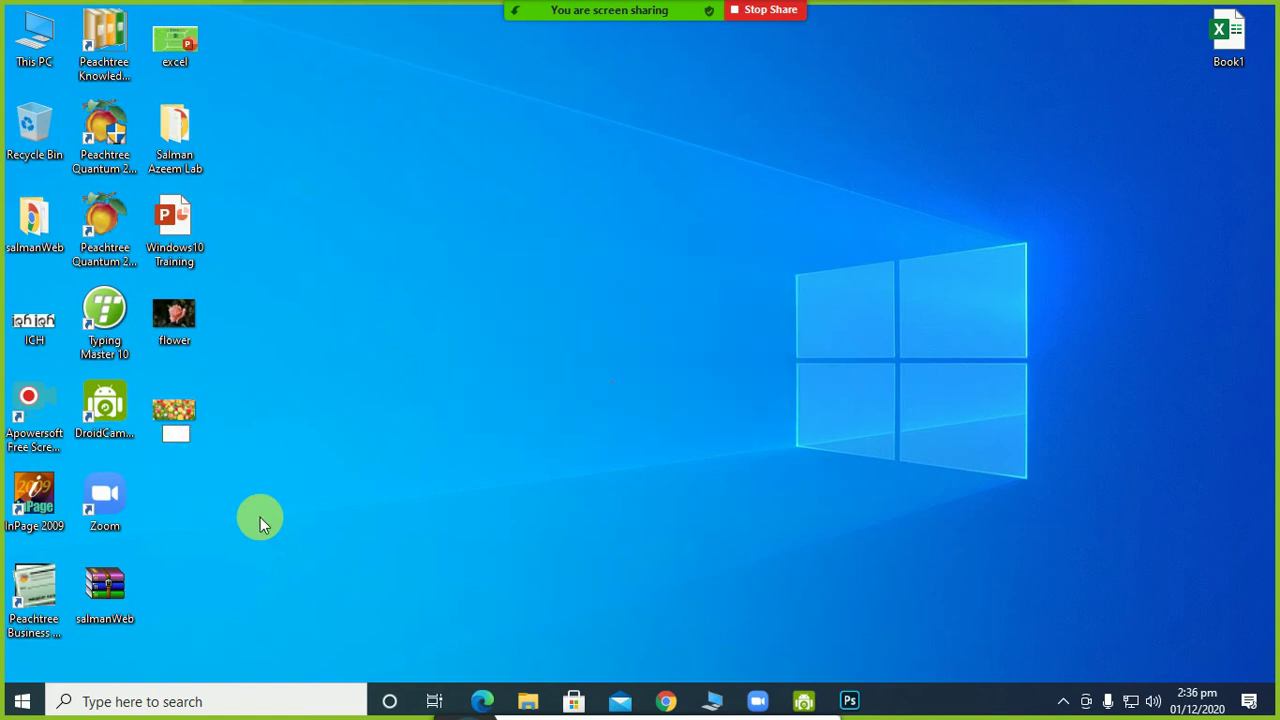
pyautogui.write('flower image')
pyautogui.press('Return')
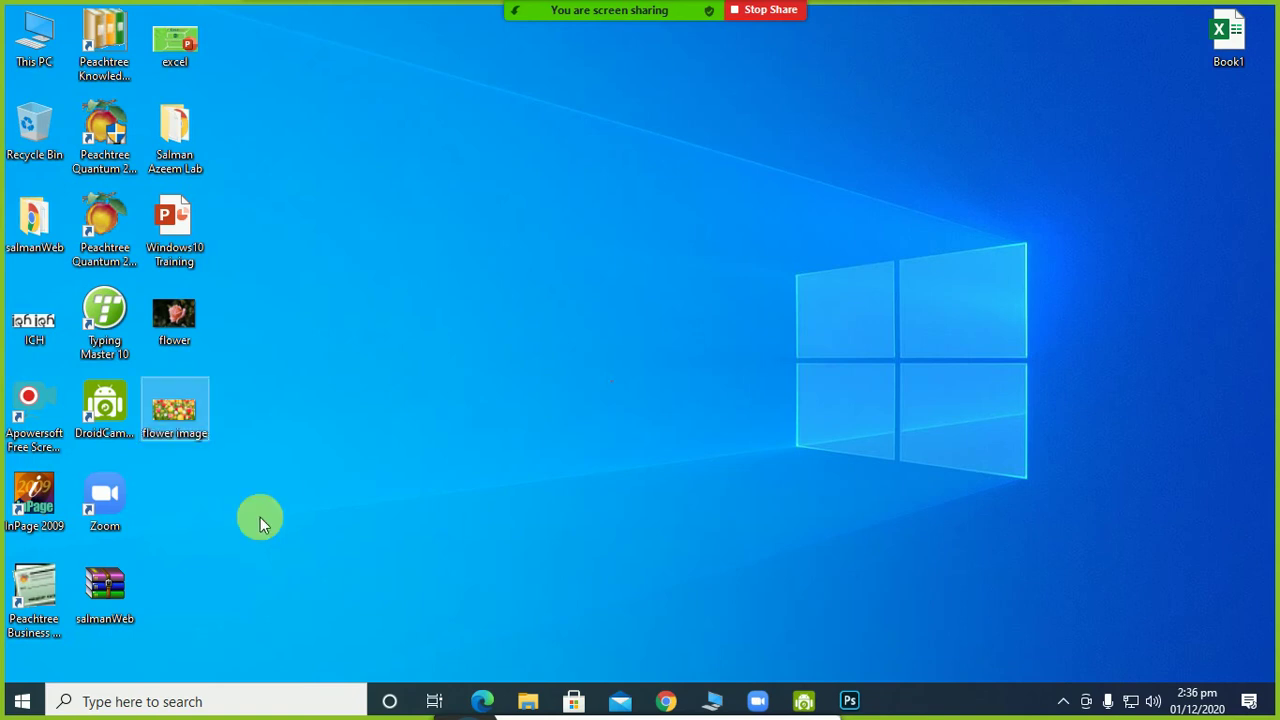
# Switch to Photoshop and open the renamed flower image file with the tulips from the Desktop
pyautogui.click(849, 700)
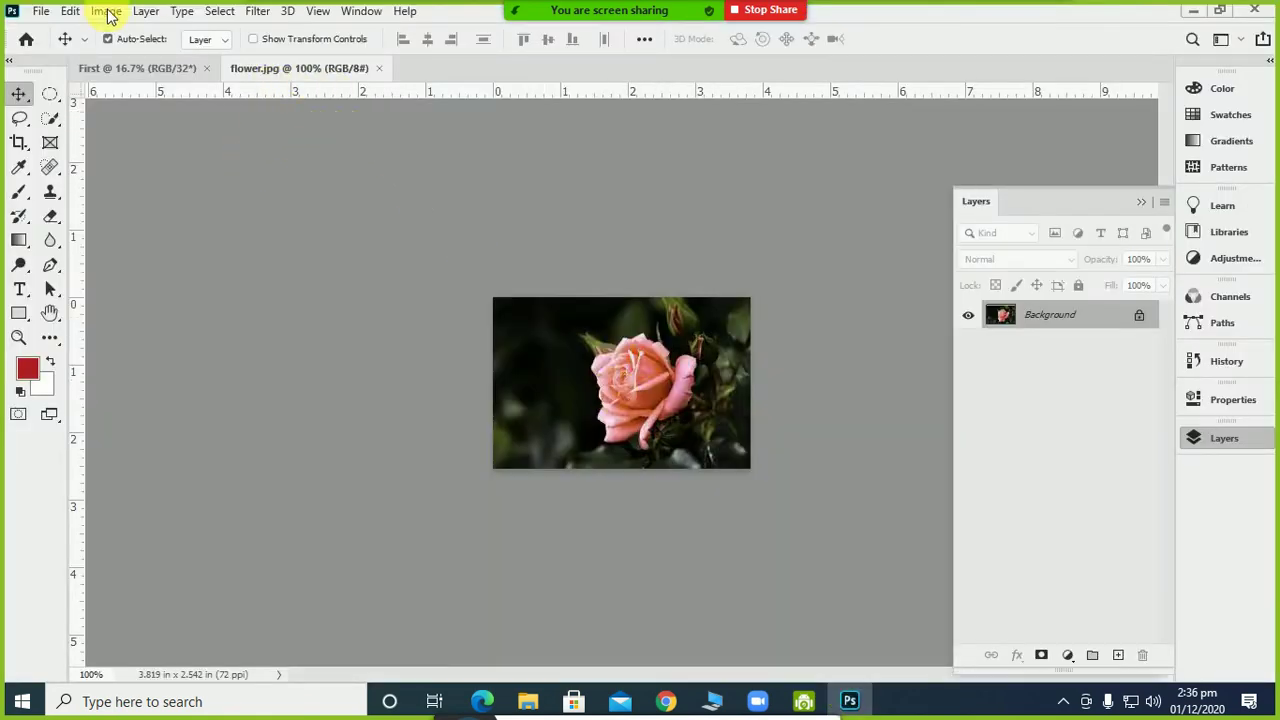
pyautogui.click(46, 14)
pyautogui.click(58, 49)
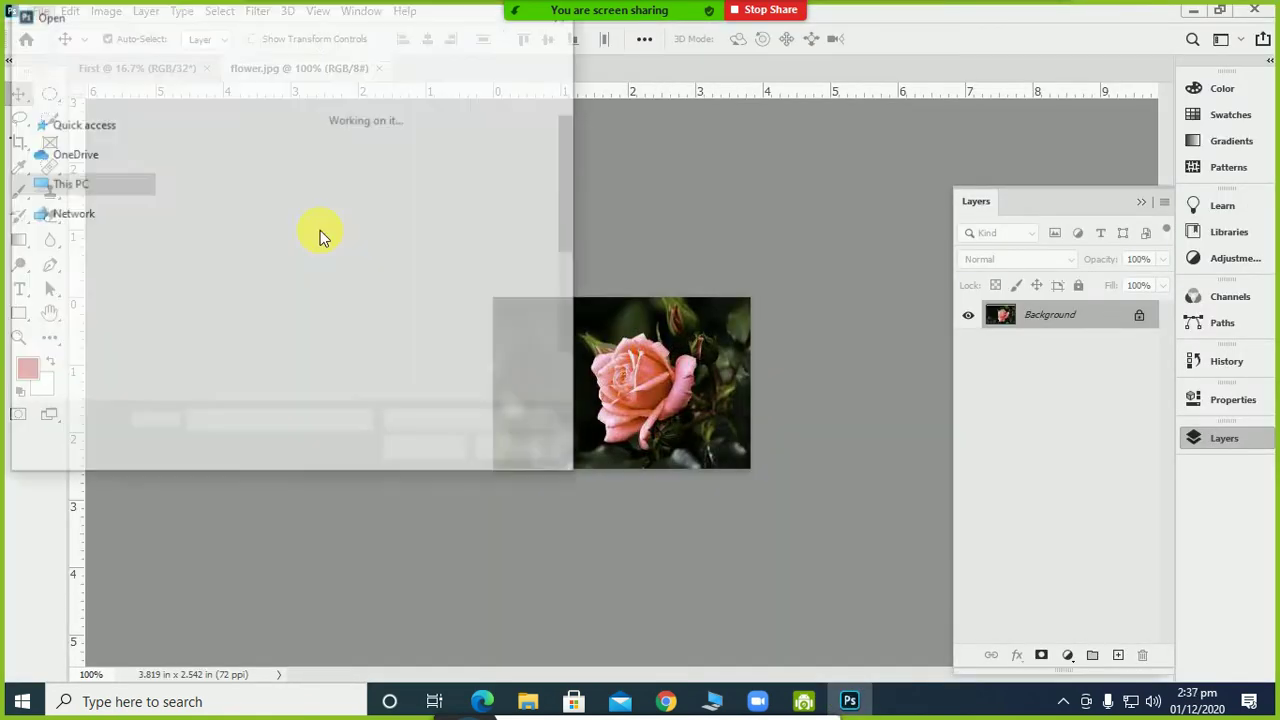
pyautogui.doubleClick(479, 293)
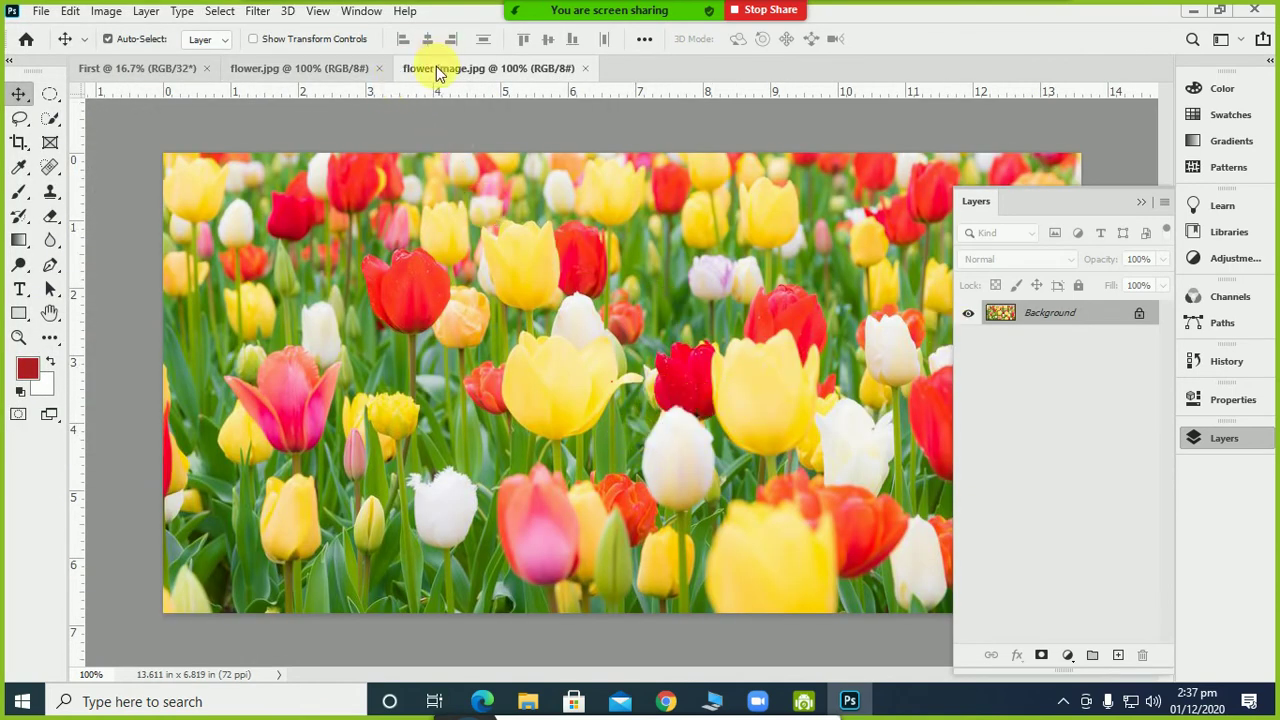
# View the flower.jpg document, then bring the First document to the front
pyautogui.click(378, 80)
pyautogui.click(311, 71)
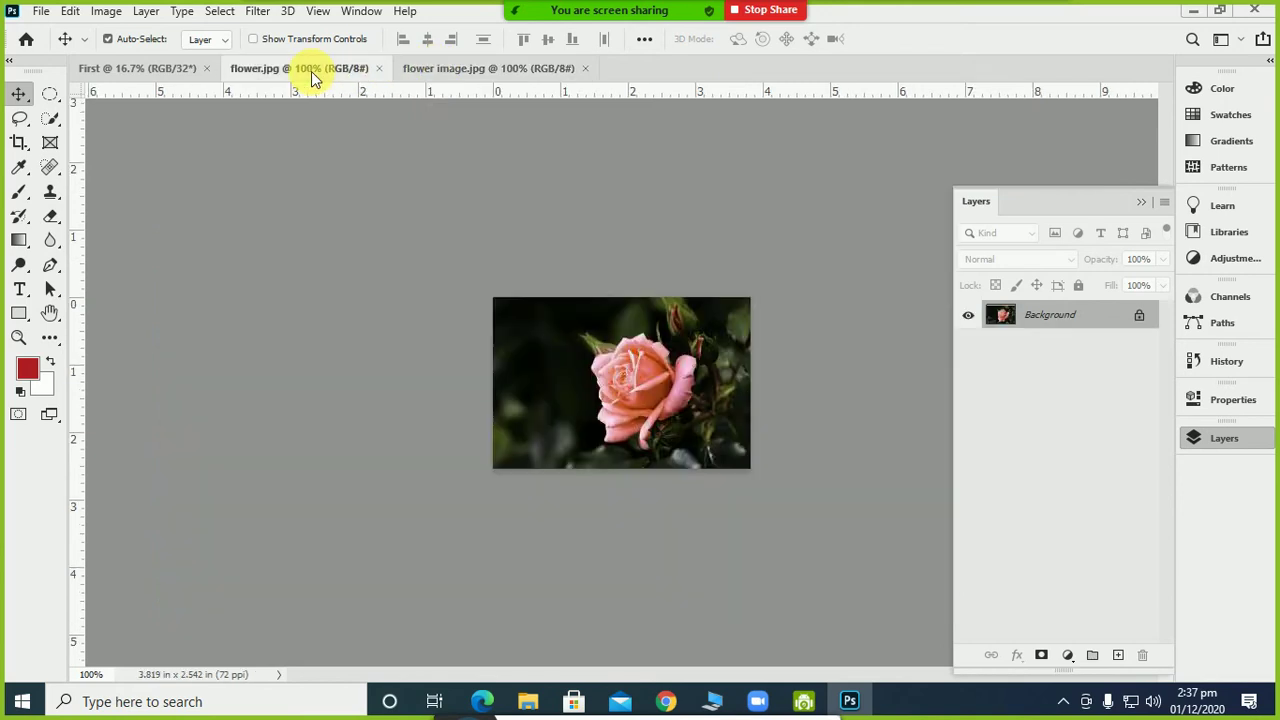
pyautogui.click(172, 69)
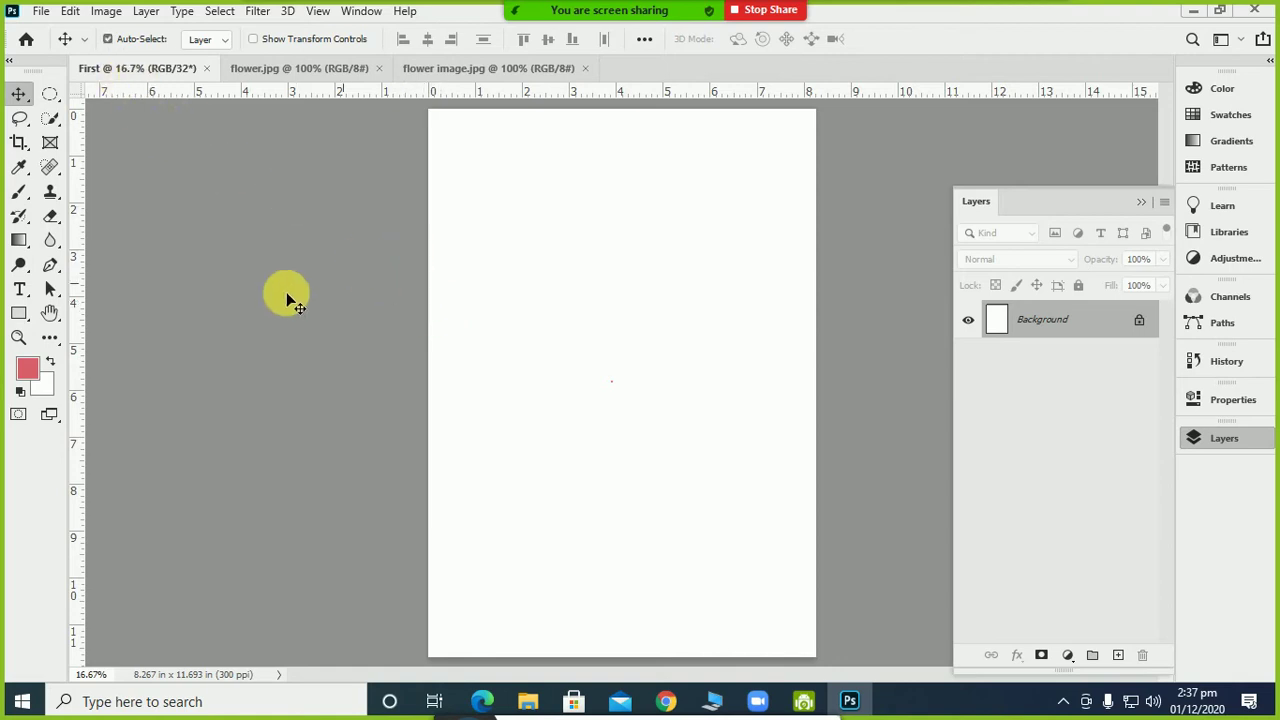
# Zoom the First document in to 100% and back out to examine the full page
pyautogui.hotkey('ctrl', '+')
pyautogui.hotkey('ctrl', '+')
pyautogui.hotkey('ctrl', '+')
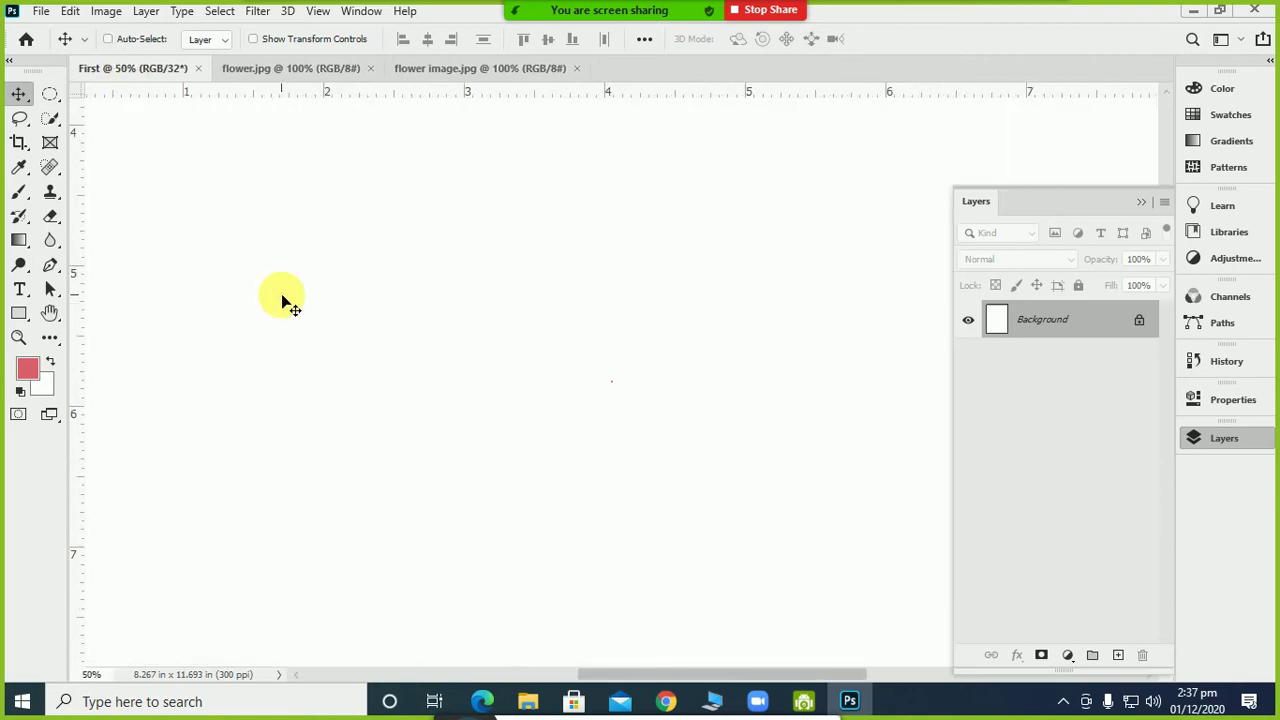
pyautogui.hotkey('ctrl', '+')
pyautogui.hotkey('ctrl', '+')
pyautogui.press('ctrl')
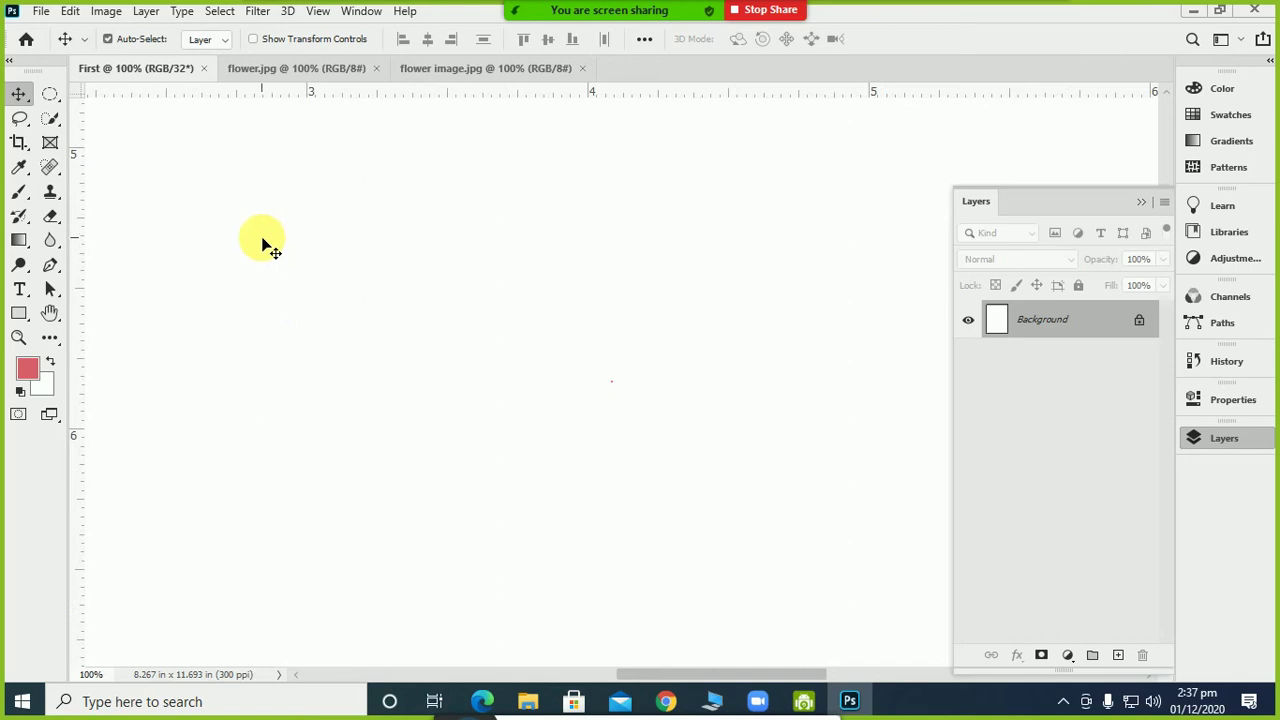
pyautogui.hotkey('ctrl', '-')
pyautogui.hotkey('ctrl', '-')
pyautogui.hotkey('ctrl', '-')
pyautogui.hotkey('ctrl', '-')
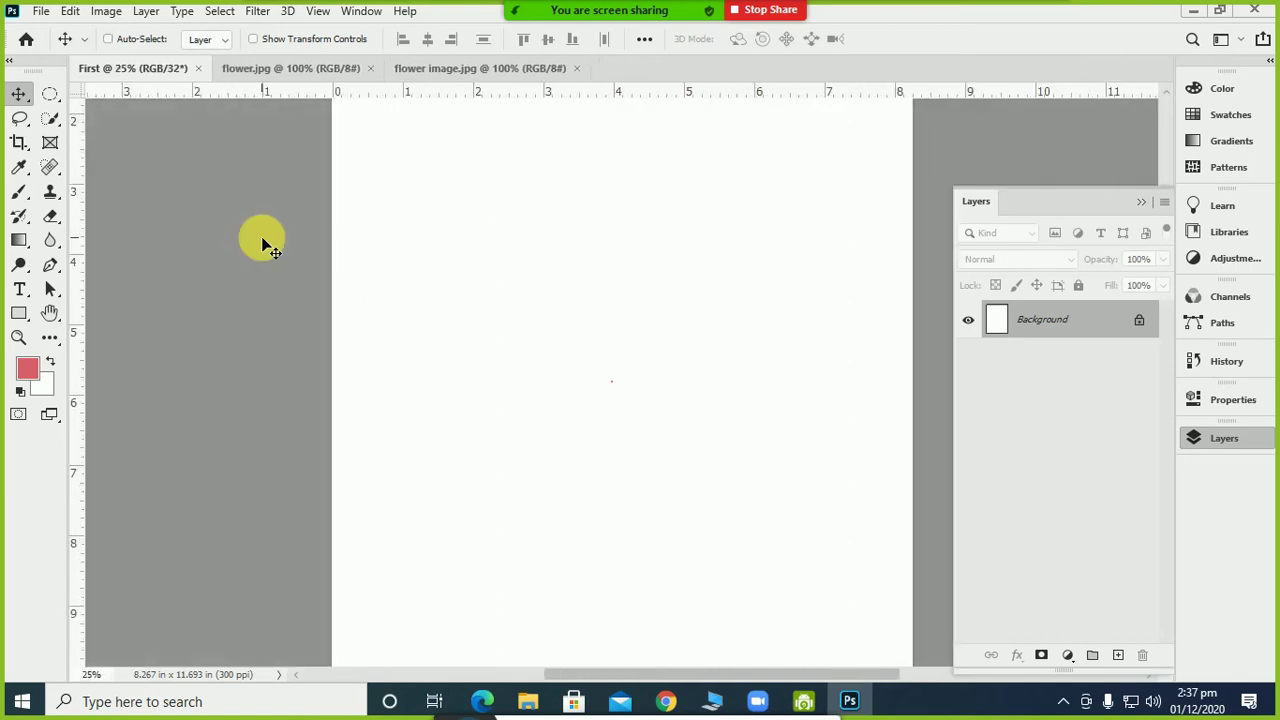
pyautogui.hotkey('ctrl', '-')
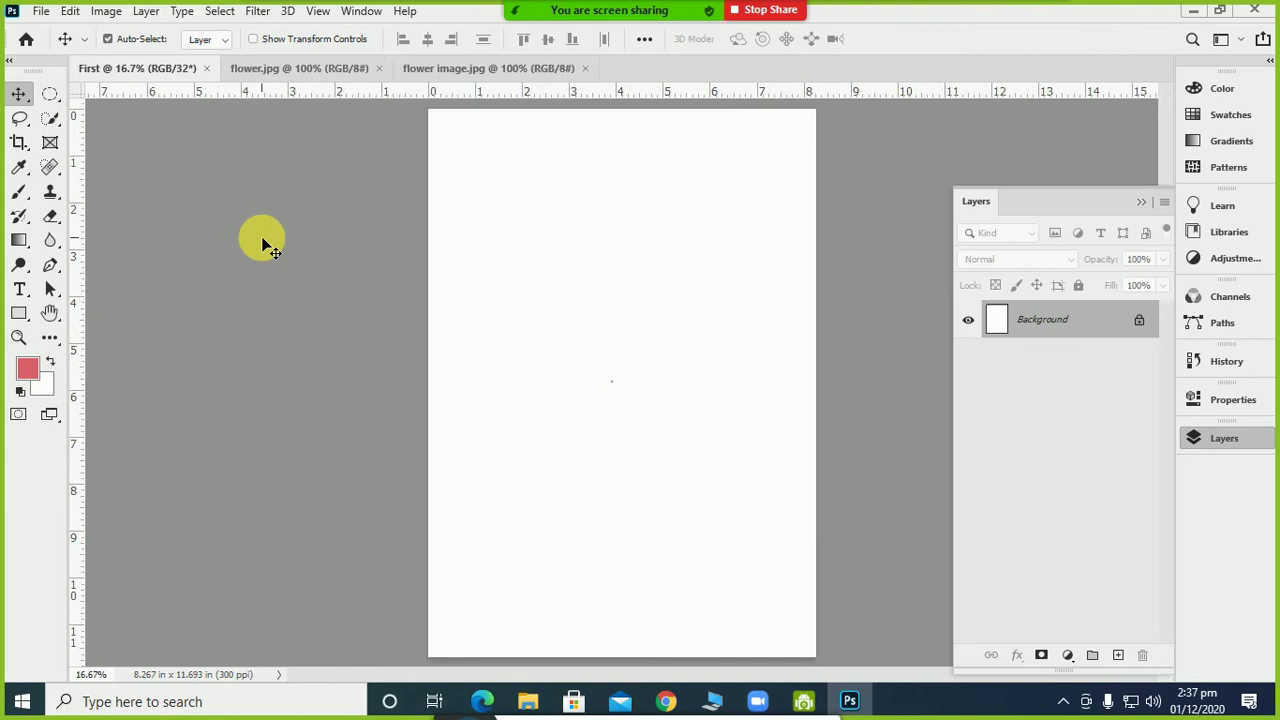
pyautogui.scroll(1, 262, 244)
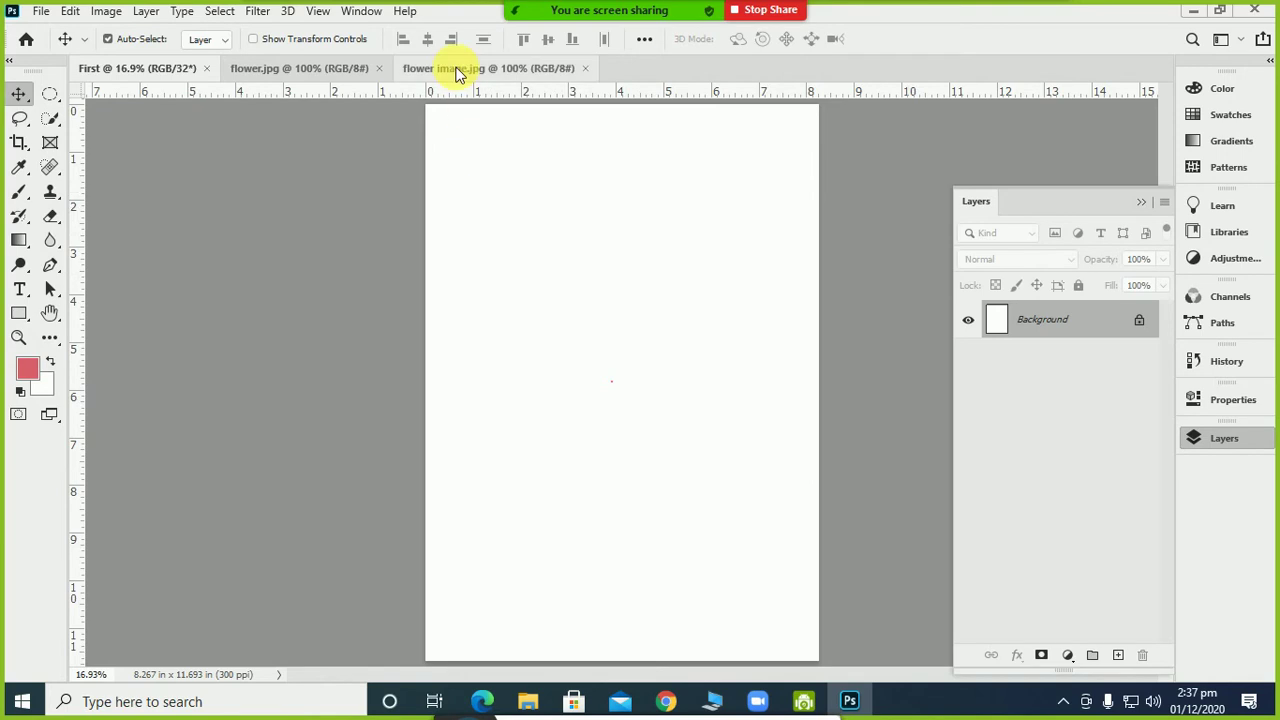
# Look at flower.jpg again and return to the First document to compare the open documents
pyautogui.click(300, 72)
pyautogui.click(300, 68)
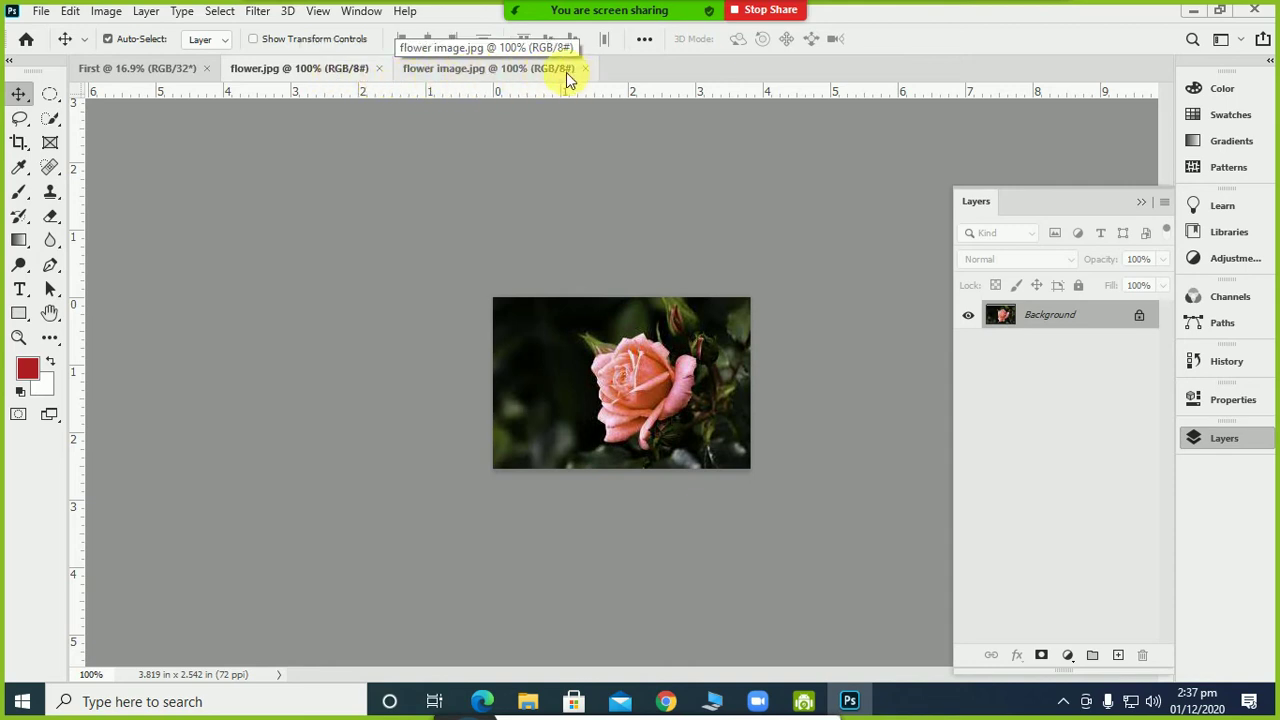
pyautogui.click(172, 68)
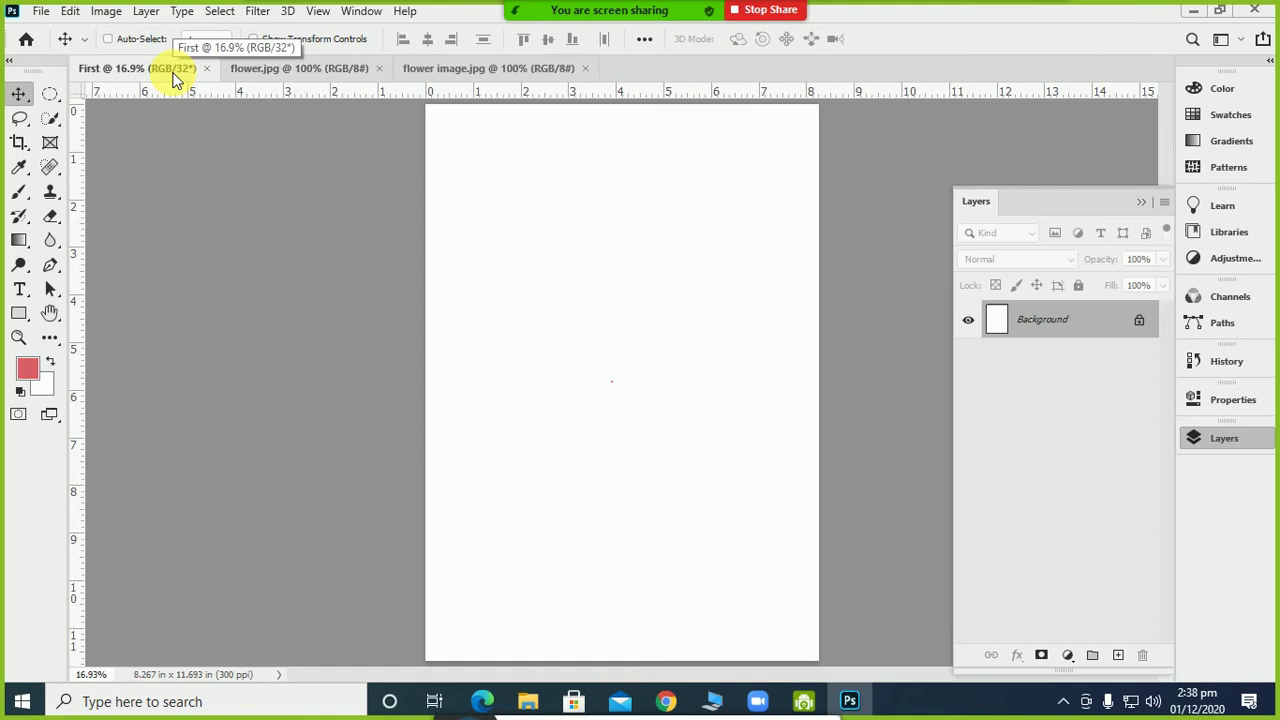
pyautogui.press('ctrl')
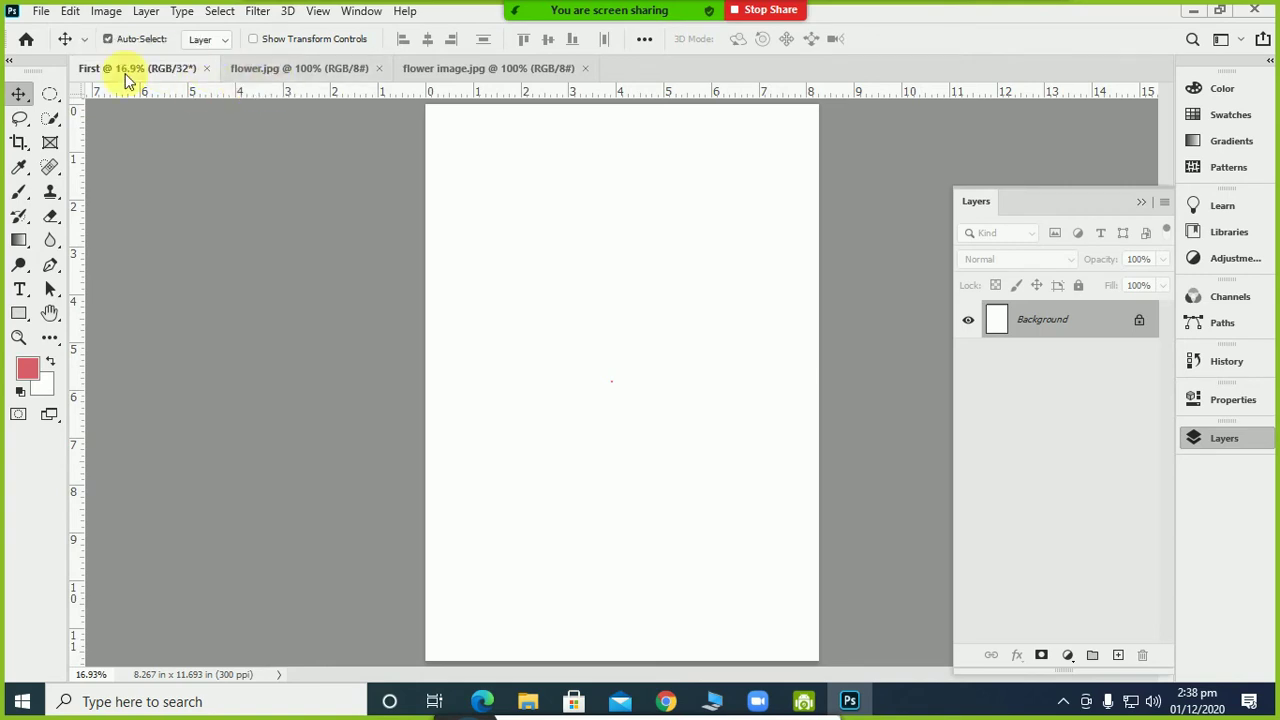
# Create a new document from the Letter print preset, 8.5 x 11 inches at 300 pixels/inch, RGB Color, 8 bit, with white background contents
pyautogui.click(38, 12)
pyautogui.click(40, 18)
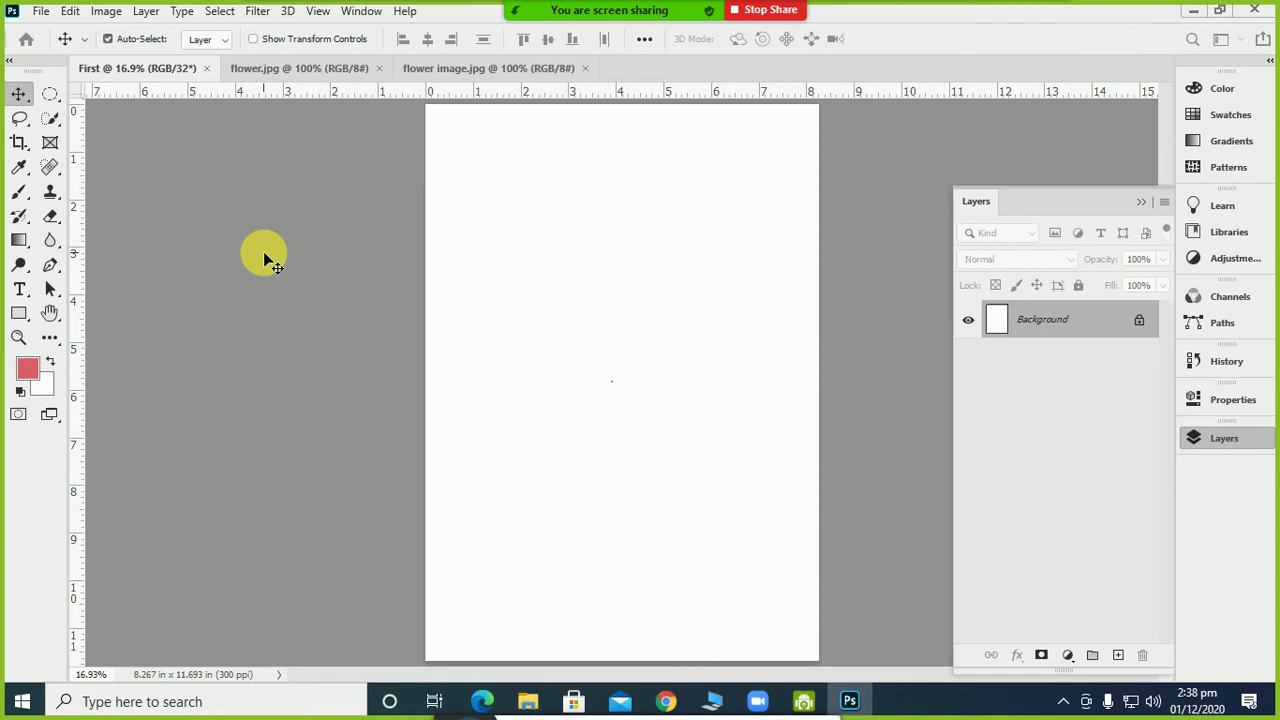
pyautogui.hotkey('ctrl', 'n')
pyautogui.click(1094, 433)
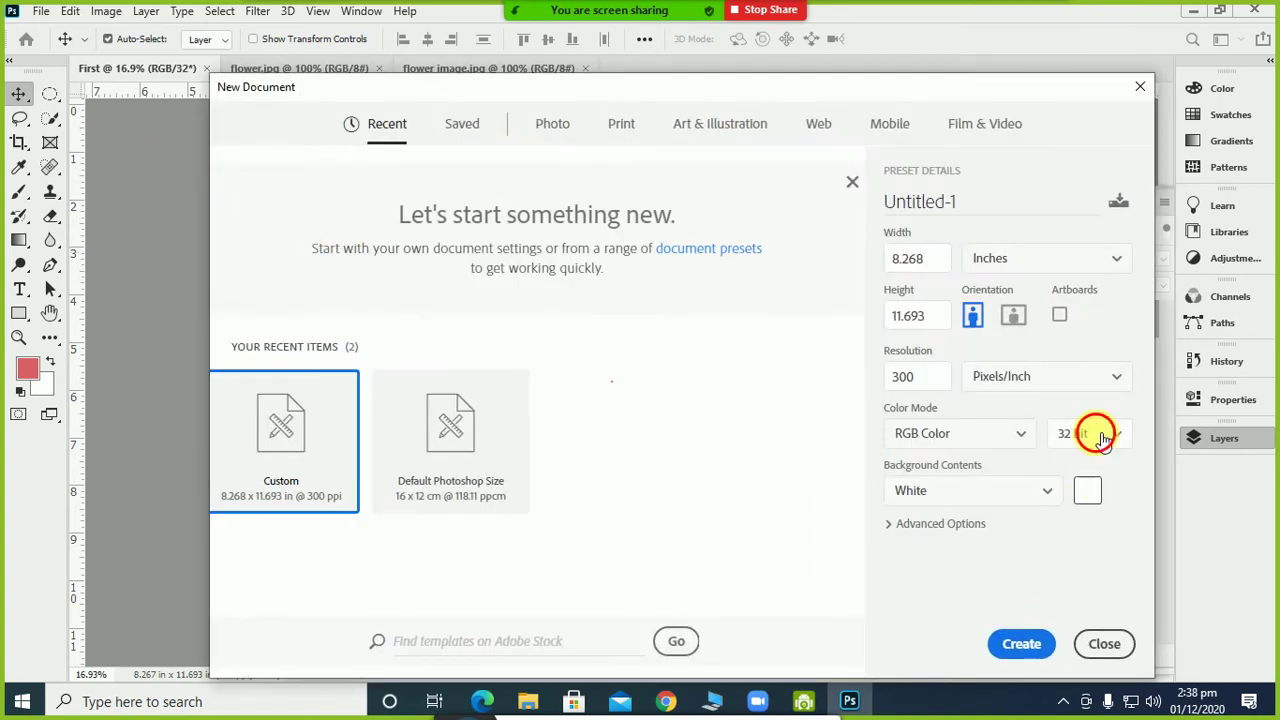
pyautogui.click(1094, 463)
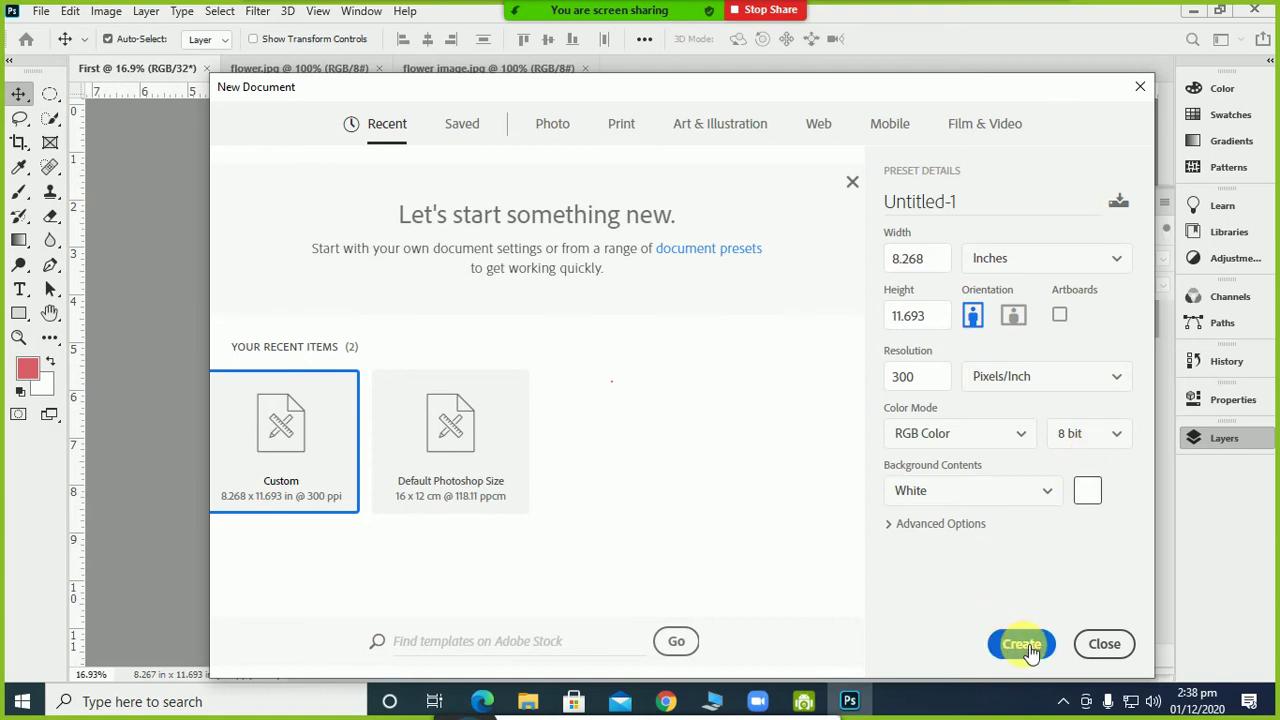
pyautogui.click(632, 125)
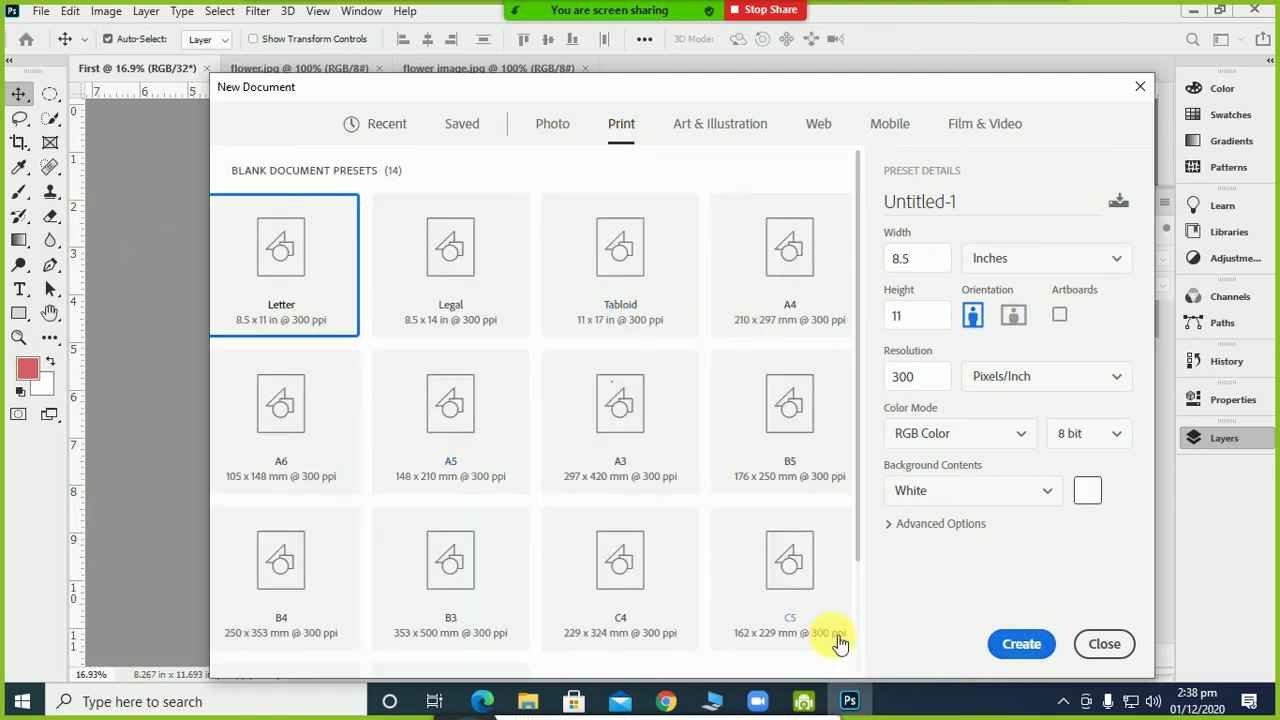
pyautogui.click(1018, 648)
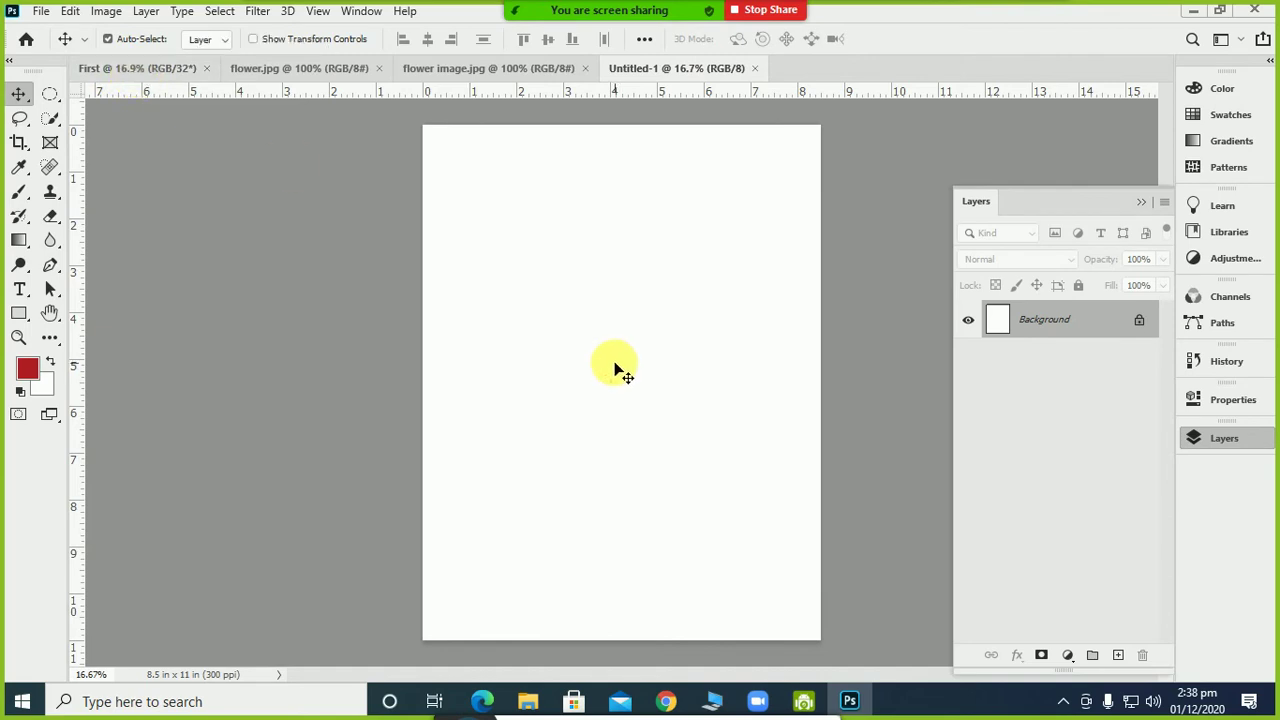
pyautogui.press('ctrl')
pyautogui.scroll(1, 606, 362)
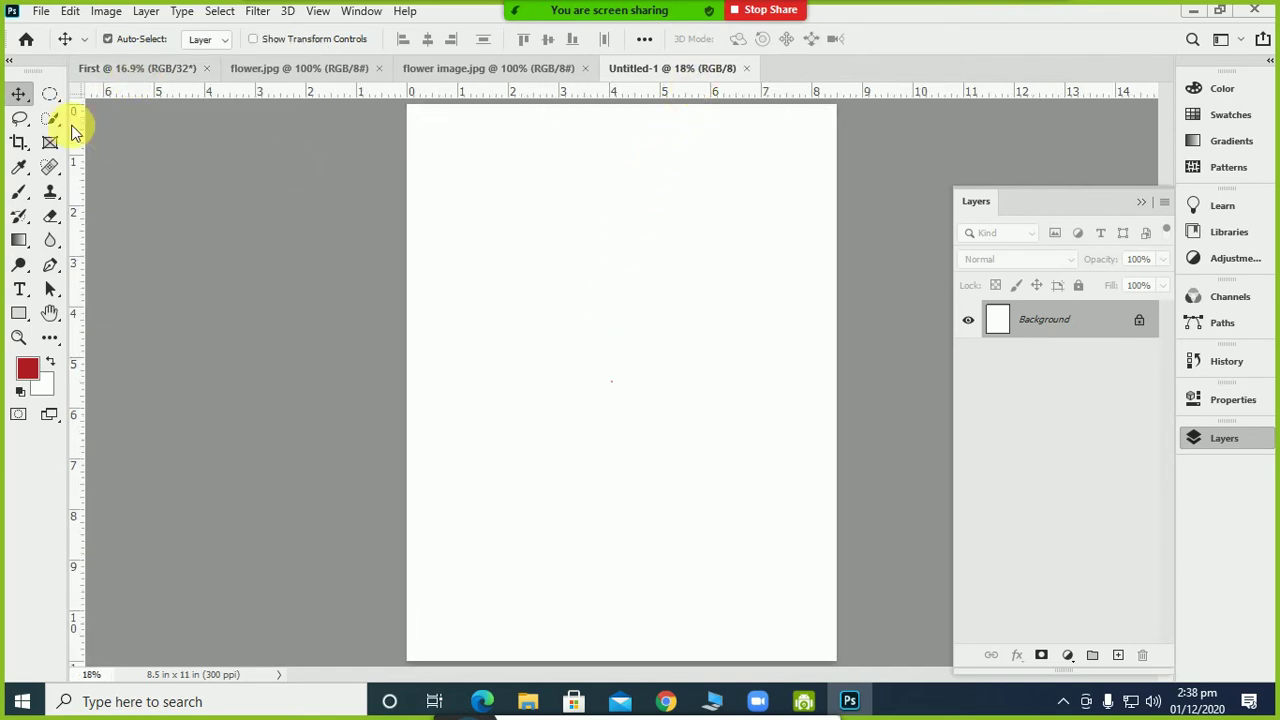
# View flower.jpg and the tulip document, collapsing the Layers panel and expanding it again
pyautogui.click(138, 69)
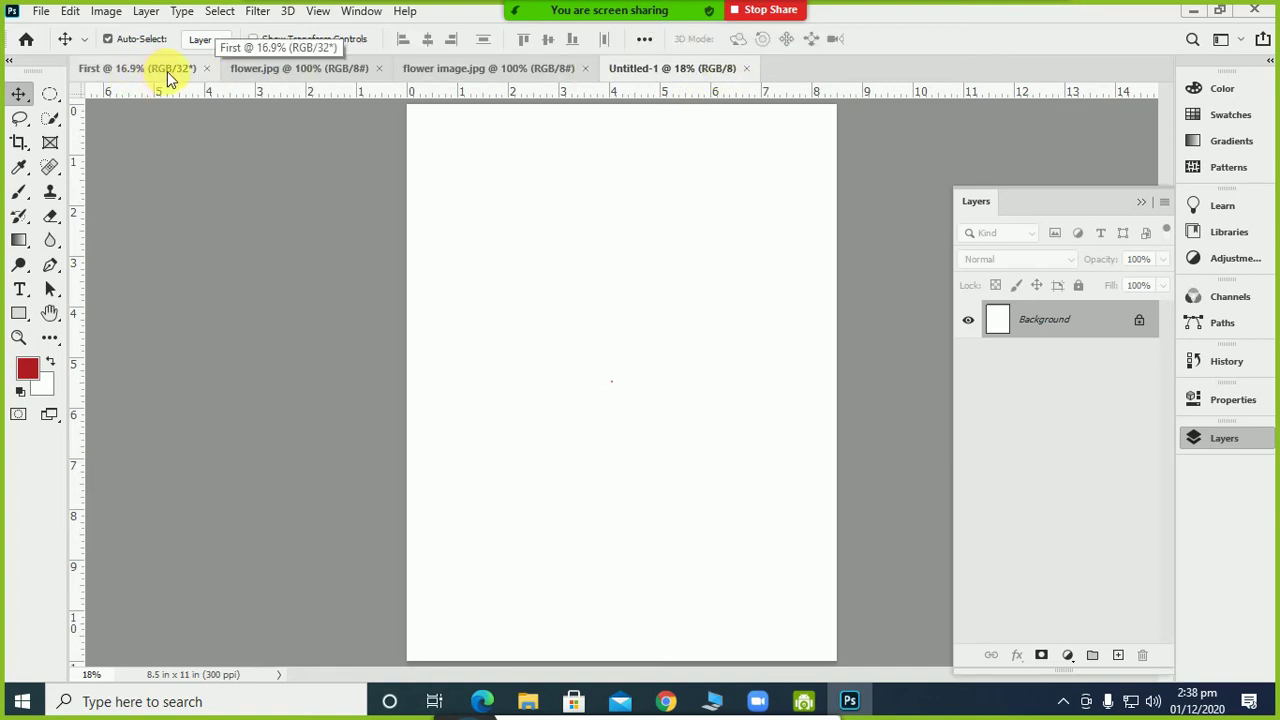
pyautogui.click(250, 70)
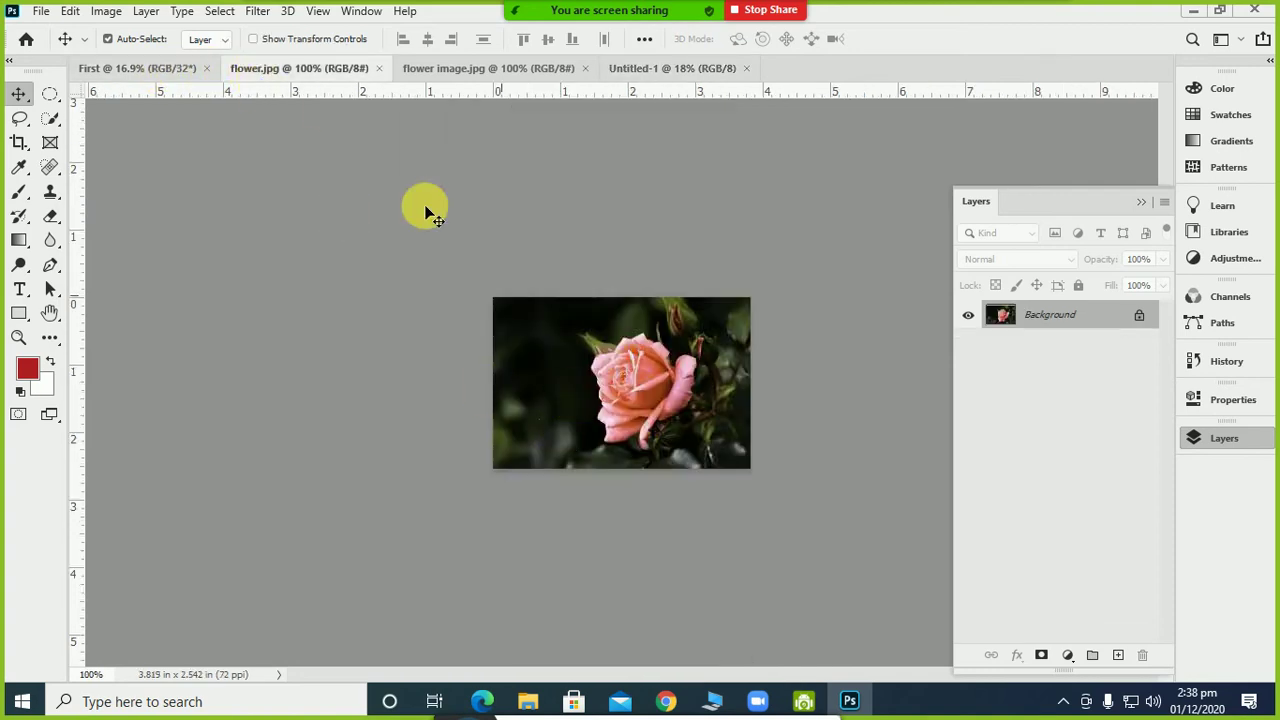
pyautogui.moveTo(614, 12)
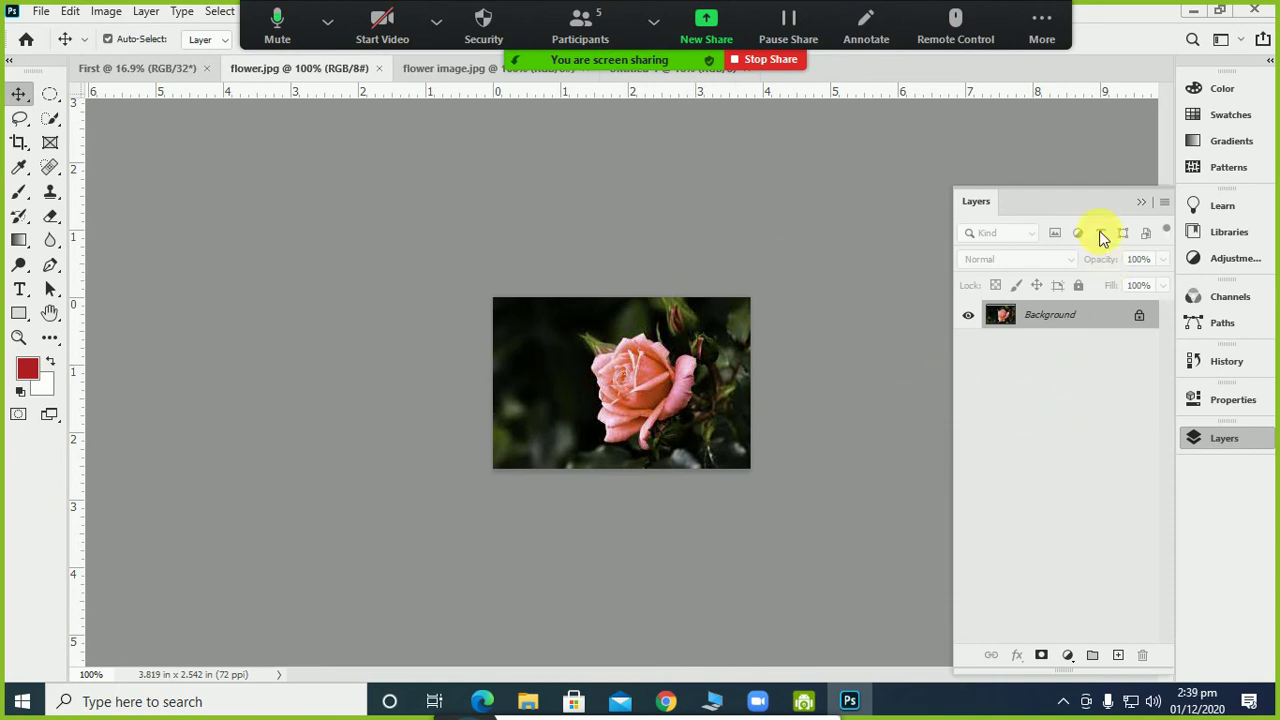
pyautogui.click(1141, 201)
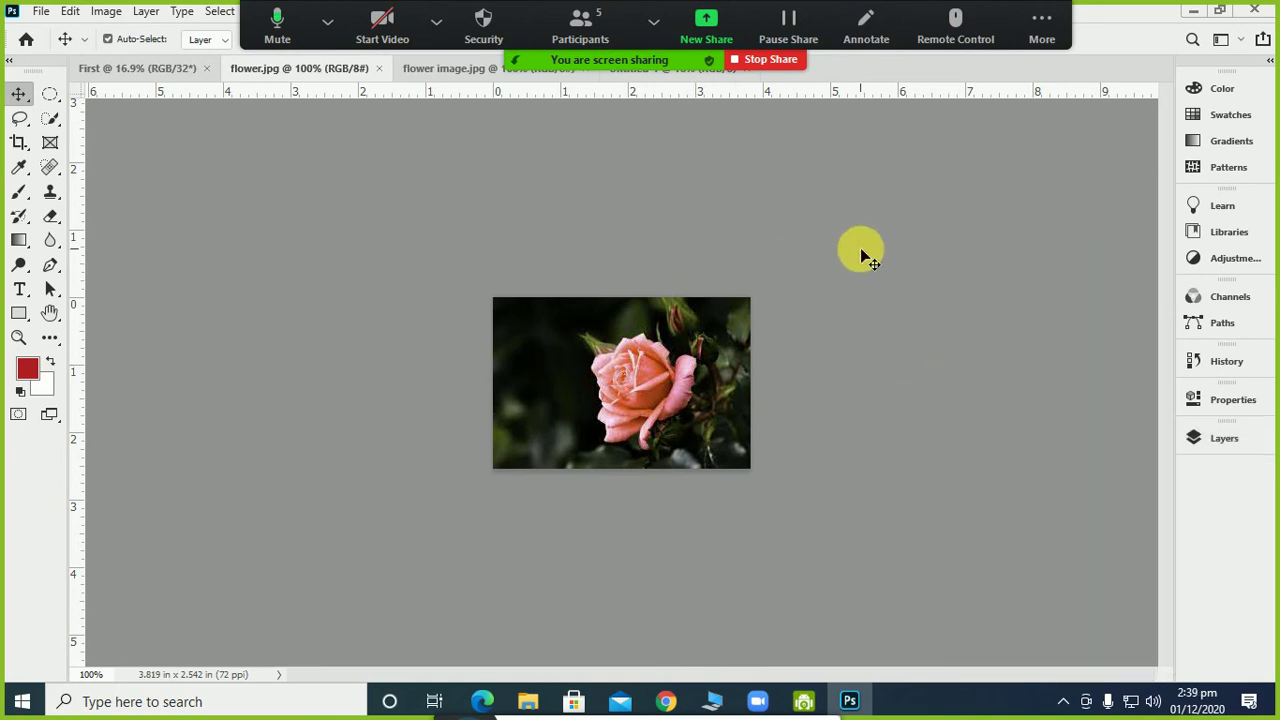
pyautogui.click(434, 76)
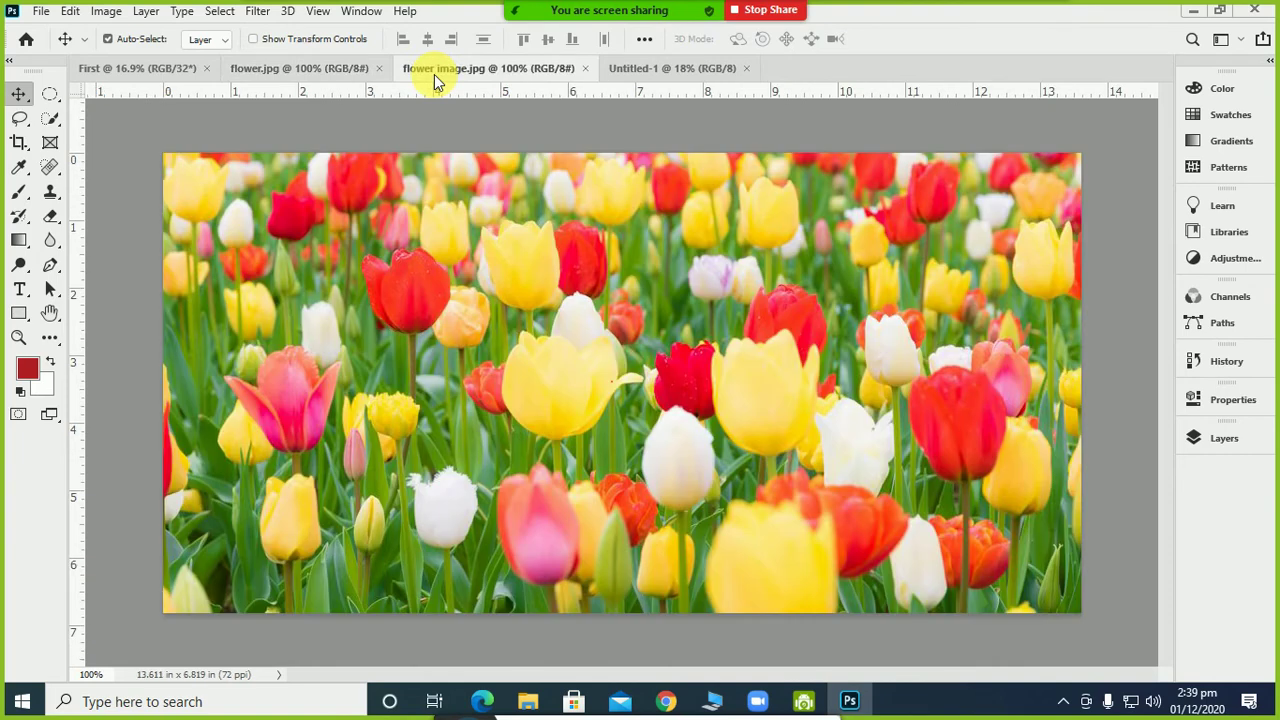
pyautogui.click(1208, 438)
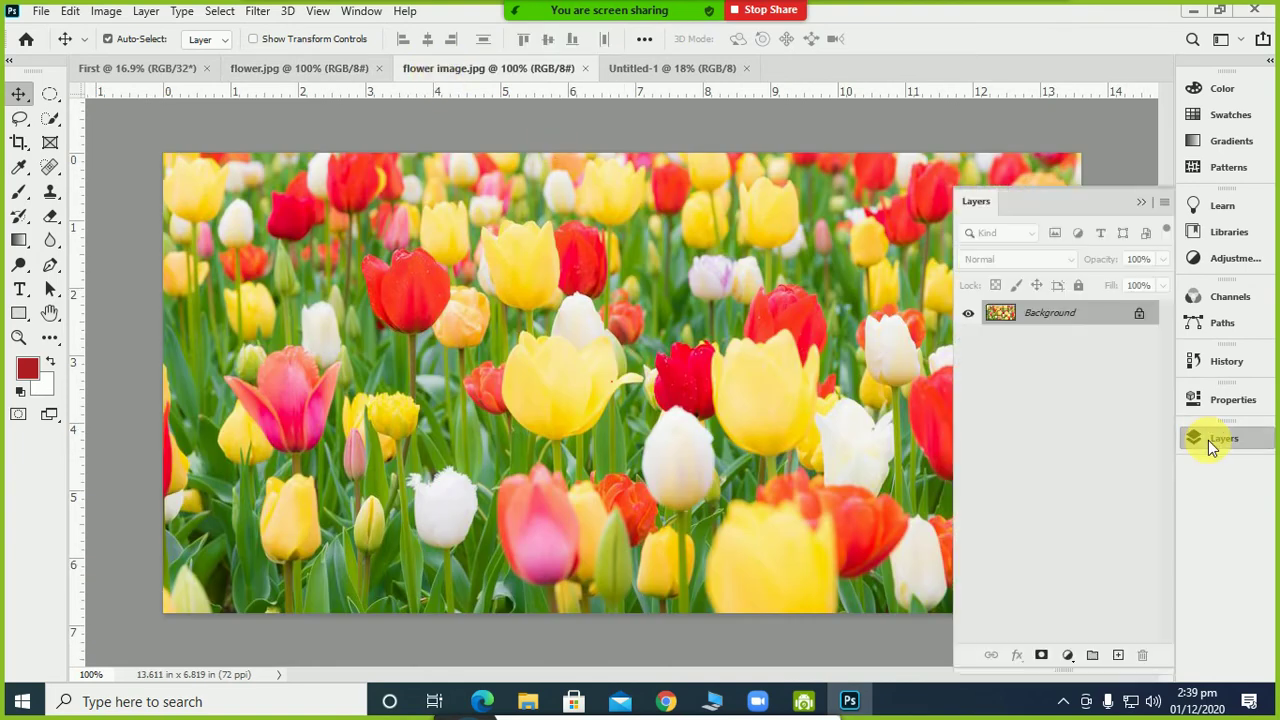
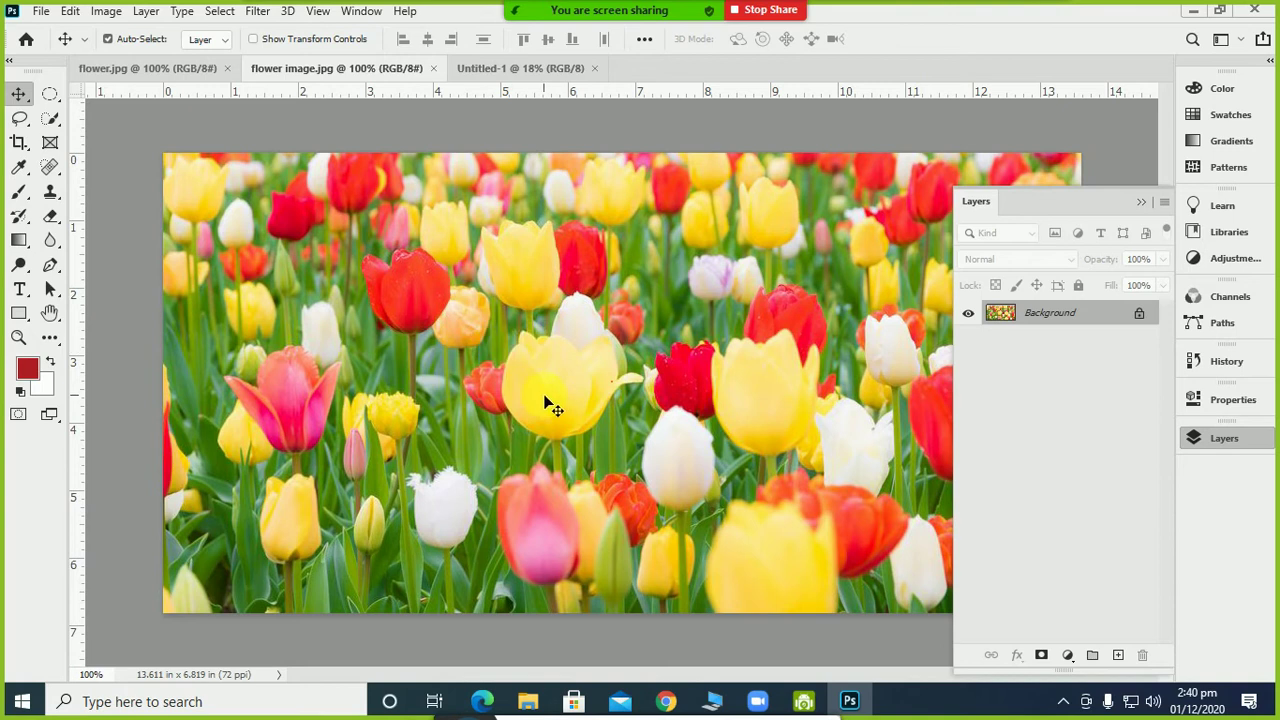
# Add a new empty layer to the tulip document and hide its Background layer
pyautogui.click(582, 274)
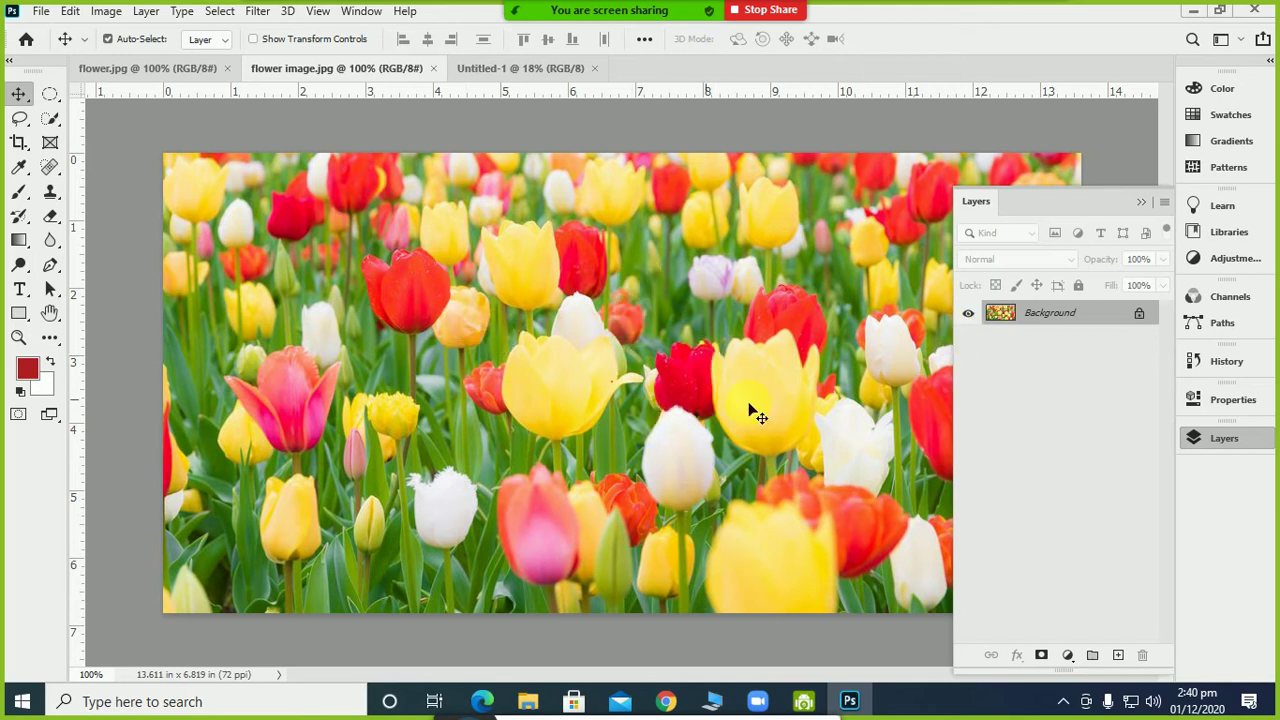
pyautogui.click(1118, 655)
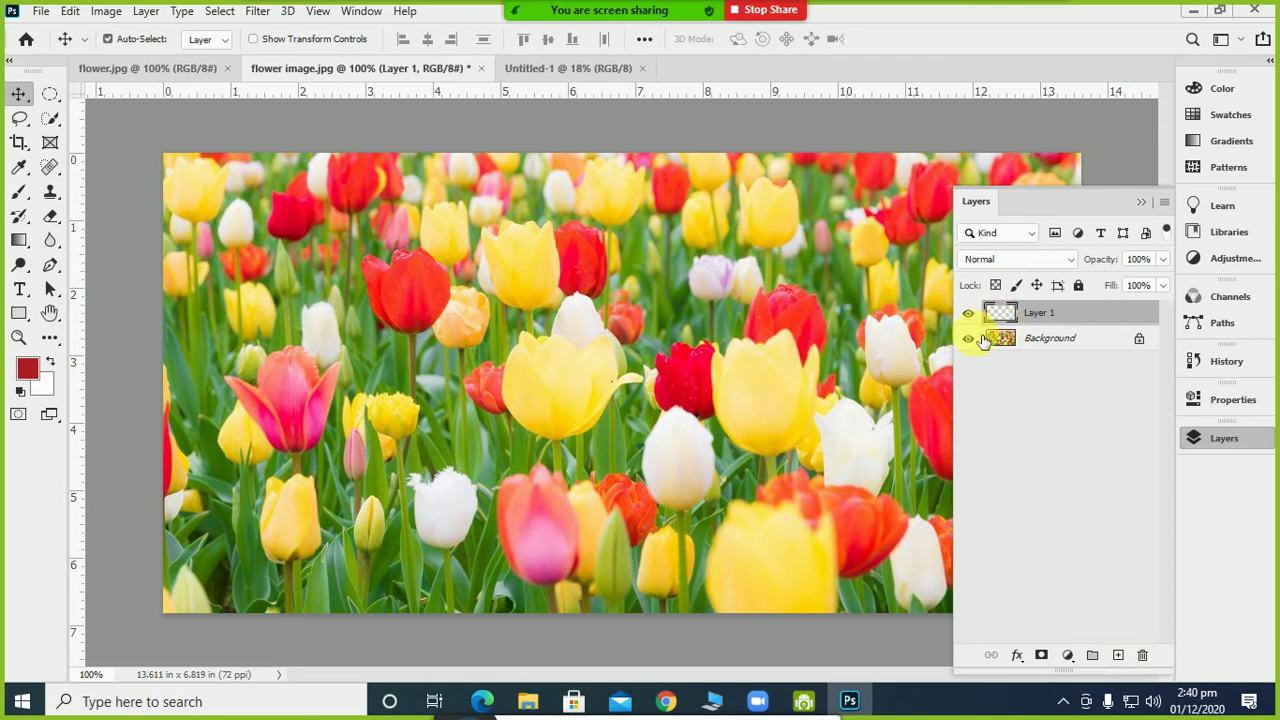
pyautogui.click(972, 340)
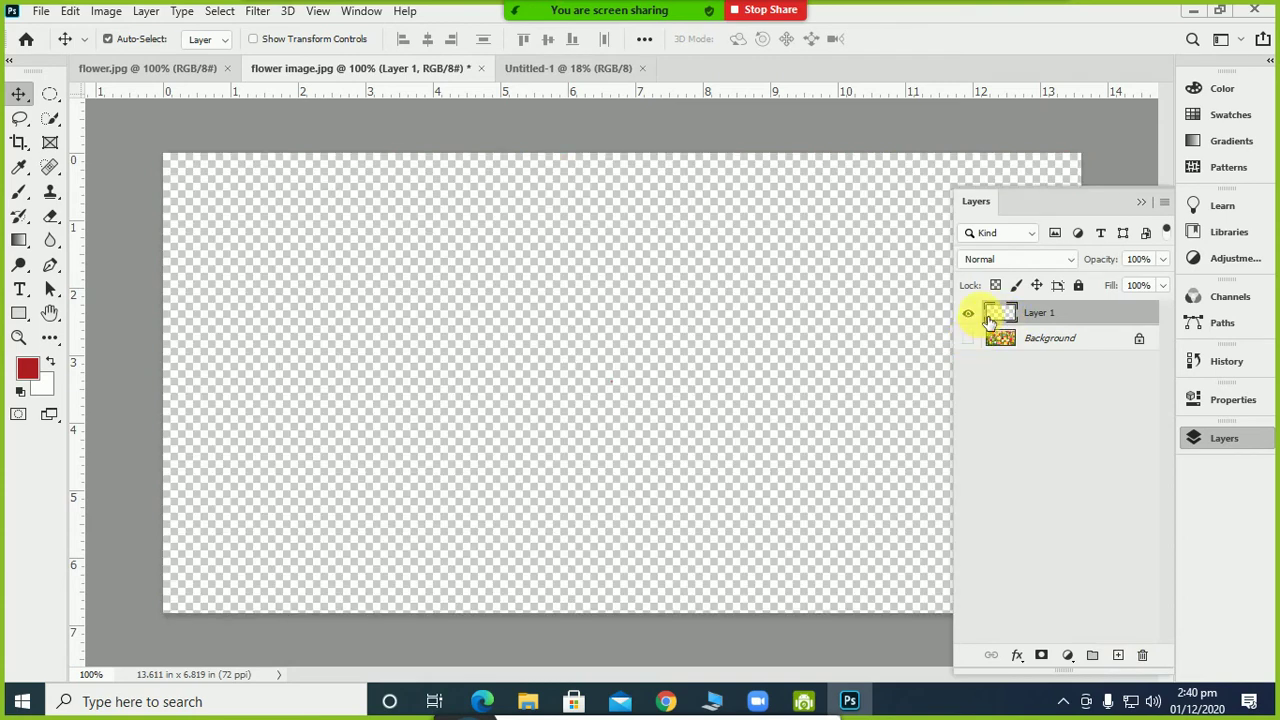
# Bring up the Untitled-1 document and add a new empty layer above its Background
pyautogui.click(555, 69)
pyautogui.moveTo(1037, 323); pyautogui.dragTo(1130, 668)
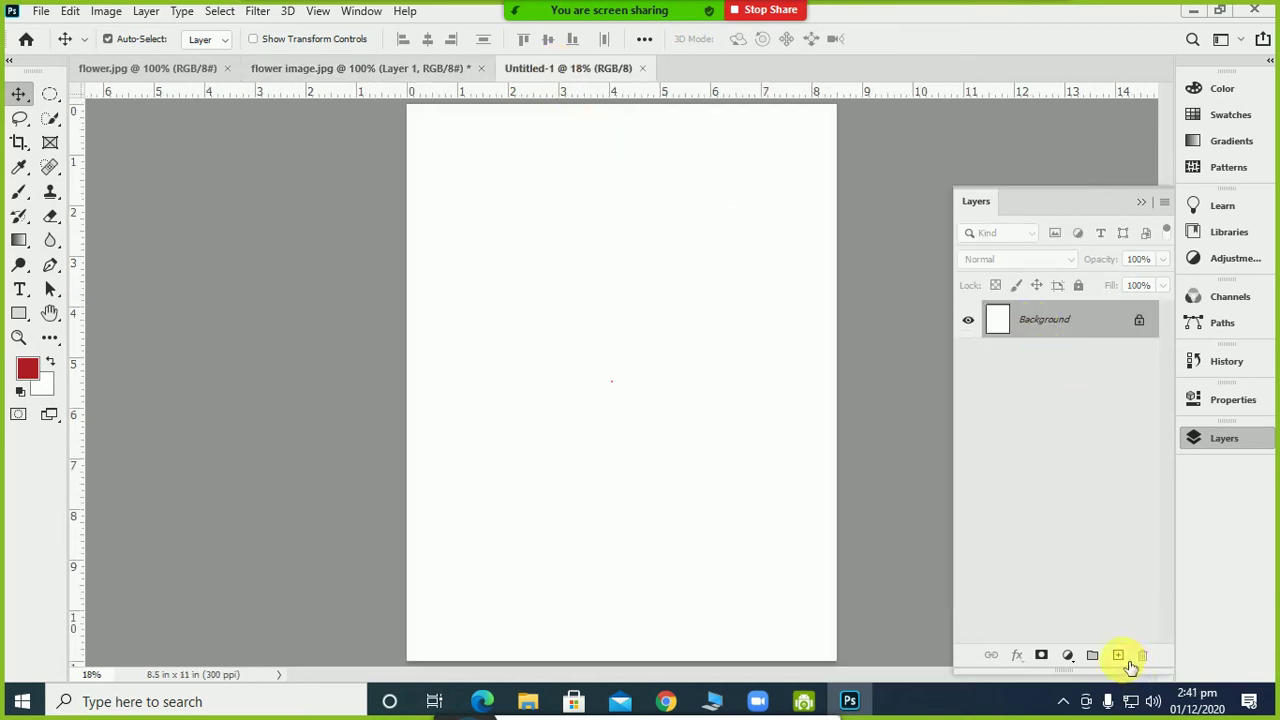
pyautogui.click(1128, 662)
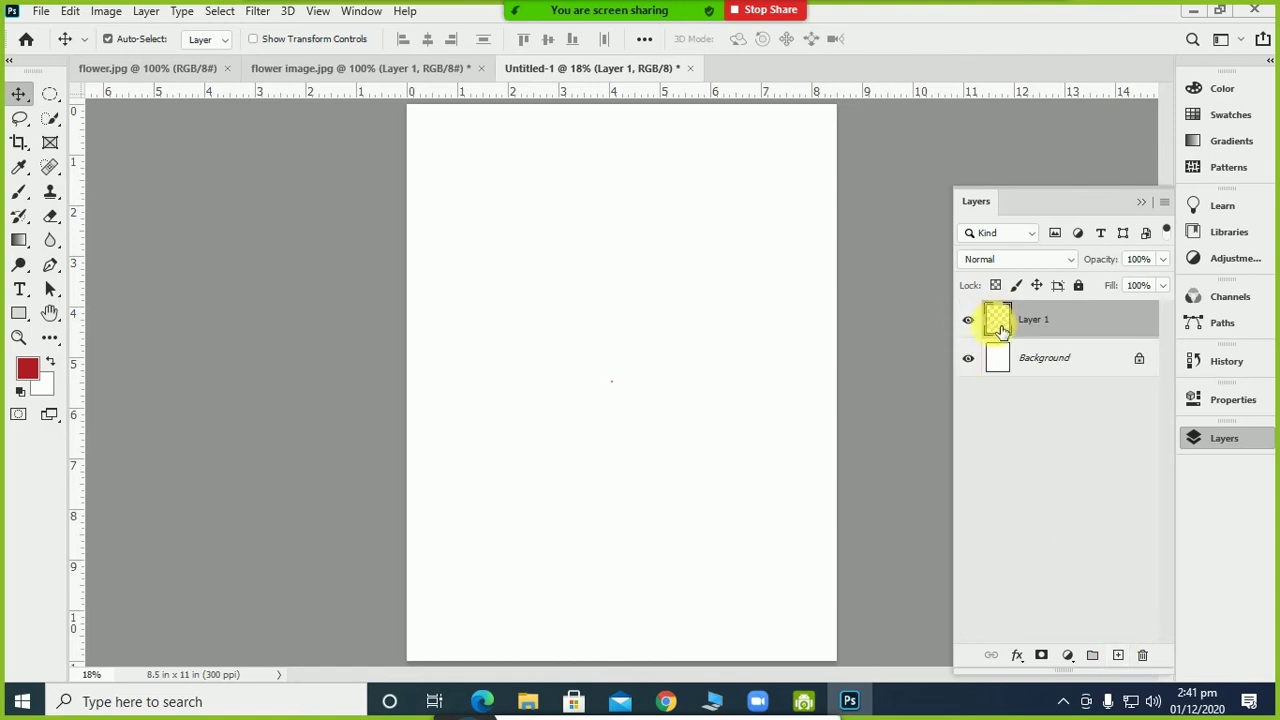
# Hide and show the Background layer of Untitled-1 twice to examine the new layer's transparency
pyautogui.click(968, 358)
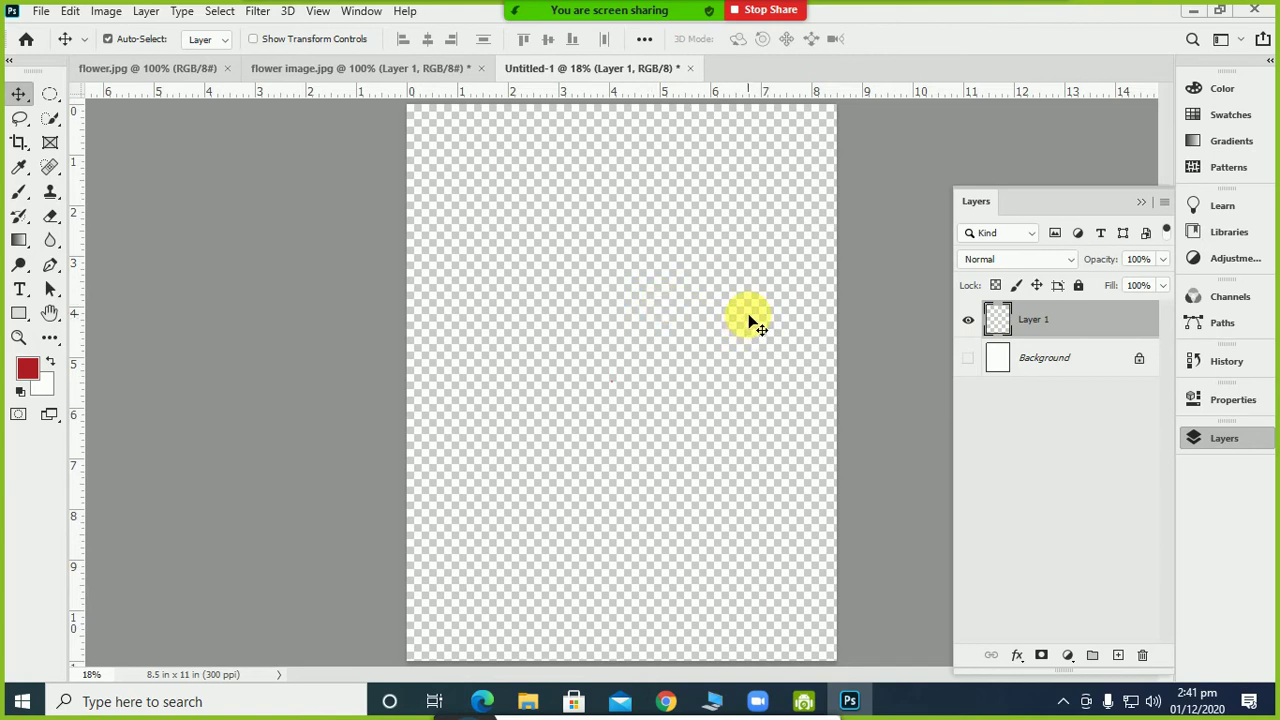
pyautogui.click(973, 366)
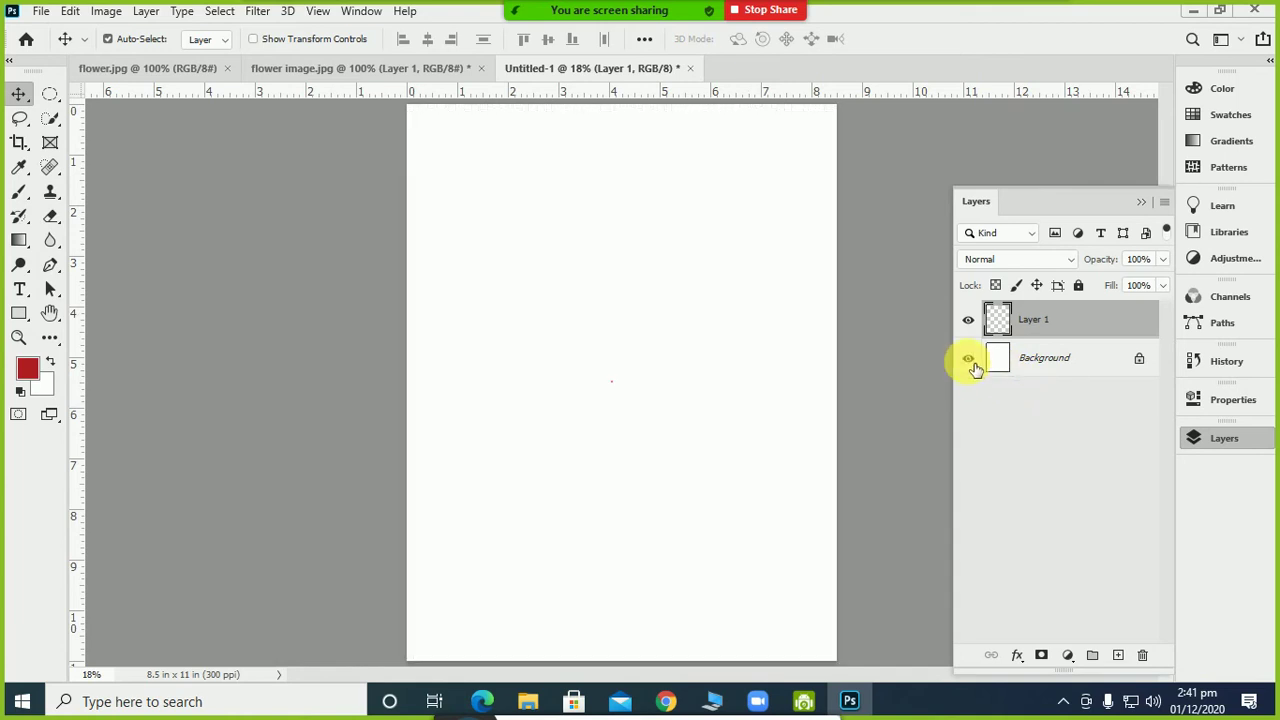
pyautogui.click(969, 360)
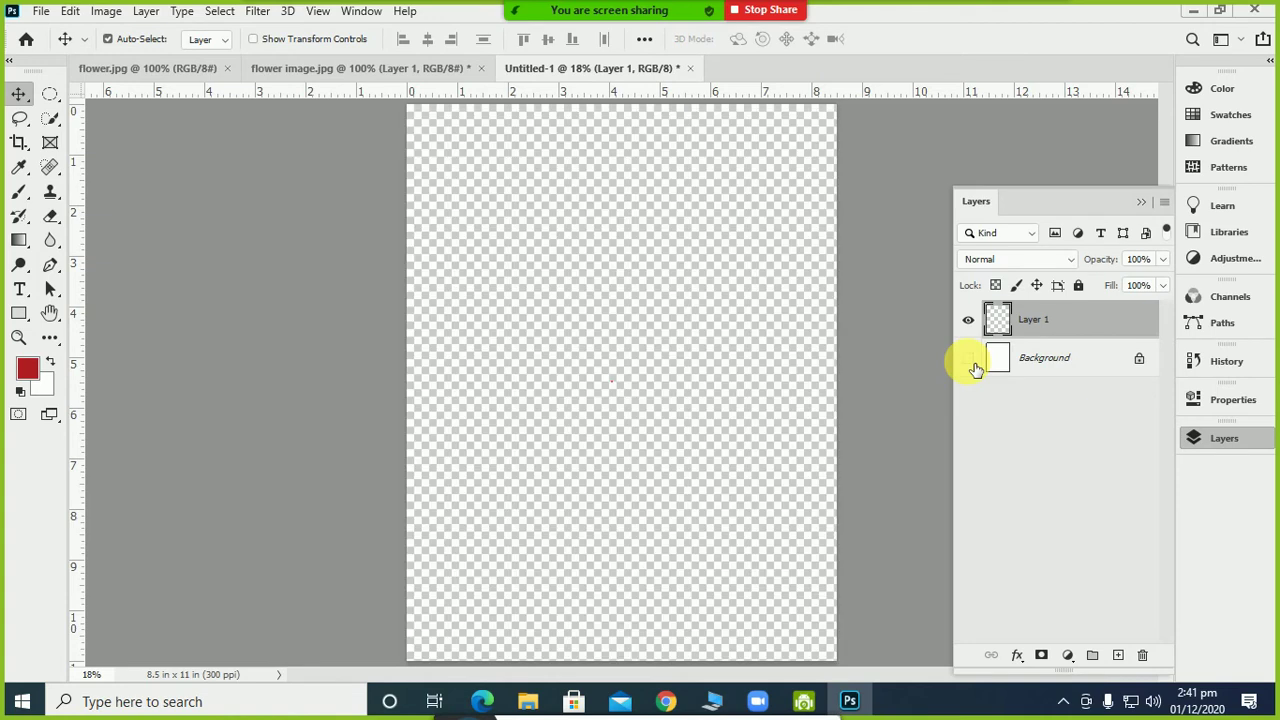
pyautogui.click(971, 360)
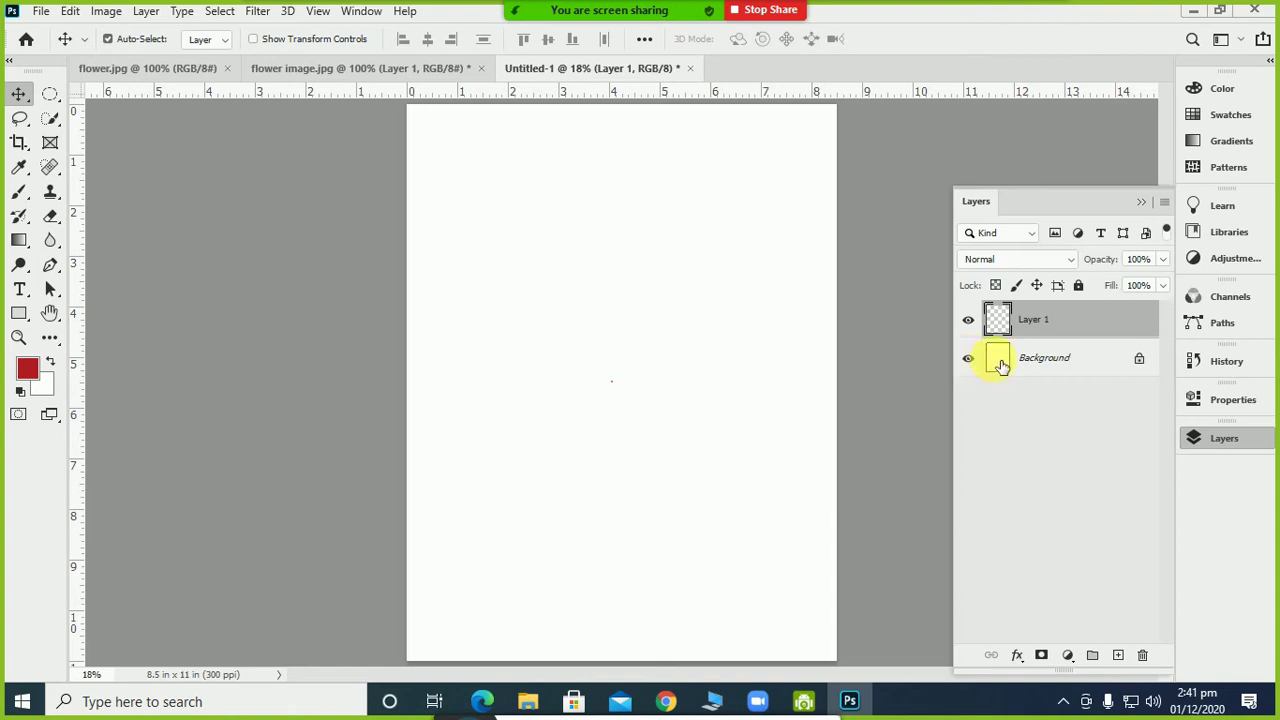
# Switch from the Background layer back to Layer 1 and hide the Background layer
pyautogui.click(1022, 366)
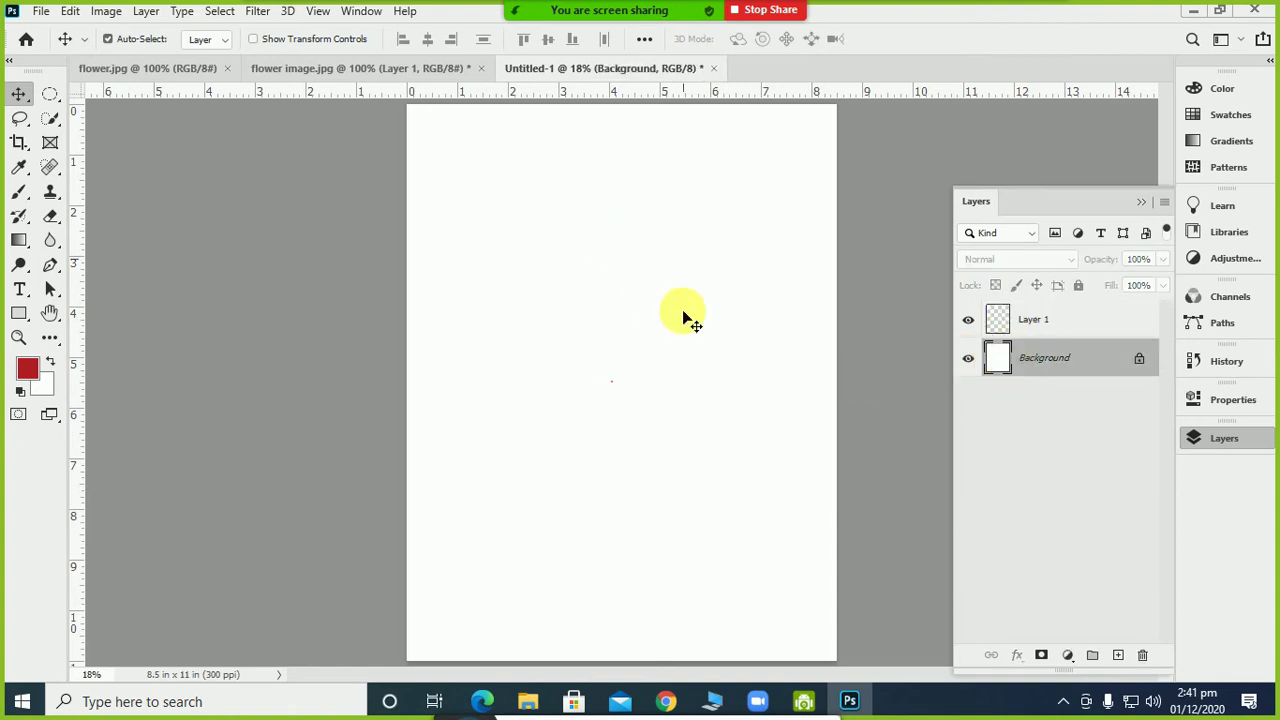
pyautogui.click(1008, 320)
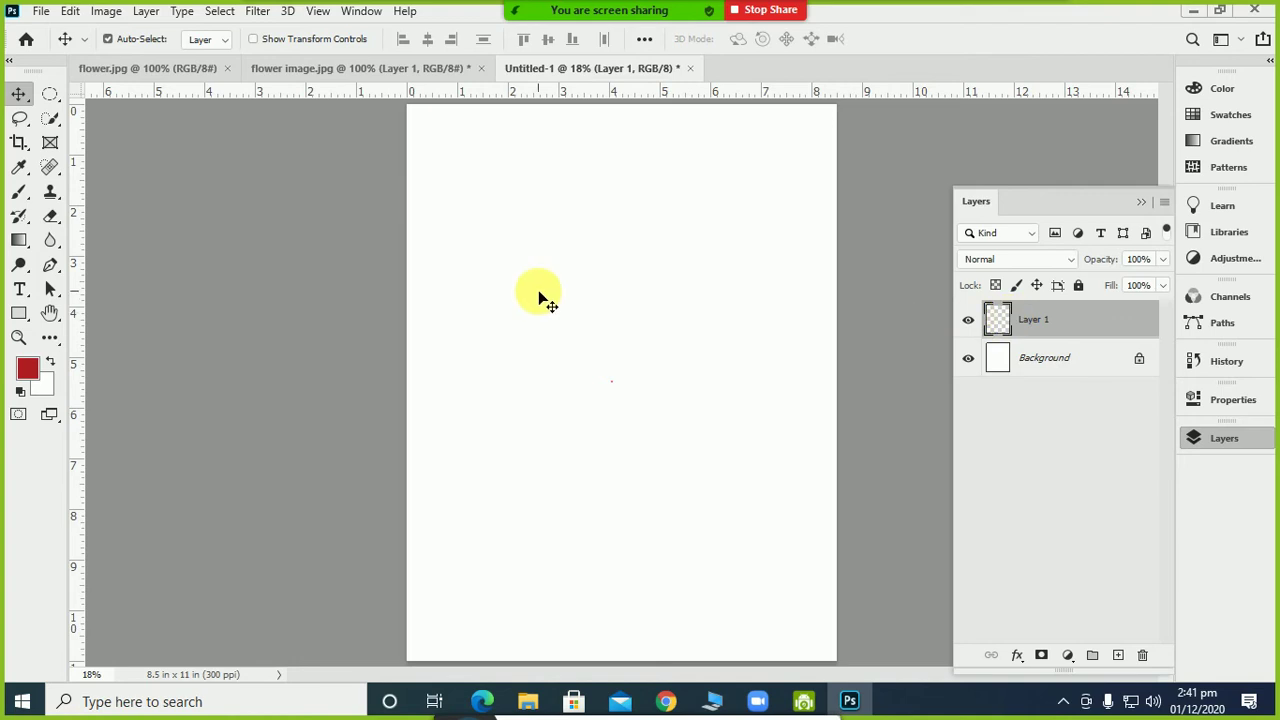
pyautogui.click(968, 360)
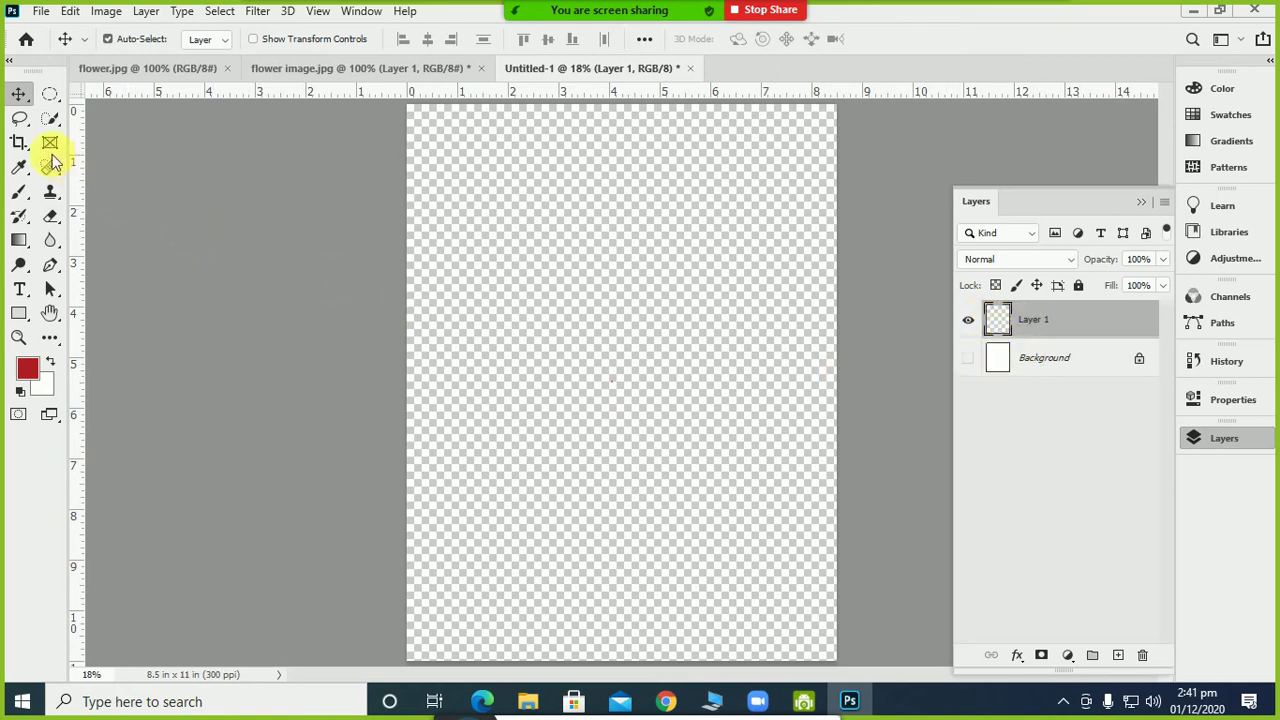
# Examine the marquee tool variants and the Eraser tool's options
pyautogui.click(49, 97)
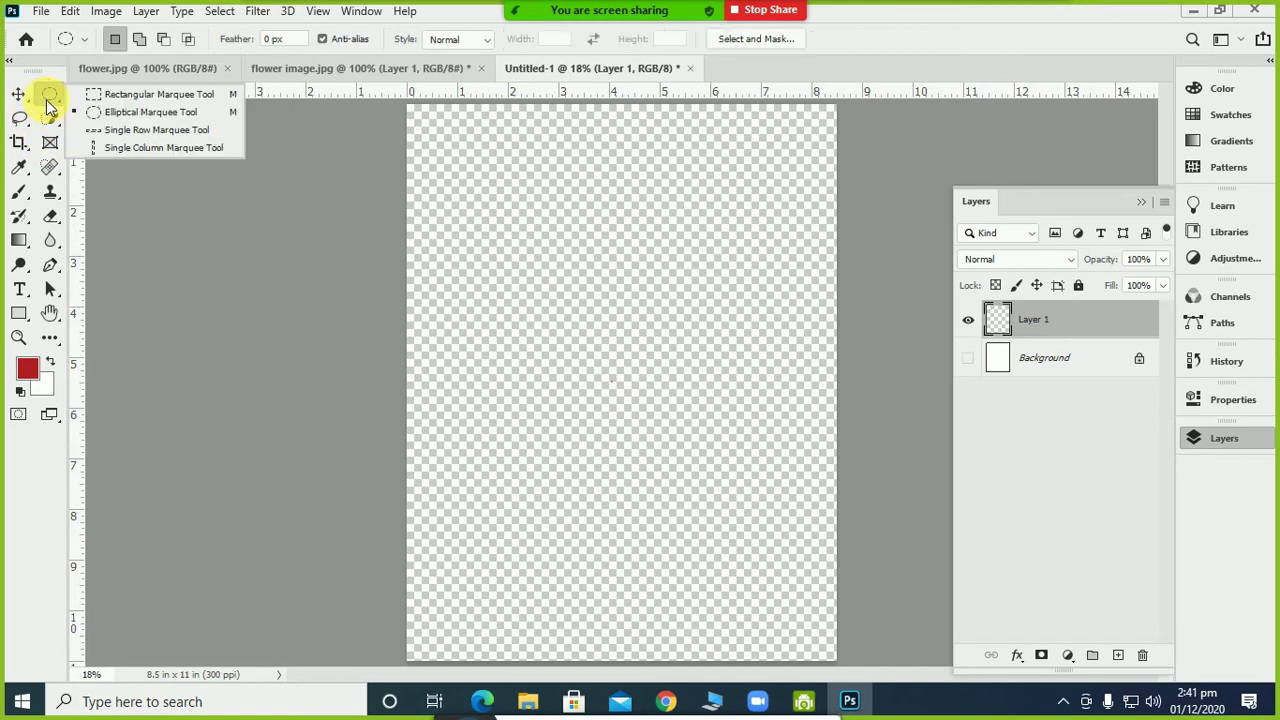
pyautogui.click(160, 240)
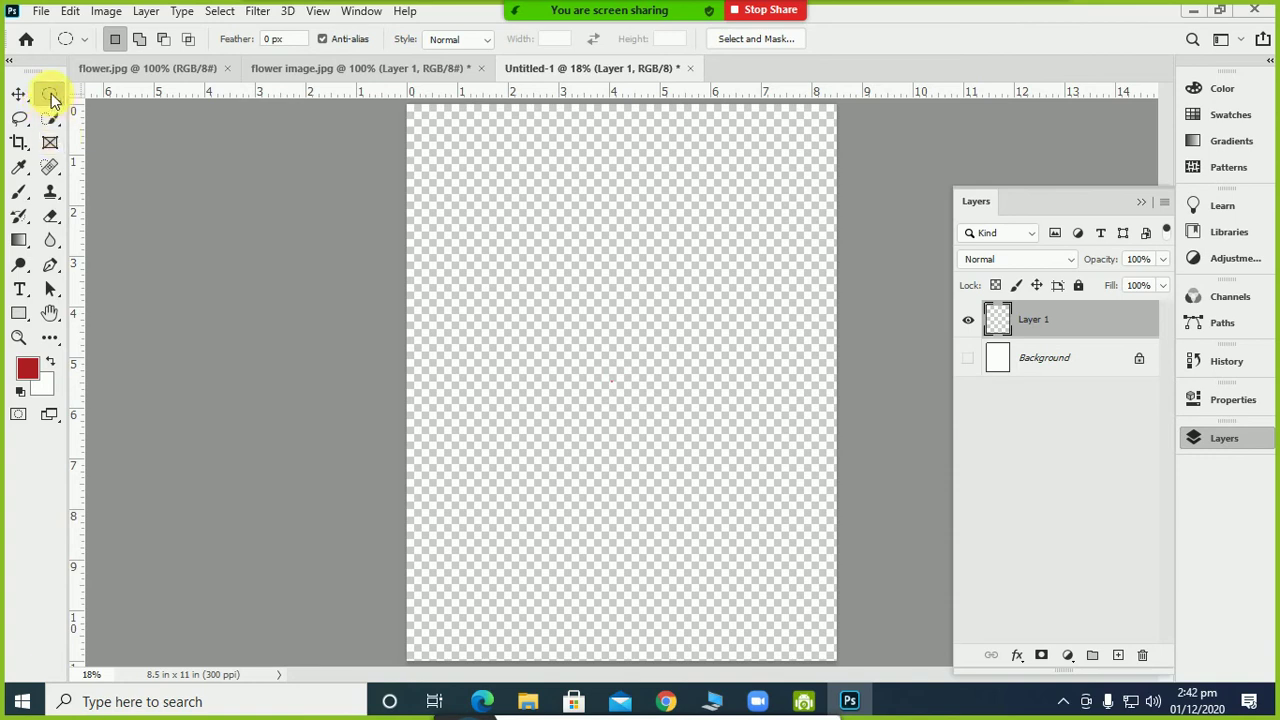
pyautogui.click(52, 100)
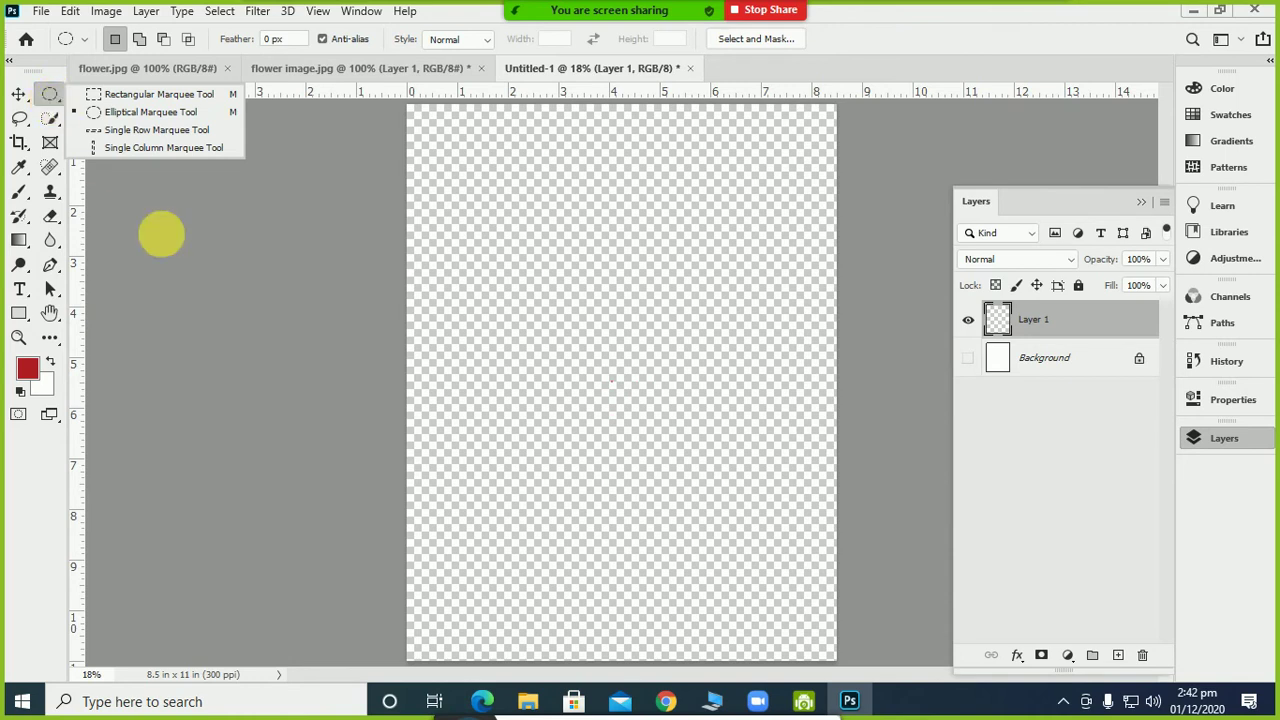
pyautogui.click(165, 240)
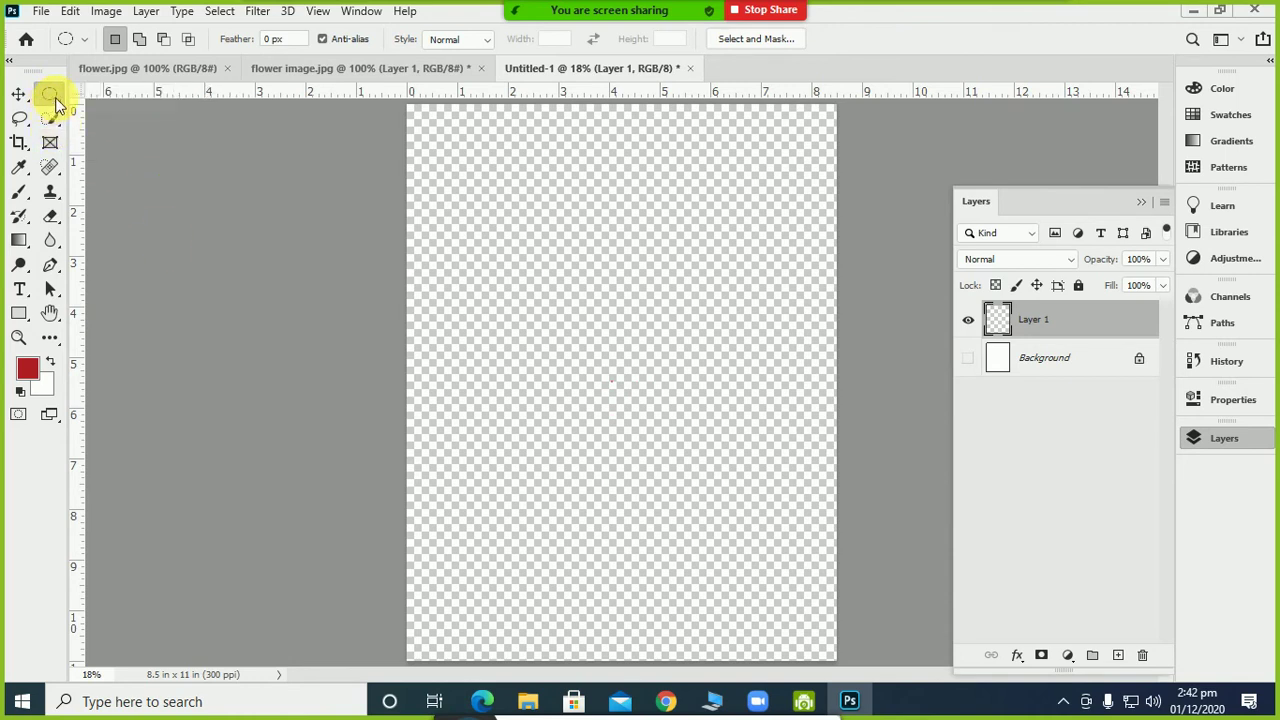
pyautogui.click(54, 100)
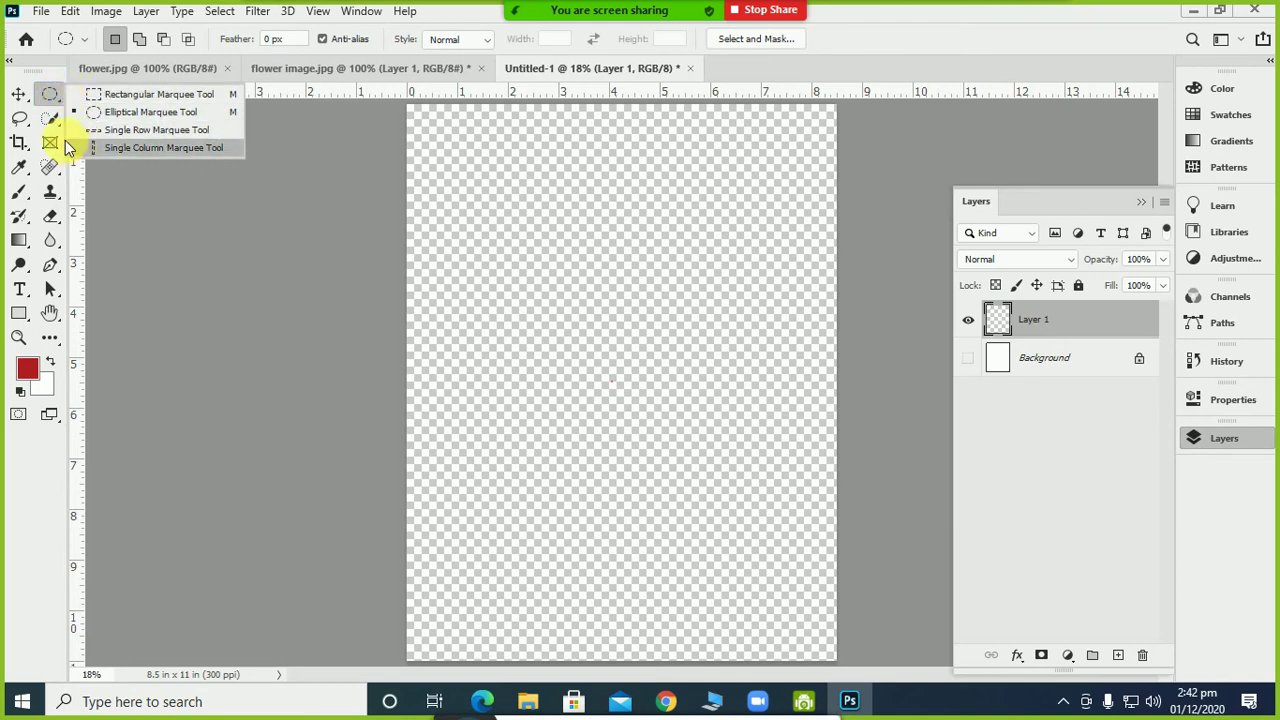
pyautogui.click(53, 105)
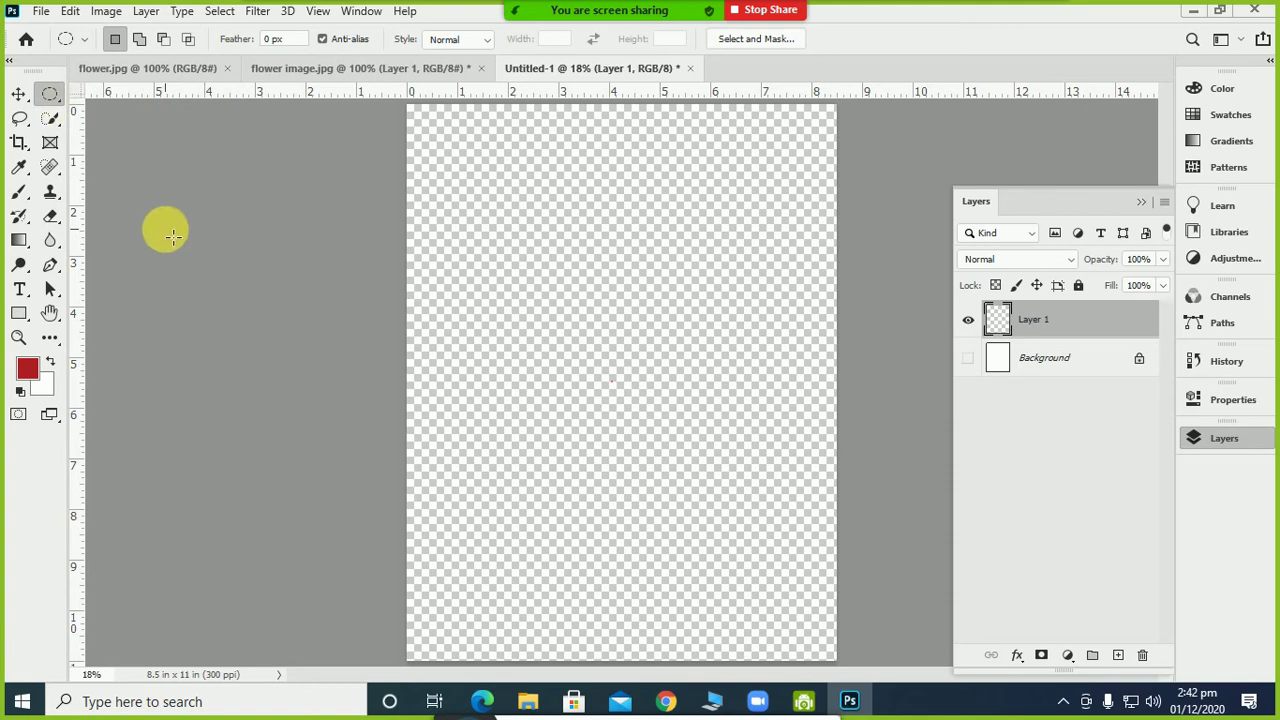
pyautogui.click(50, 216)
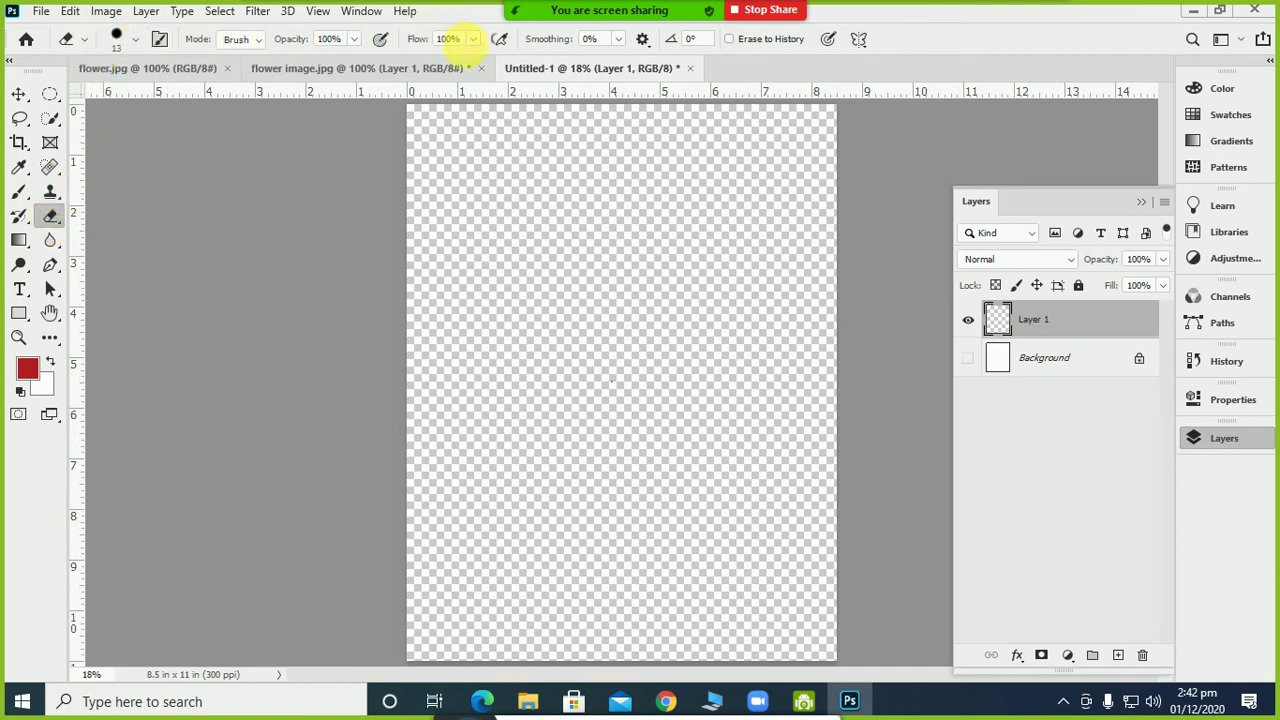
# Draw a rectangular marquee selection about 4 in wide and 3.4 in tall in the upper middle of the page and dismiss the meeting time notice
pyautogui.click(50, 97)
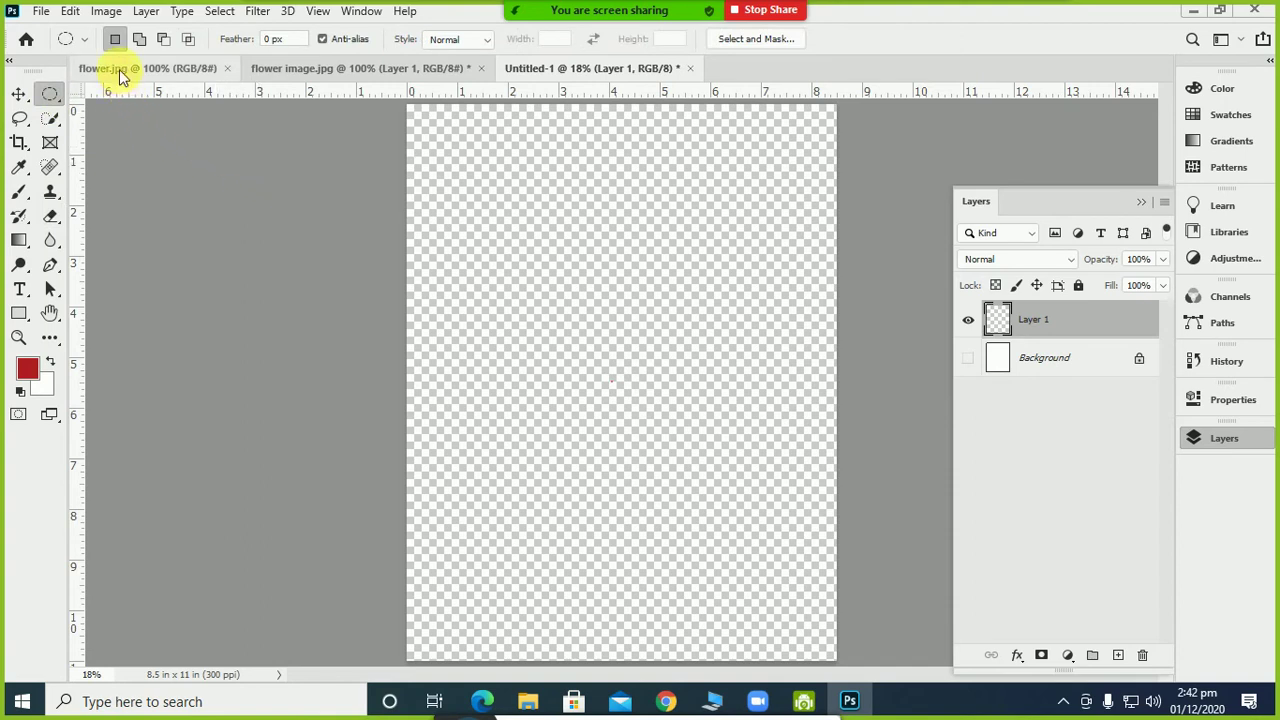
pyautogui.rightClick(50, 97)
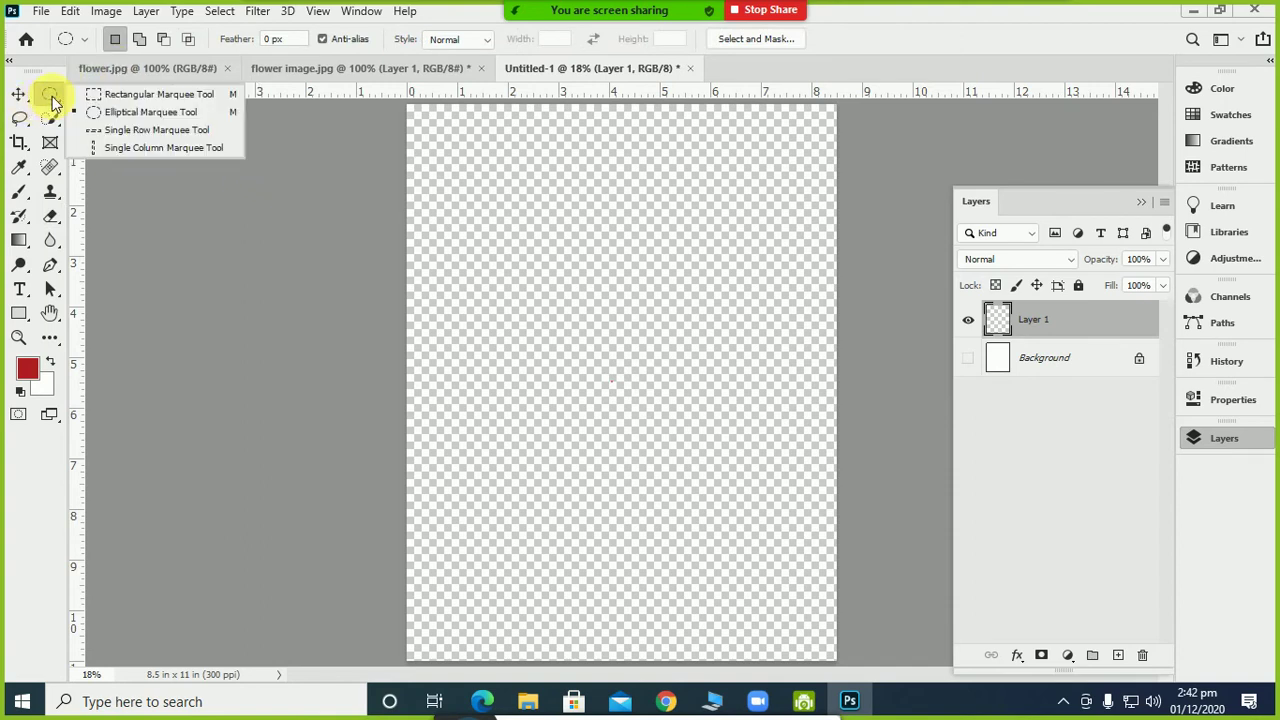
pyautogui.click(109, 95)
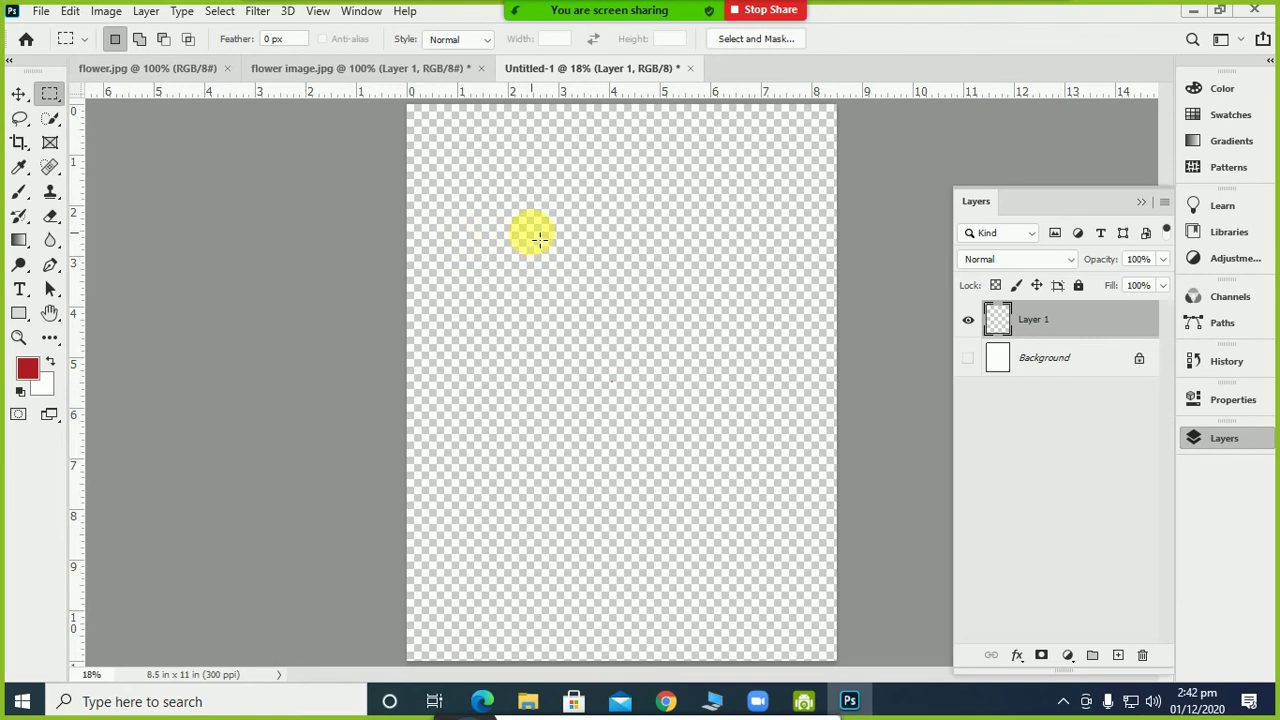
pyautogui.moveTo(512, 229); pyautogui.dragTo(712, 393)
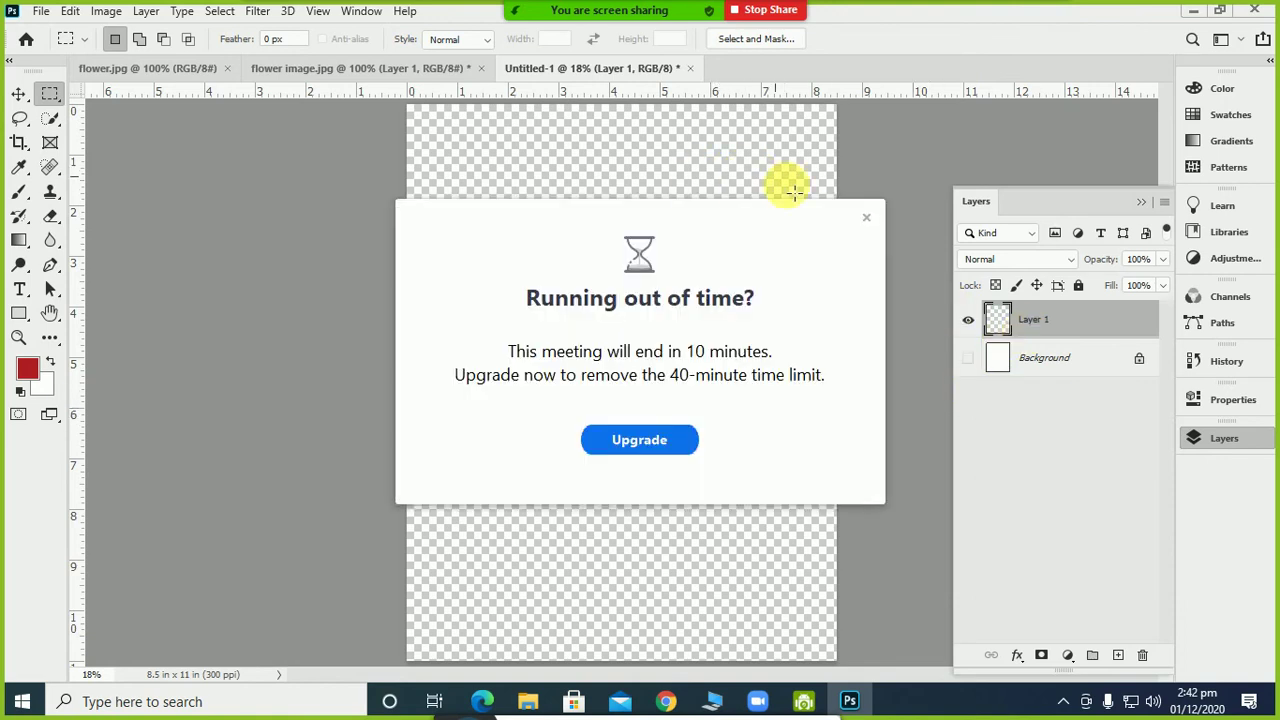
pyautogui.click(866, 217)
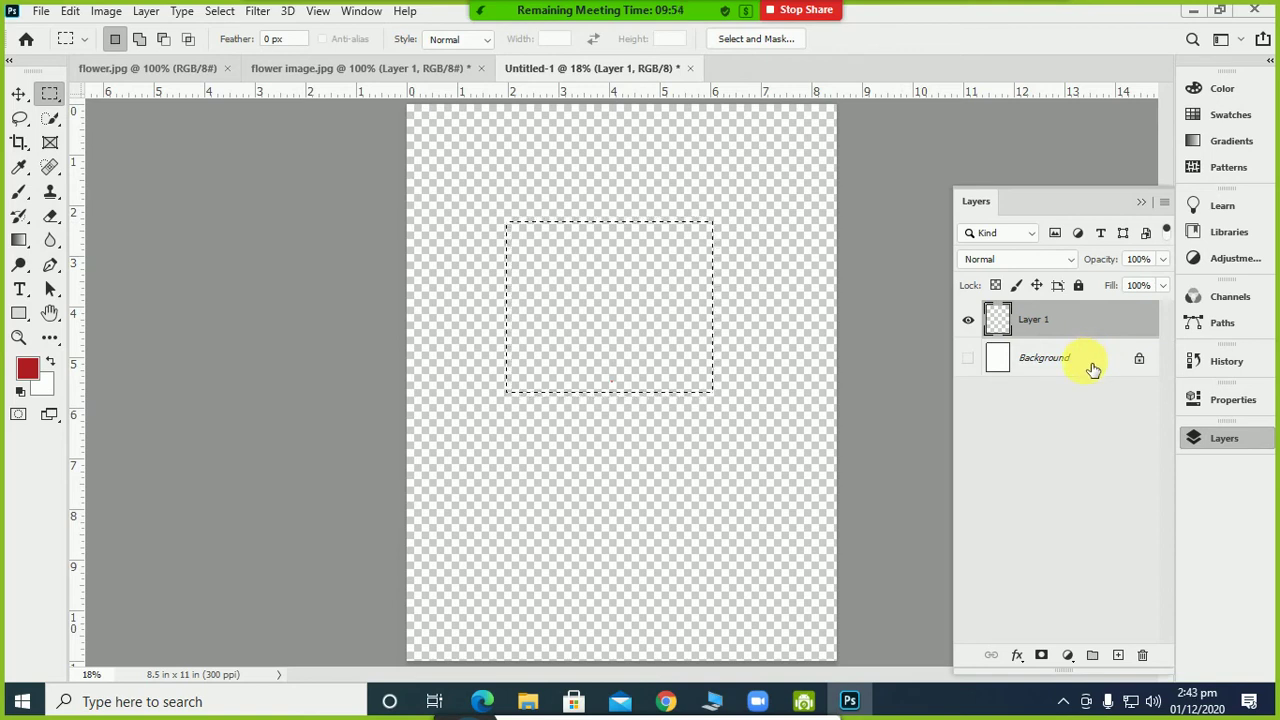
# Show the Background layer, compare it with Layer 1 by activating each, and hide it again
pyautogui.click(968, 360)
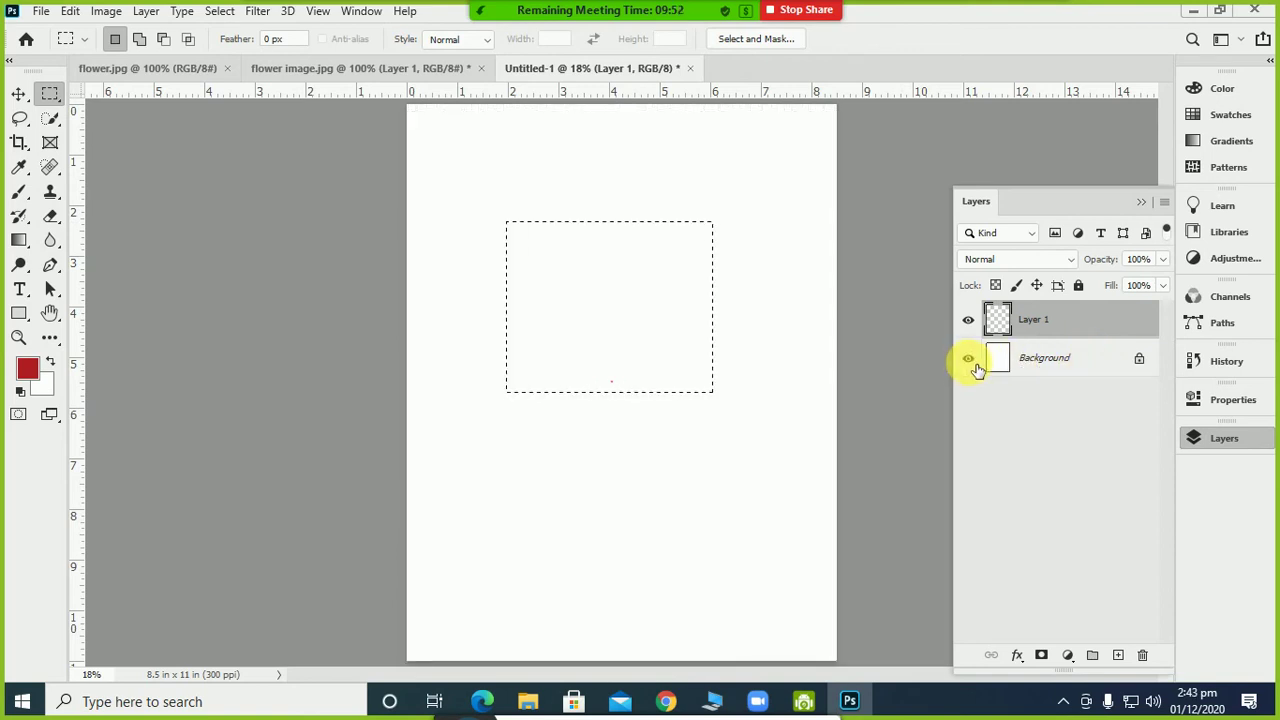
pyautogui.click(1058, 364)
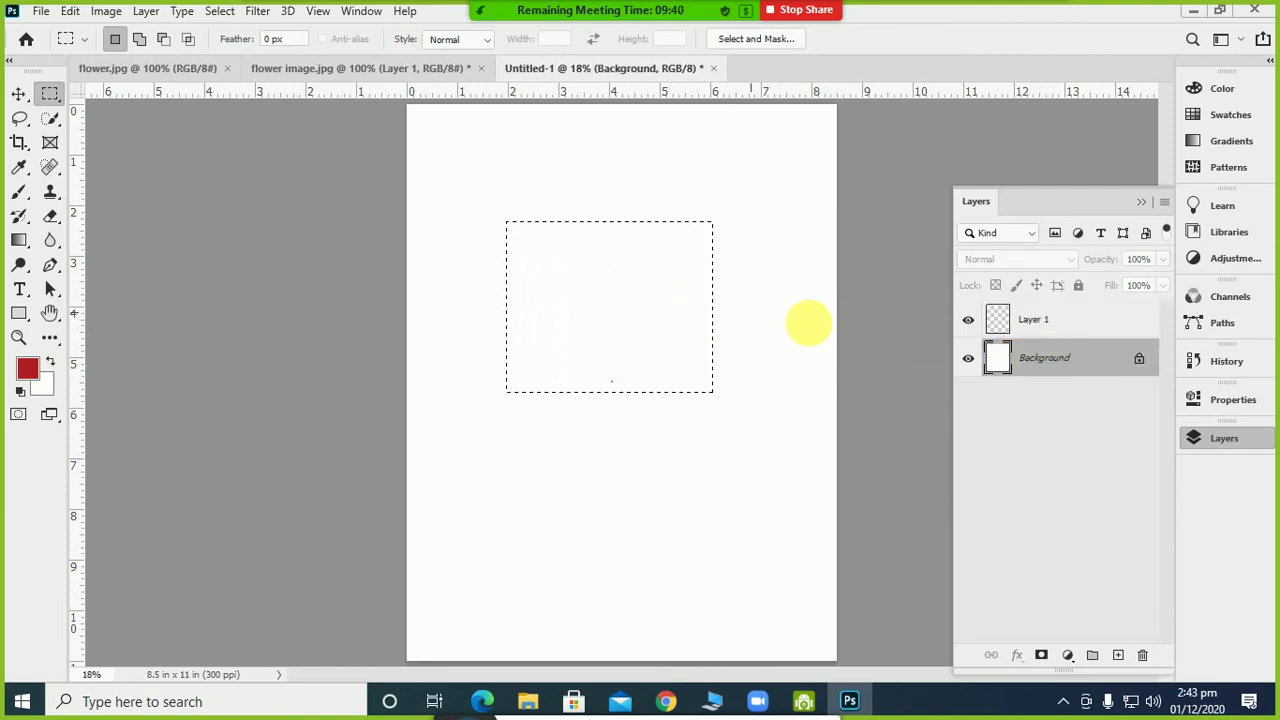
pyautogui.click(998, 328)
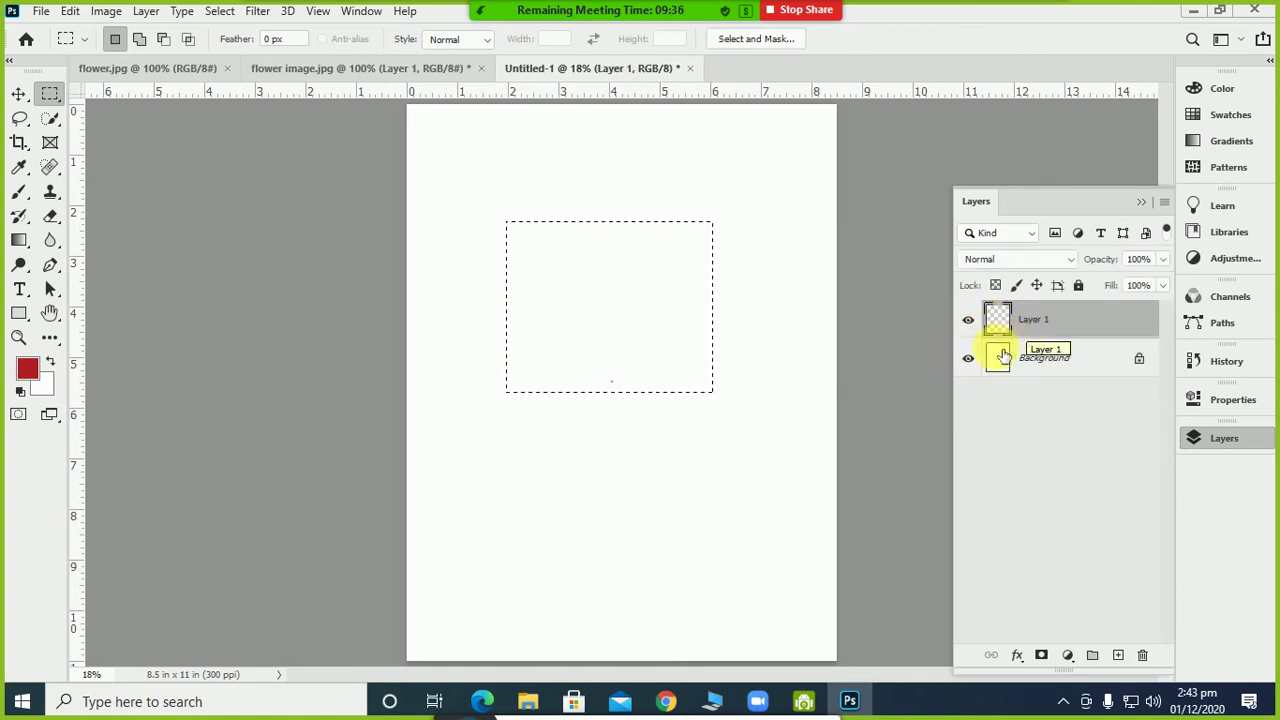
pyautogui.click(968, 358)
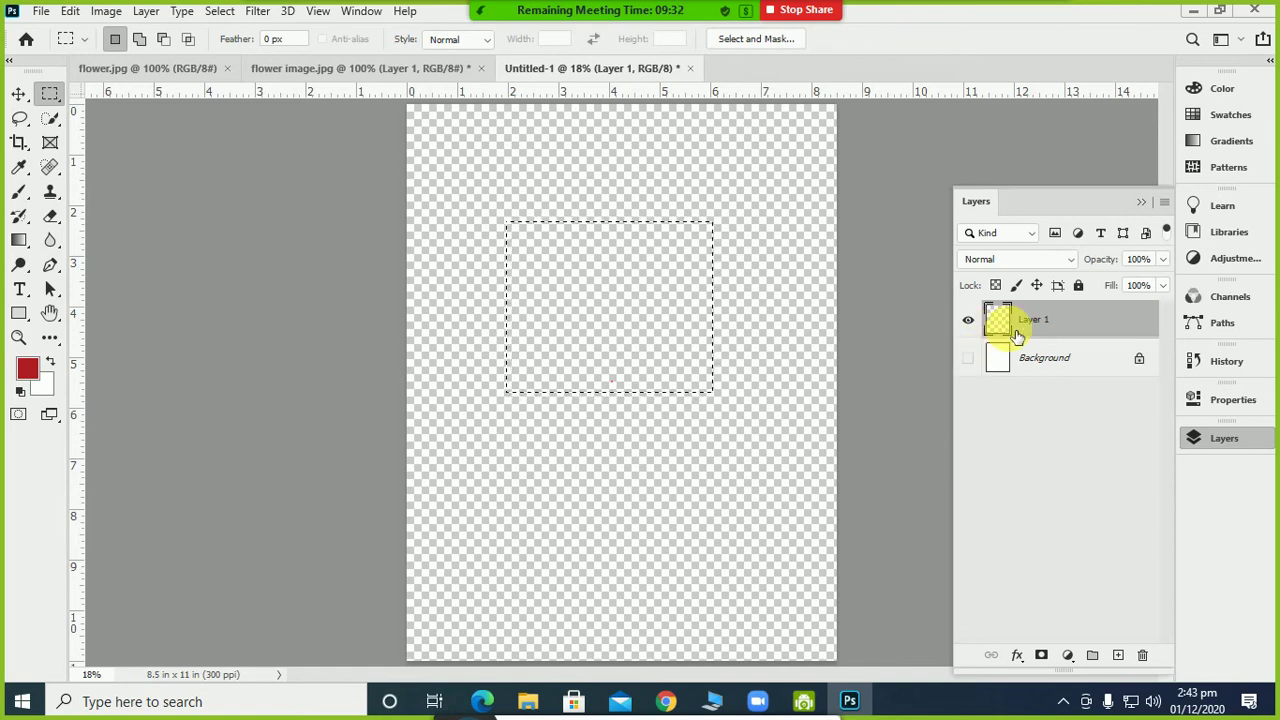
# Add three new empty layers above Layer 1
pyautogui.click(1119, 656)
pyautogui.click(1119, 656)
pyautogui.click(1119, 656)
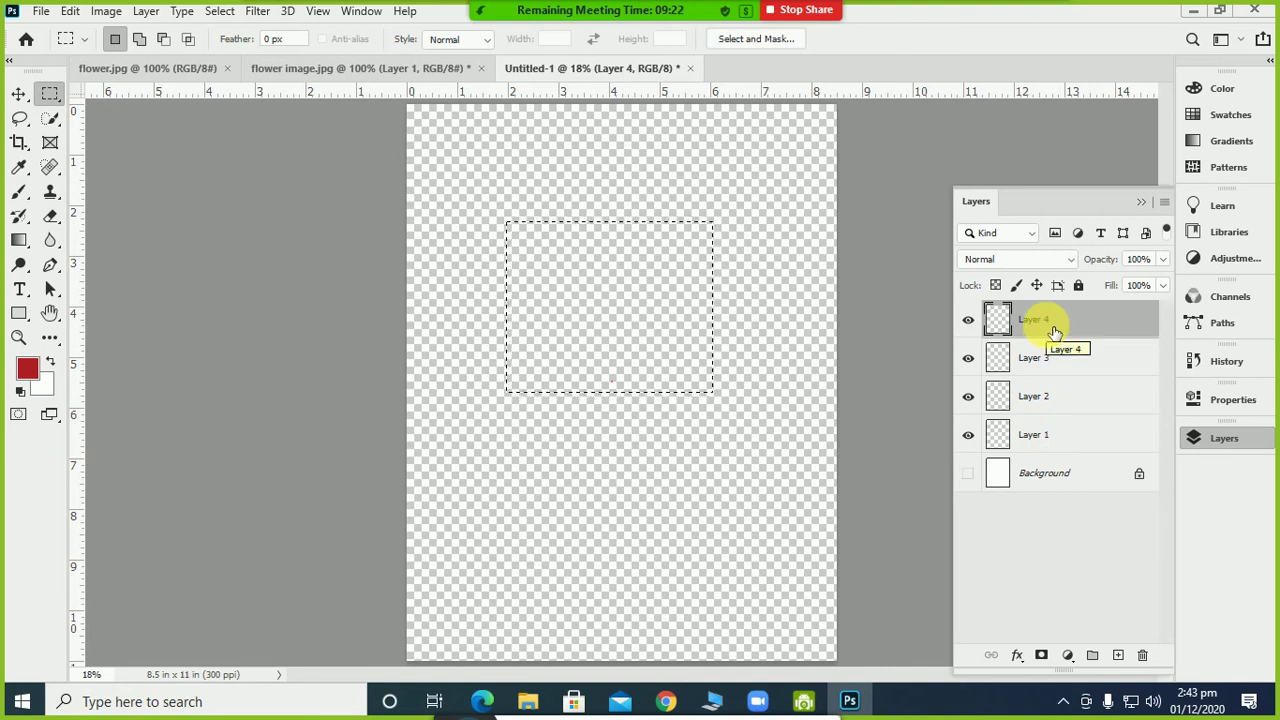
# Activate each layer from Layer 3 down to Background, make the Background visible, and return to Layer 1
pyautogui.click(1047, 365)
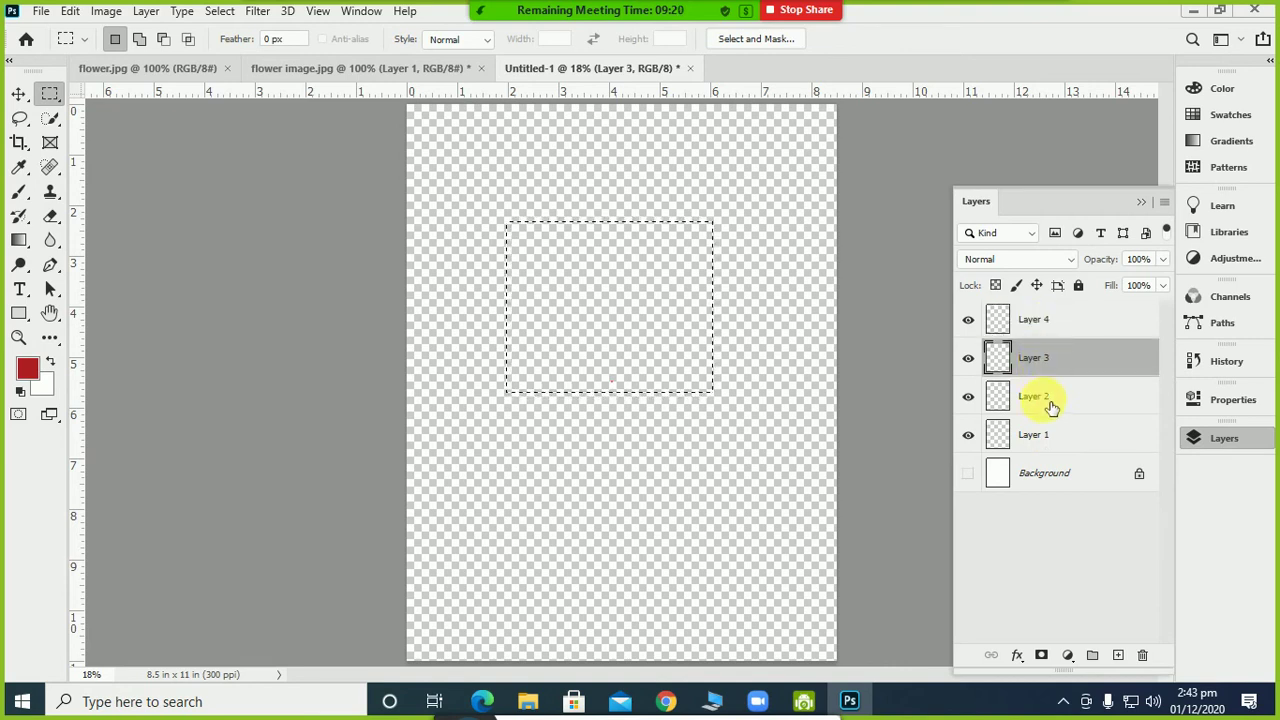
pyautogui.click(1049, 405)
pyautogui.click(1052, 445)
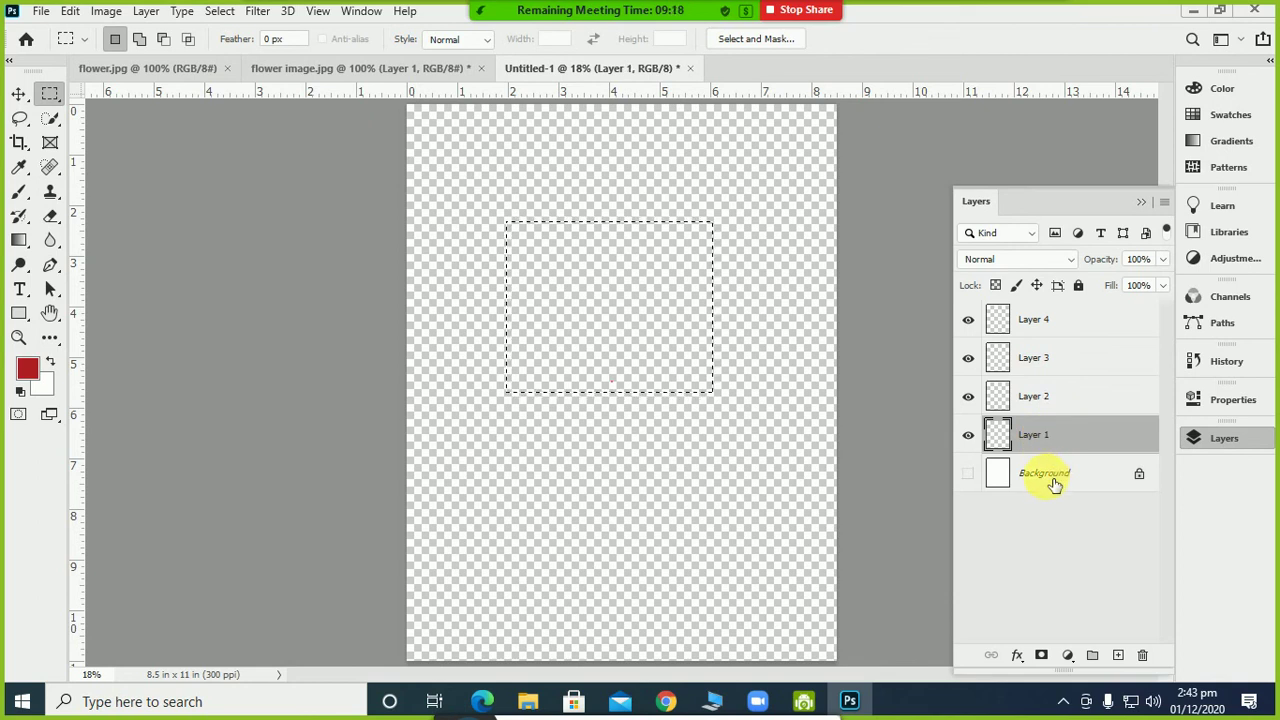
pyautogui.click(1050, 478)
pyautogui.click(967, 474)
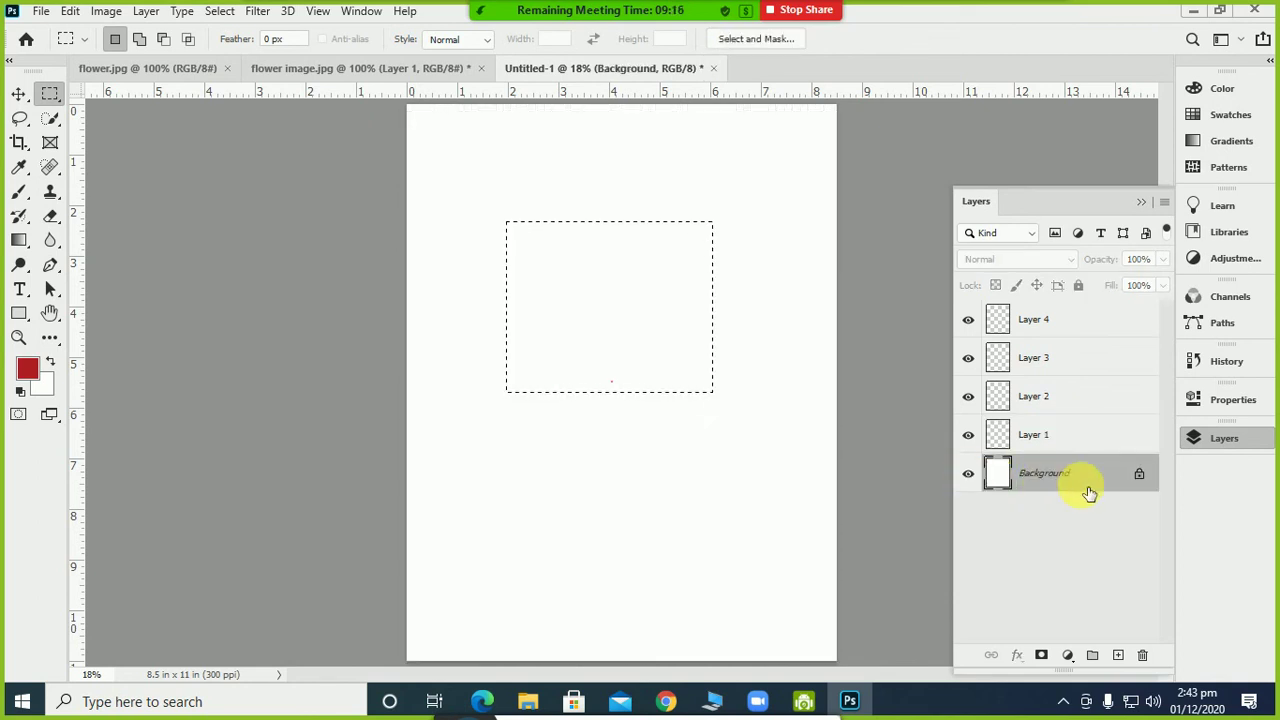
pyautogui.click(1058, 447)
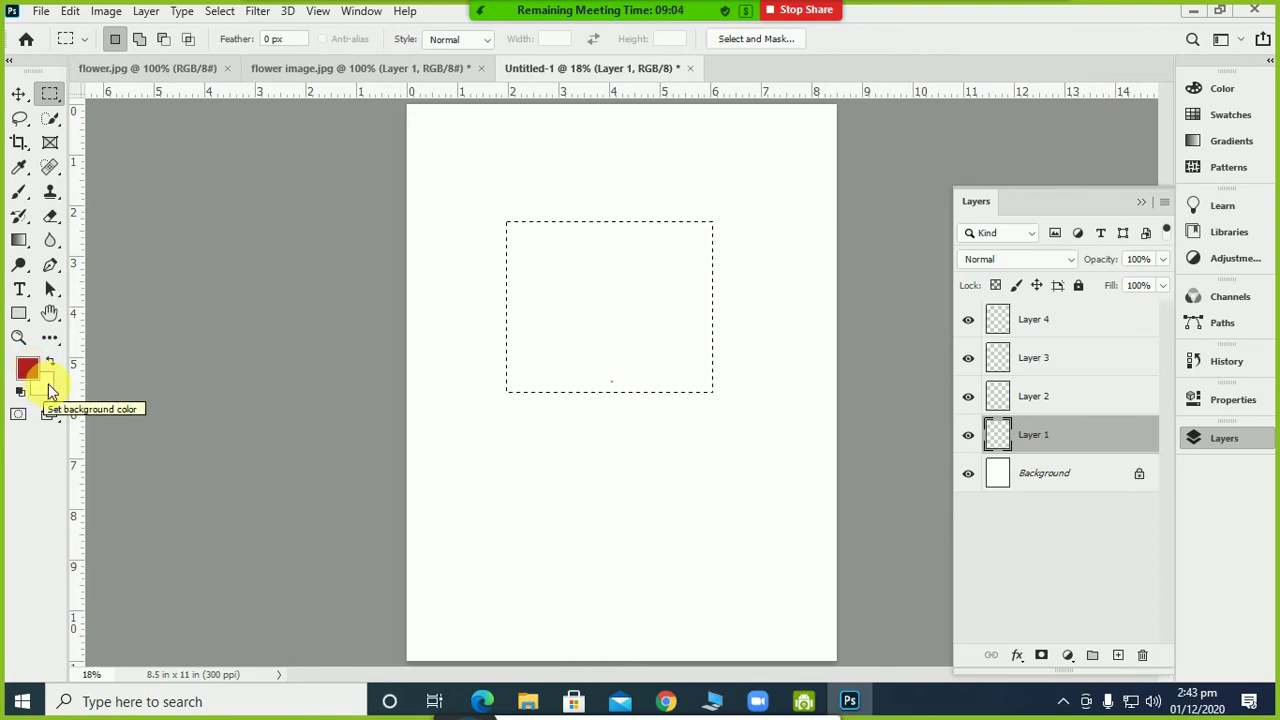
# Reset the foreground and background colors to default black and white and swap them back and forth
pyautogui.click(20, 391)
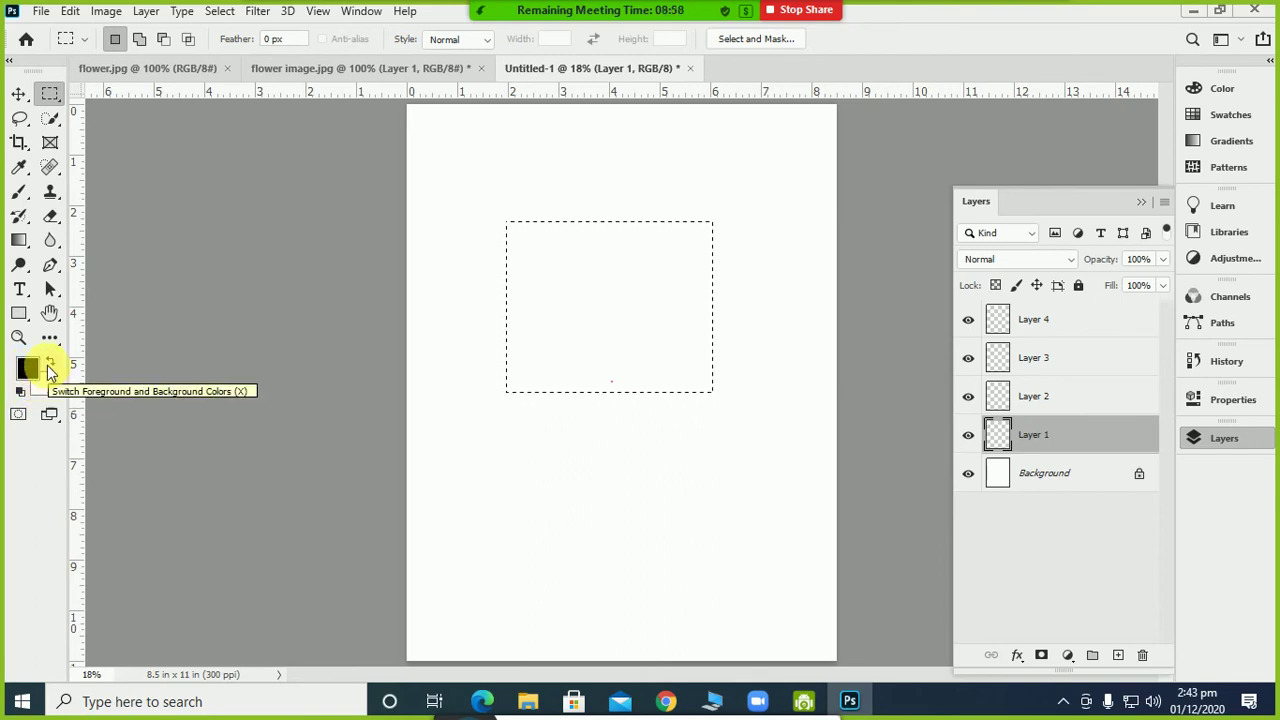
pyautogui.click(50, 366)
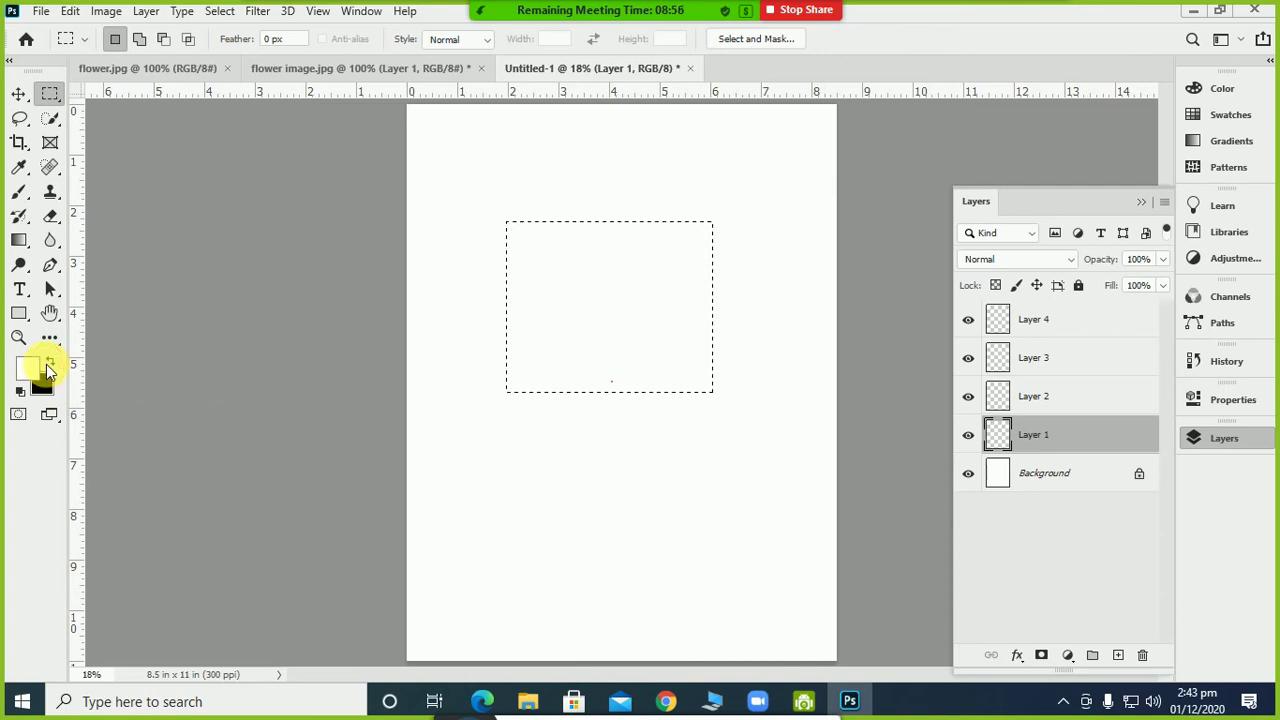
pyautogui.click(50, 366)
pyautogui.click(50, 366)
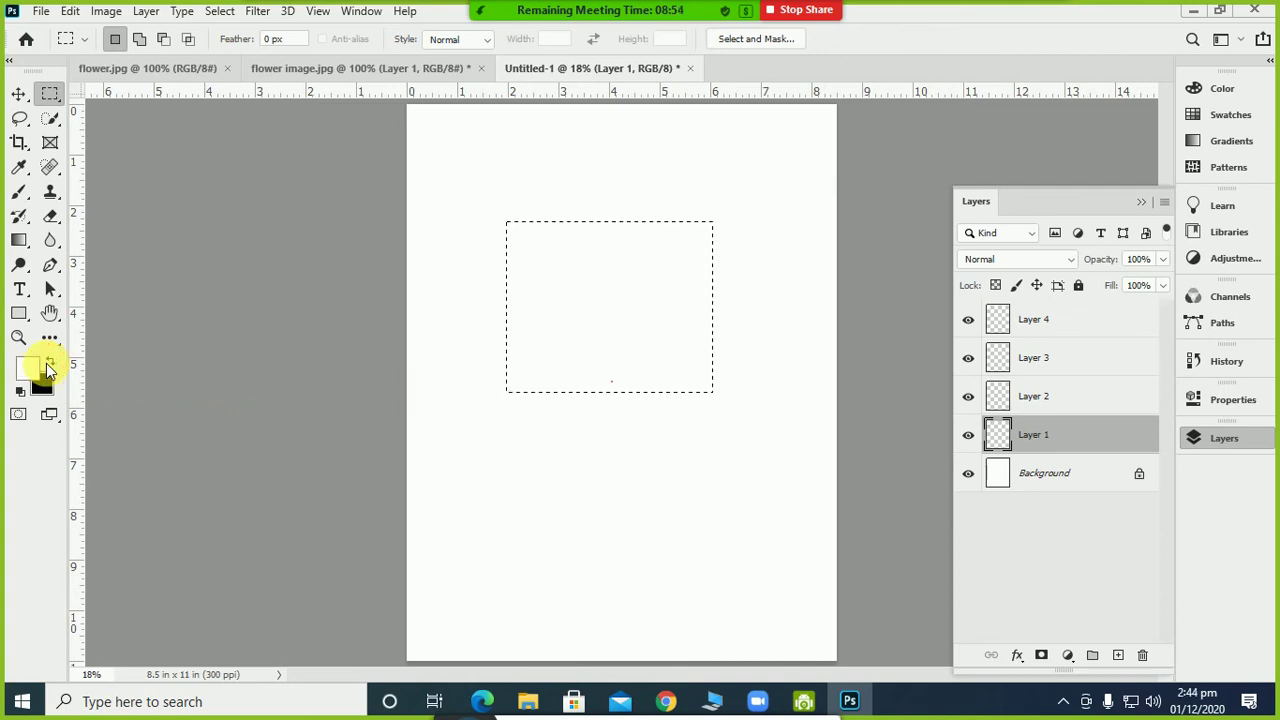
pyautogui.click(50, 366)
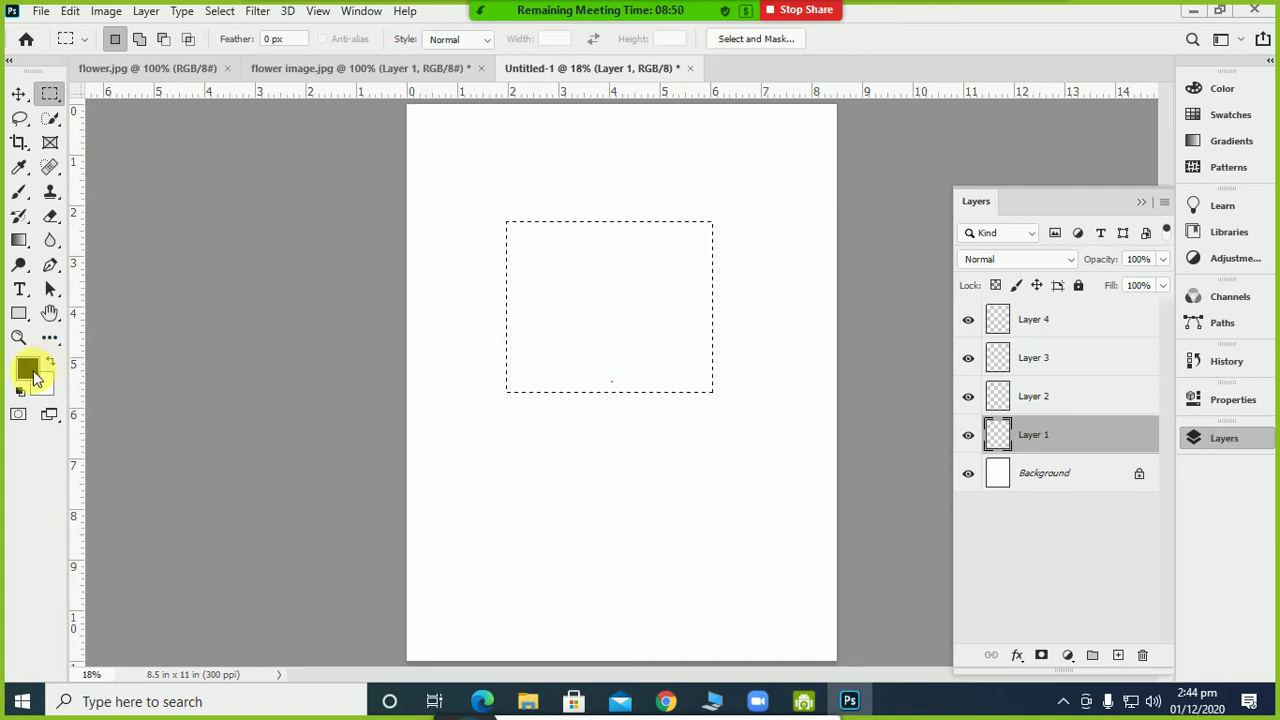
# Pick a bright red foreground color and a purple-blue background color
pyautogui.click(28, 368)
pyautogui.moveTo(410, 260); pyautogui.dragTo(590, 160)
pyautogui.click(829, 115)
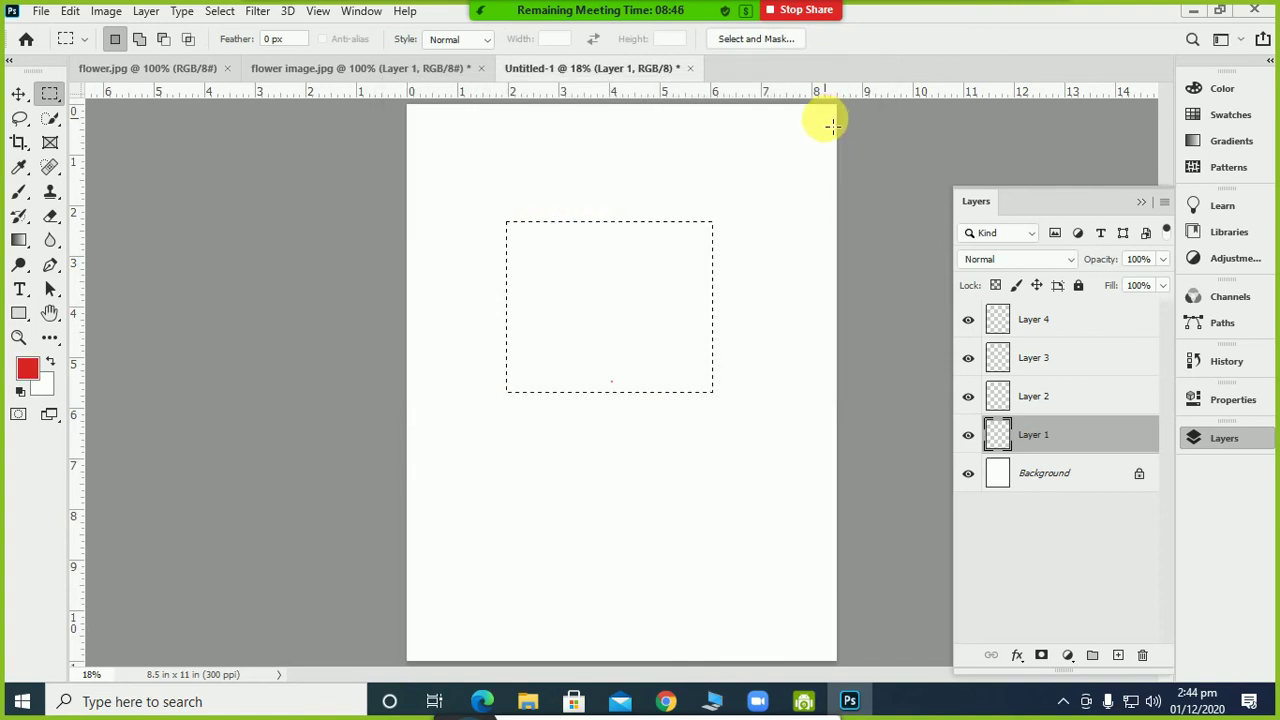
pyautogui.click(40, 385)
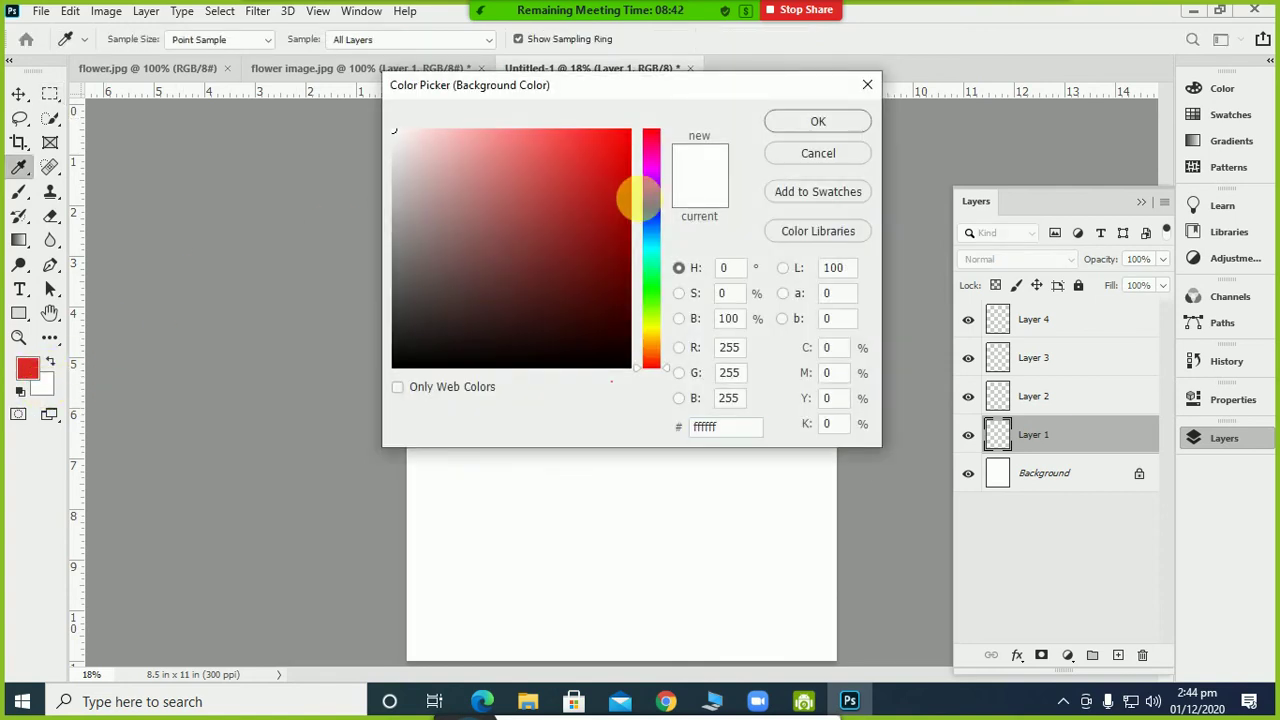
pyautogui.click(650, 198)
pyautogui.click(577, 163)
pyautogui.click(790, 121)
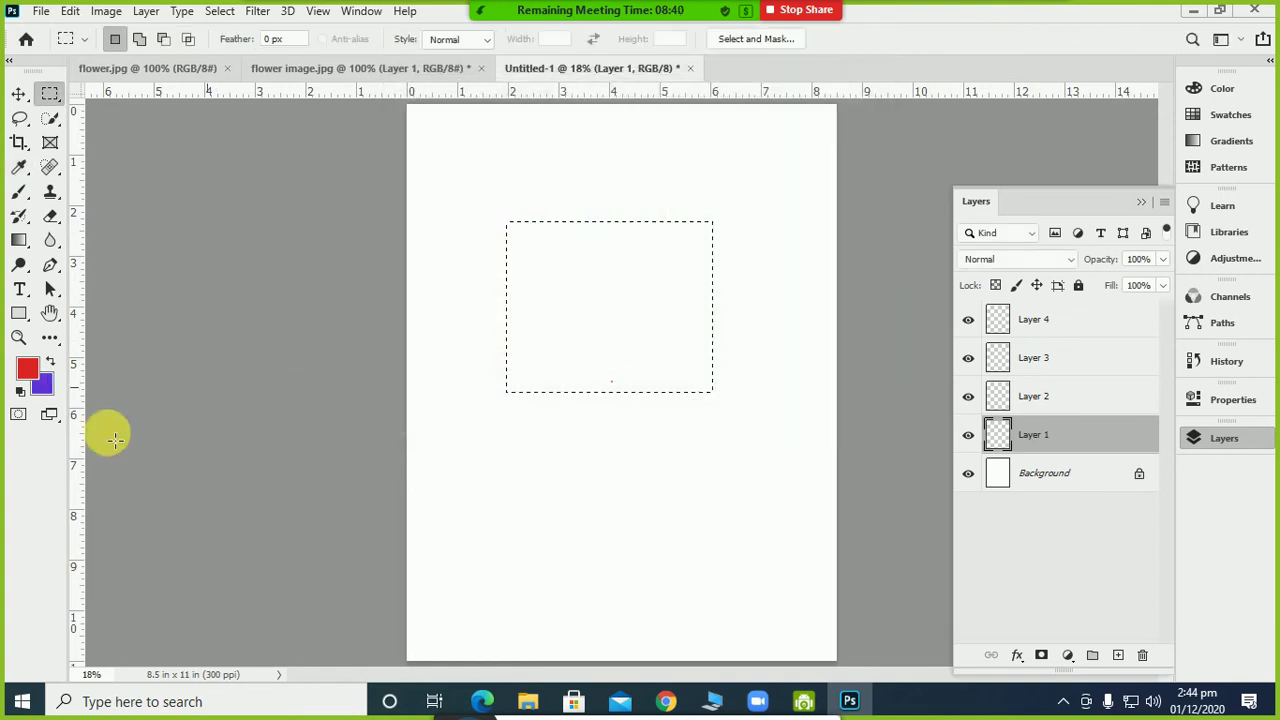
# Reset the foreground and background colors to their defaults and set the foreground color to bright red e62828
pyautogui.click(20, 393)
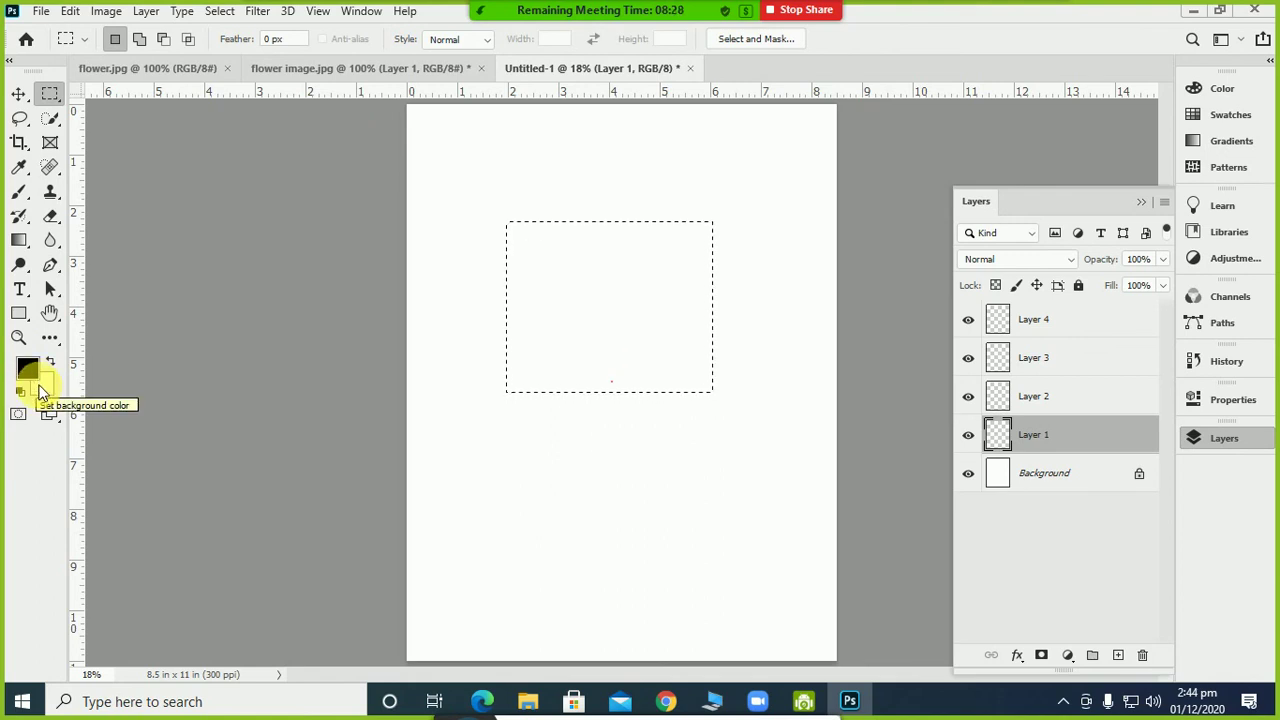
pyautogui.click(28, 368)
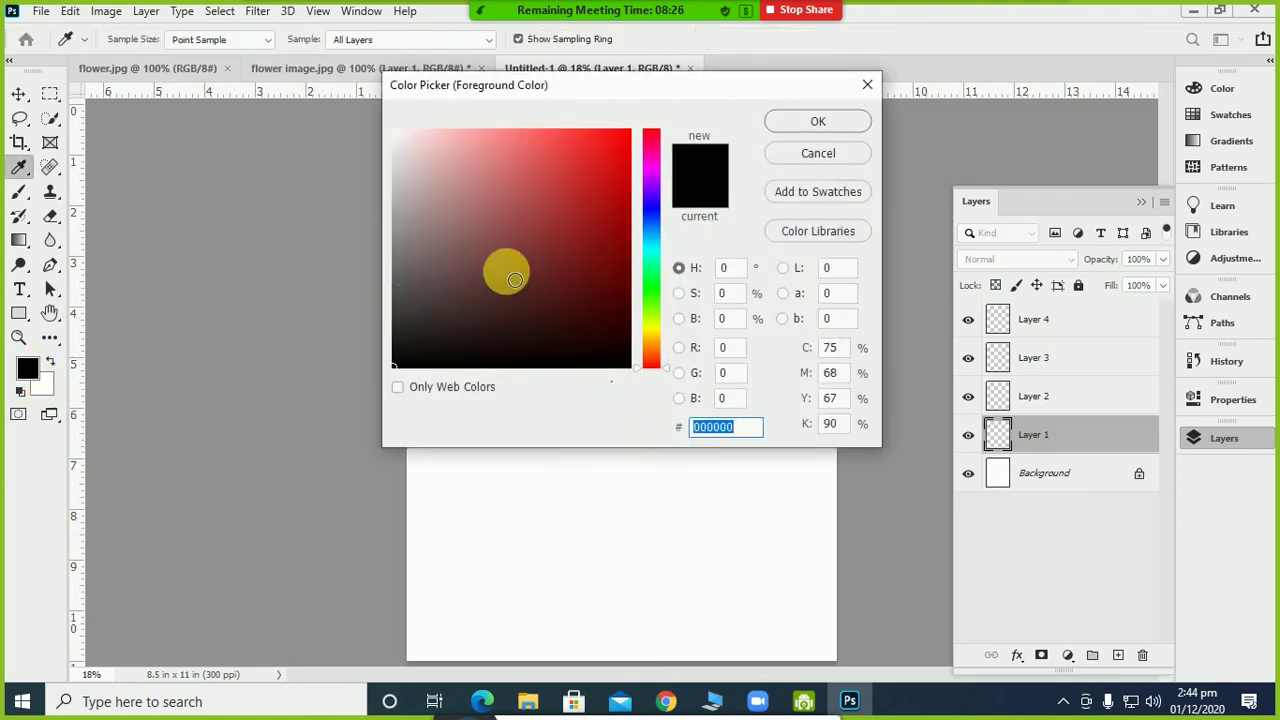
pyautogui.click(562, 237)
pyautogui.click(555, 226)
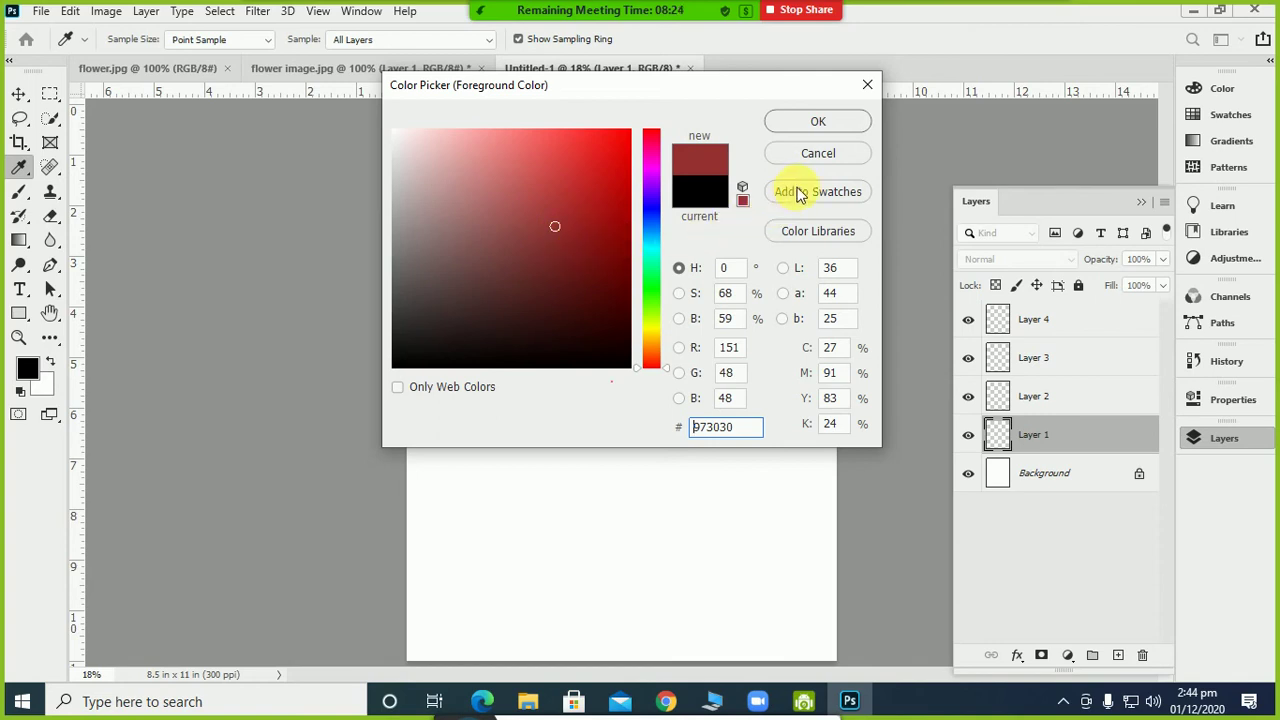
pyautogui.click(588, 155)
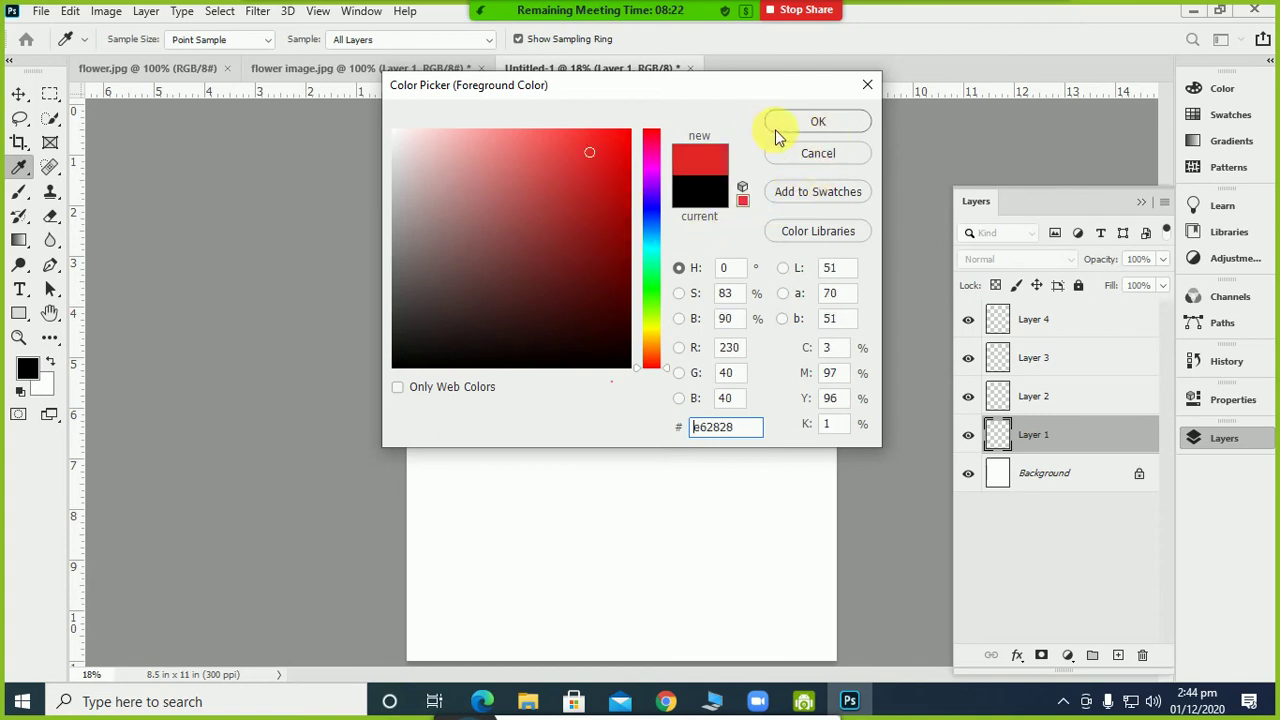
pyautogui.click(778, 125)
# Set the background color to the blue-violet 452bc5
pyautogui.click(45, 388)
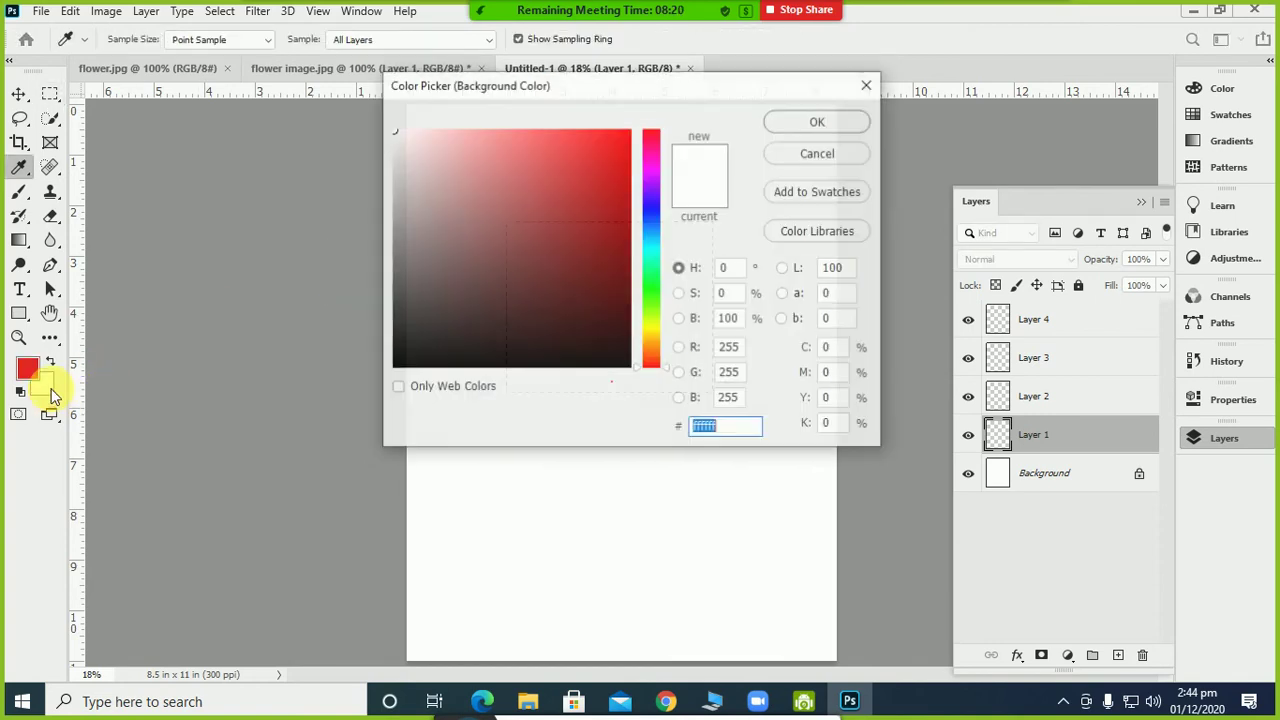
pyautogui.click(645, 203)
pyautogui.click(578, 183)
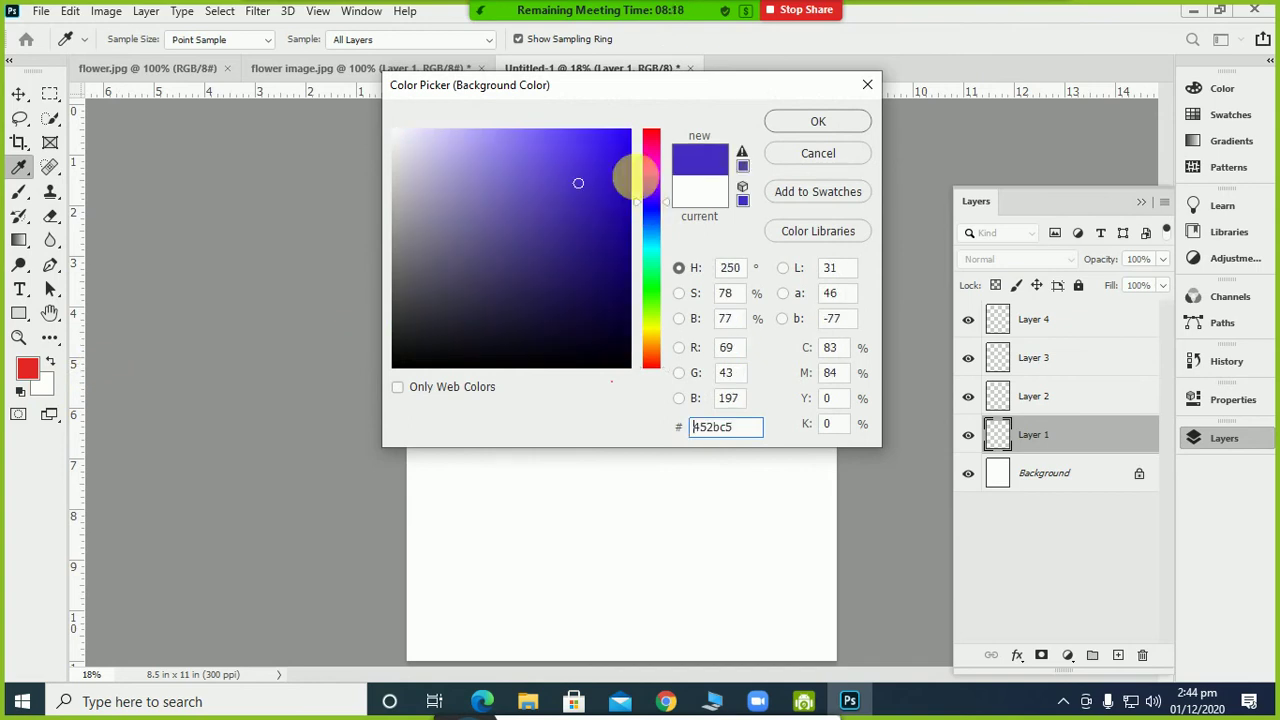
pyautogui.click(805, 122)
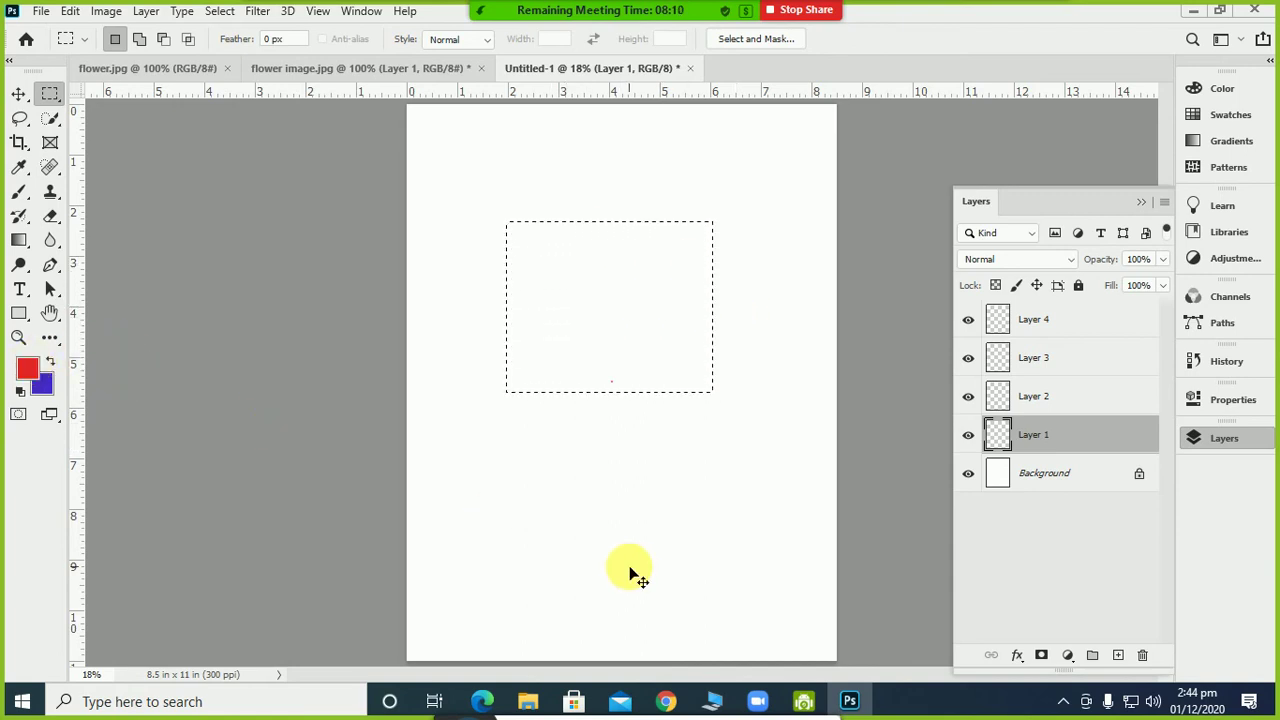
# Fill the rectangular selection on Layer 1 with the background color and rename the layer Blue
pyautogui.hotkey('ctrl', 'BackSpace')
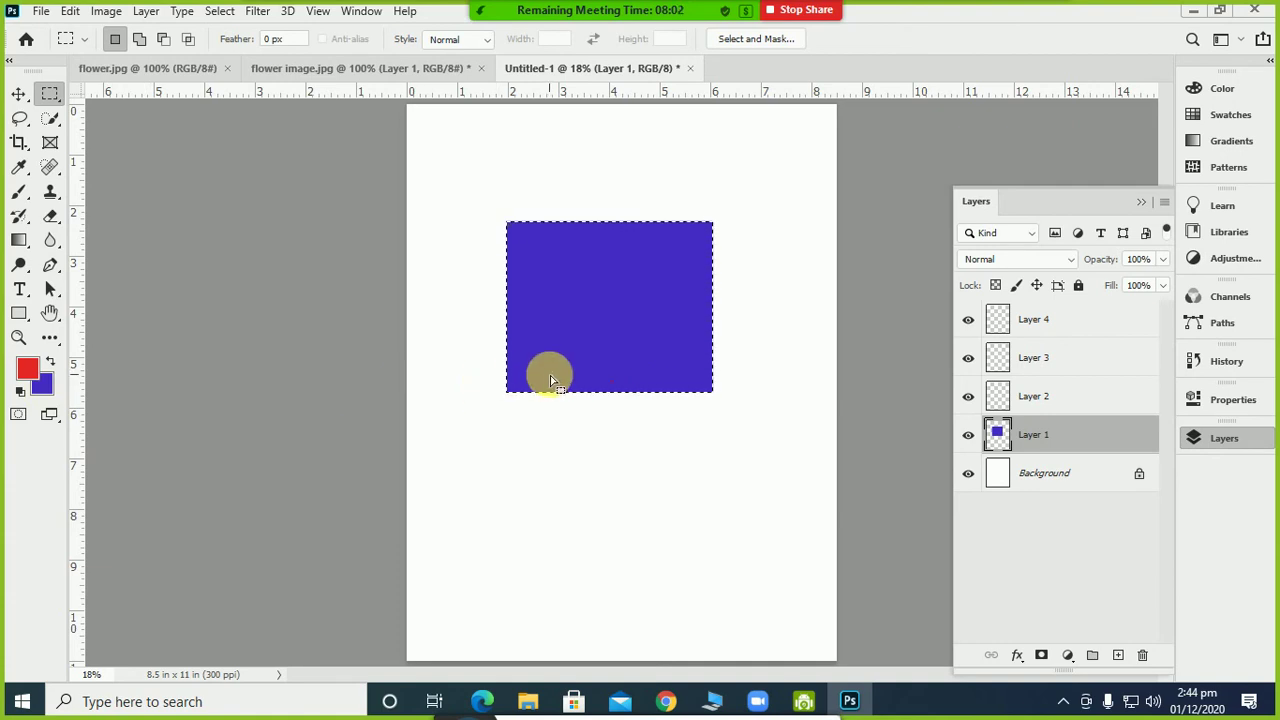
pyautogui.doubleClick(1033, 435)
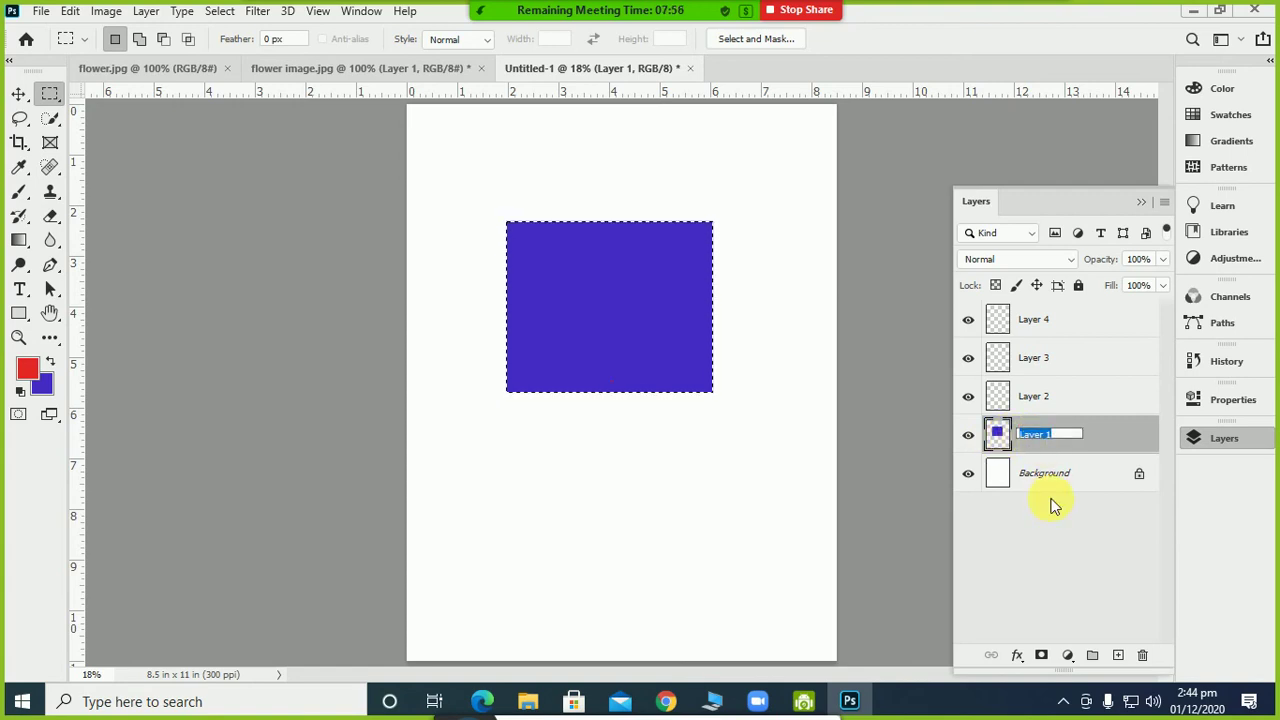
pyautogui.write('Blue')
pyautogui.press('Return')
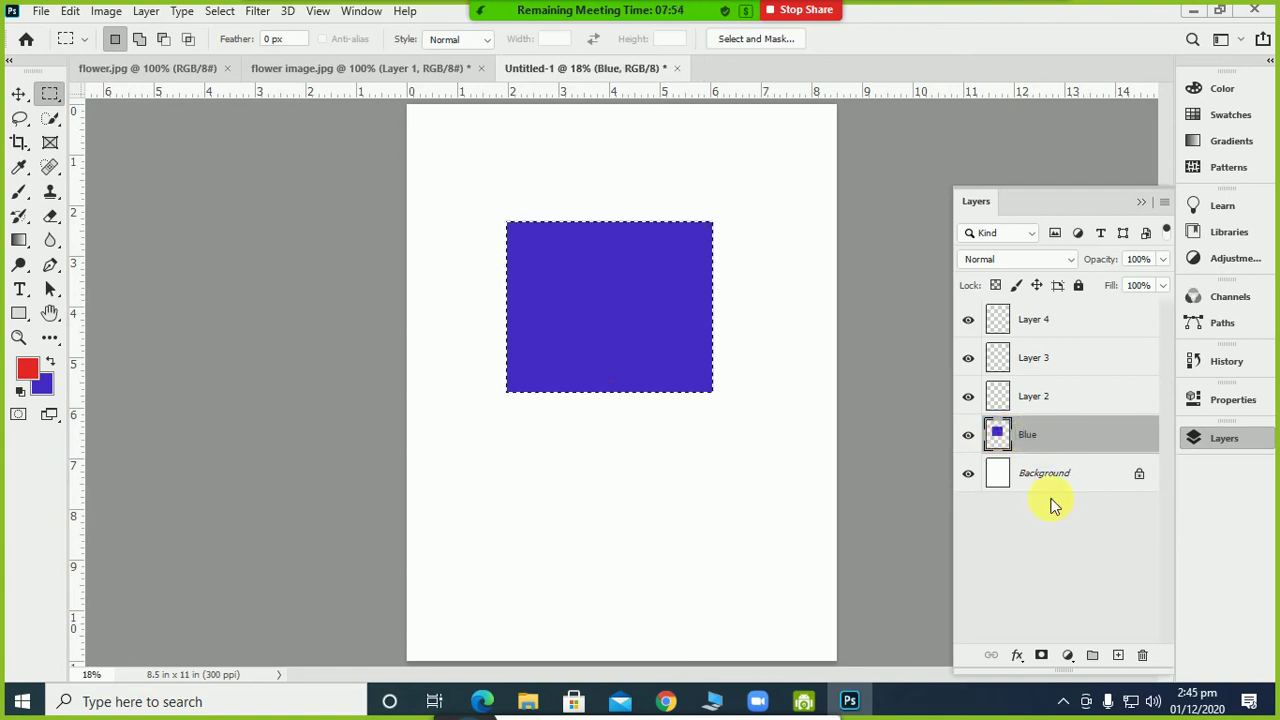
# Fill the selection on Layer 2 with the red foreground color, and deselect with Layer 3 active
pyautogui.click(1050, 400)
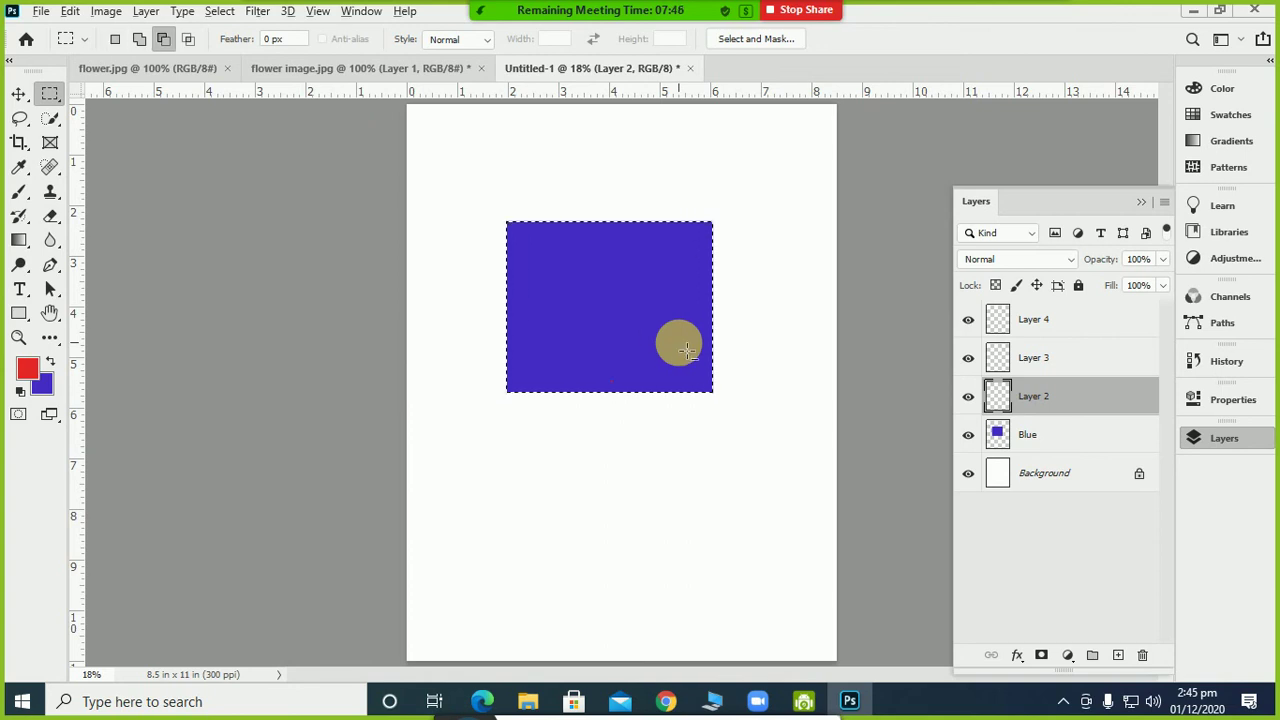
pyautogui.hotkey('alt', 'BackSpace')
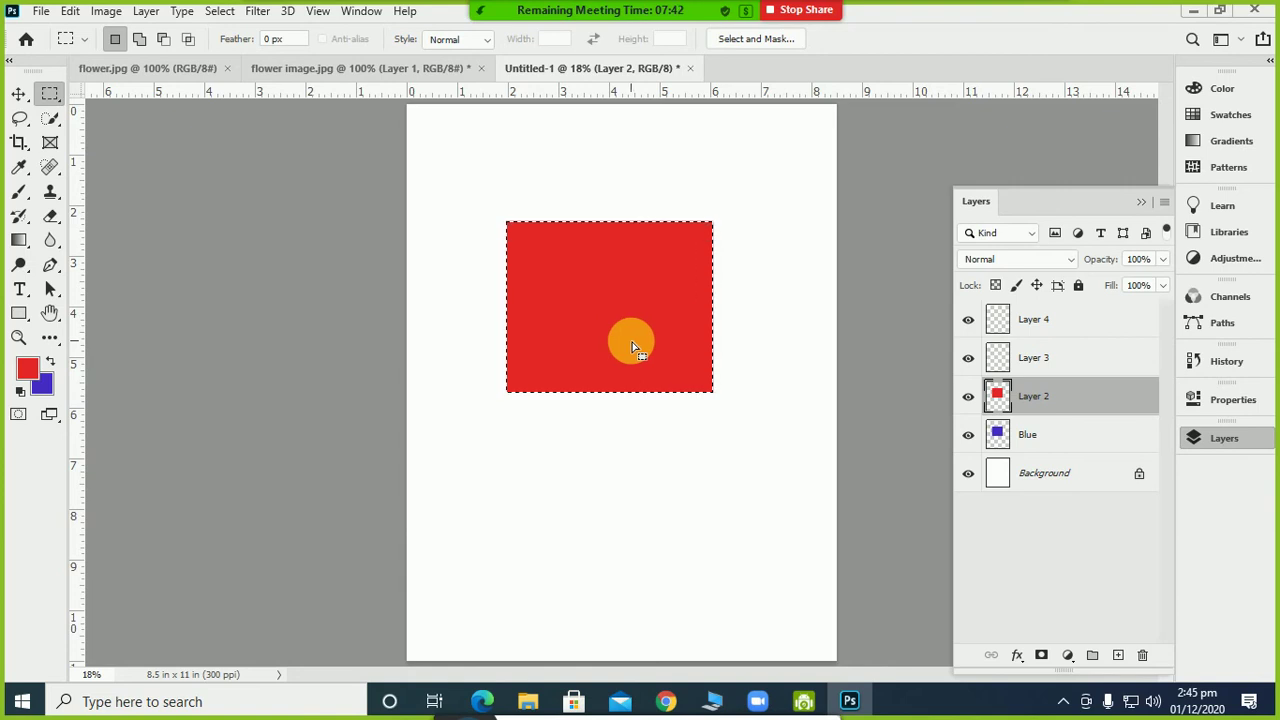
pyautogui.click(1008, 370)
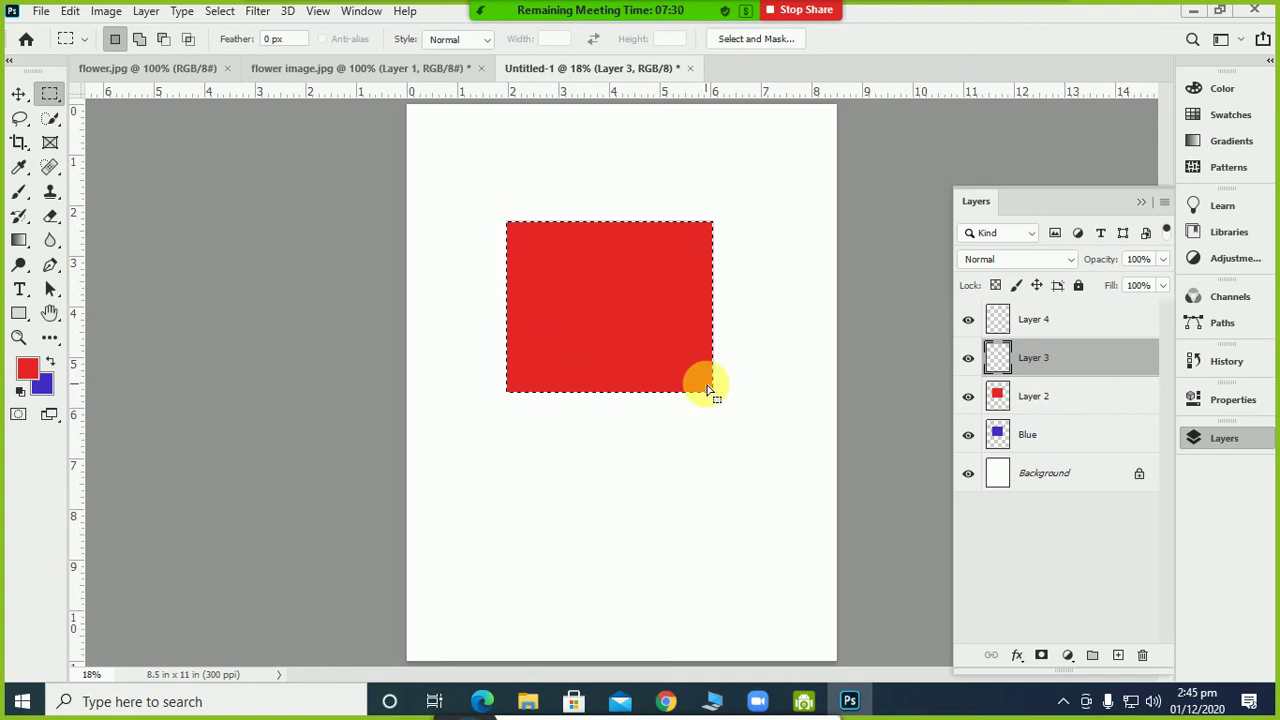
pyautogui.hotkey('ctrl', 'd')
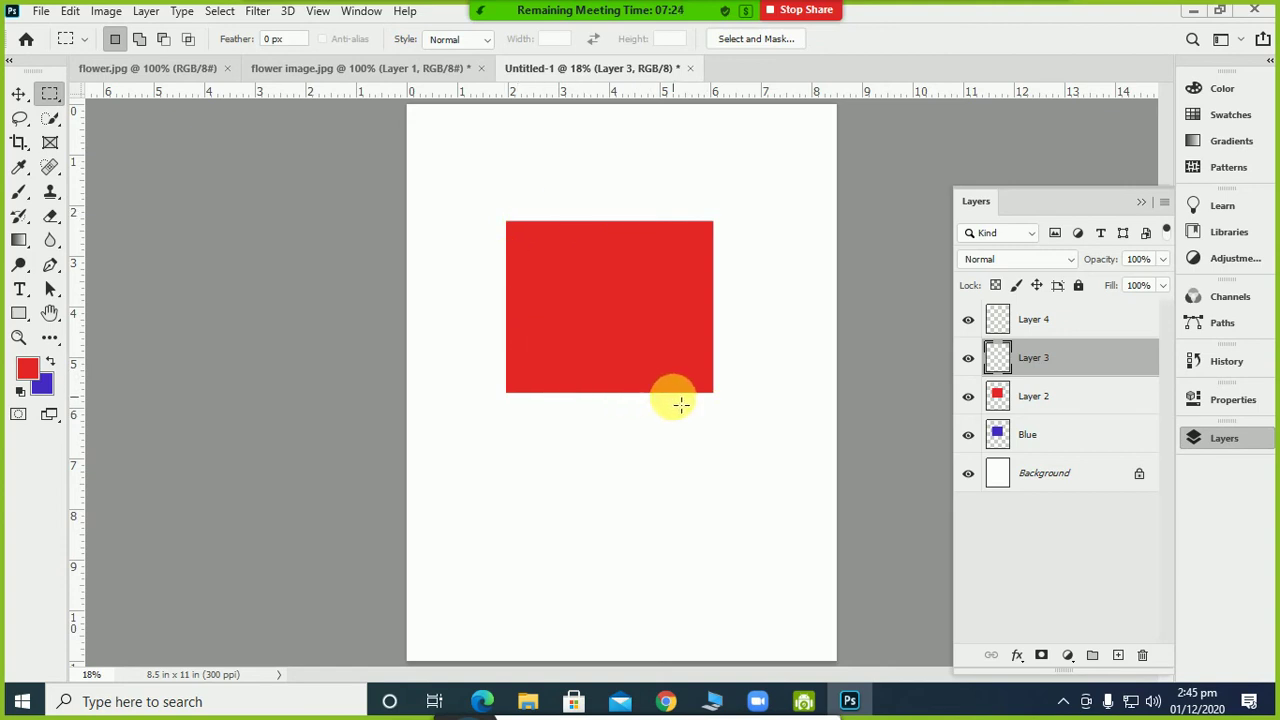
# Draw an elliptical marquee selection around the red rectangle, slightly larger than it, with Layer 3 active
pyautogui.rightClick(60, 99)
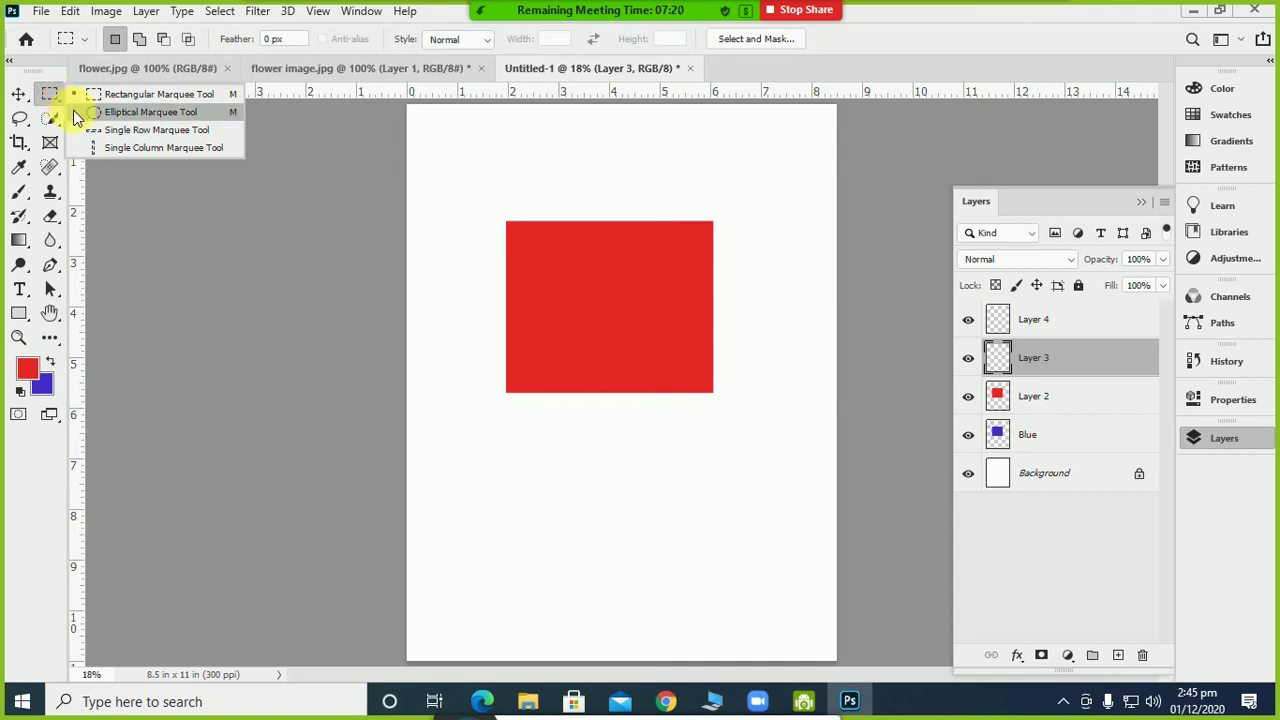
pyautogui.click(74, 111)
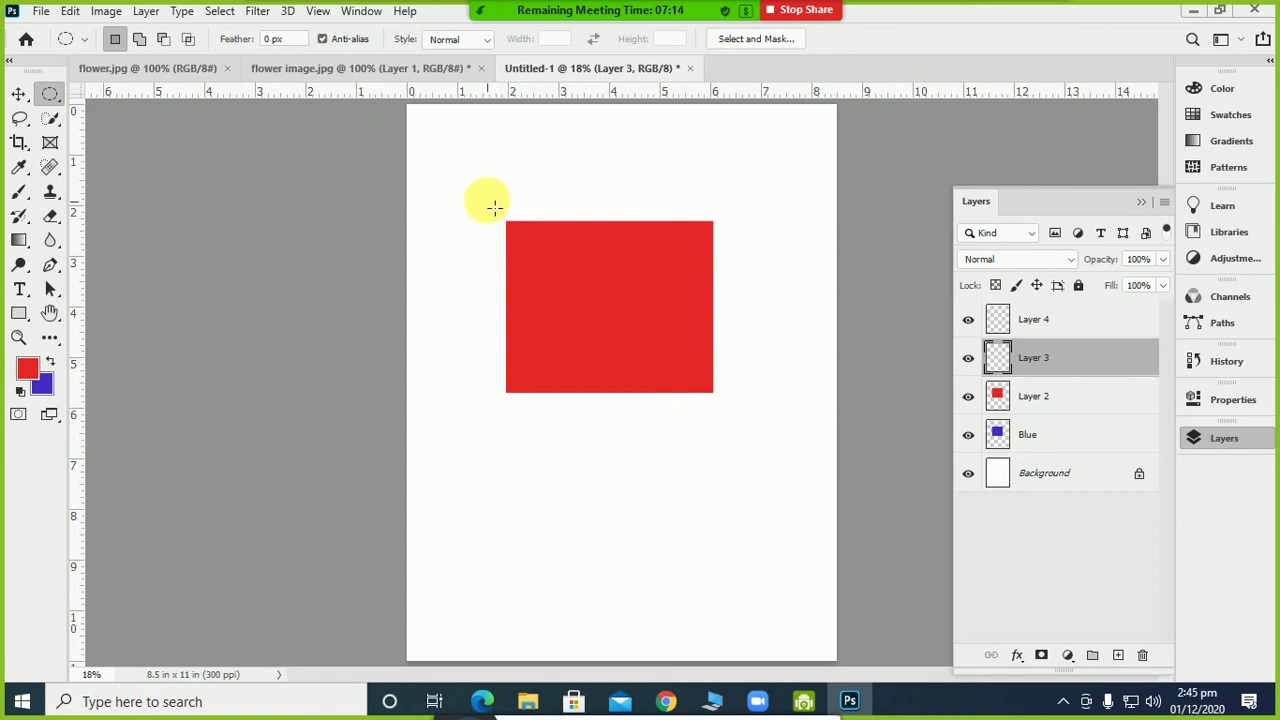
pyautogui.moveTo(482, 190); pyautogui.dragTo(740, 429)
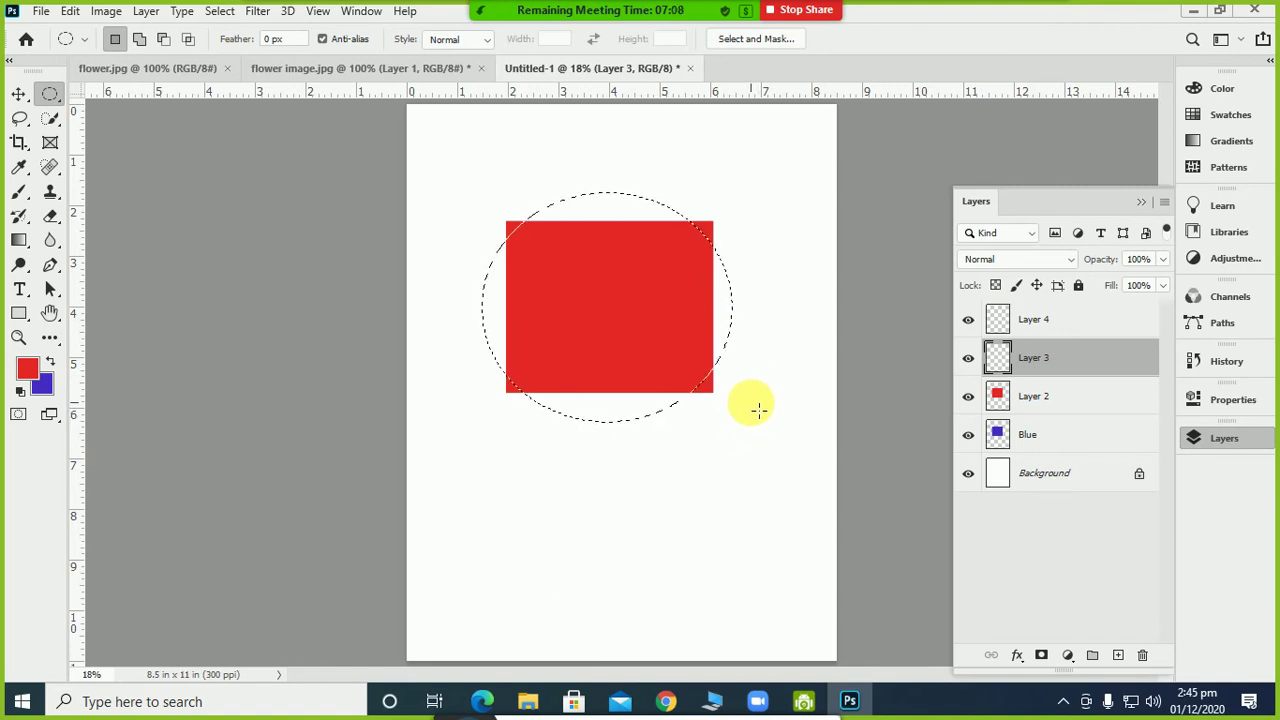
pyautogui.rightClick(50, 98)
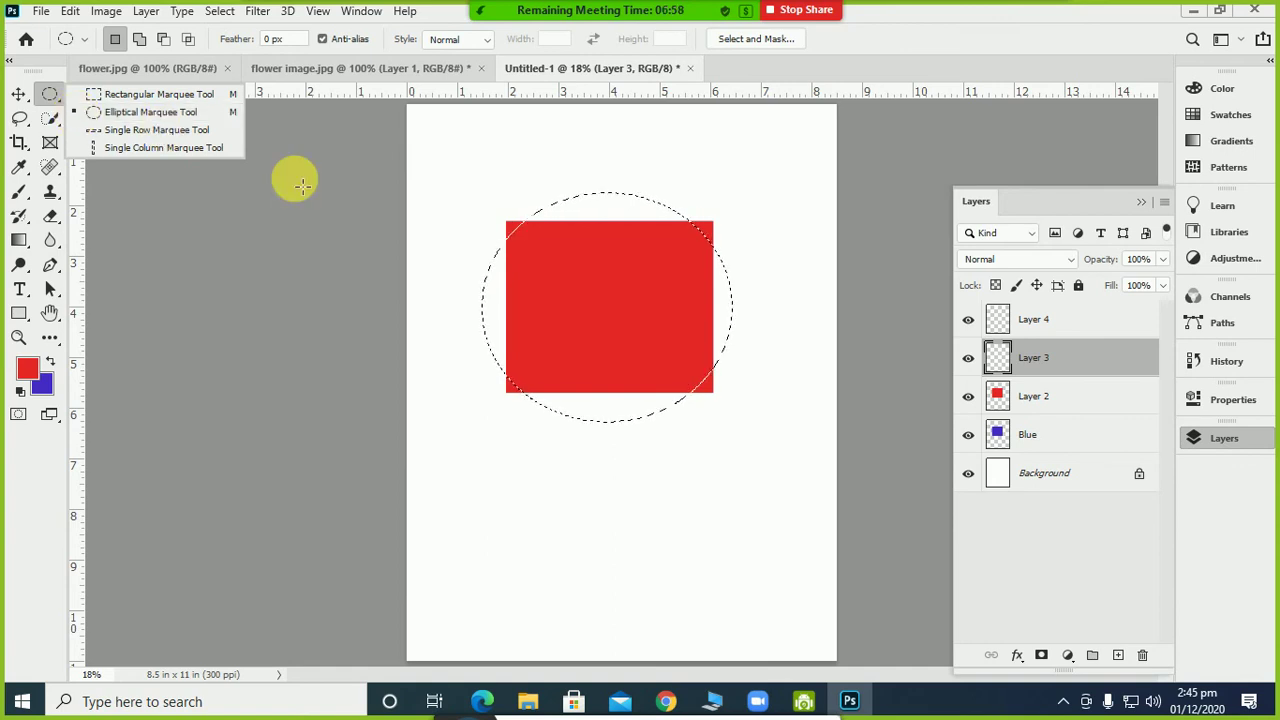
pyautogui.click(782, 377)
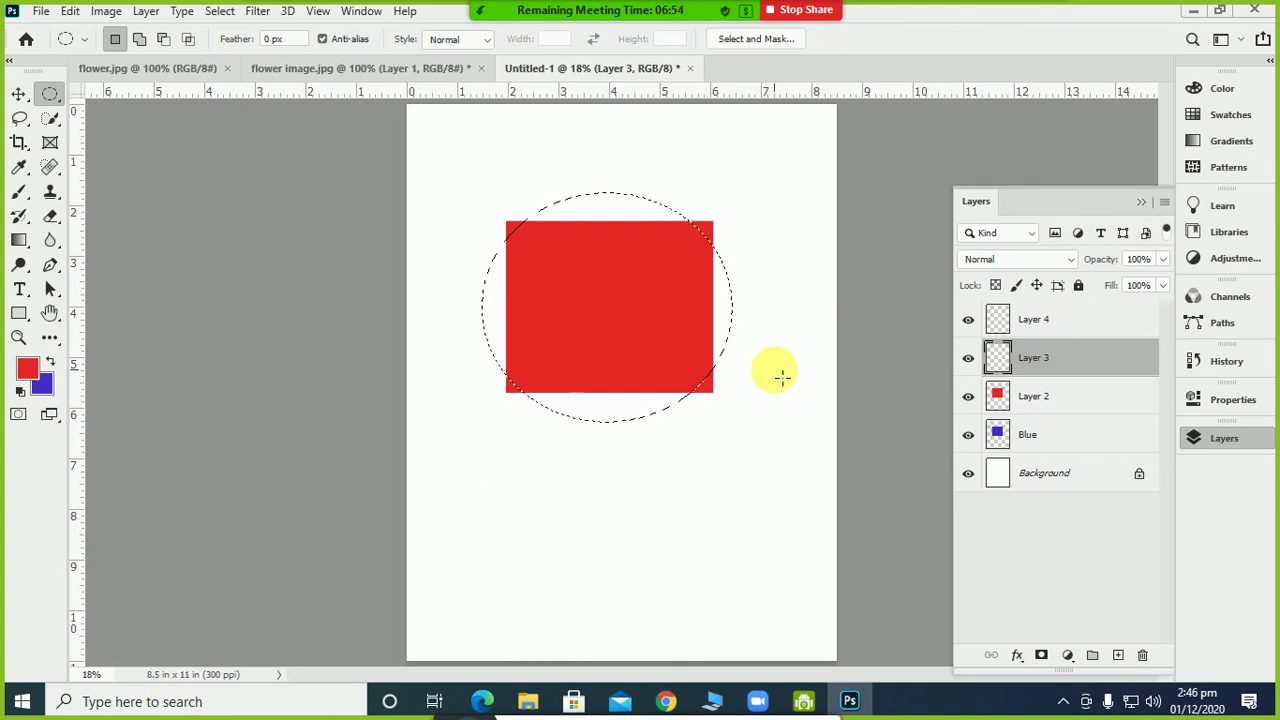
# Fill the elliptical selection with the background color on Layer 3 and with the foreground color on Layer 4
pyautogui.hotkey('ctrl', 'BackSpace')
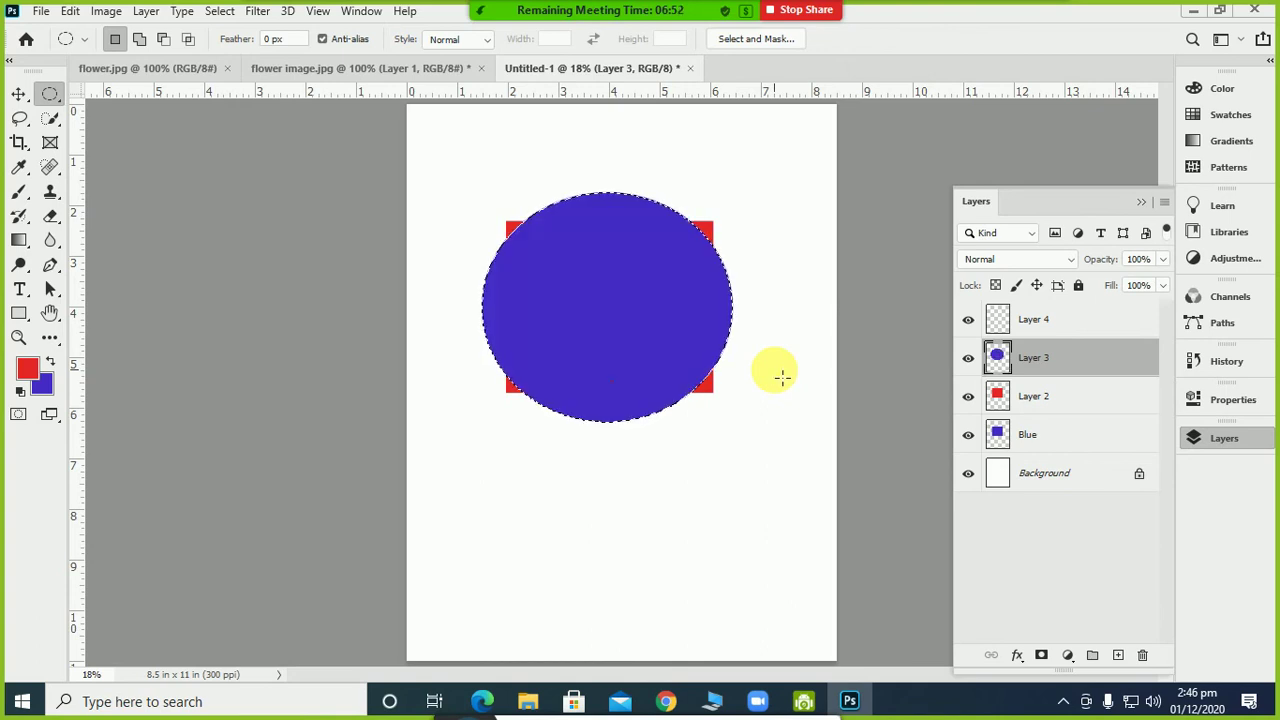
pyautogui.click(1010, 323)
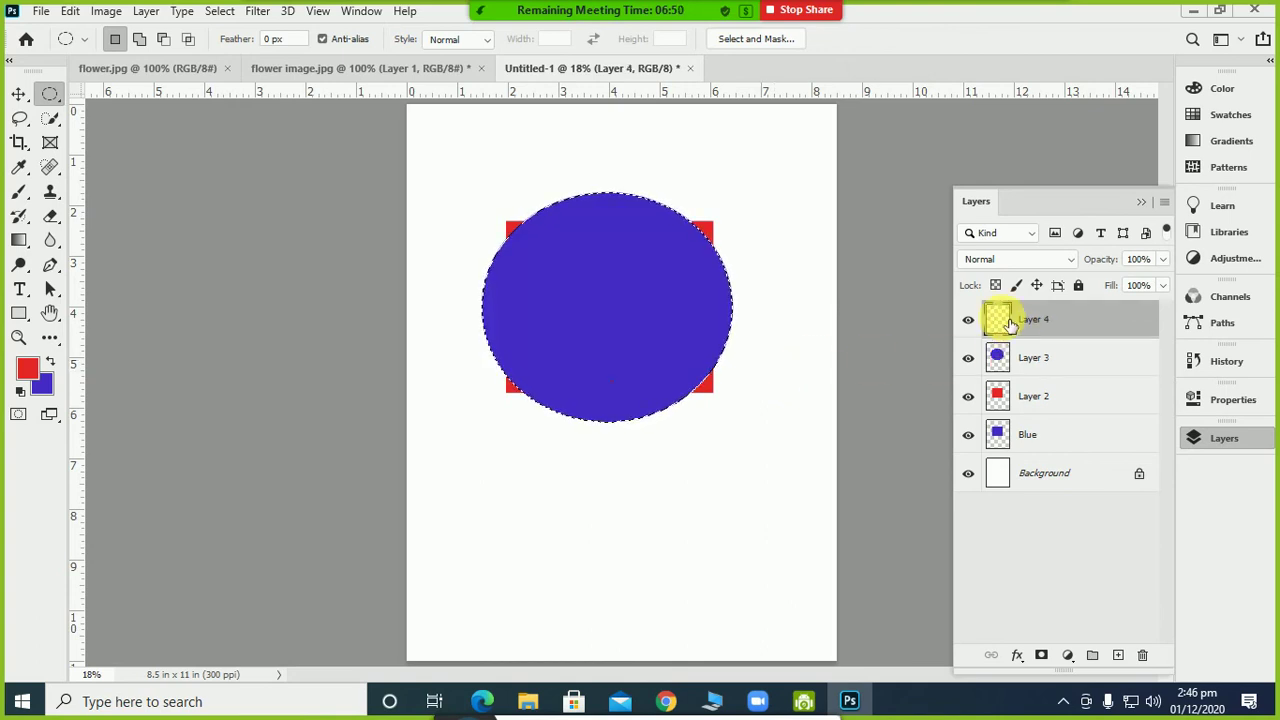
pyautogui.hotkey('alt', 'BackSpace')
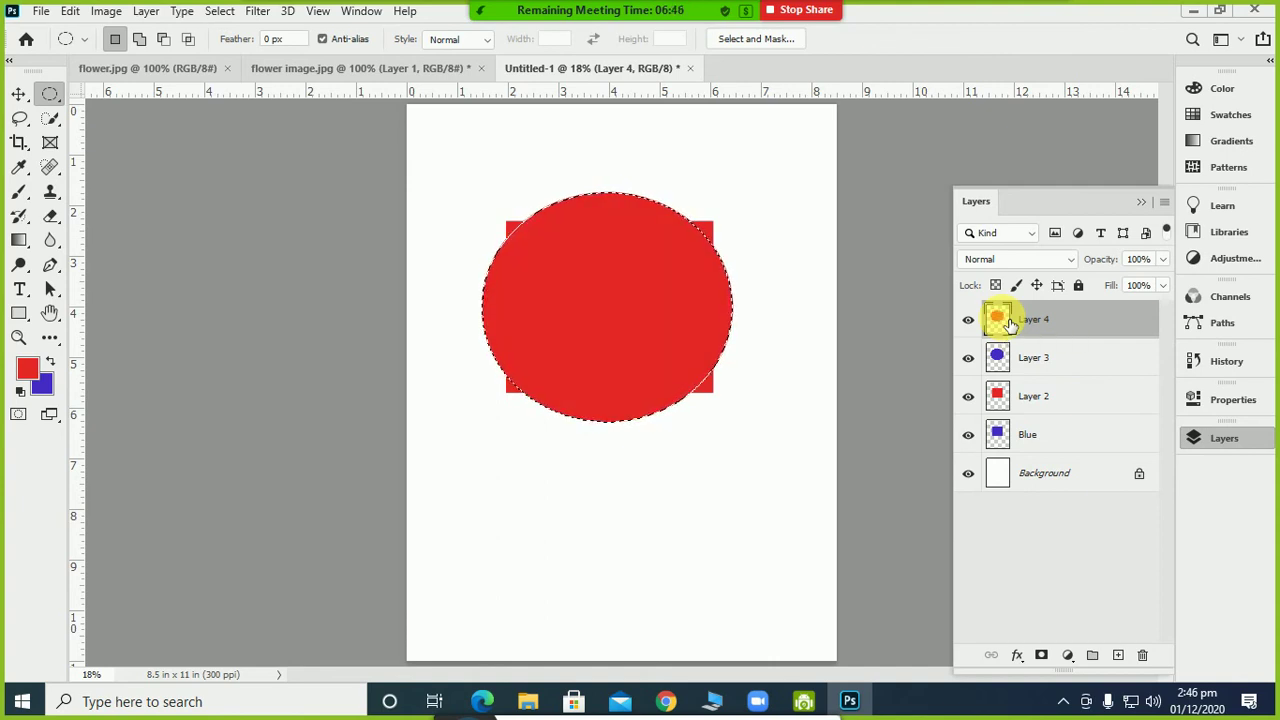
# Hide and show Layer 4 repeatedly to compare the red ellipse with the blue one beneath it
pyautogui.click(975, 323)
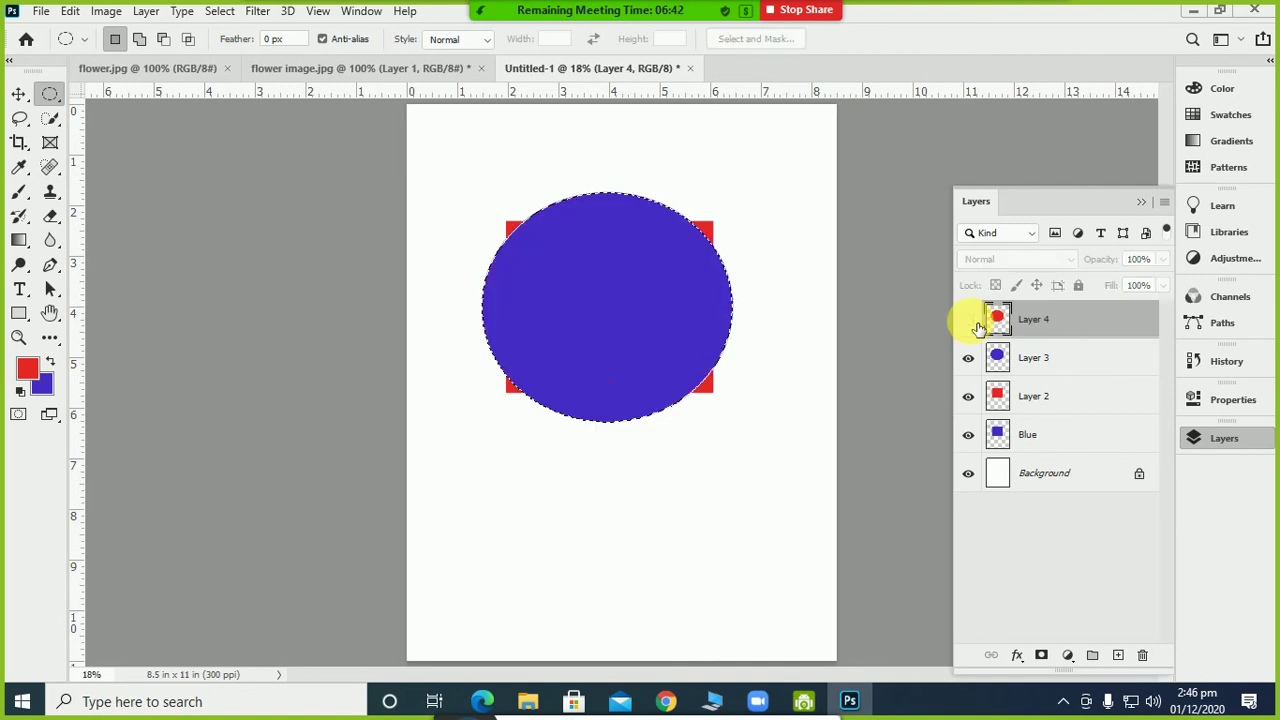
pyautogui.click(968, 322)
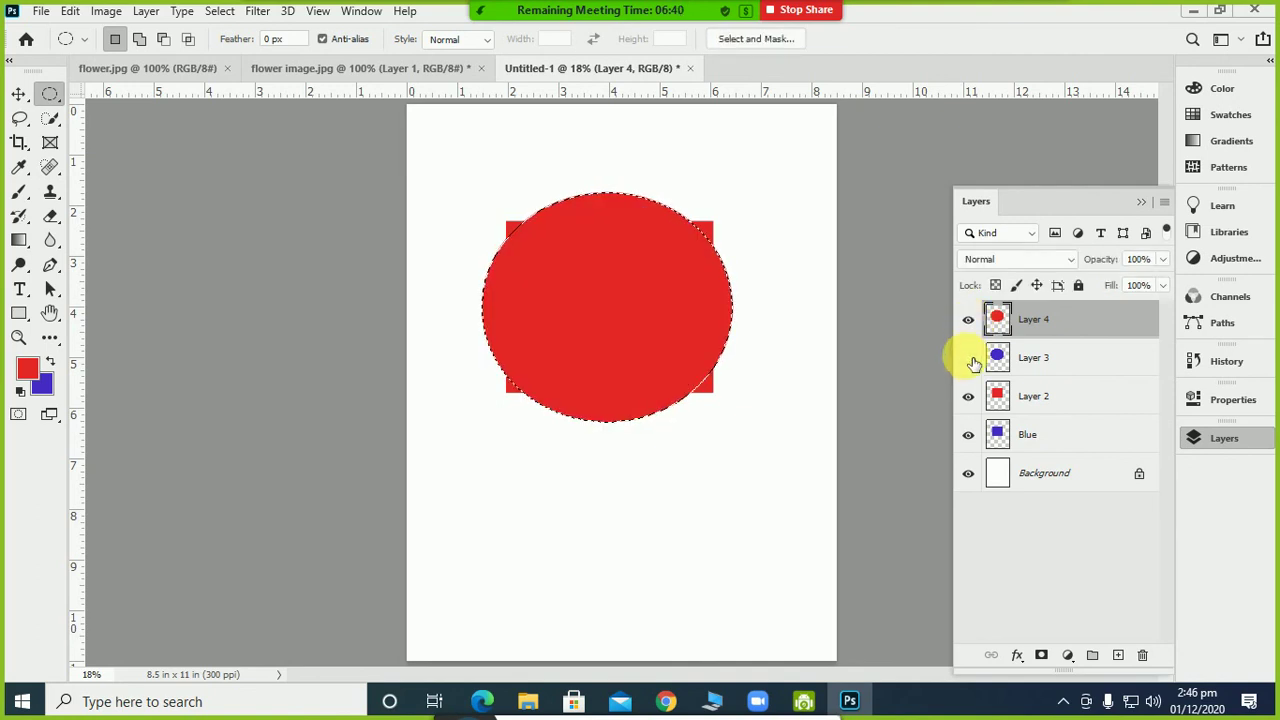
pyautogui.click(968, 321)
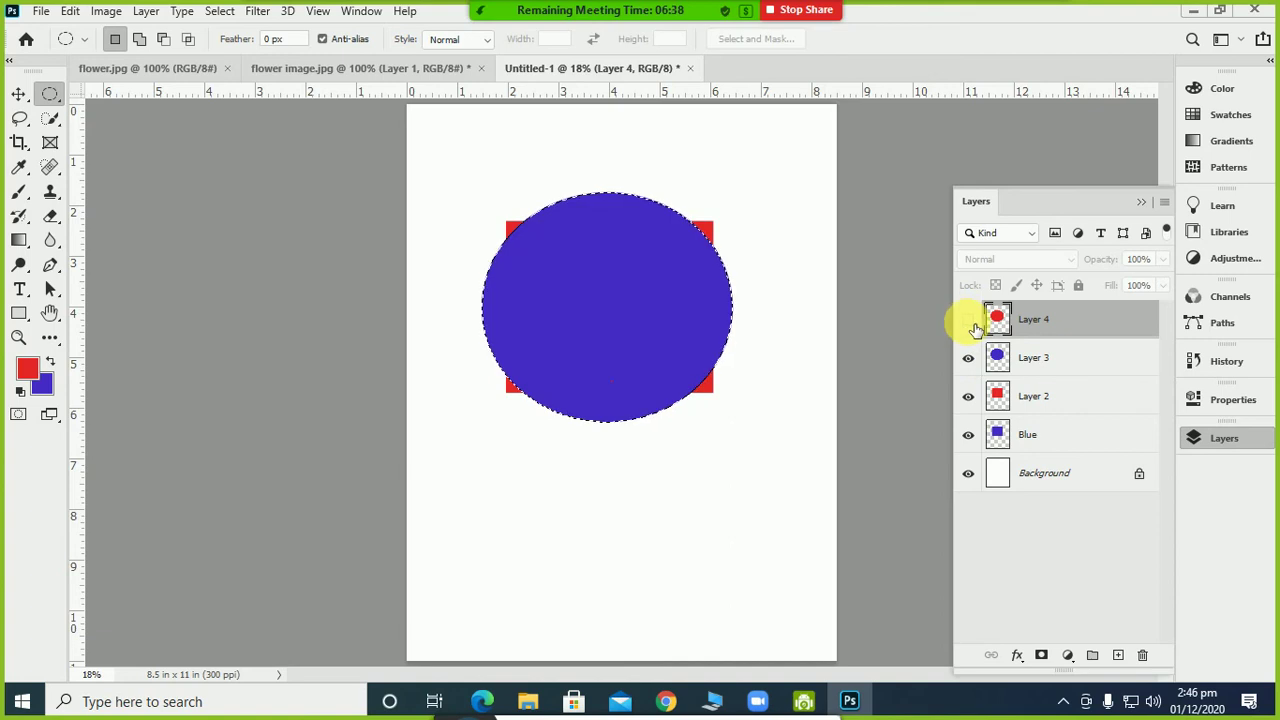
pyautogui.click(968, 321)
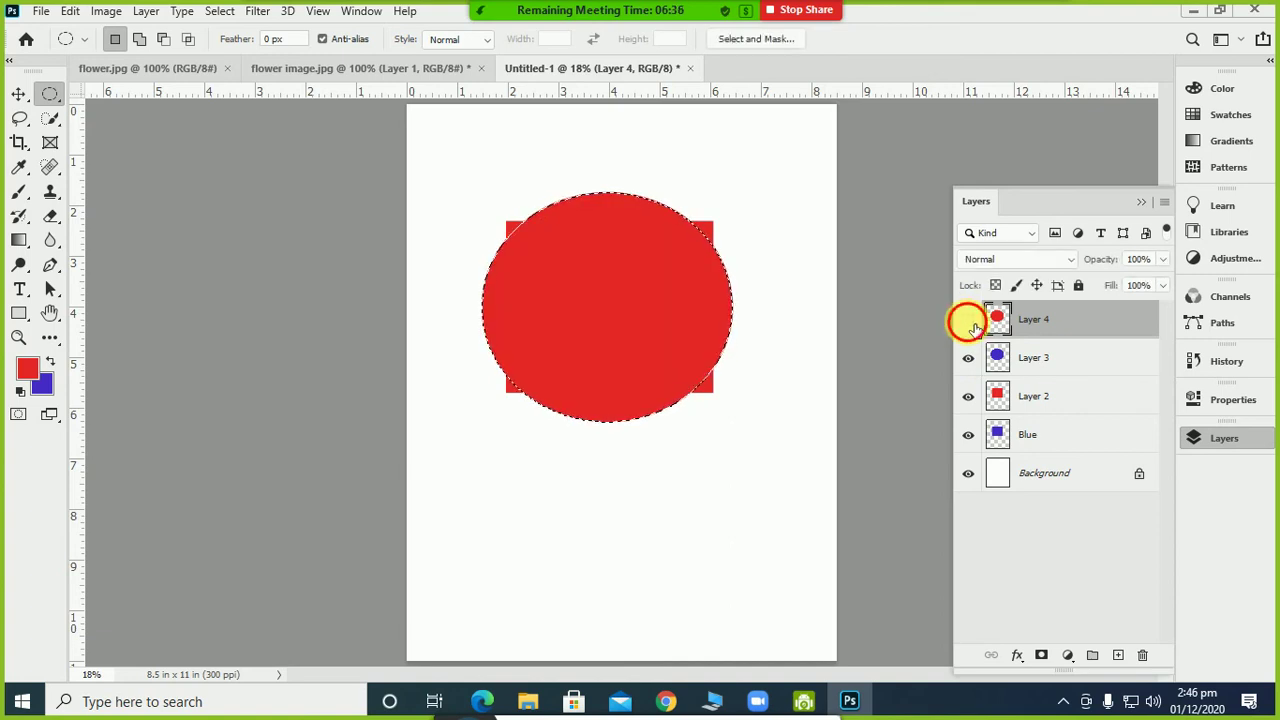
pyautogui.click(968, 321)
pyautogui.click(968, 321)
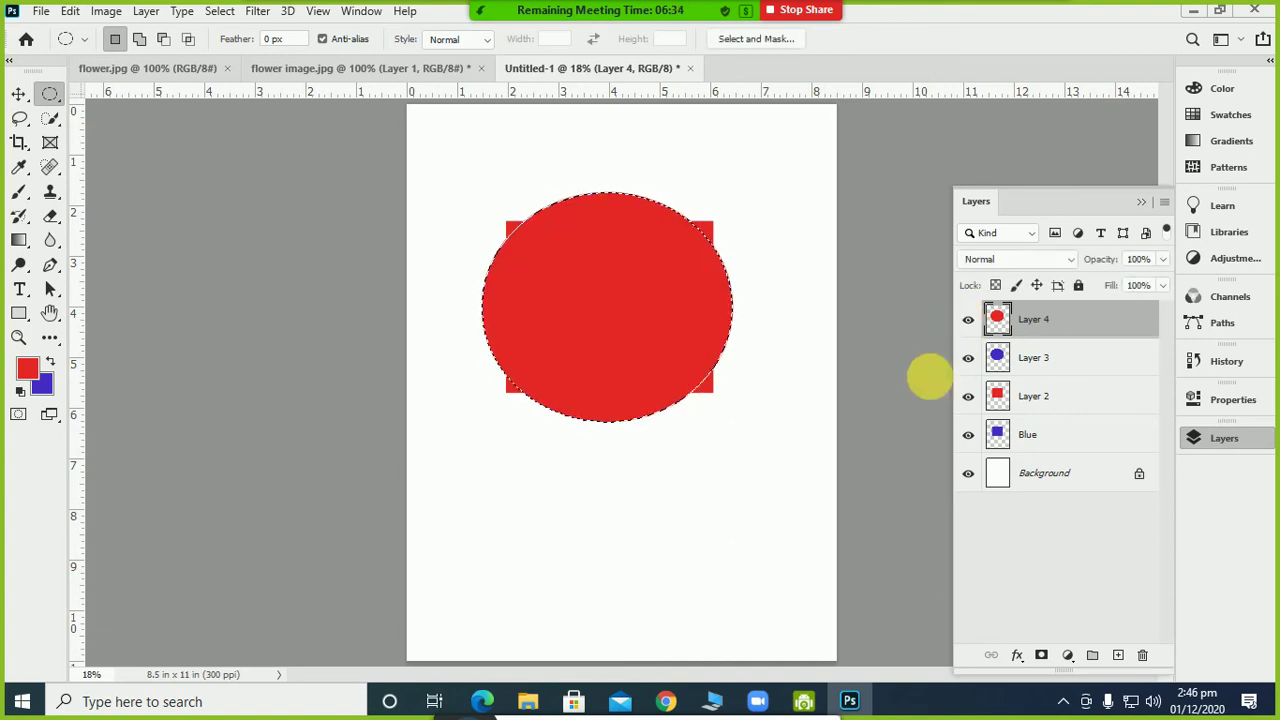
pyautogui.click(970, 323)
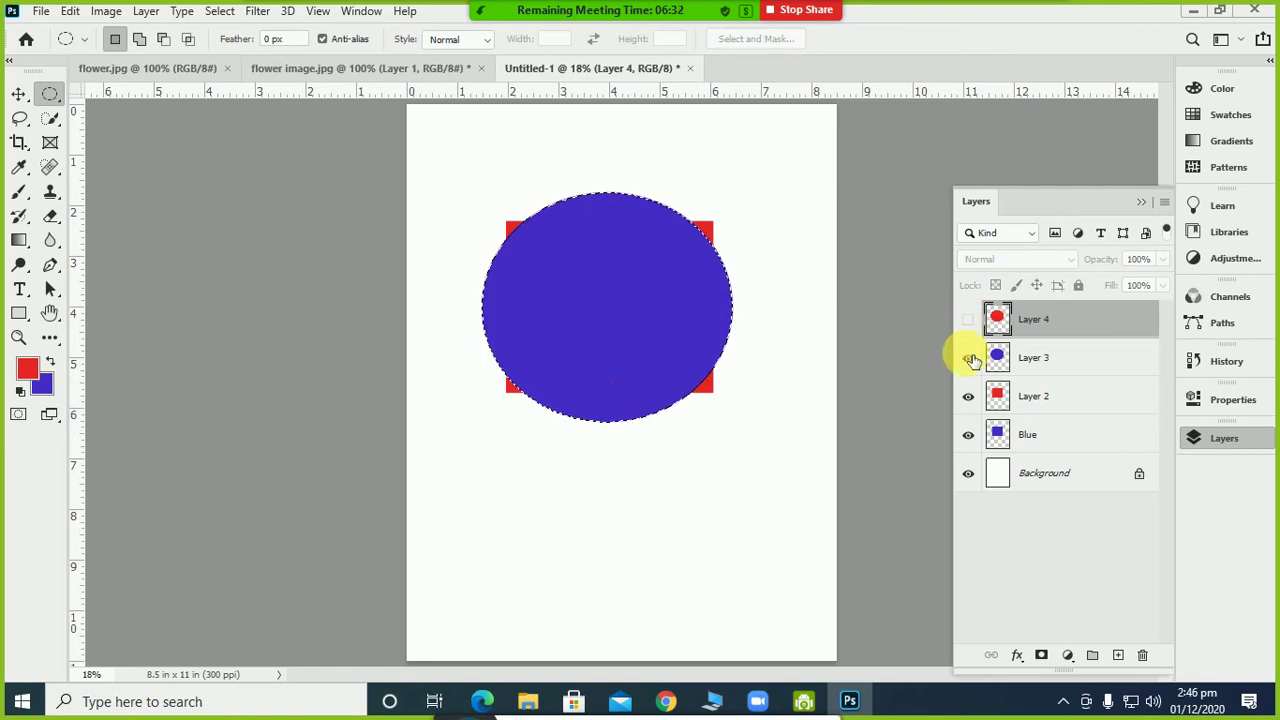
pyautogui.click(968, 320)
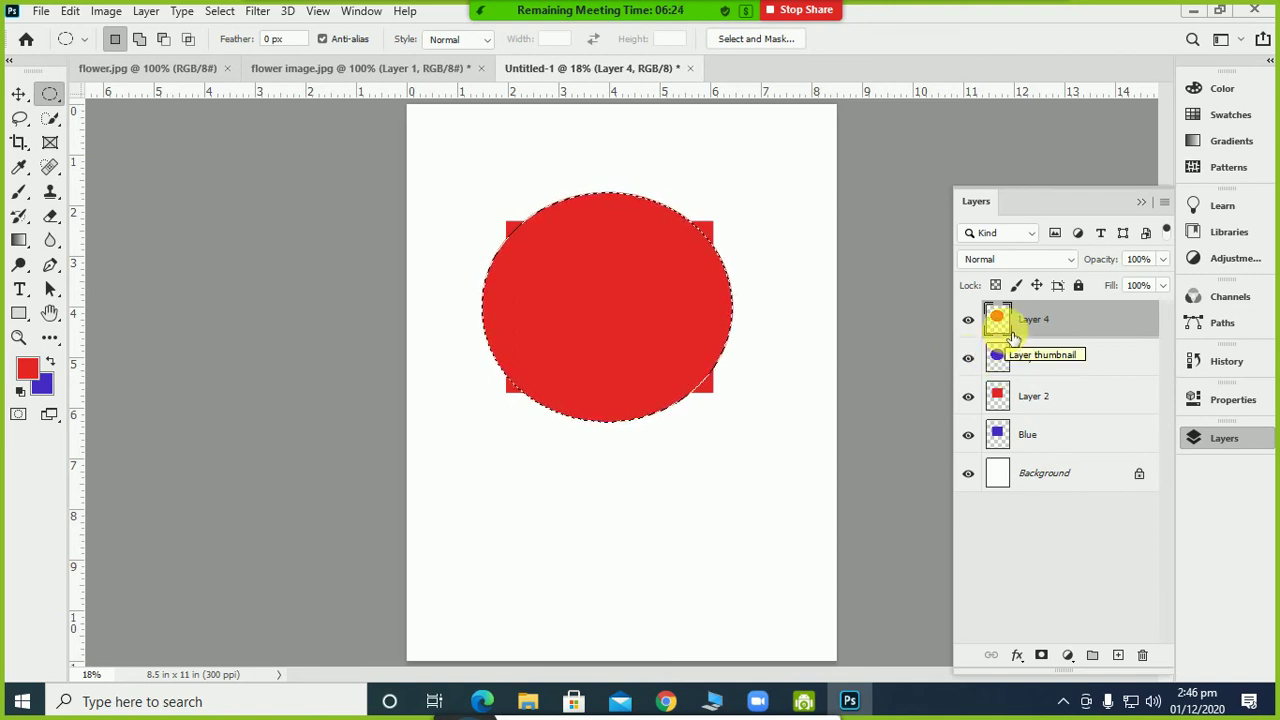
# Move Layer 3 above Layer 4 in the layer stack
pyautogui.click(1055, 368)
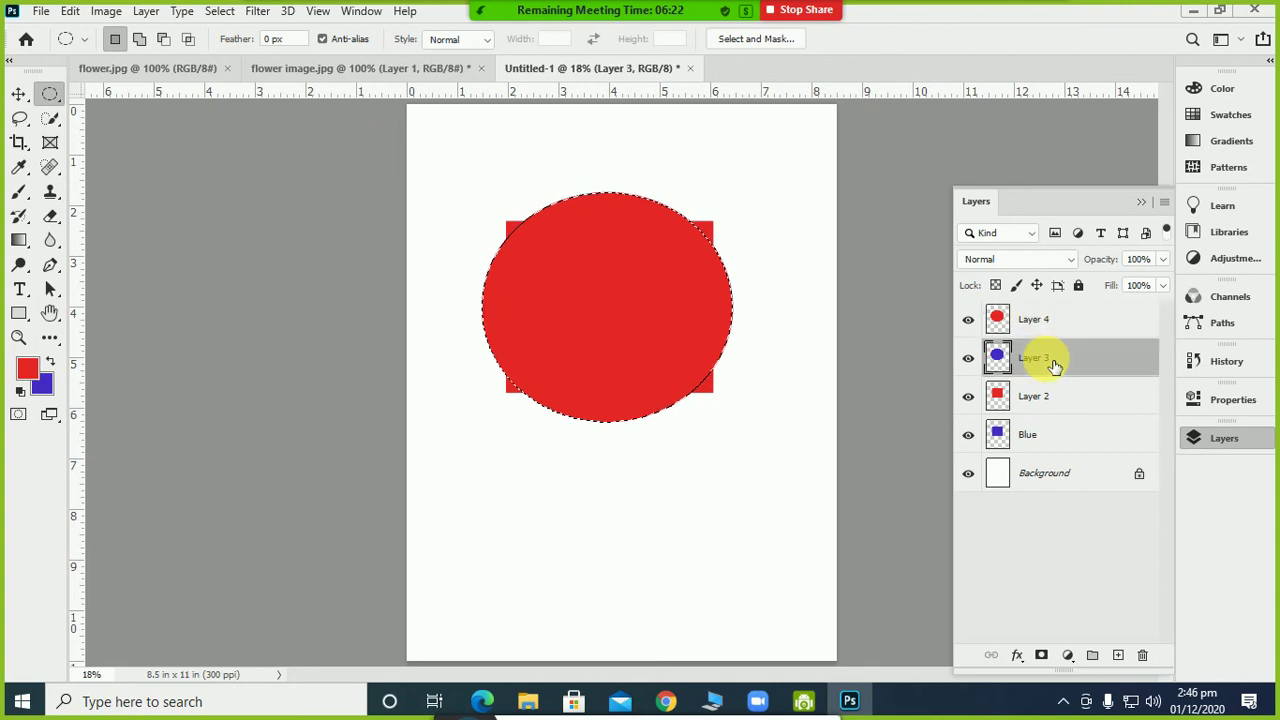
pyautogui.moveTo(1055, 368); pyautogui.dragTo(1057, 320)
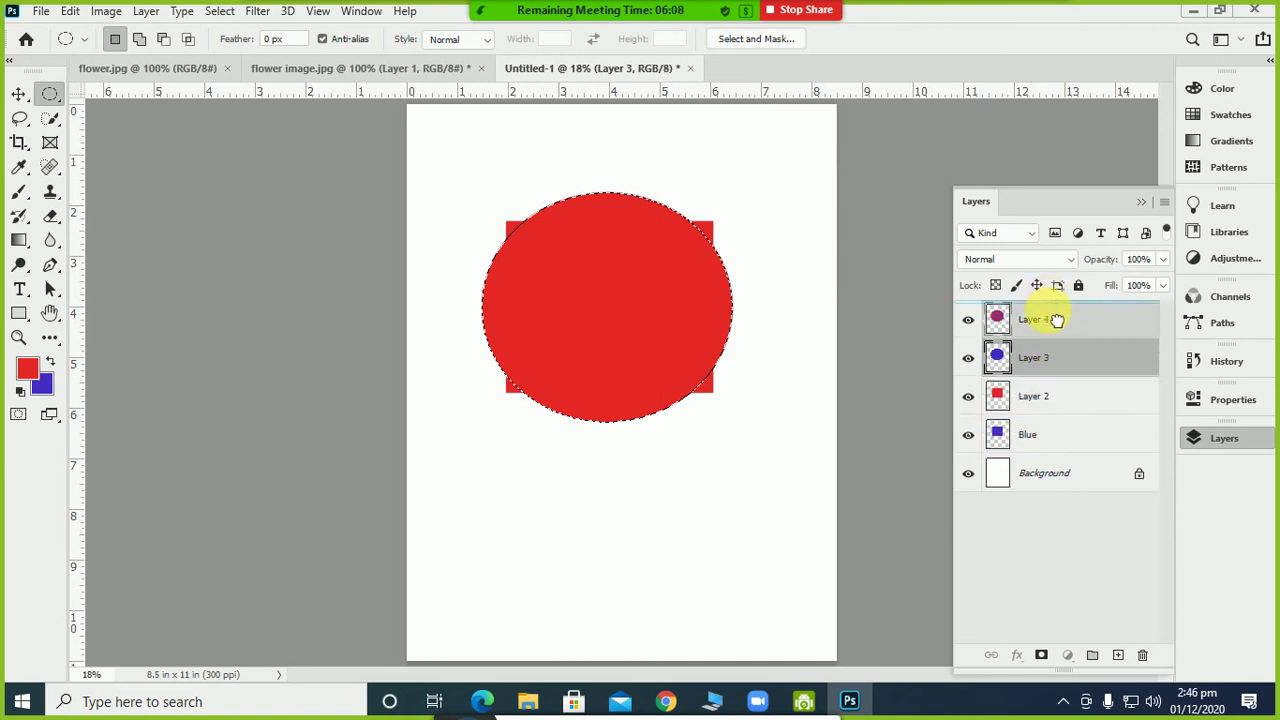
pyautogui.moveTo(1057, 320); pyautogui.dragTo(1057, 319)
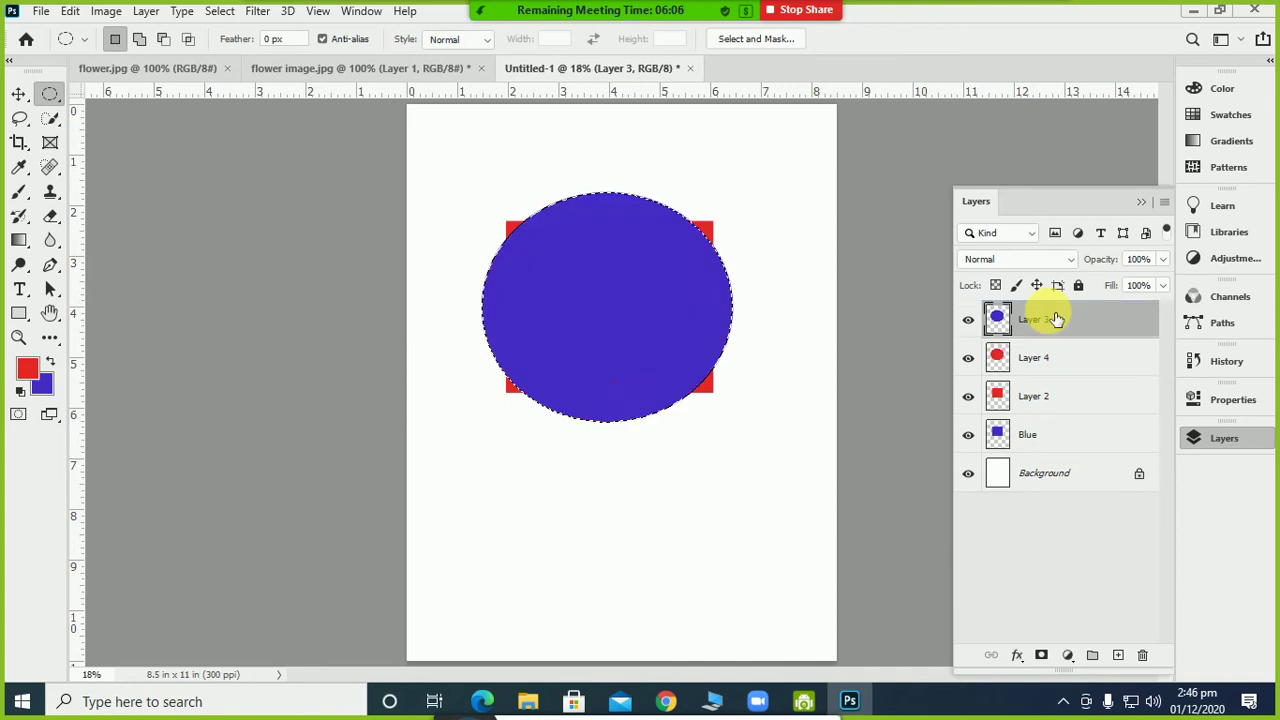
# Hide Layer 3, Layer 4, Layer 2 and the Blue layer, and clear the elliptical selection
pyautogui.click(968, 319)
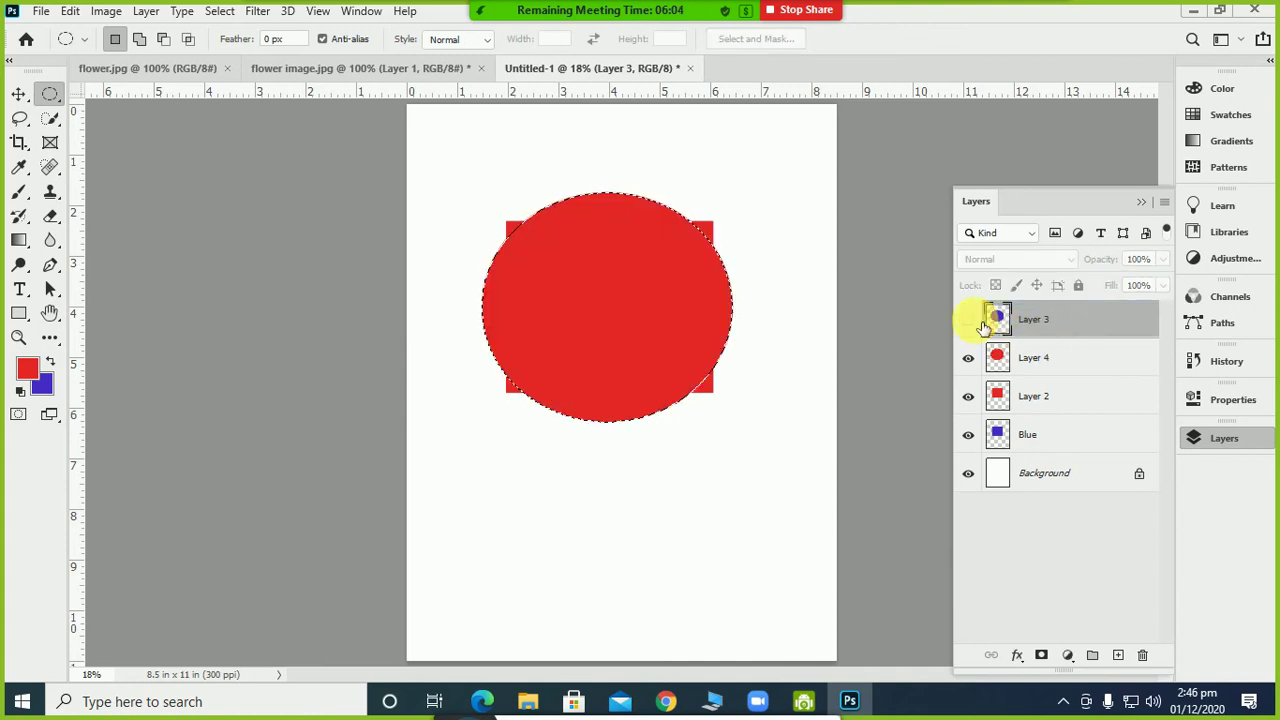
pyautogui.click(968, 358)
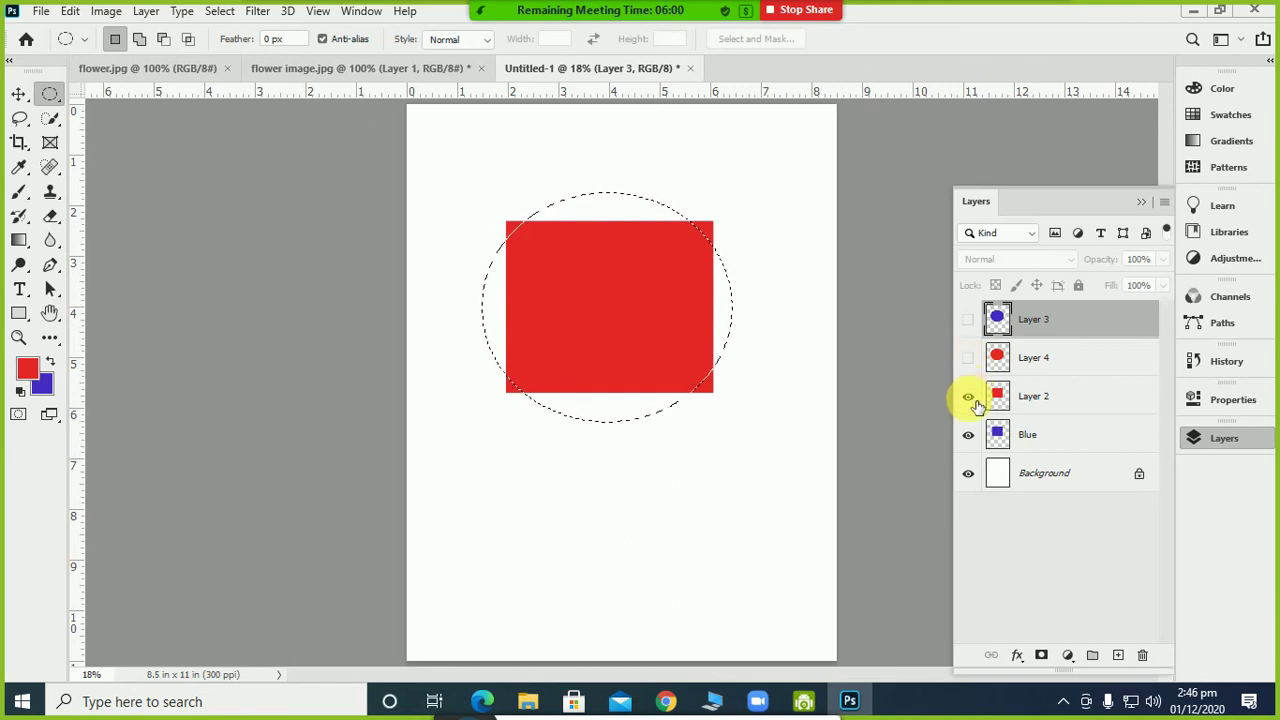
pyautogui.click(968, 397)
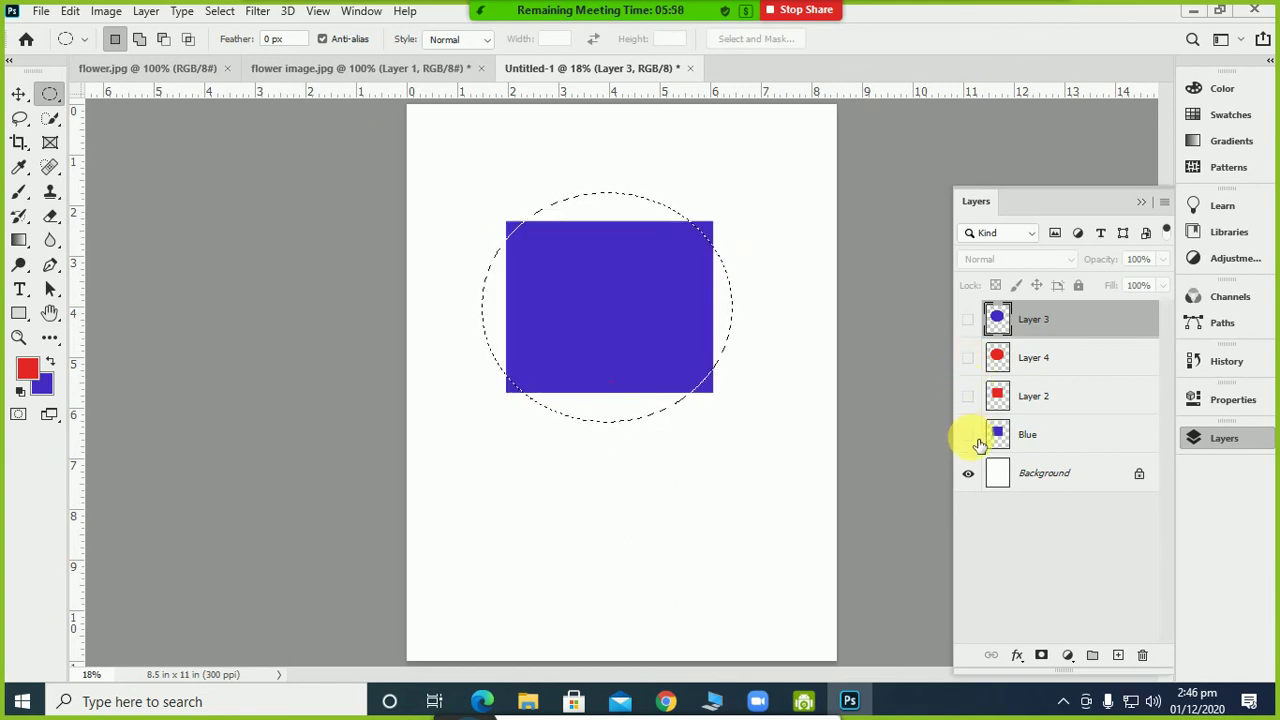
pyautogui.click(968, 434)
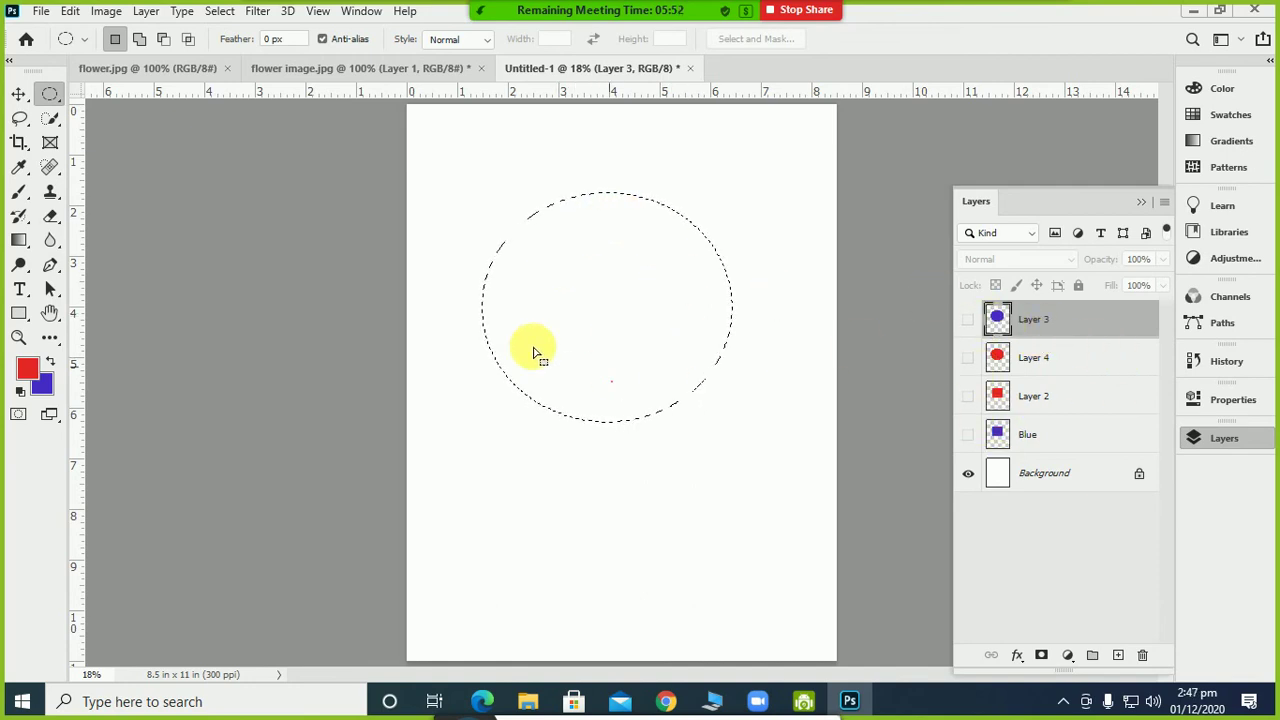
pyautogui.click(779, 276)
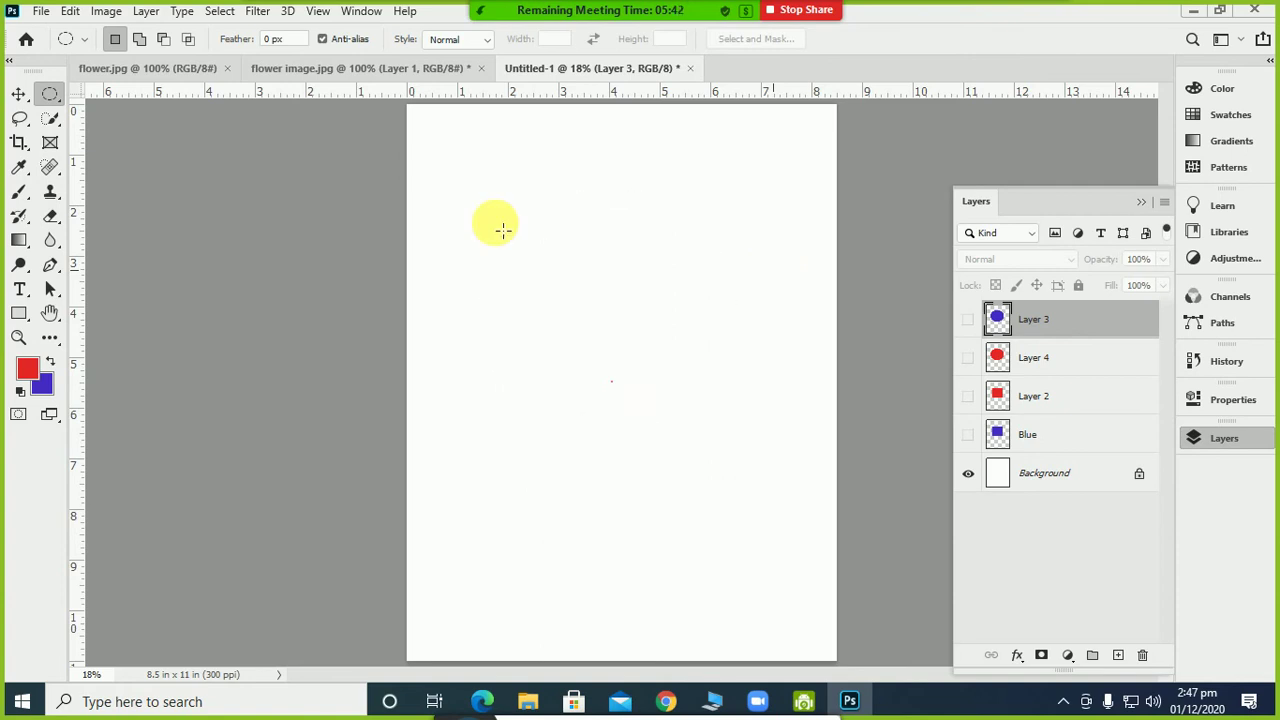
# Create a new layer above Layer 3 and name it "object"
pyautogui.rightClick(52, 97)
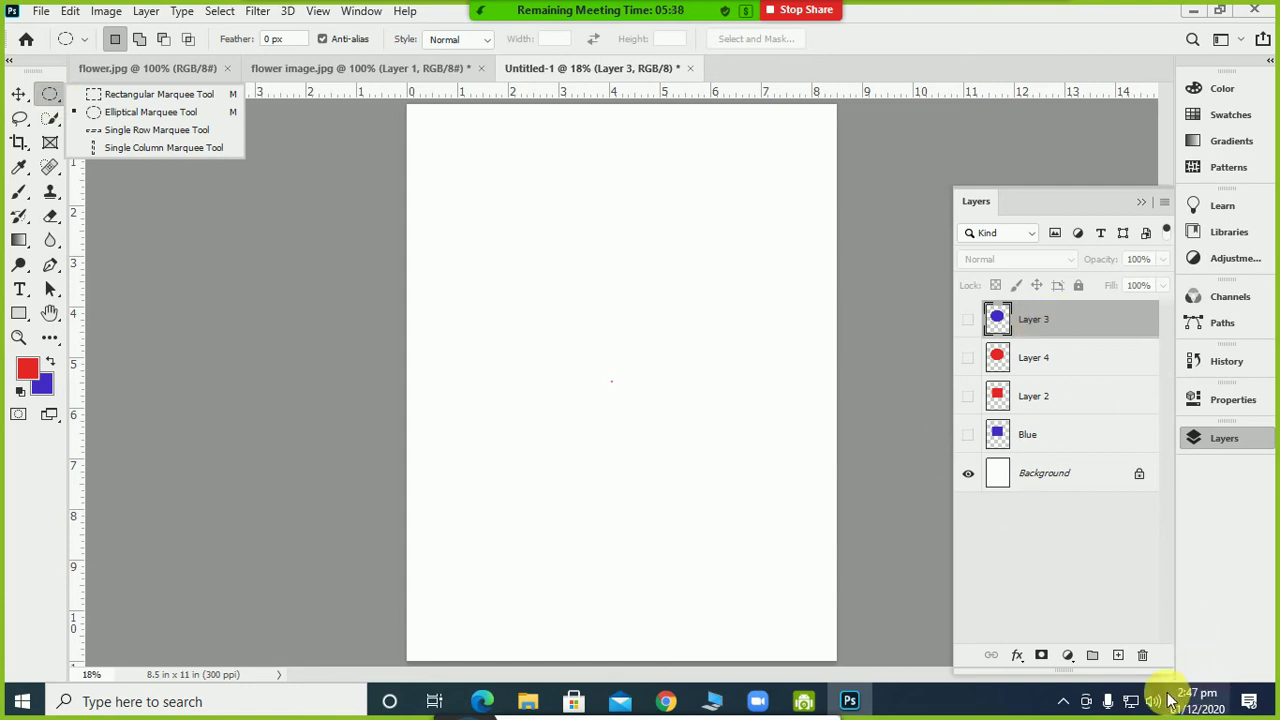
pyautogui.click(1118, 655)
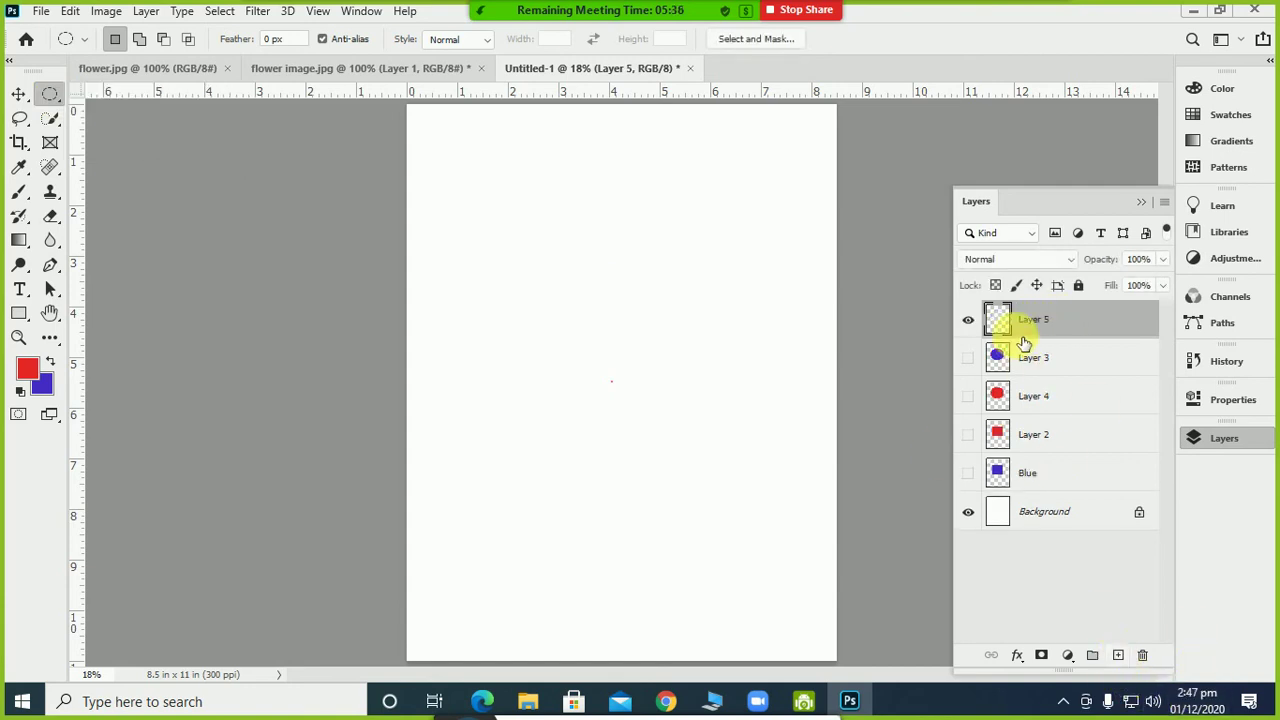
pyautogui.doubleClick(1048, 319)
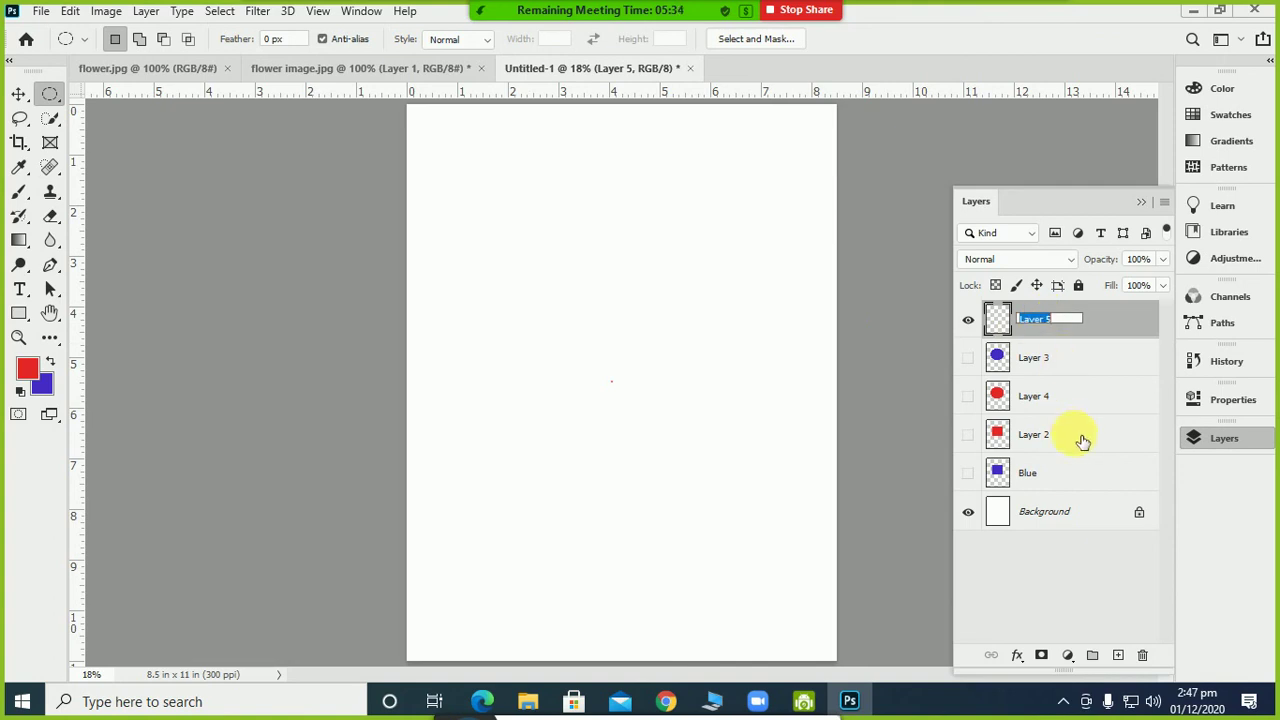
pyautogui.write('cbject')
pyautogui.press('Return')
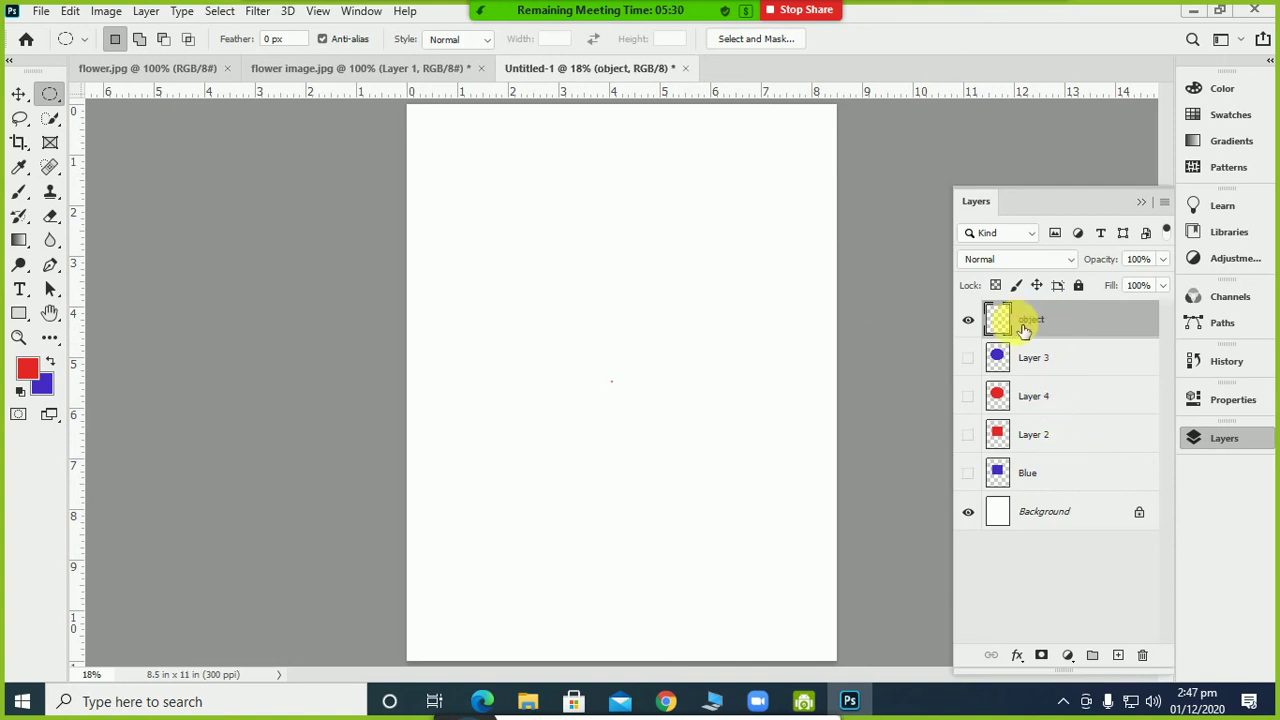
# Draw a large, nearly circular elliptical marquee selection in the upper half of the page on the object layer
pyautogui.rightClick(50, 97)
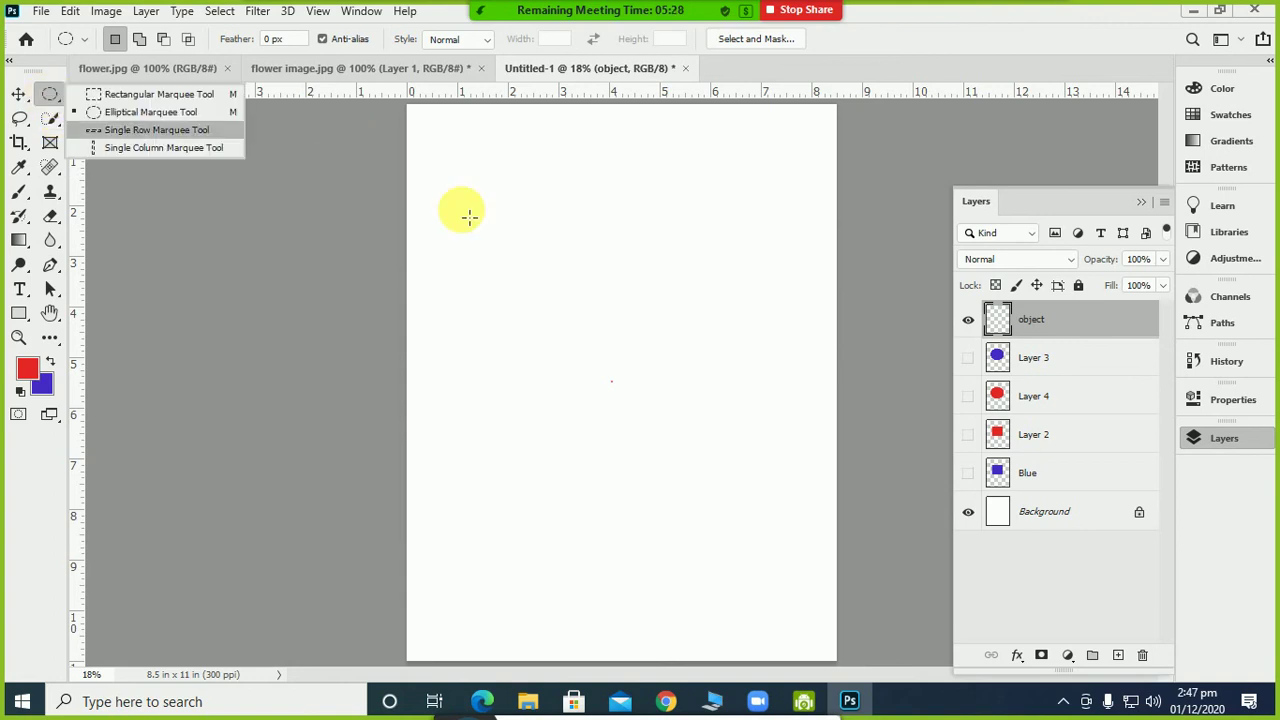
pyautogui.click(148, 113)
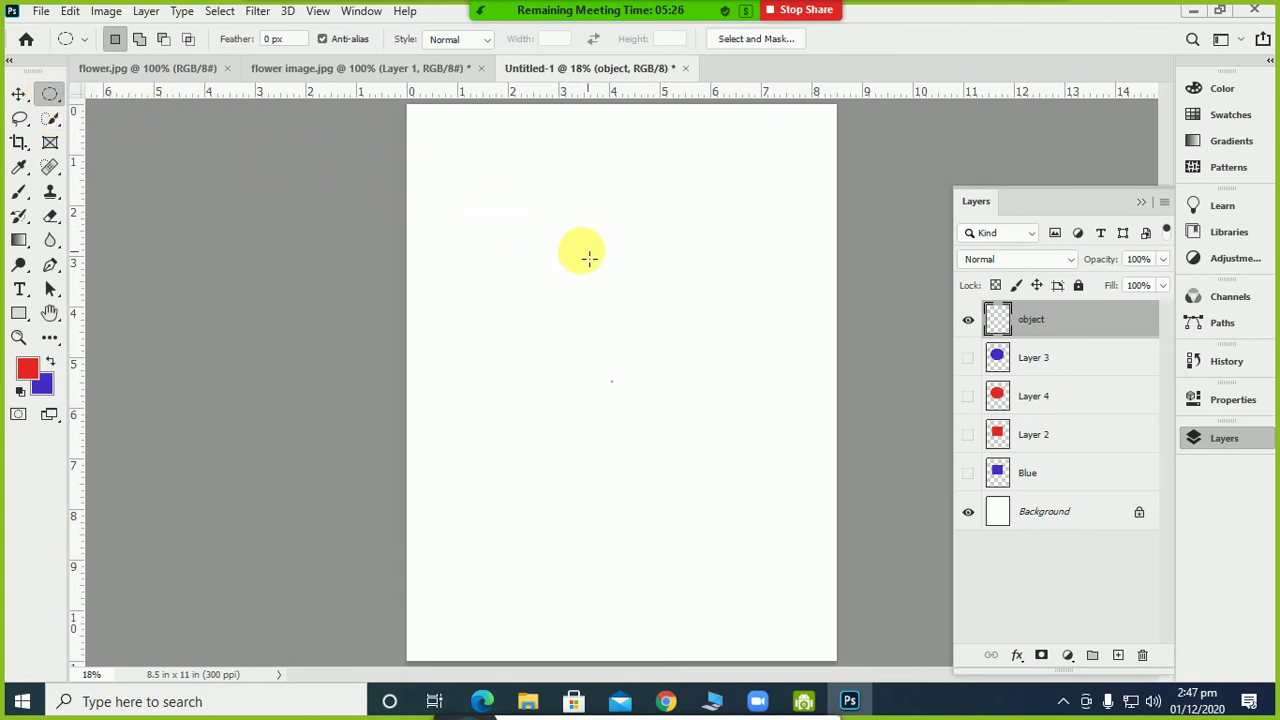
pyautogui.moveTo(487, 182); pyautogui.dragTo(768, 449)
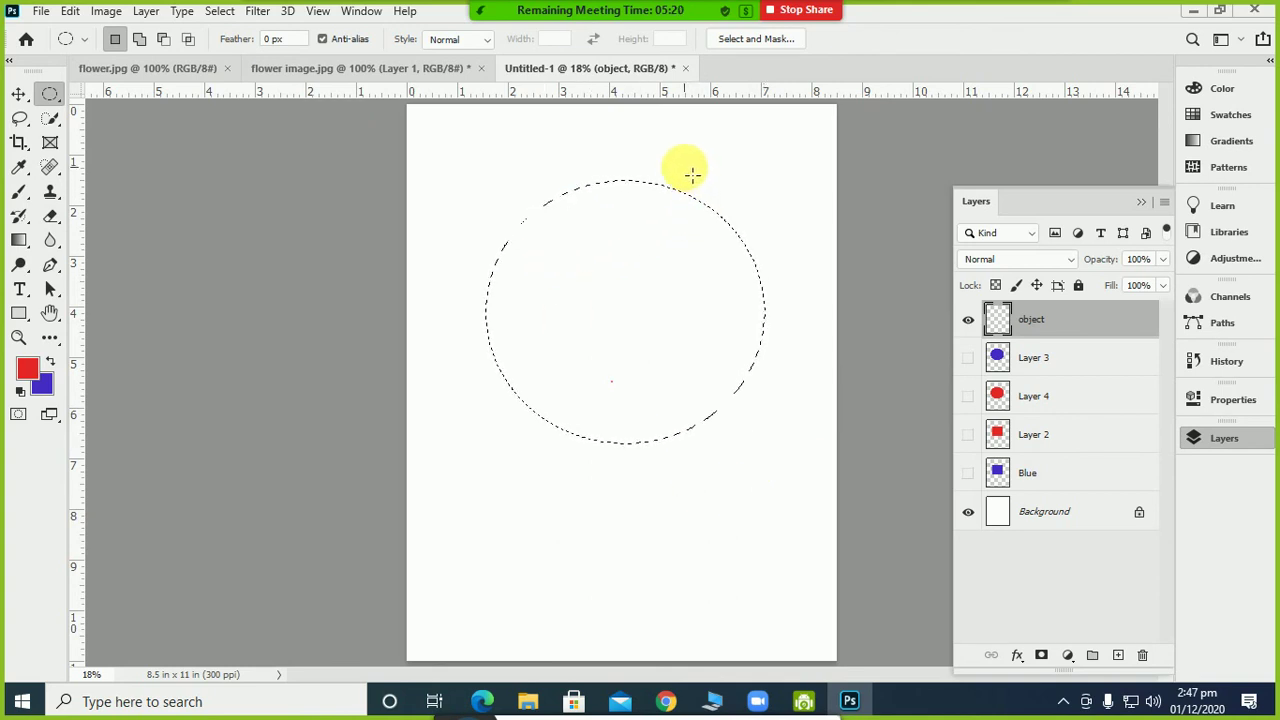
pyautogui.moveTo(698, 169); pyautogui.dragTo(731, 213)
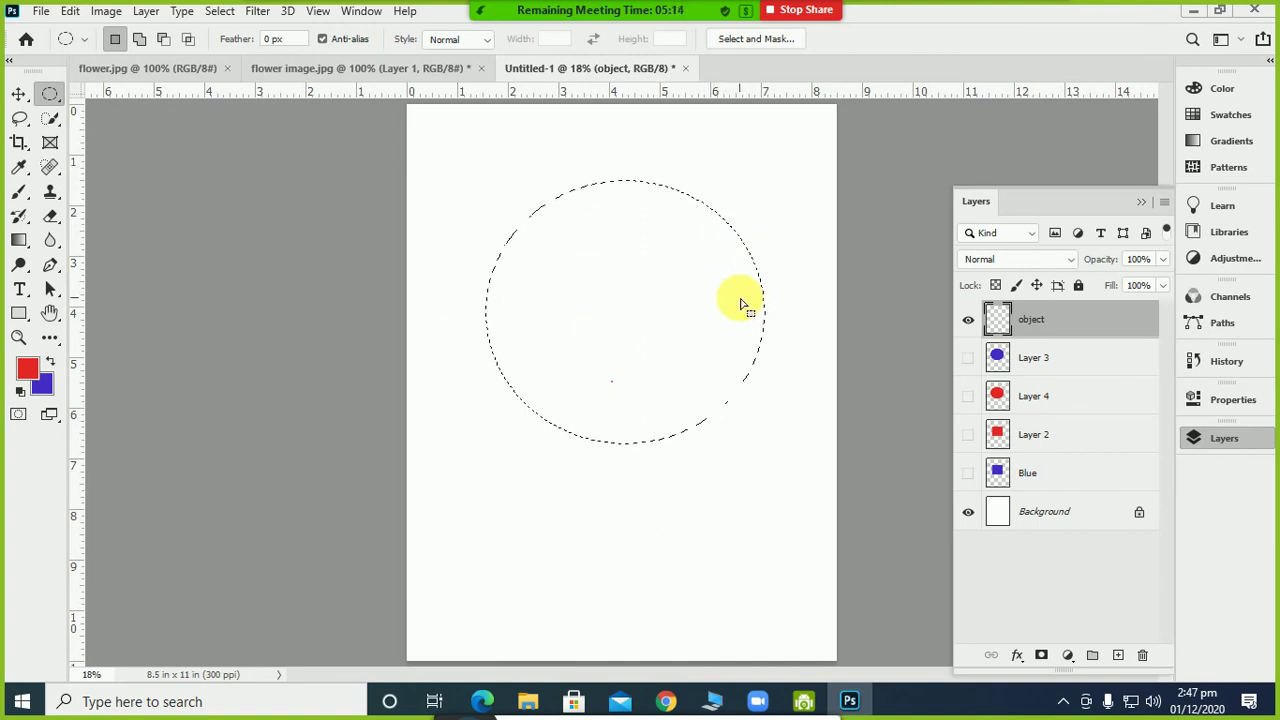
pyautogui.moveTo(681, 165); pyautogui.dragTo(742, 237)
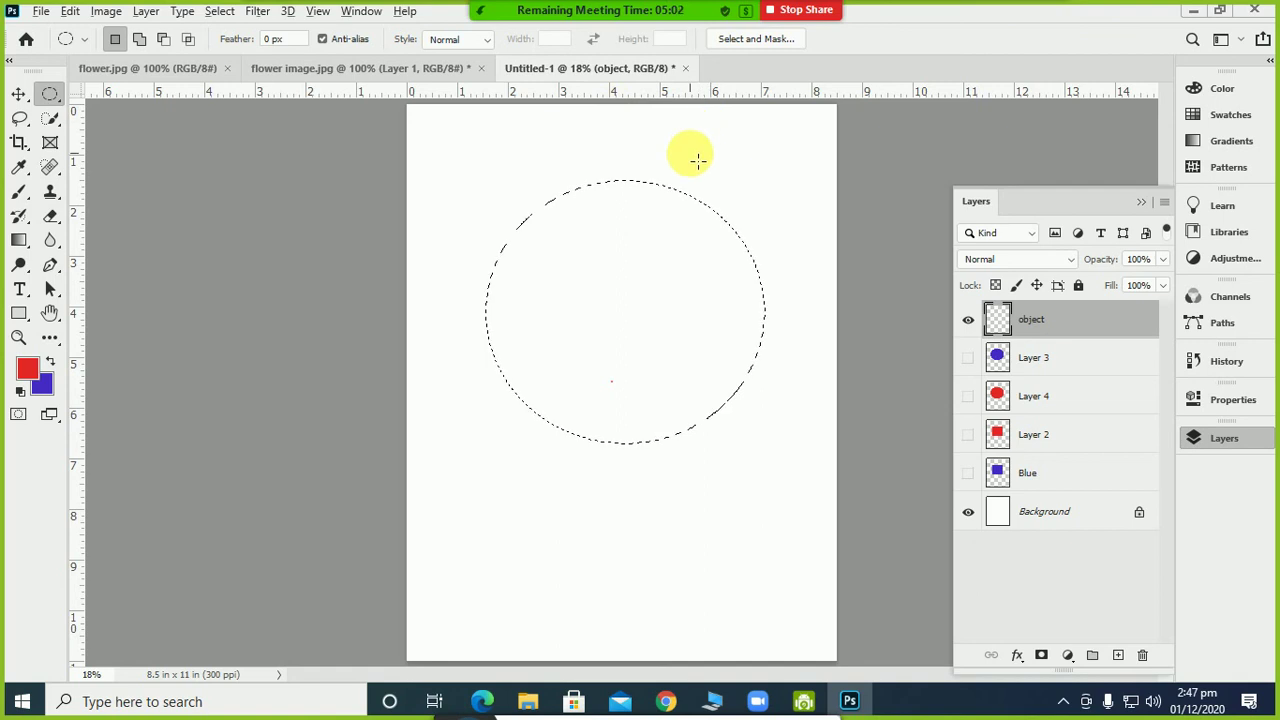
pyautogui.press('alt')
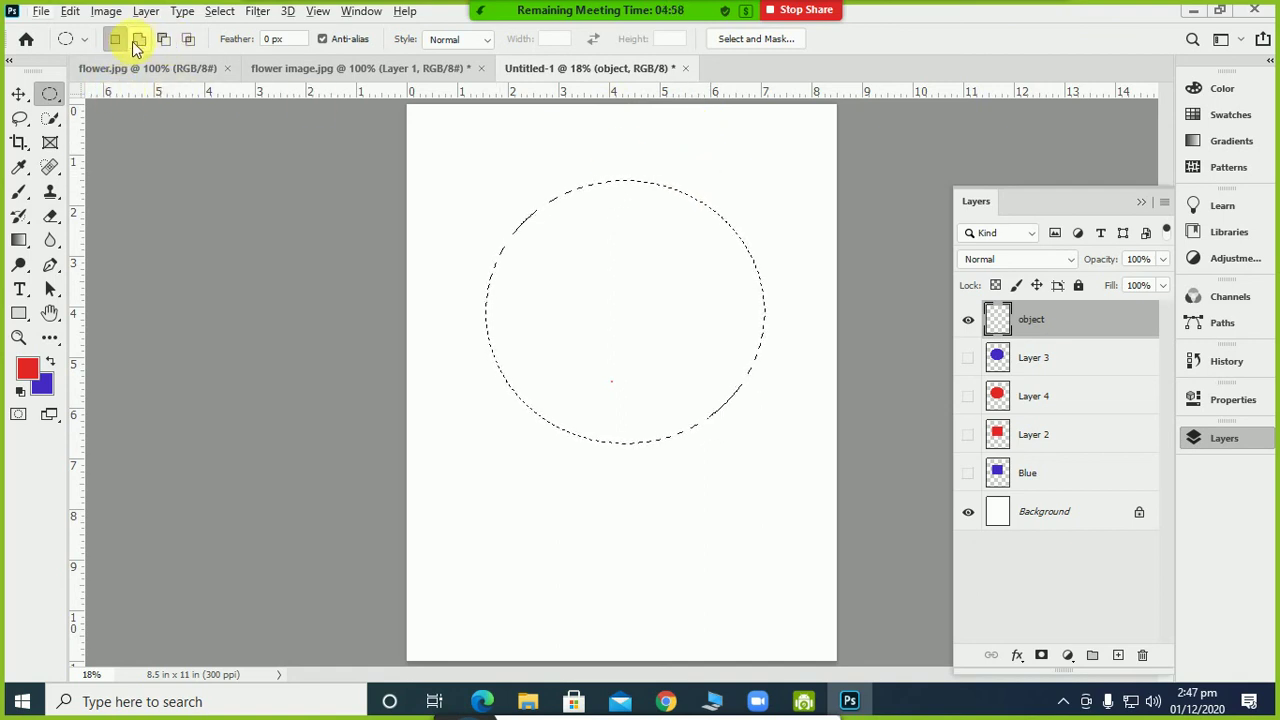
pyautogui.click(83, 43)
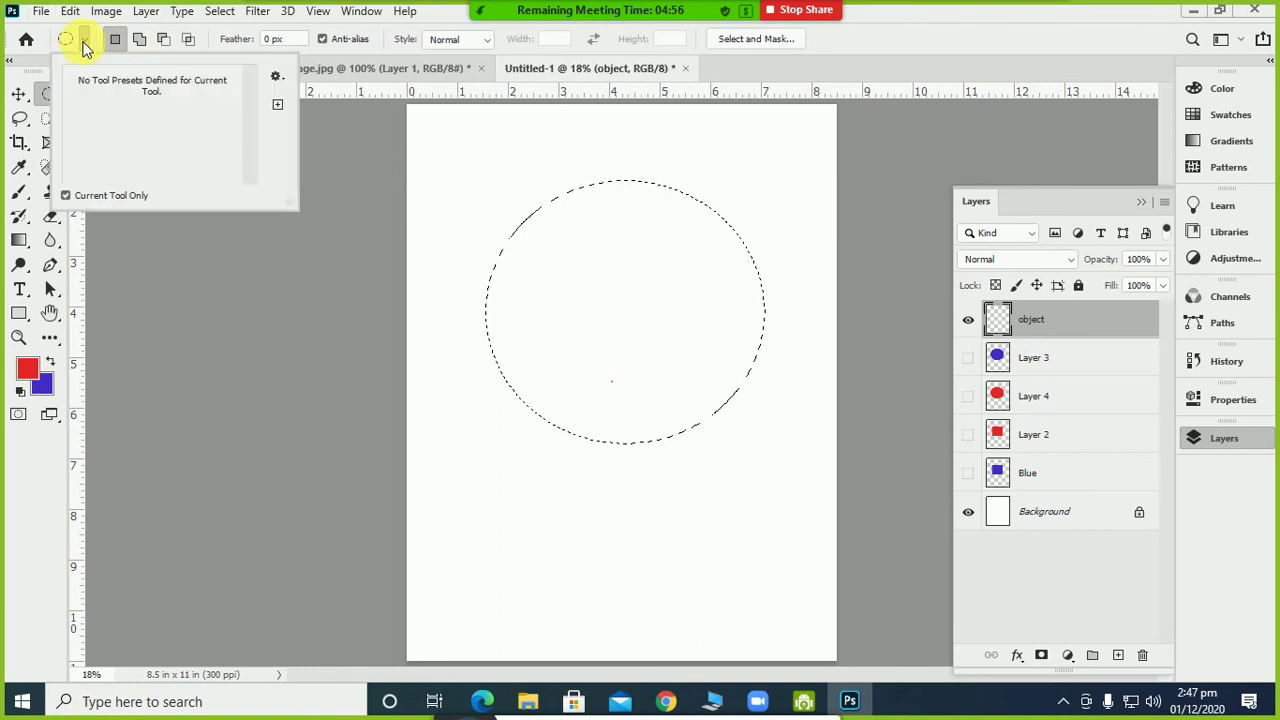
pyautogui.click(84, 42)
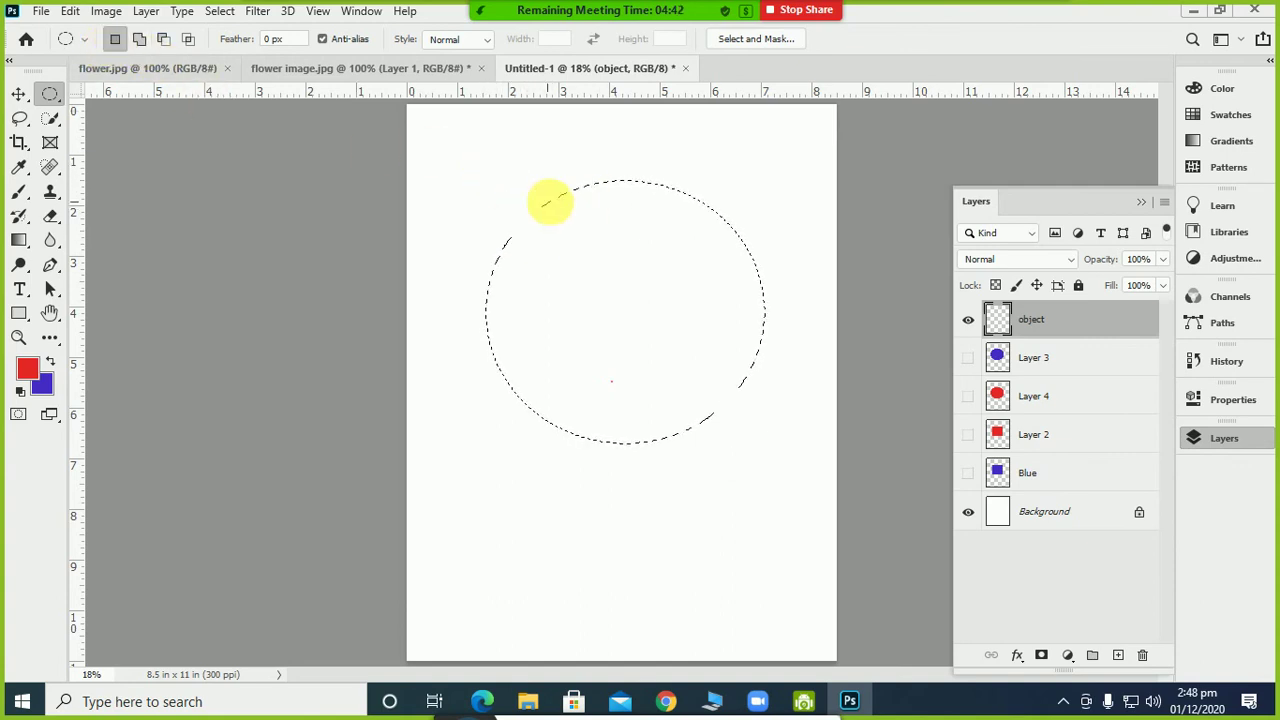
# Add two small circular ears to the selection, one at each upper side of the large ellipse, using Add to Selection
pyautogui.click(141, 45)
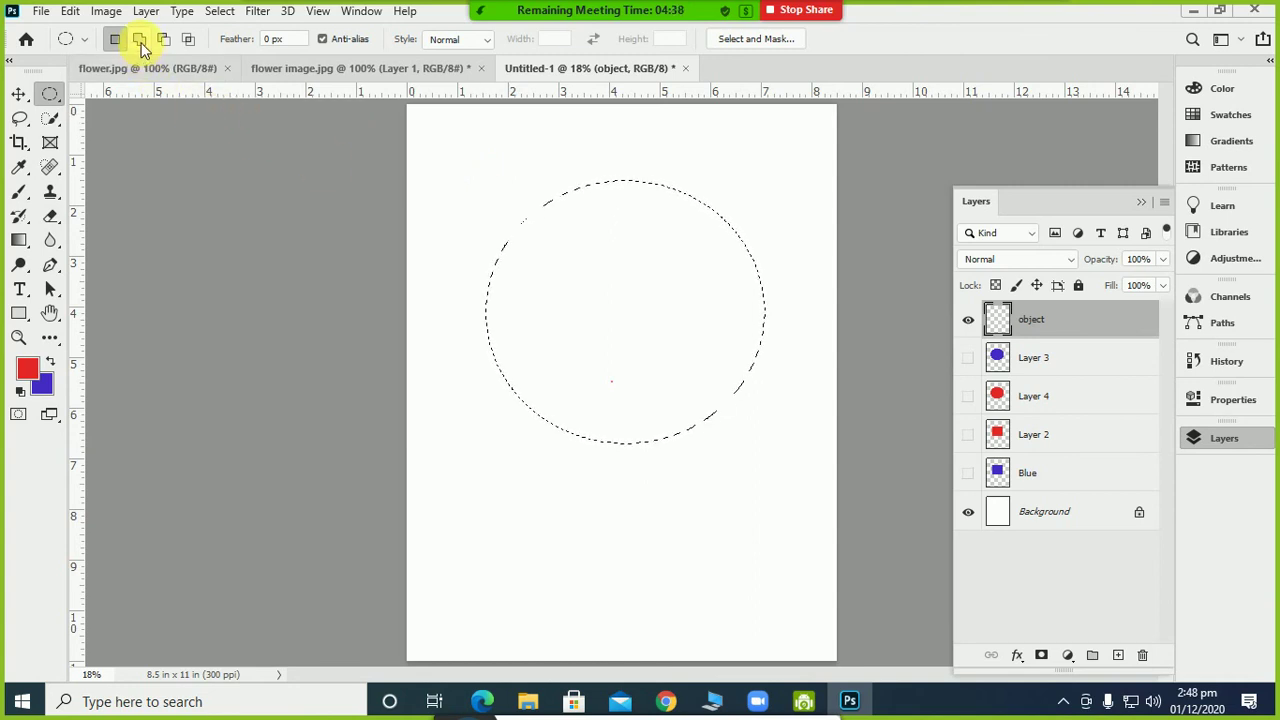
pyautogui.click(141, 45)
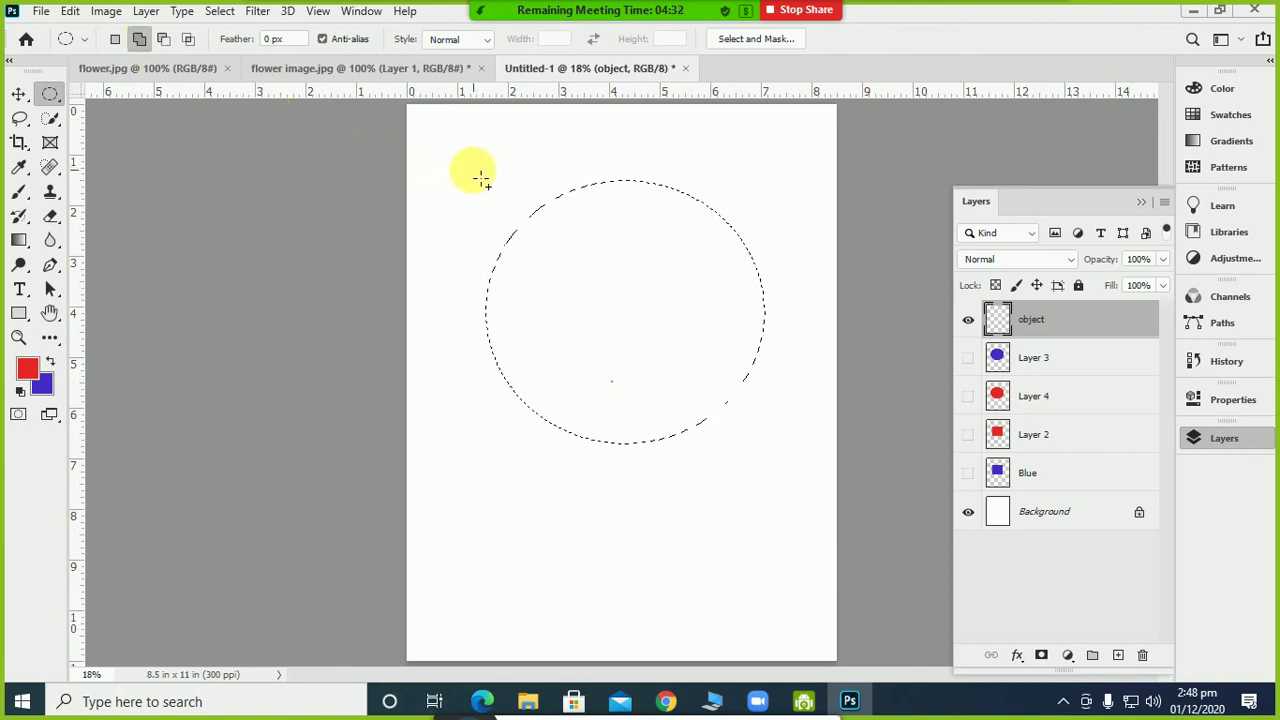
pyautogui.moveTo(485, 182); pyautogui.dragTo(547, 246)
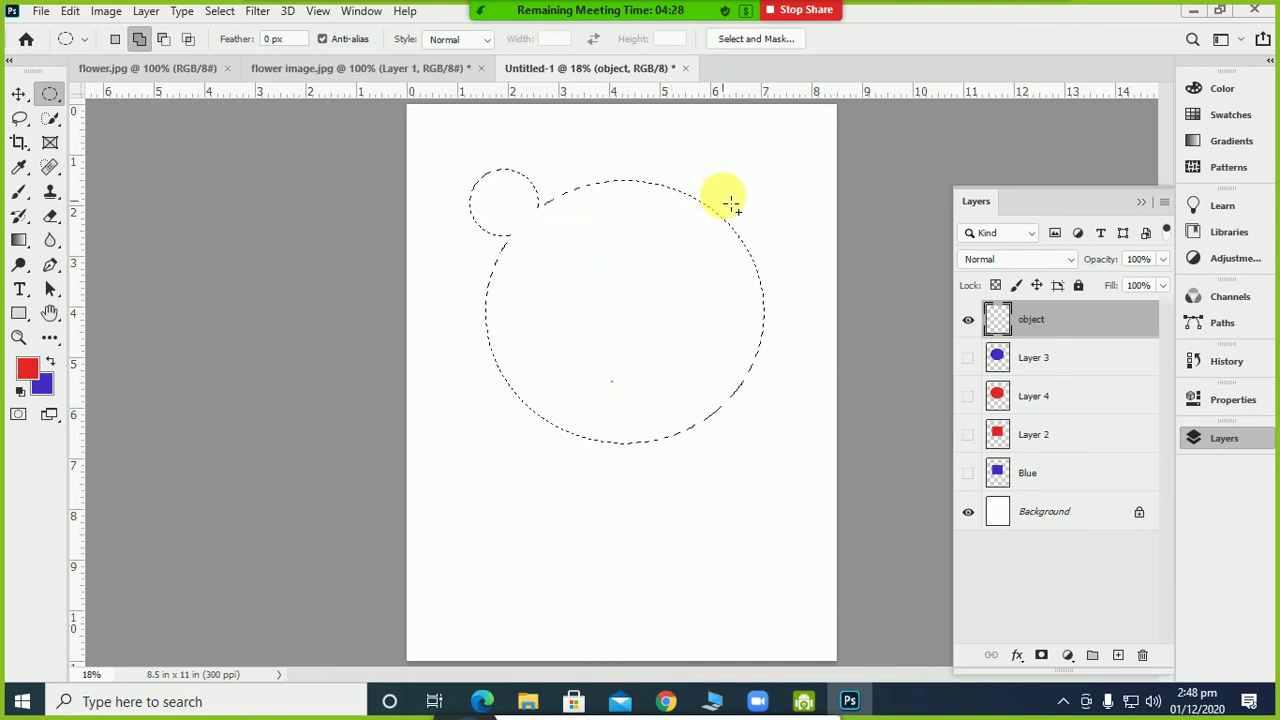
pyautogui.moveTo(716, 171); pyautogui.dragTo(793, 253)
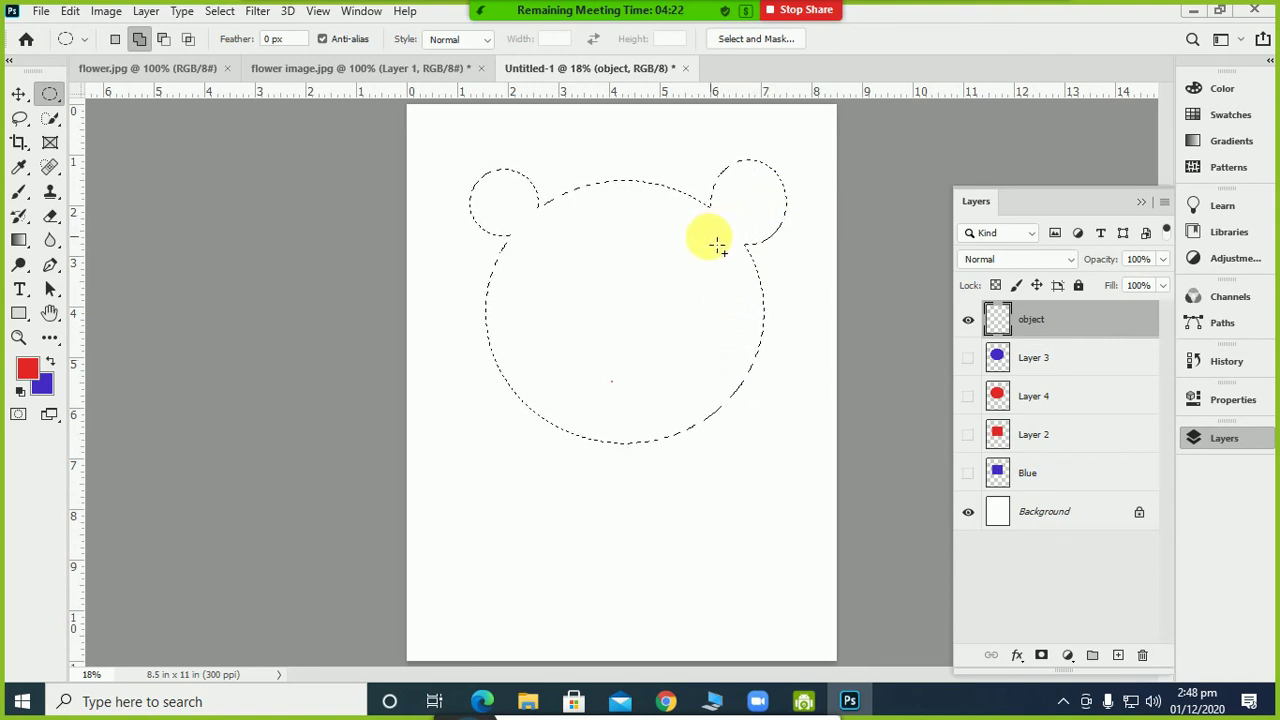
pyautogui.moveTo(508, 213); pyautogui.dragTo(508, 213)
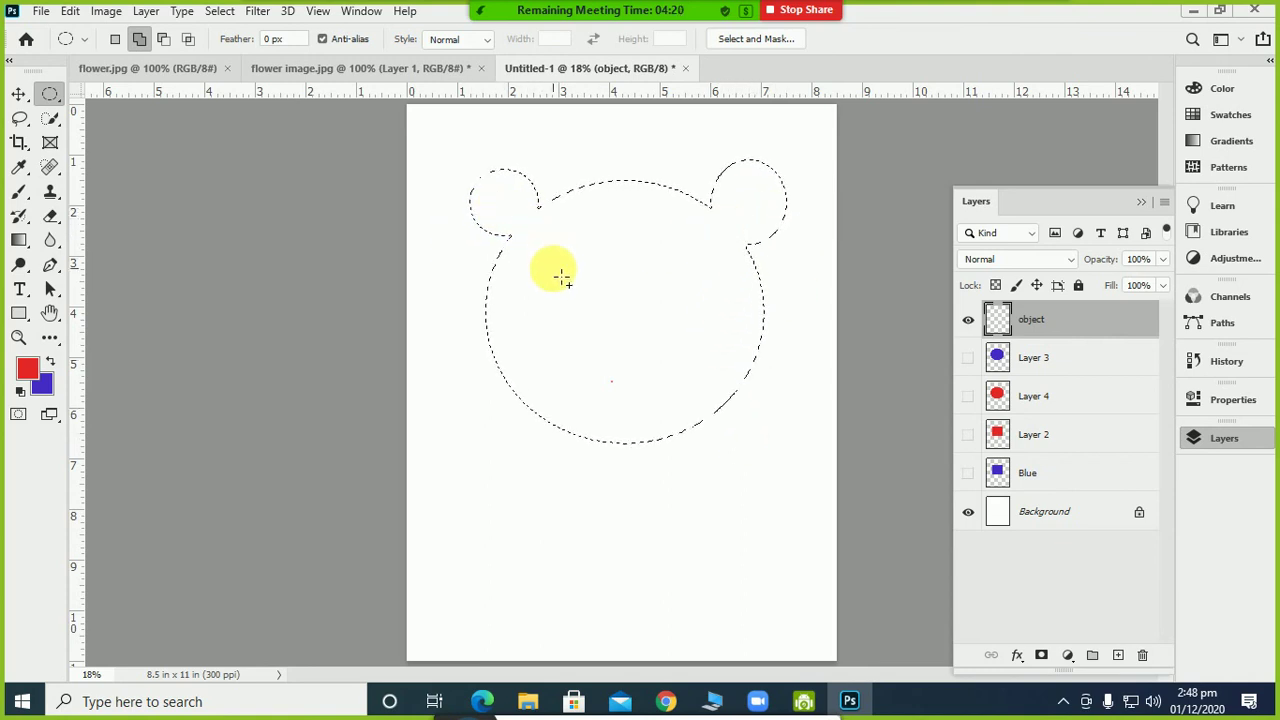
pyautogui.click(115, 38)
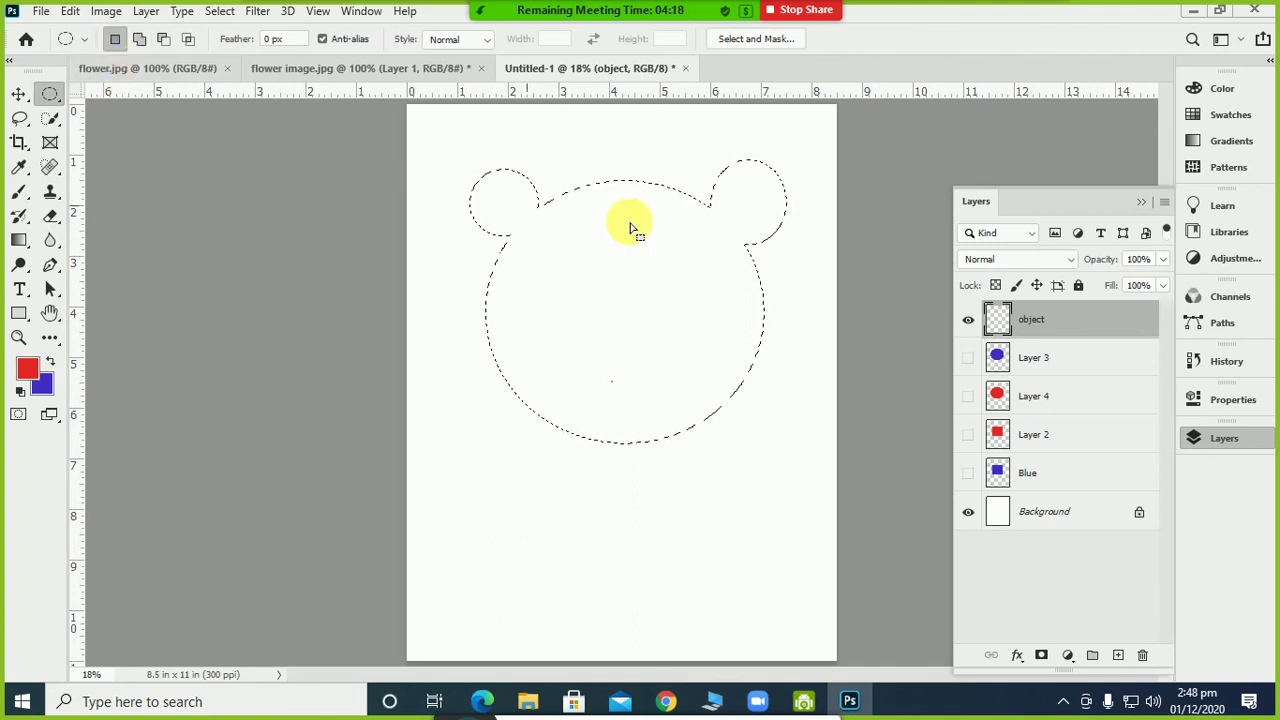
pyautogui.press('shift')
# Subtract two upright oval eyes and a flat, wide oval mouth from inside the large head selection
pyautogui.click(164, 44)
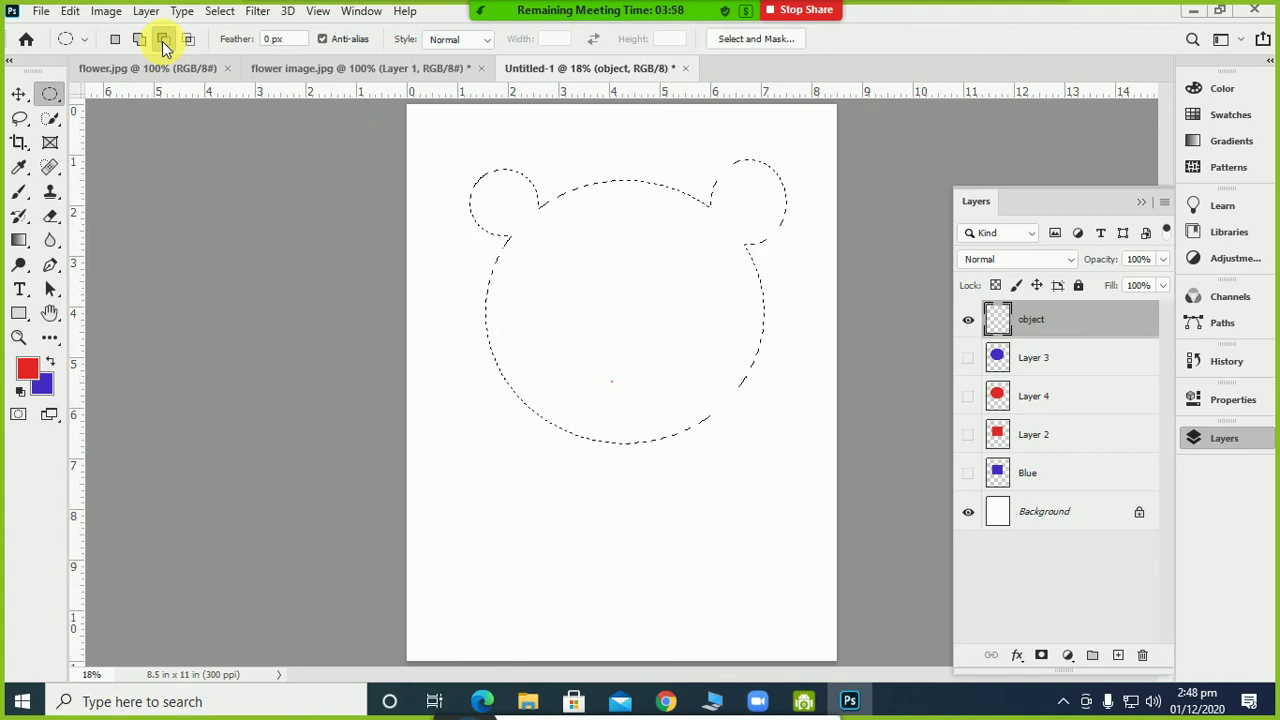
pyautogui.click(668, 261)
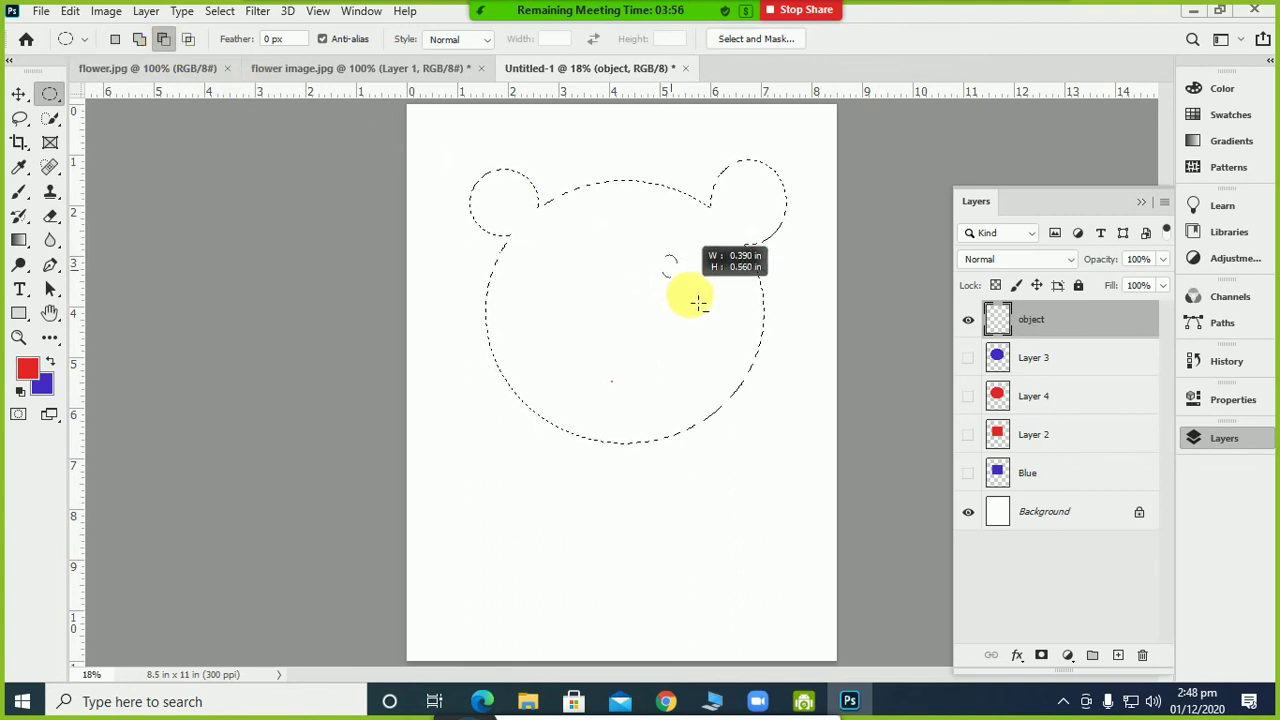
pyautogui.moveTo(722, 337); pyautogui.dragTo(700, 348)
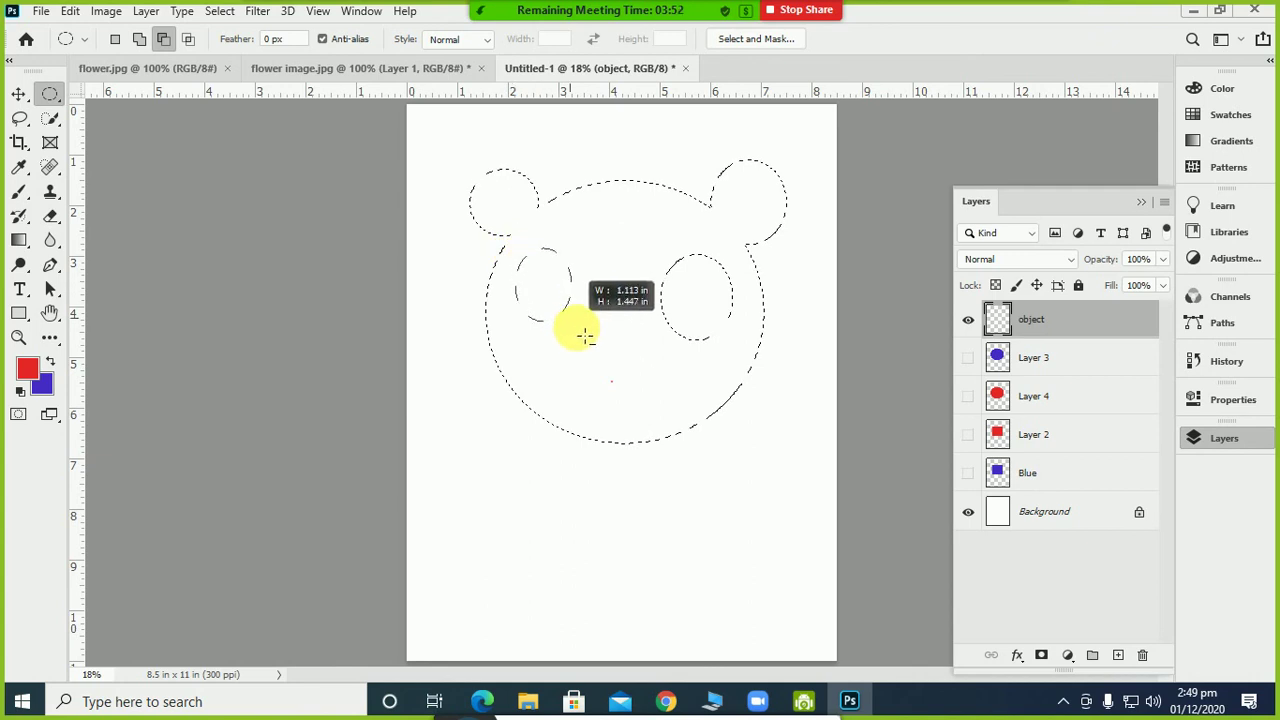
pyautogui.moveTo(595, 343); pyautogui.dragTo(596, 344)
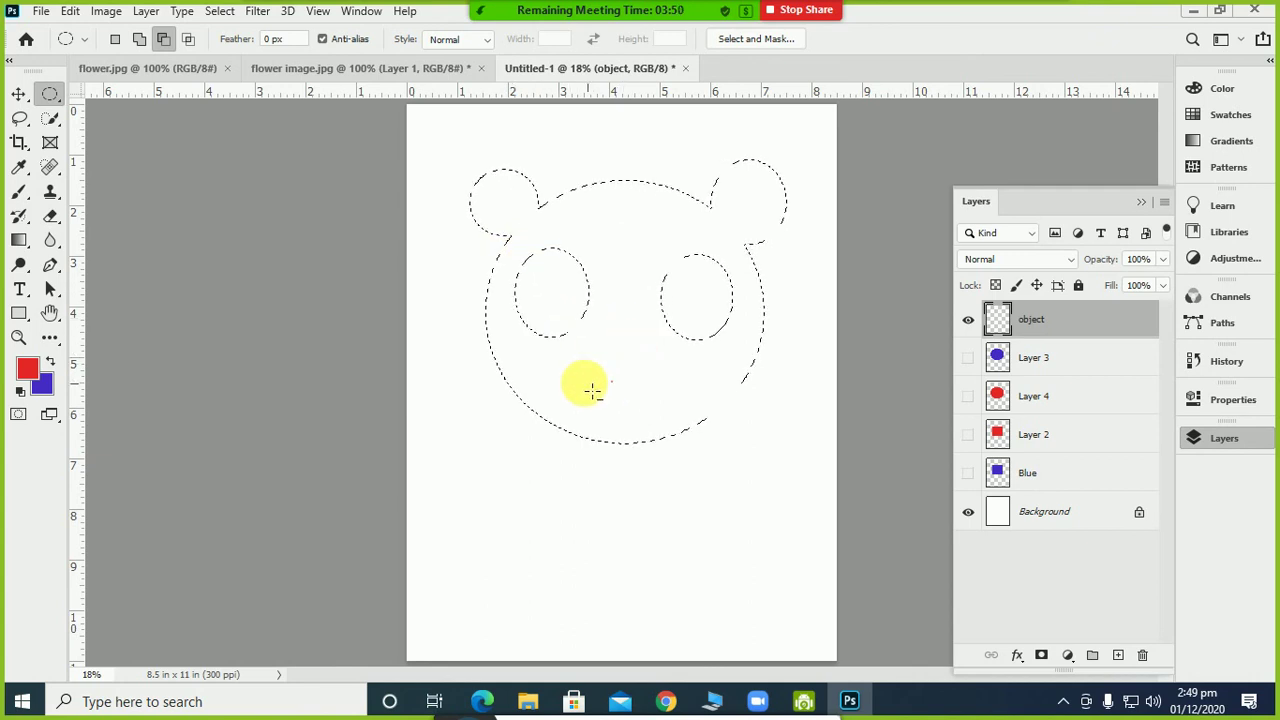
pyautogui.moveTo(677, 404); pyautogui.dragTo(697, 409)
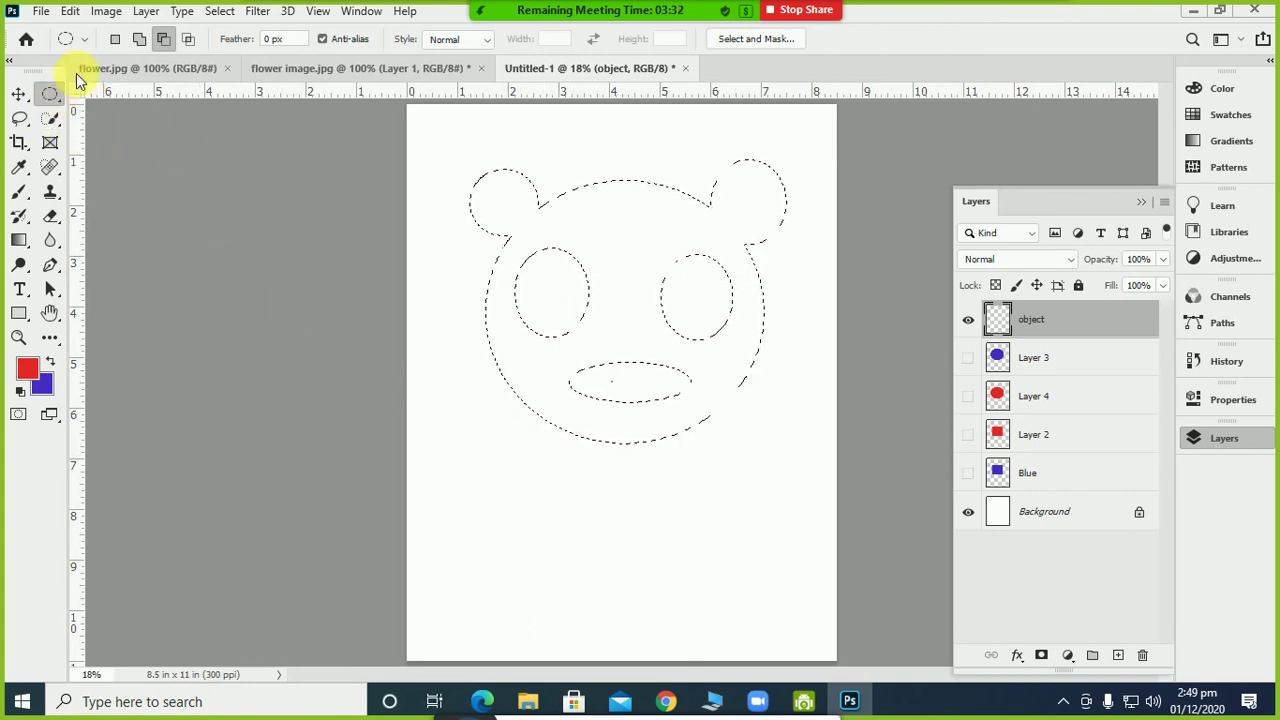
# Add a wide rectangular body to the selection with the Rectangular Marquee, overlapping the bottom of the head
pyautogui.click(139, 38)
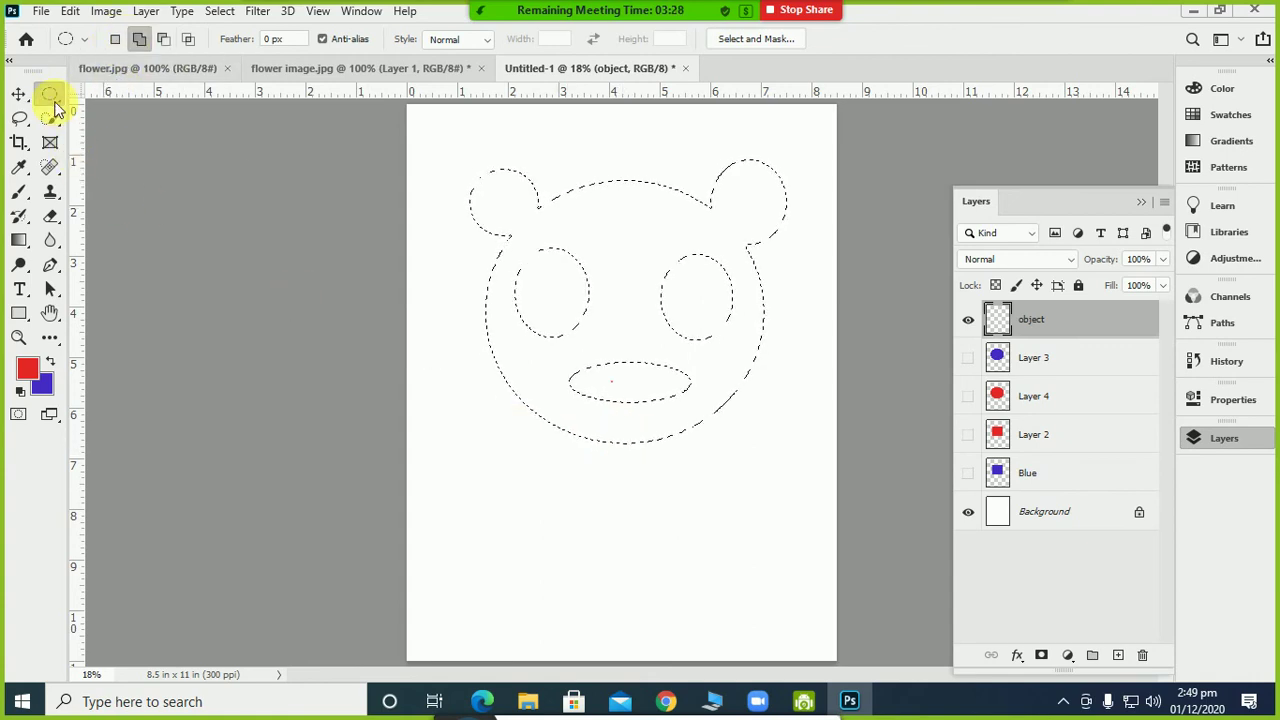
pyautogui.click(54, 104)
pyautogui.click(92, 95)
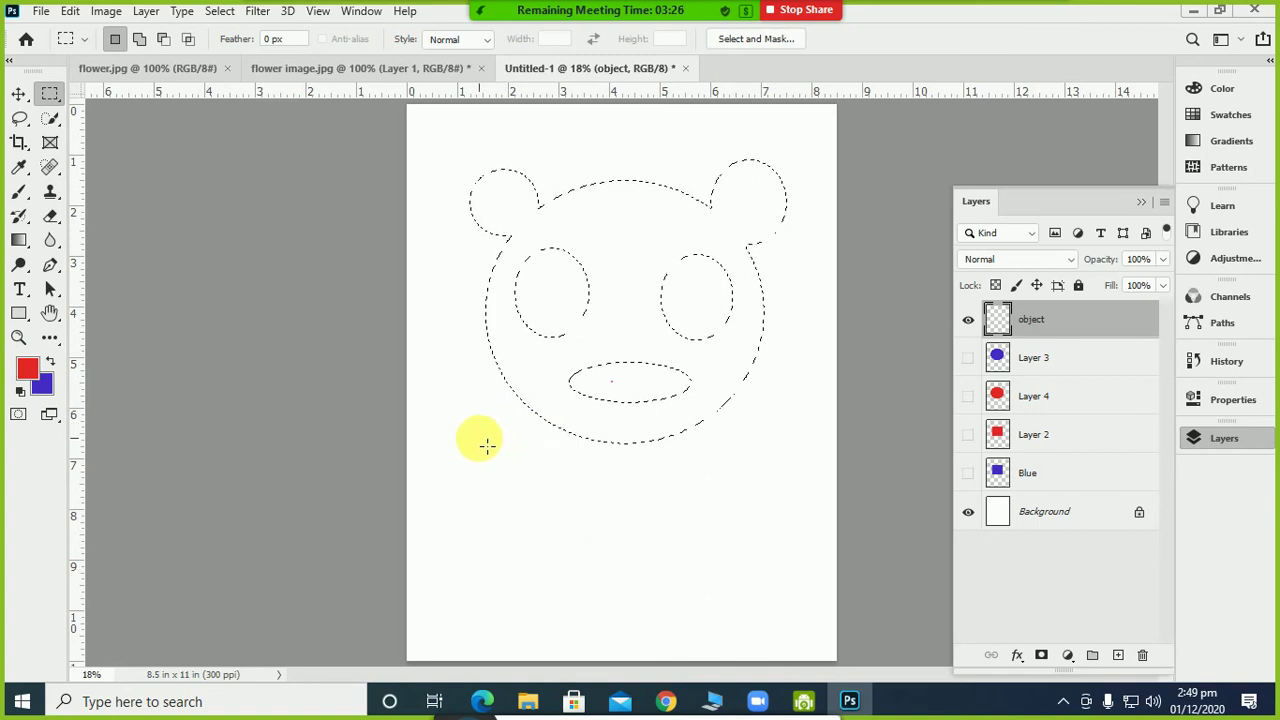
pyautogui.moveTo(471, 443); pyautogui.dragTo(748, 600)
pyautogui.hotkey('ctrl', 'z')
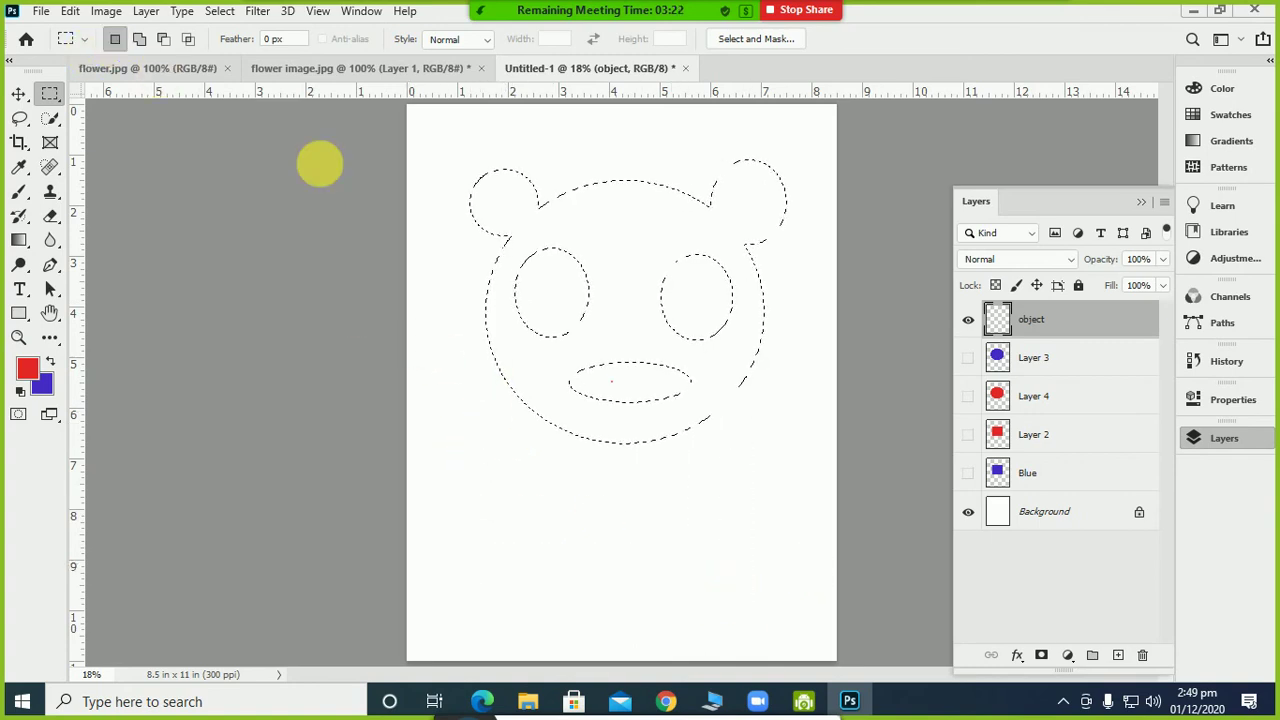
pyautogui.click(139, 38)
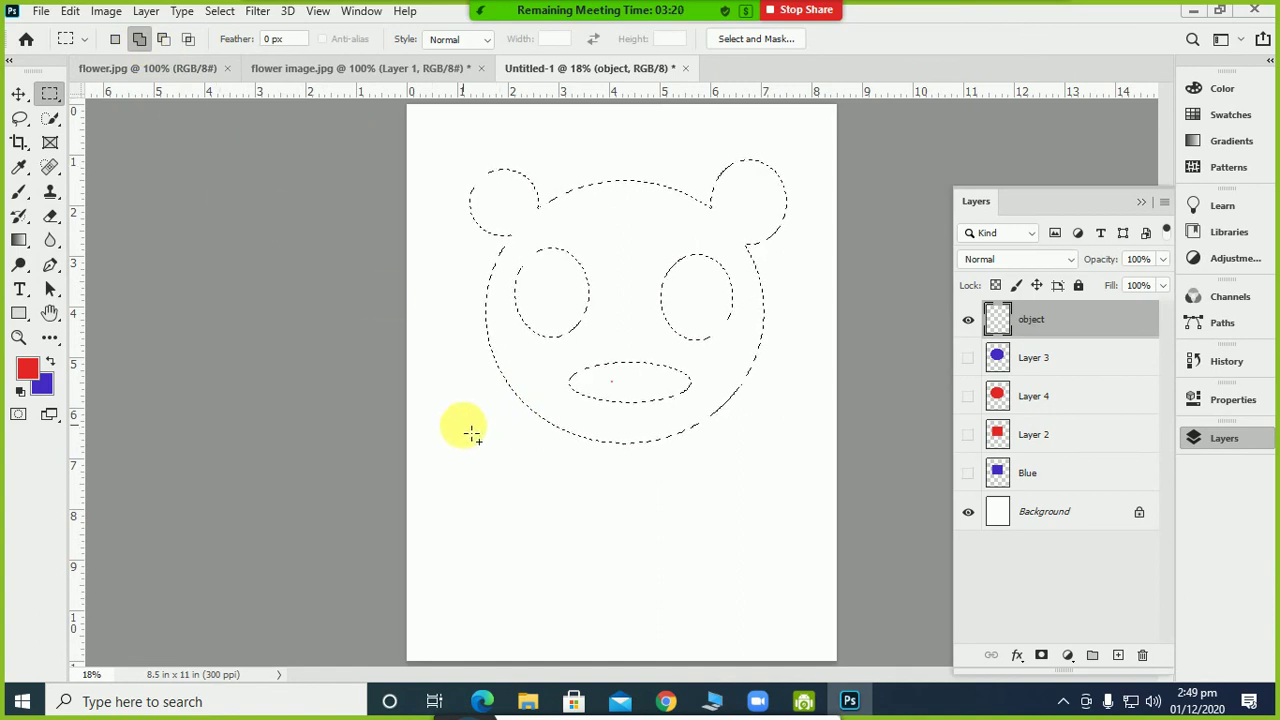
pyautogui.moveTo(472, 433); pyautogui.dragTo(805, 630)
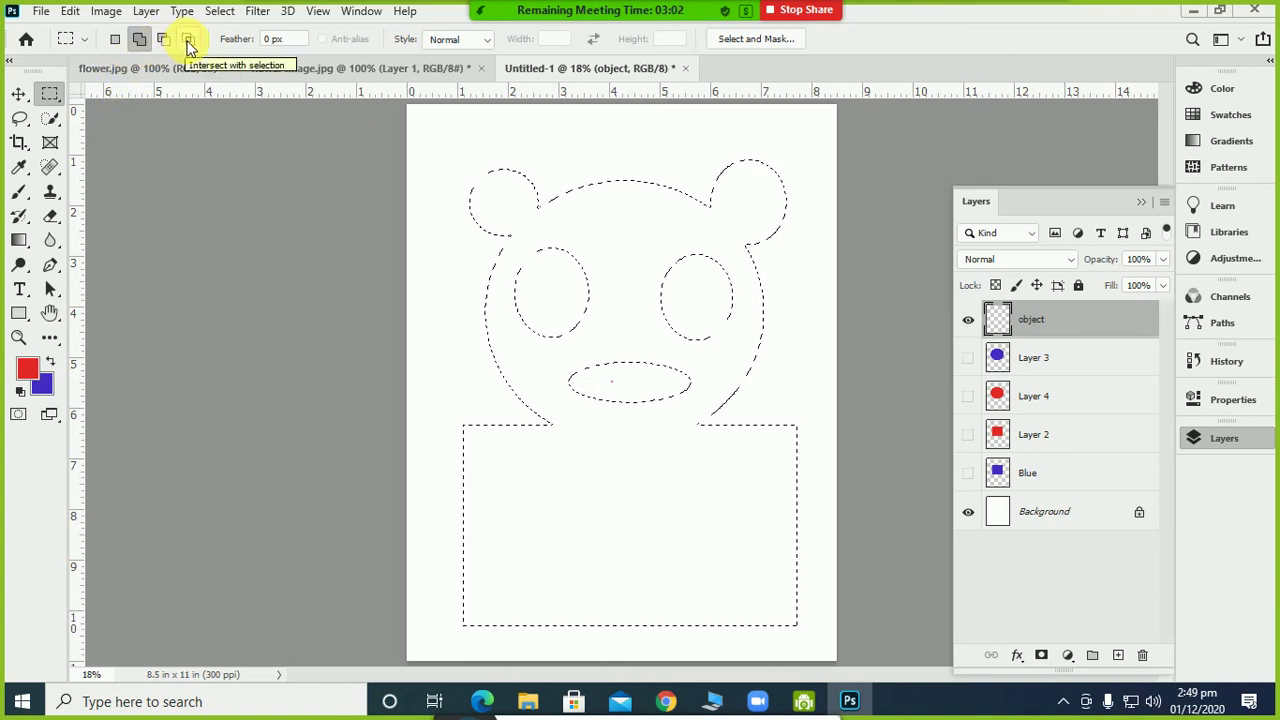
# Add rounded shoulders to both upper corners of the rectangular body selection with the Elliptical Marquee in Add to Selection mode
pyautogui.click(188, 44)
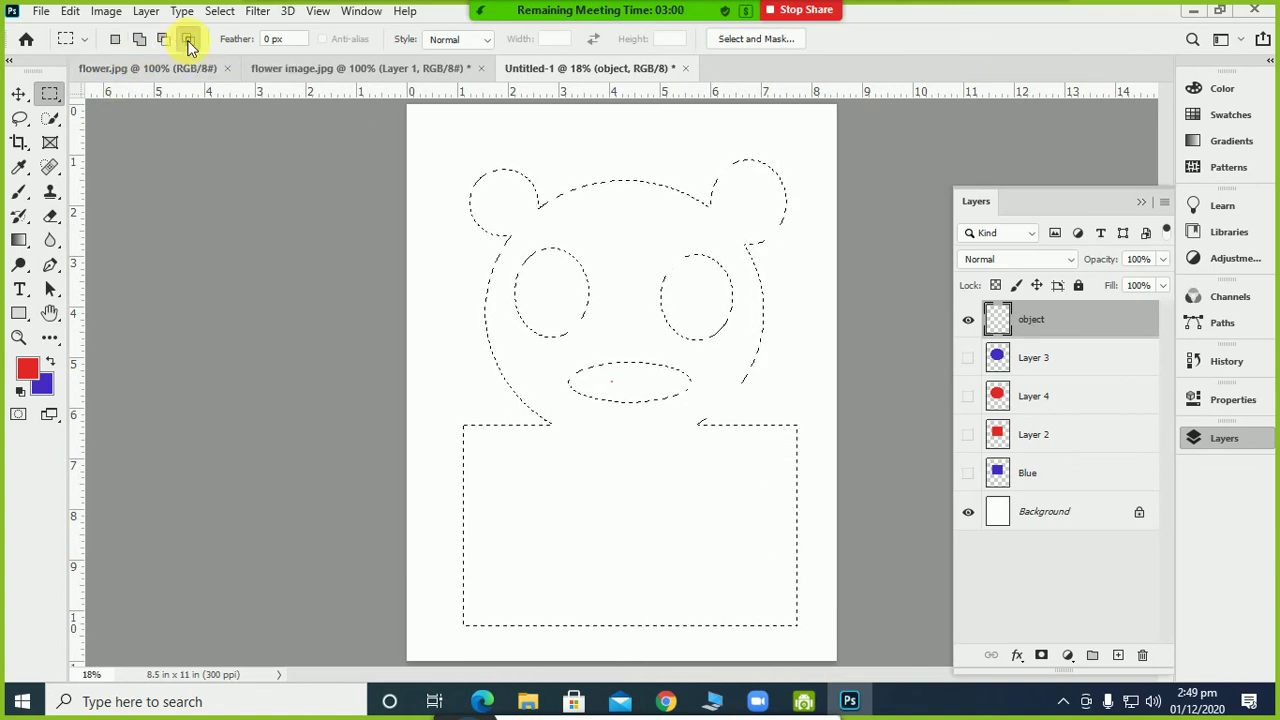
pyautogui.rightClick(48, 94)
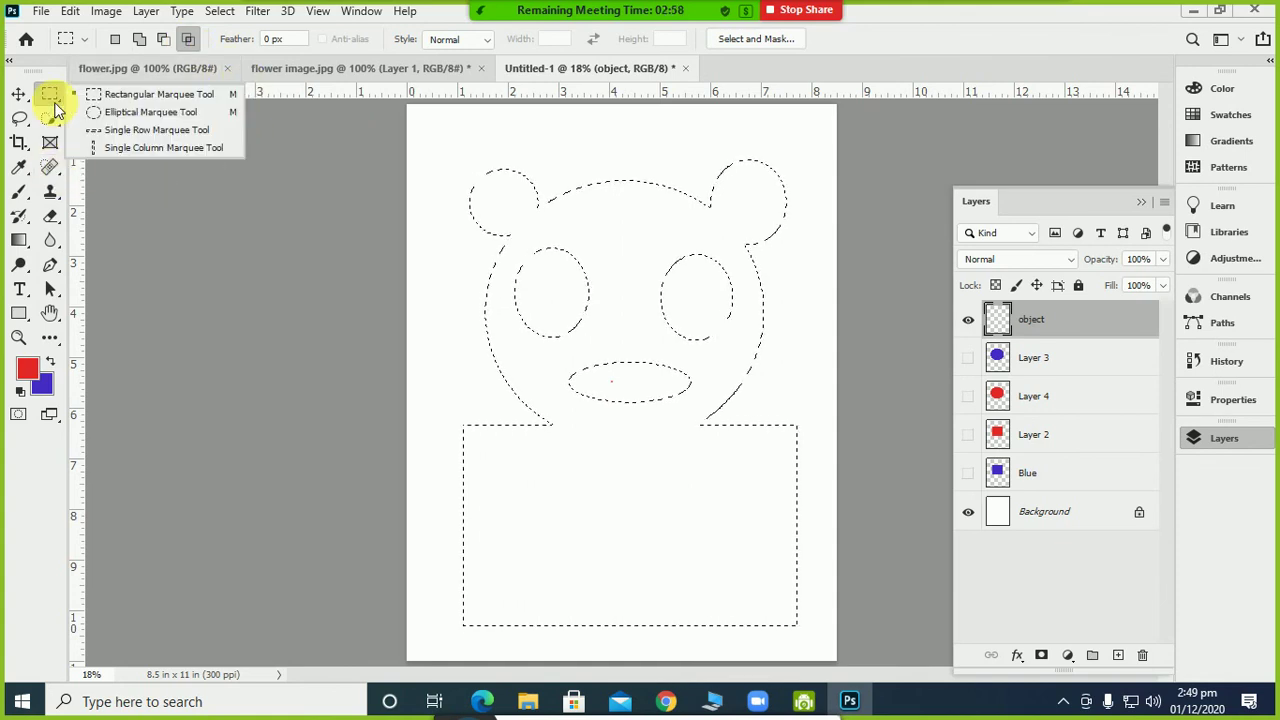
pyautogui.click(92, 115)
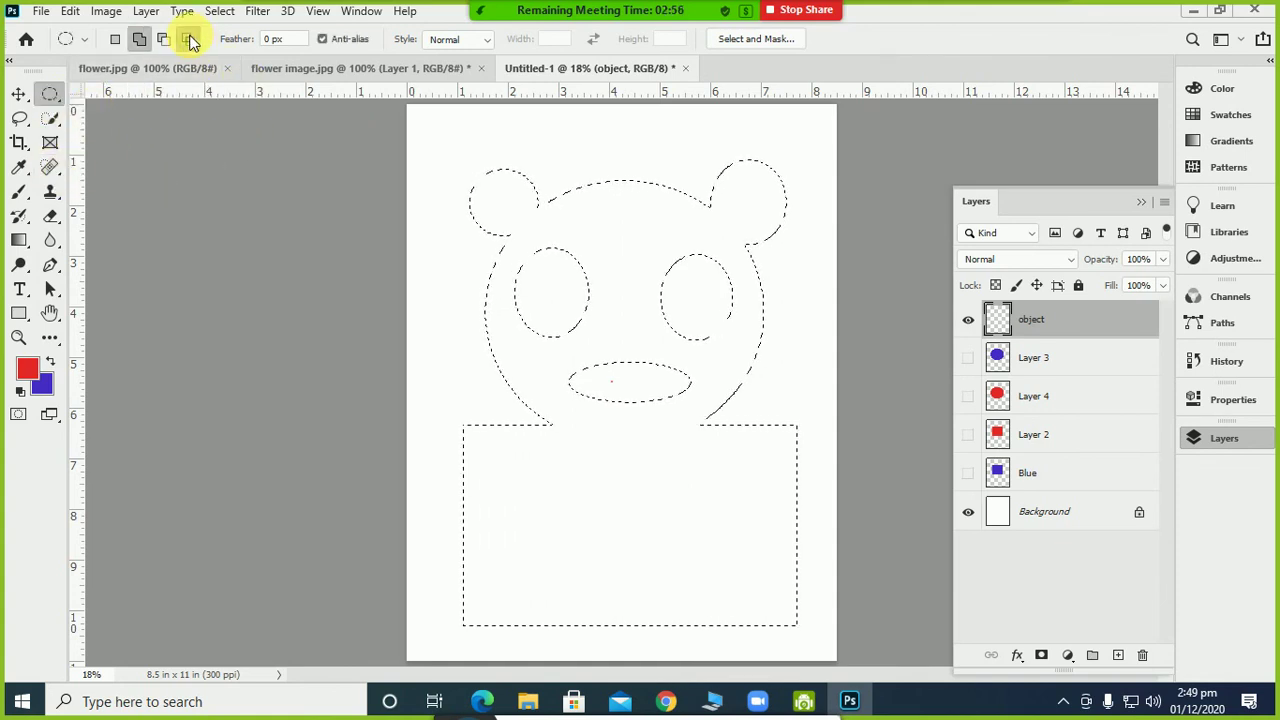
pyautogui.press('shift')
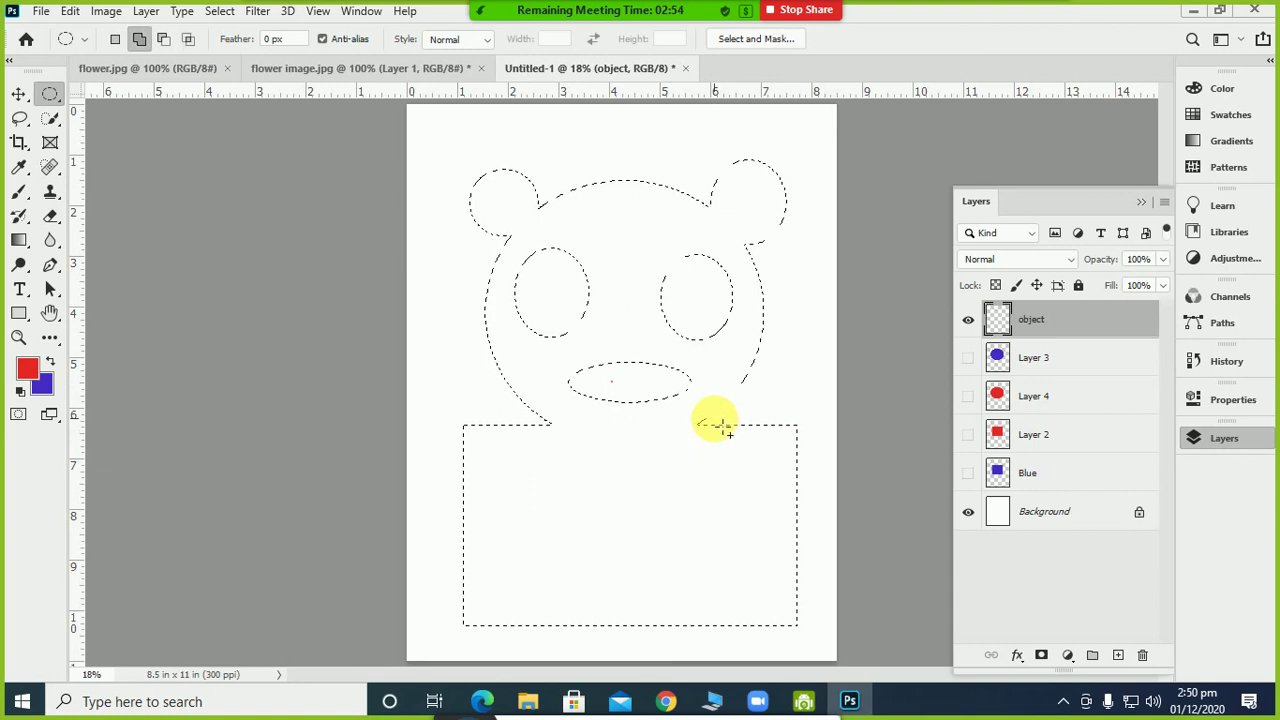
pyautogui.moveTo(708, 423); pyautogui.dragTo(821, 509)
pyautogui.moveTo(815, 517); pyautogui.dragTo(819, 527)
pyautogui.hotkey('shift', 'alt')
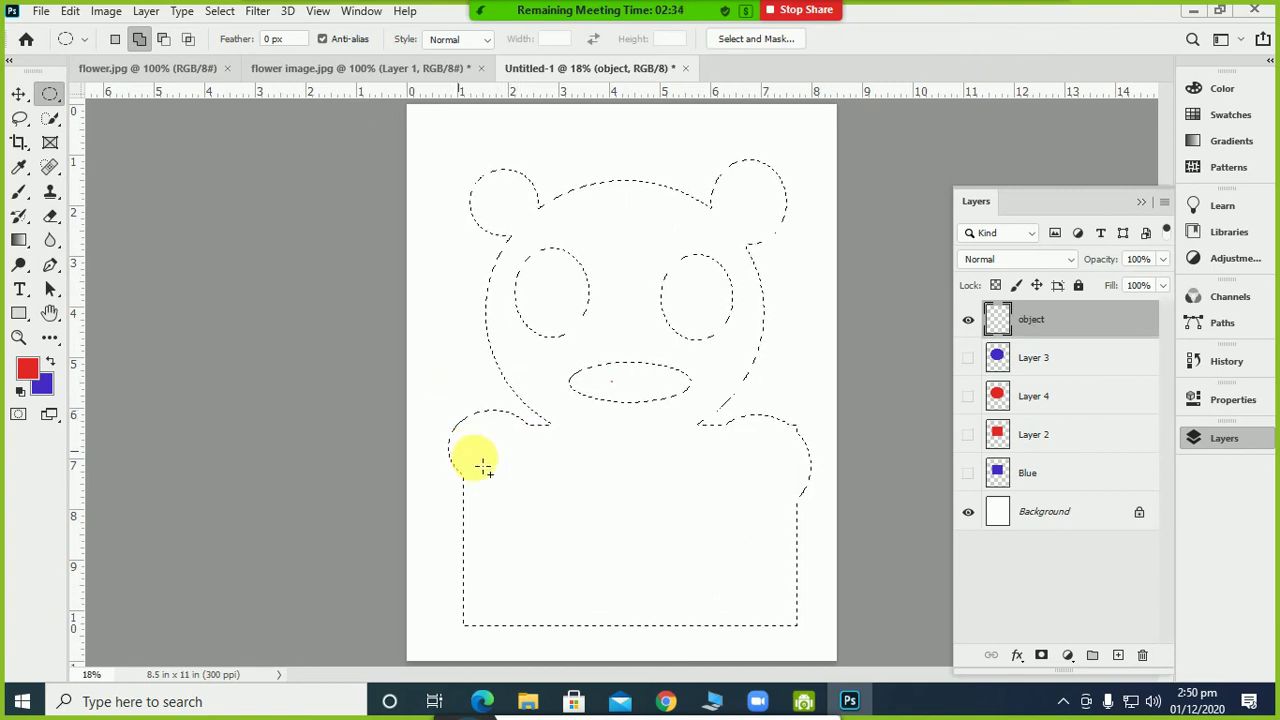
# Add a smaller upright oval pupil inside each eye of the selection, using Add to Selection
pyautogui.hotkey('shift', 'alt')
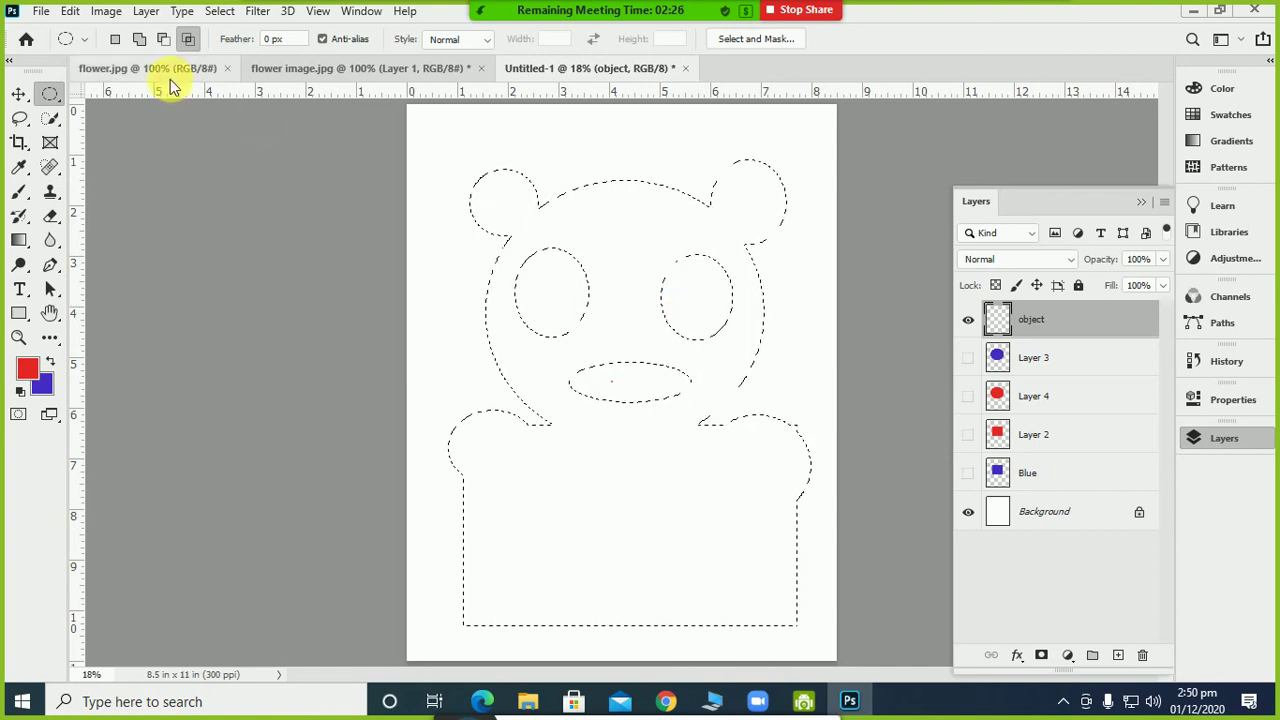
pyautogui.click(141, 40)
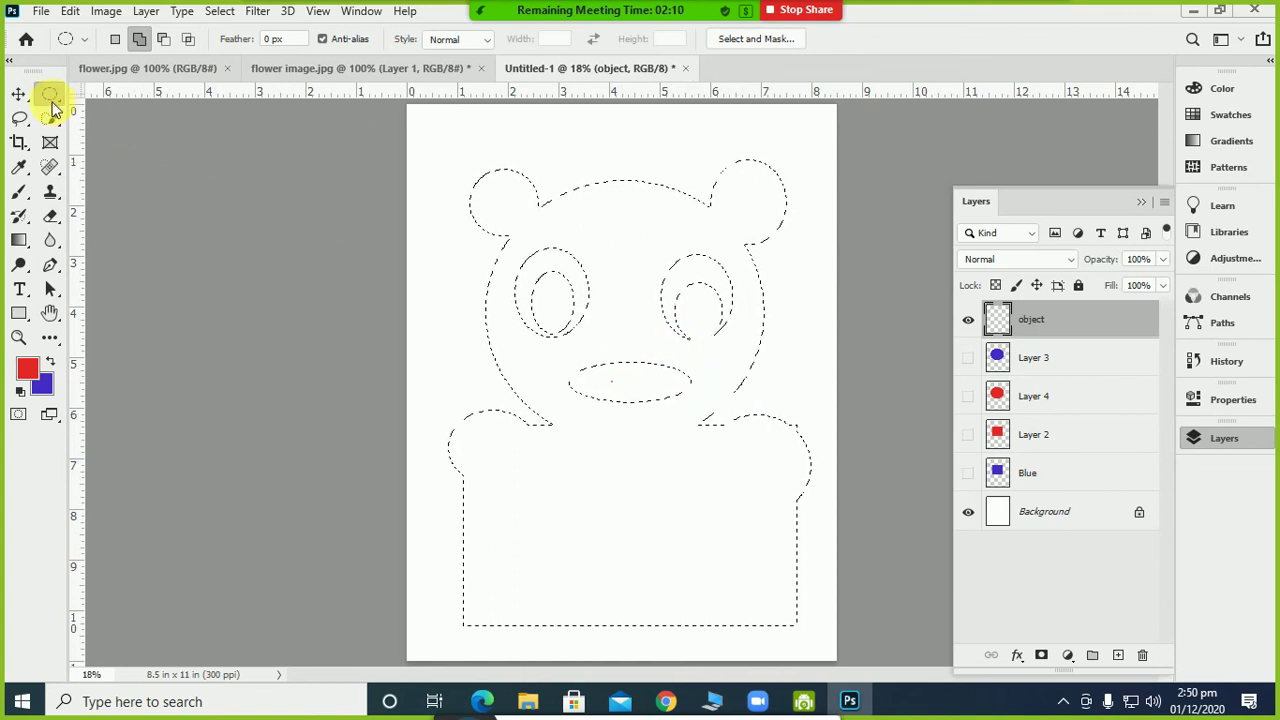
pyautogui.rightClick(52, 105)
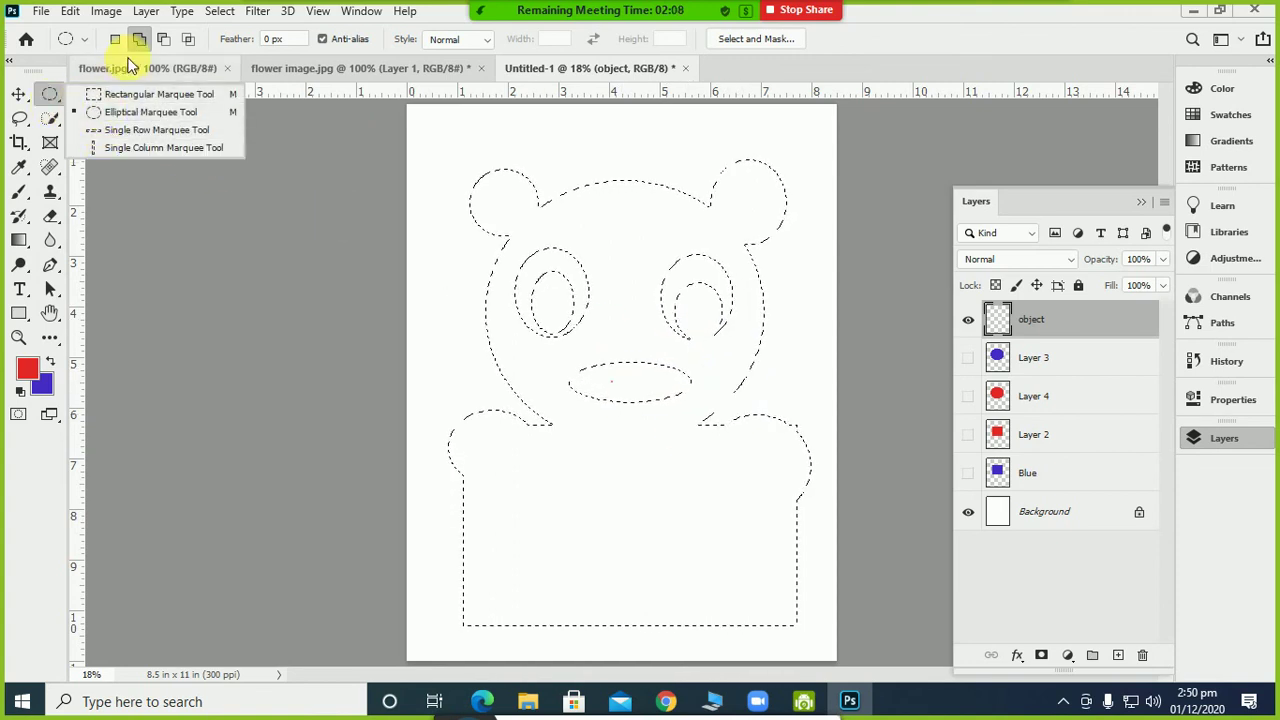
pyautogui.click(134, 45)
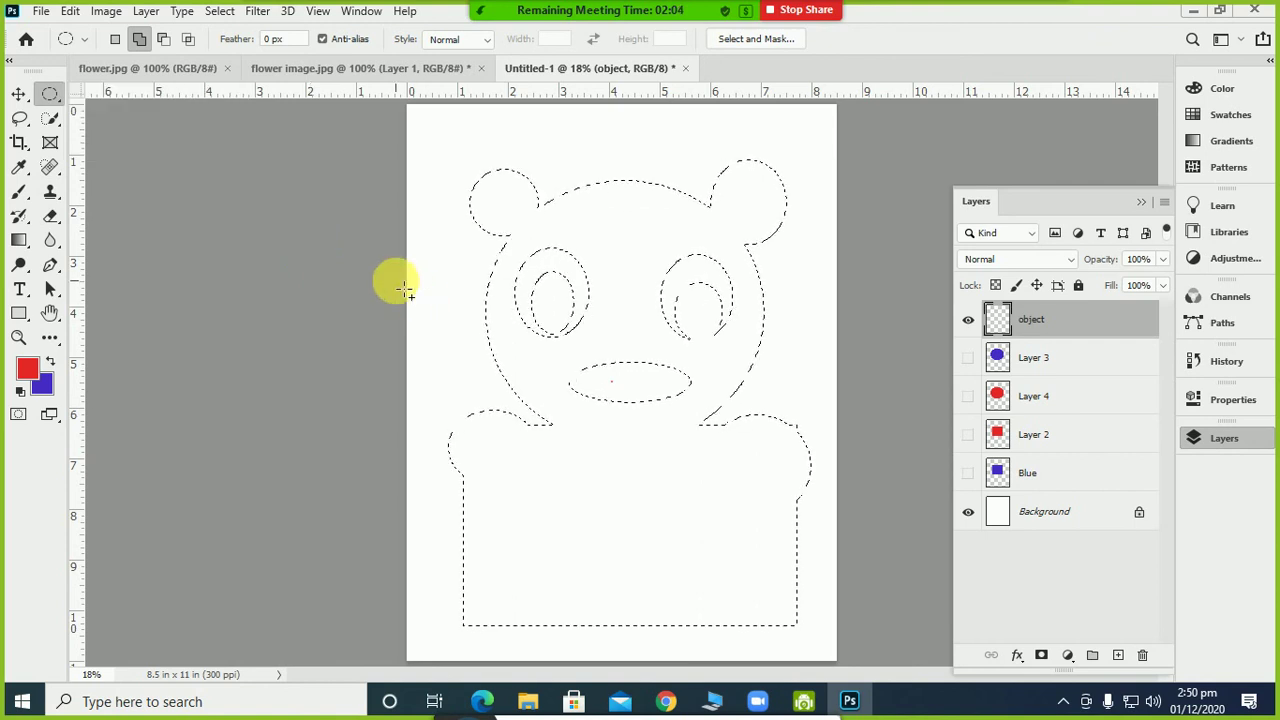
# Reset the foreground and background colors to default and fill the character selection with black on the object layer
pyautogui.click(21, 392)
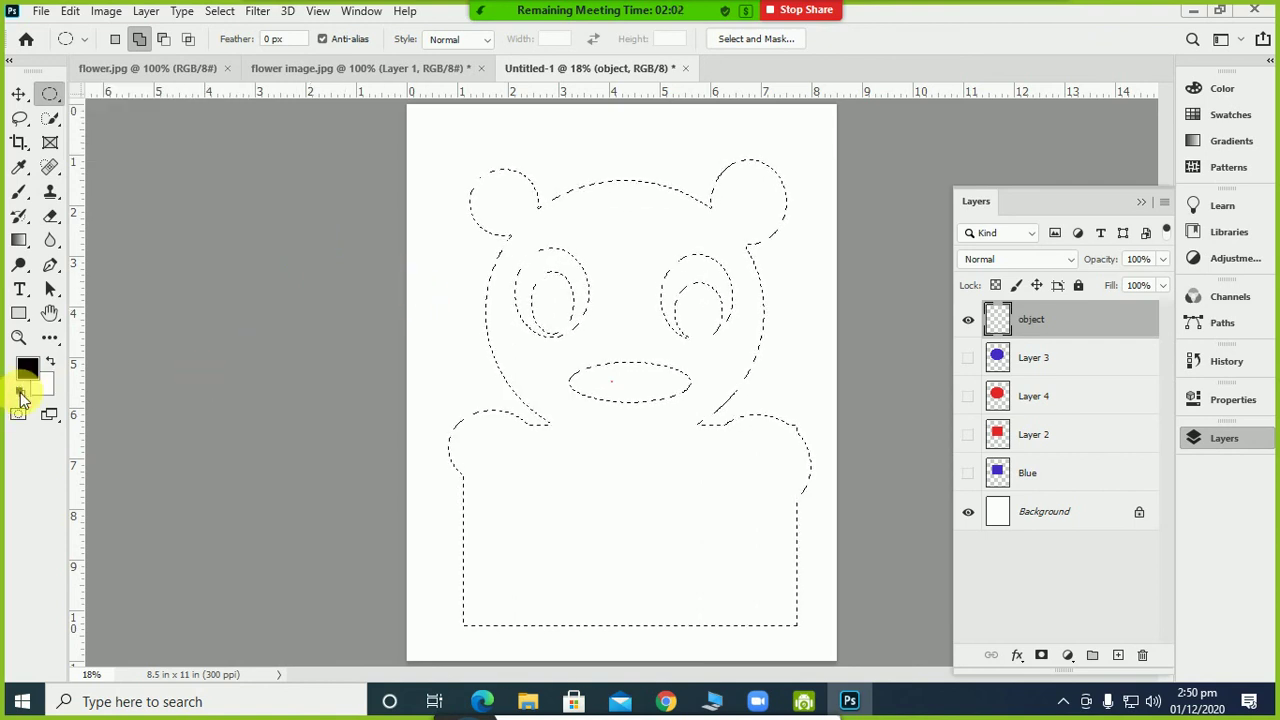
pyautogui.hotkey('alt', 'BackSpace')
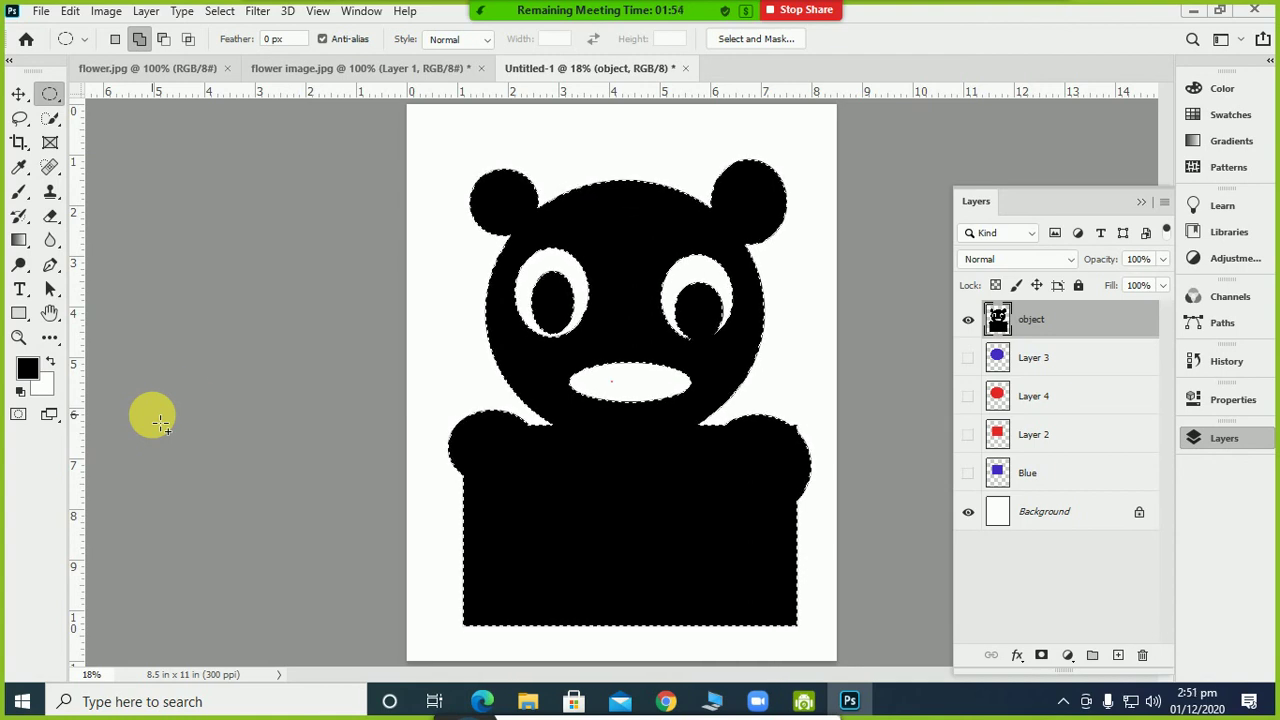
# Shift the selection slightly up and left and fill it with gray #878787 on a new layer, hiding the object layer only during the fill
pyautogui.click(1118, 655)
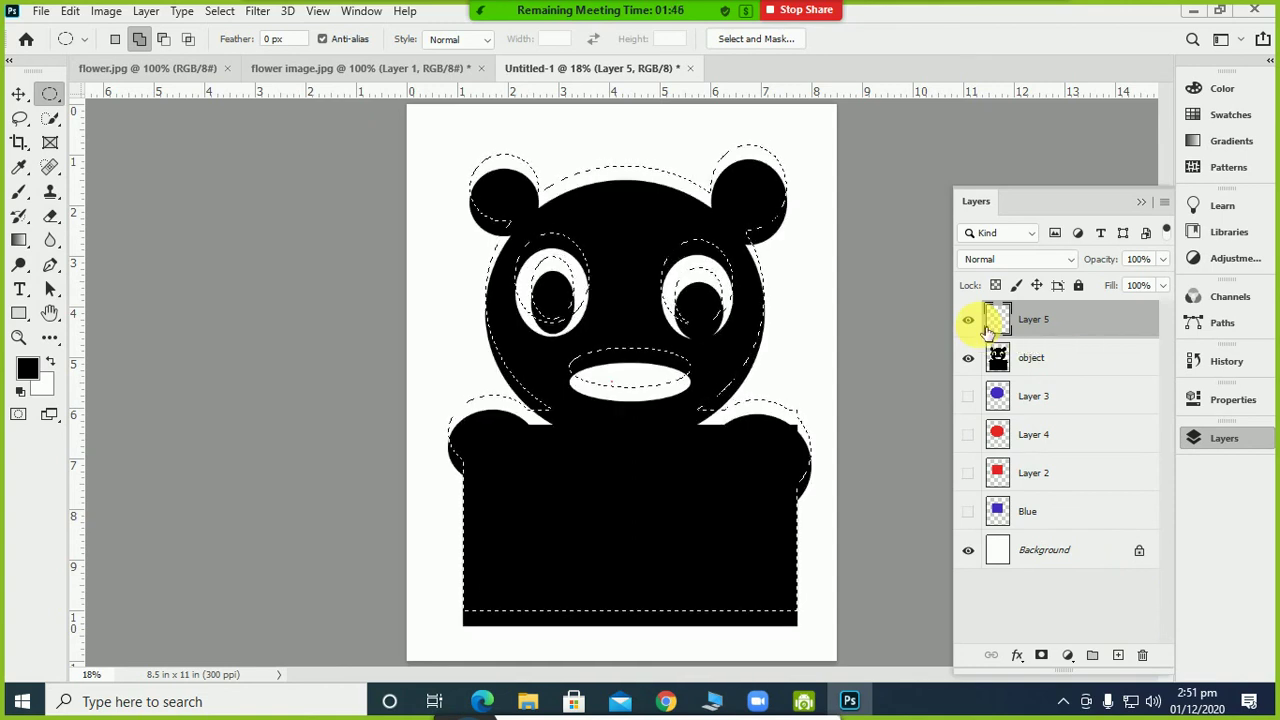
pyautogui.click(969, 360)
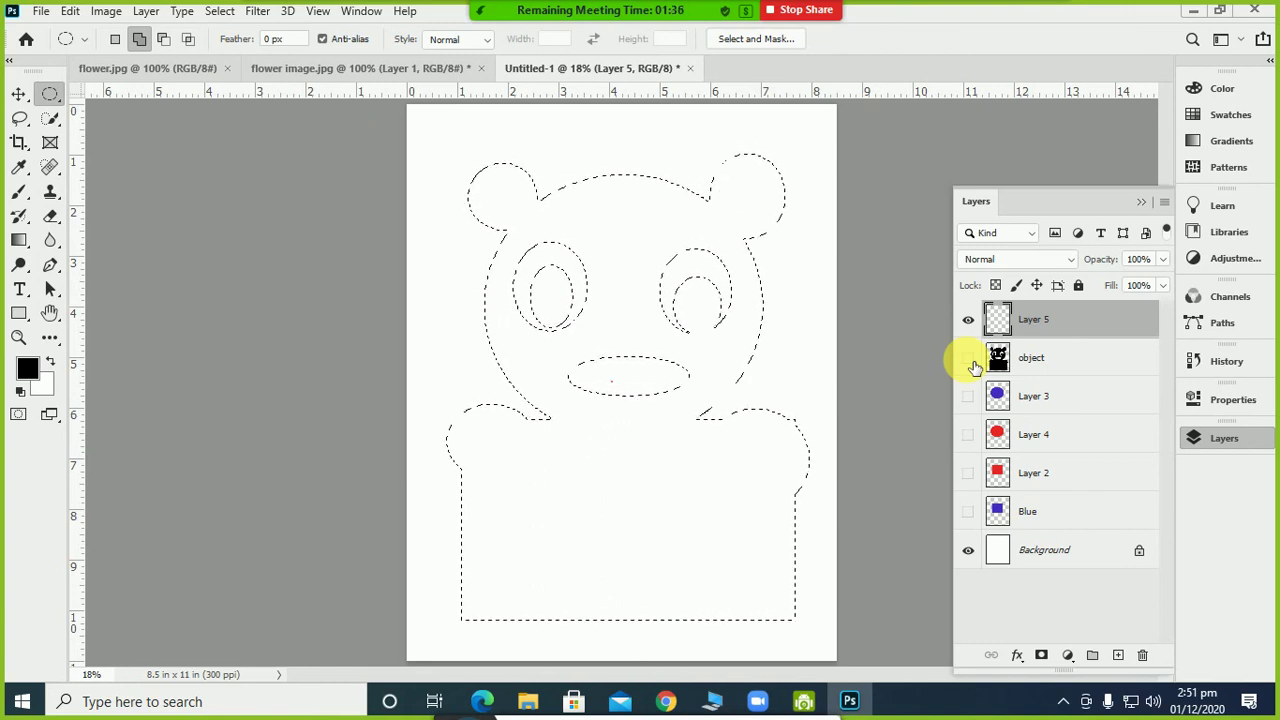
pyautogui.click(27, 369)
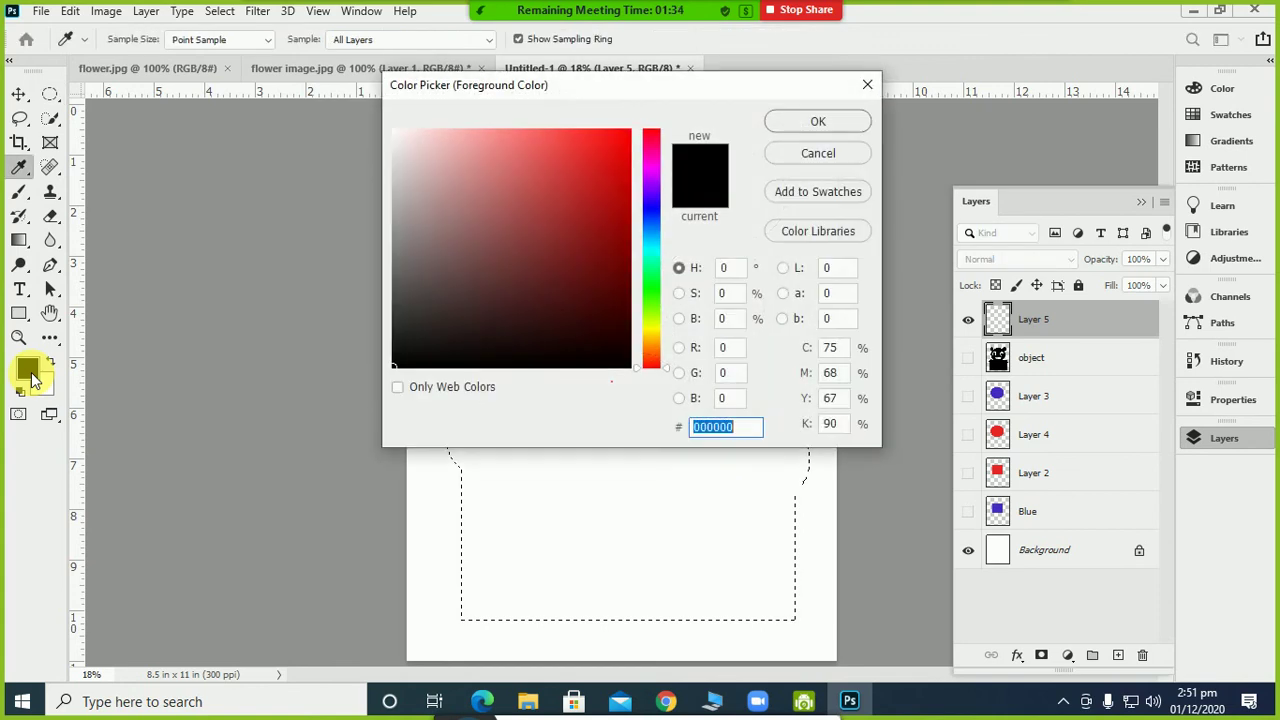
pyautogui.moveTo(519, 324)
pyautogui.mouseDown()
pyautogui.moveTo(386, 306)
pyautogui.moveTo(371, 263)
pyautogui.moveTo(392, 240)
pyautogui.mouseUp()
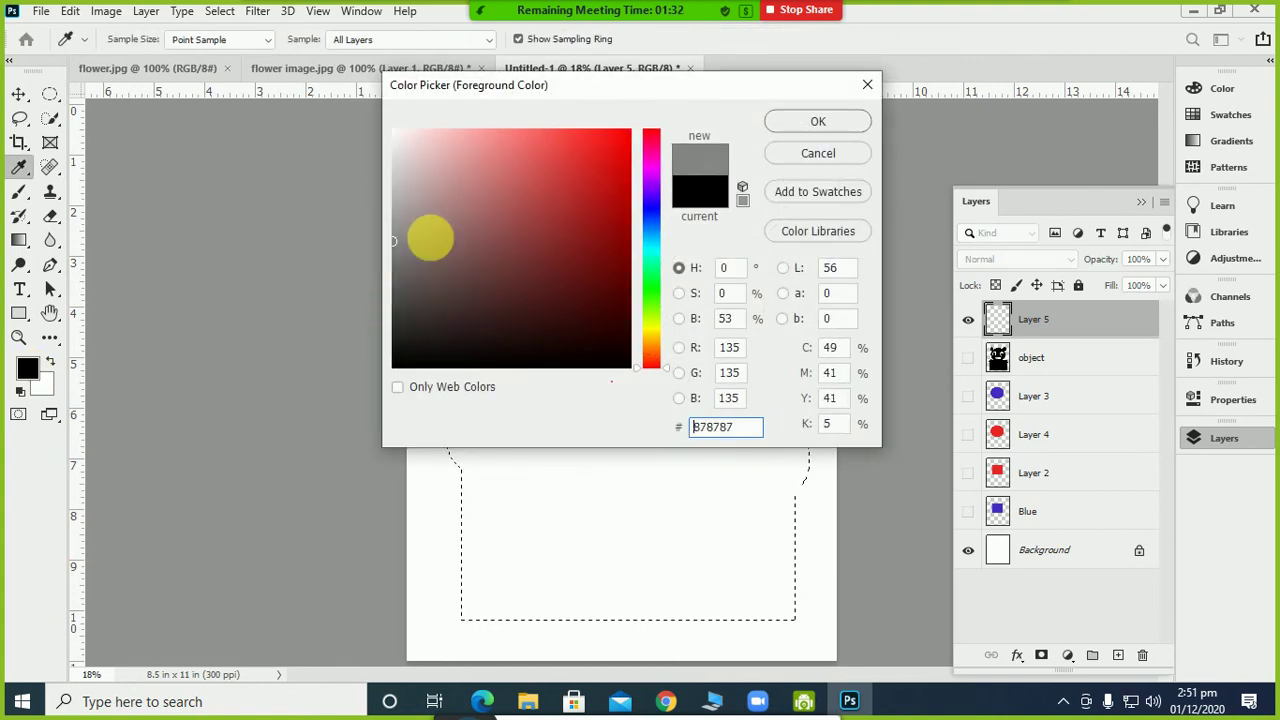
pyautogui.click(781, 124)
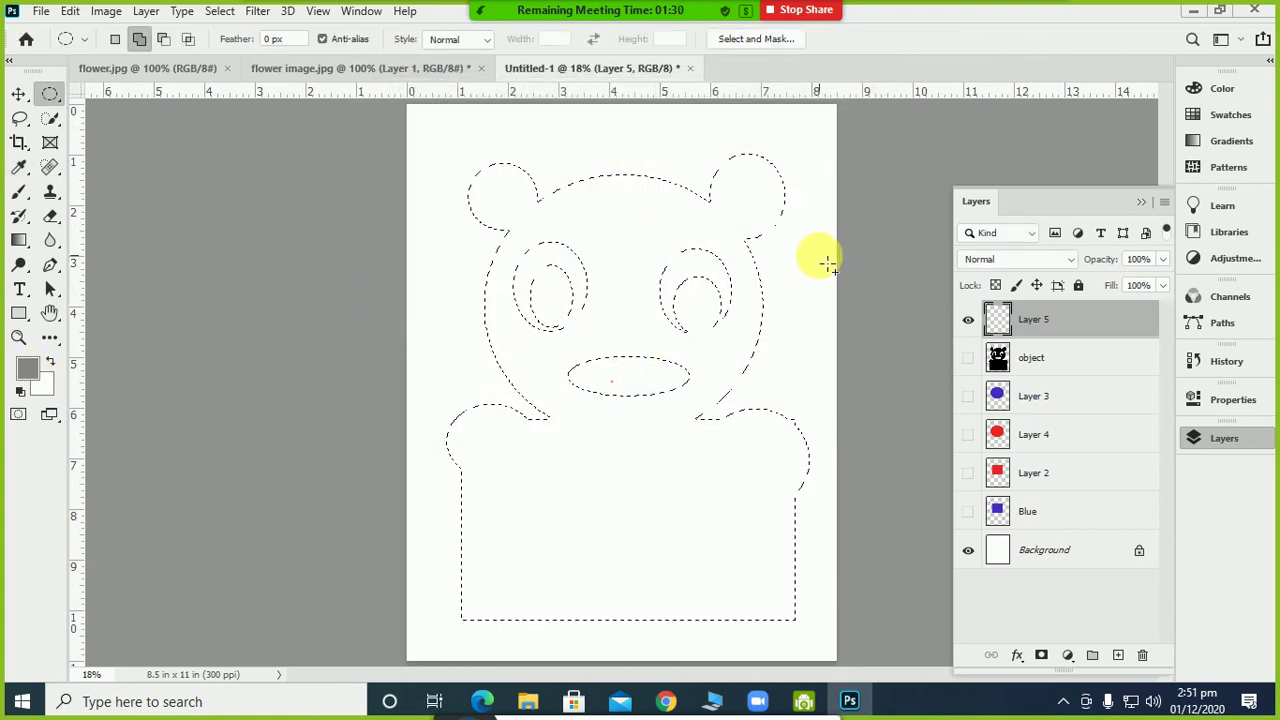
pyautogui.hotkey('alt', 'BackSpace')
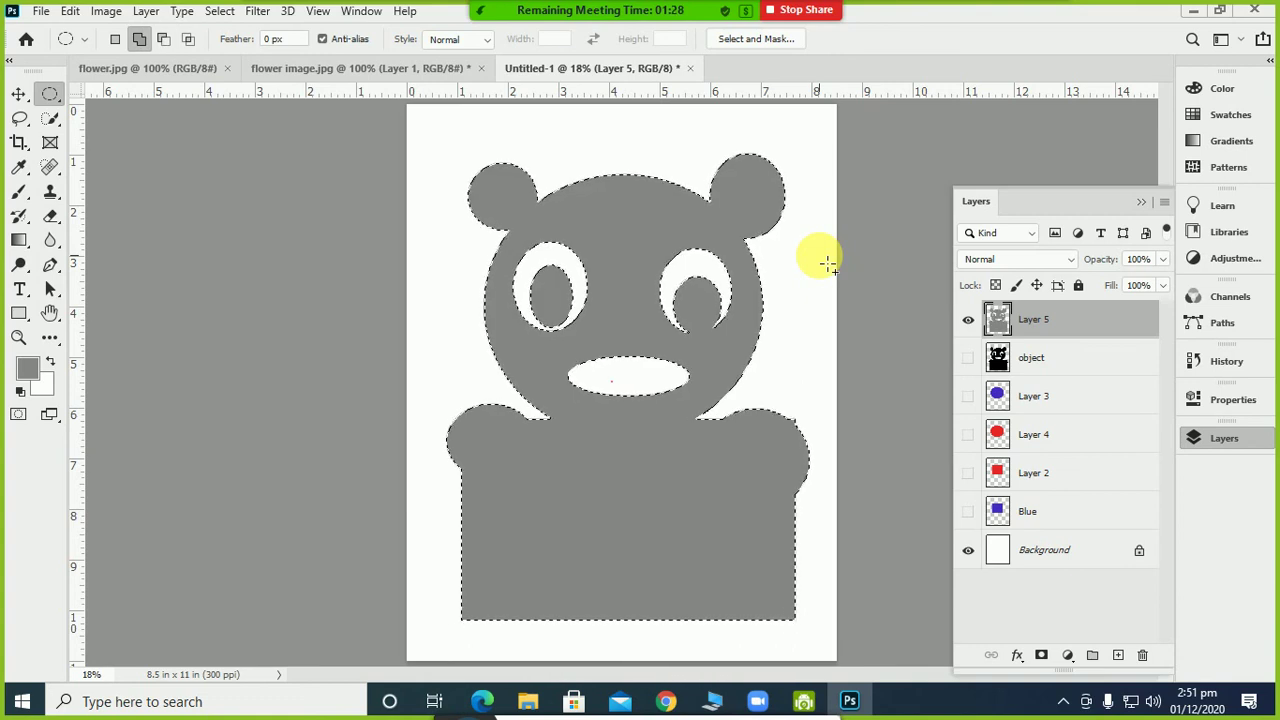
pyautogui.click(968, 358)
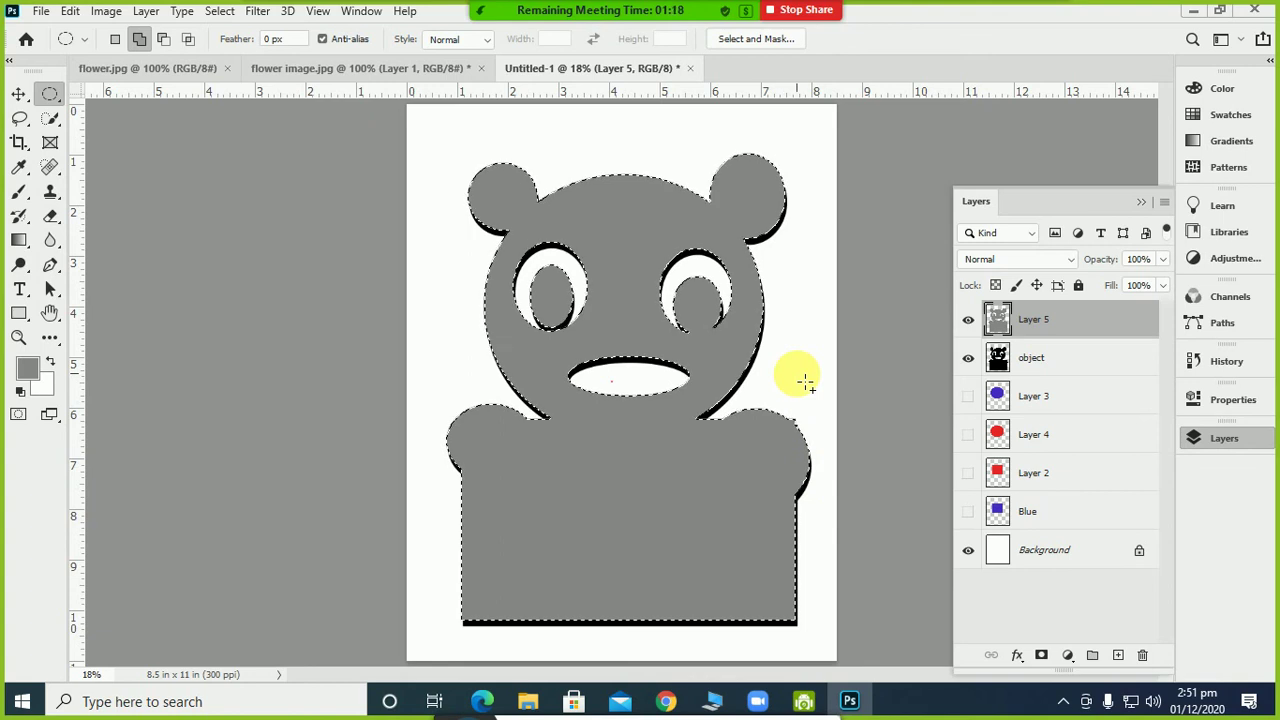
# Look through the open documents and show the Background layer in flower image.jpg
pyautogui.click(395, 70)
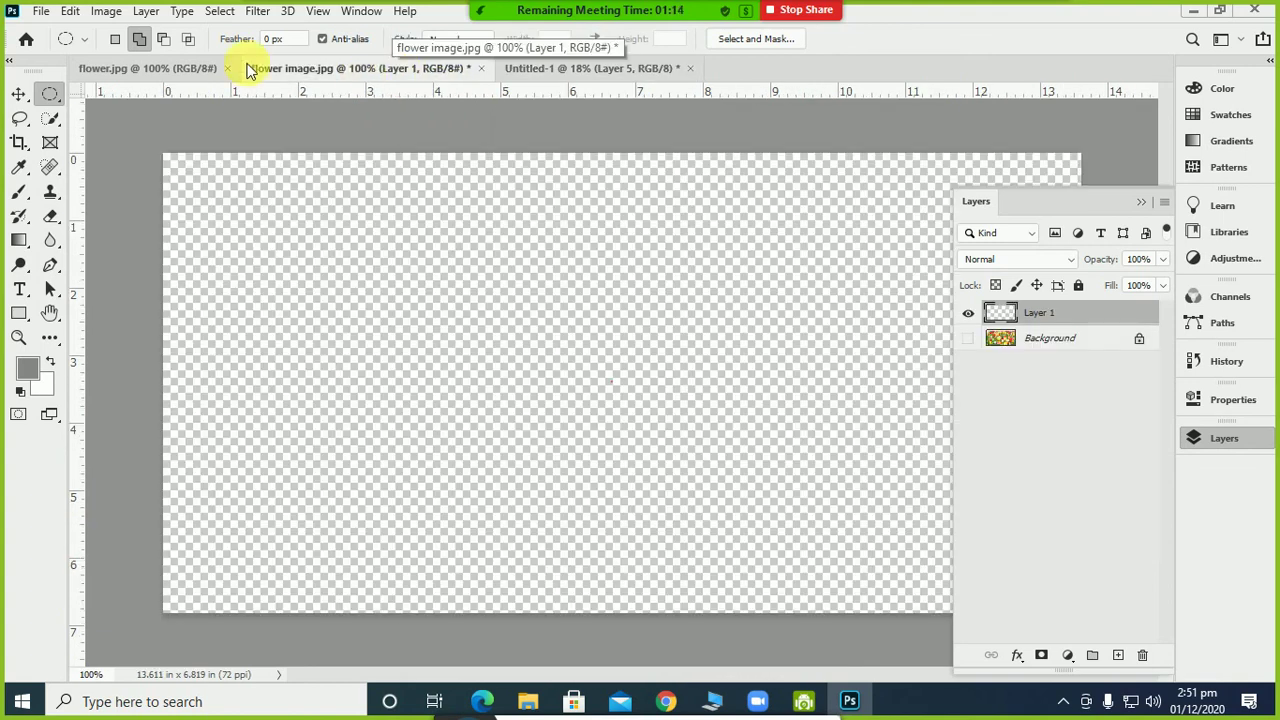
pyautogui.click(142, 68)
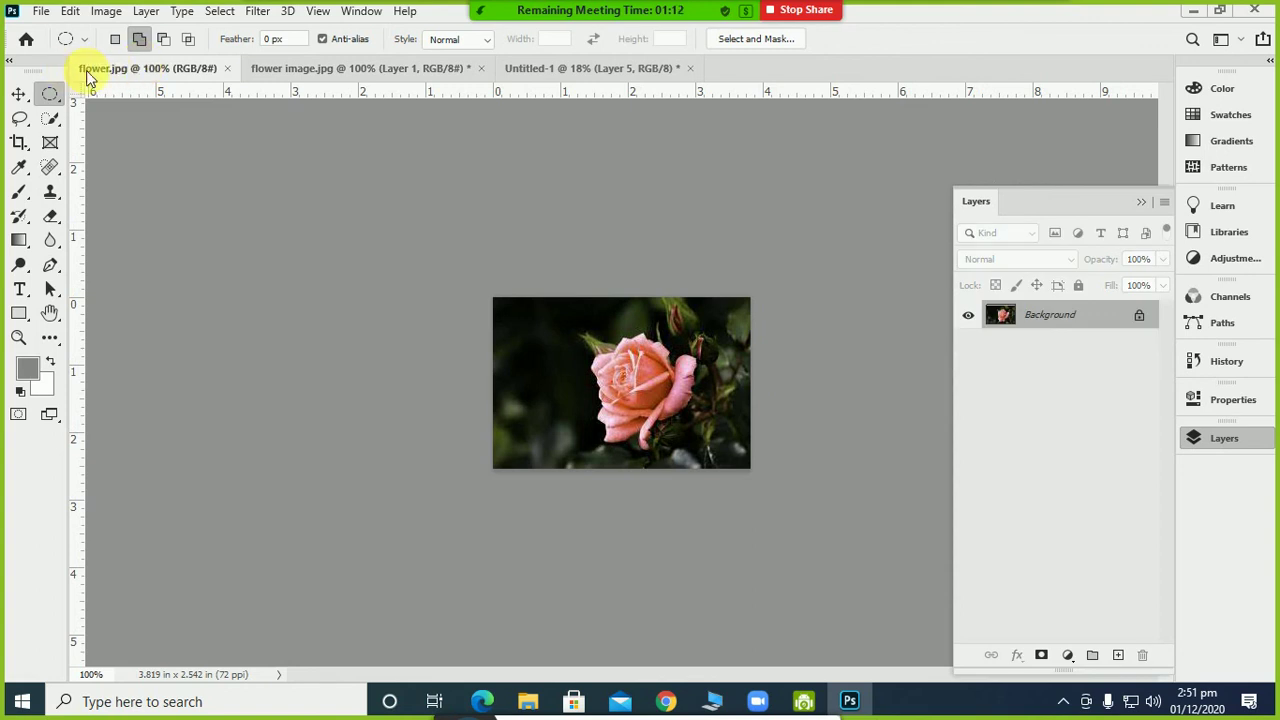
pyautogui.click(572, 68)
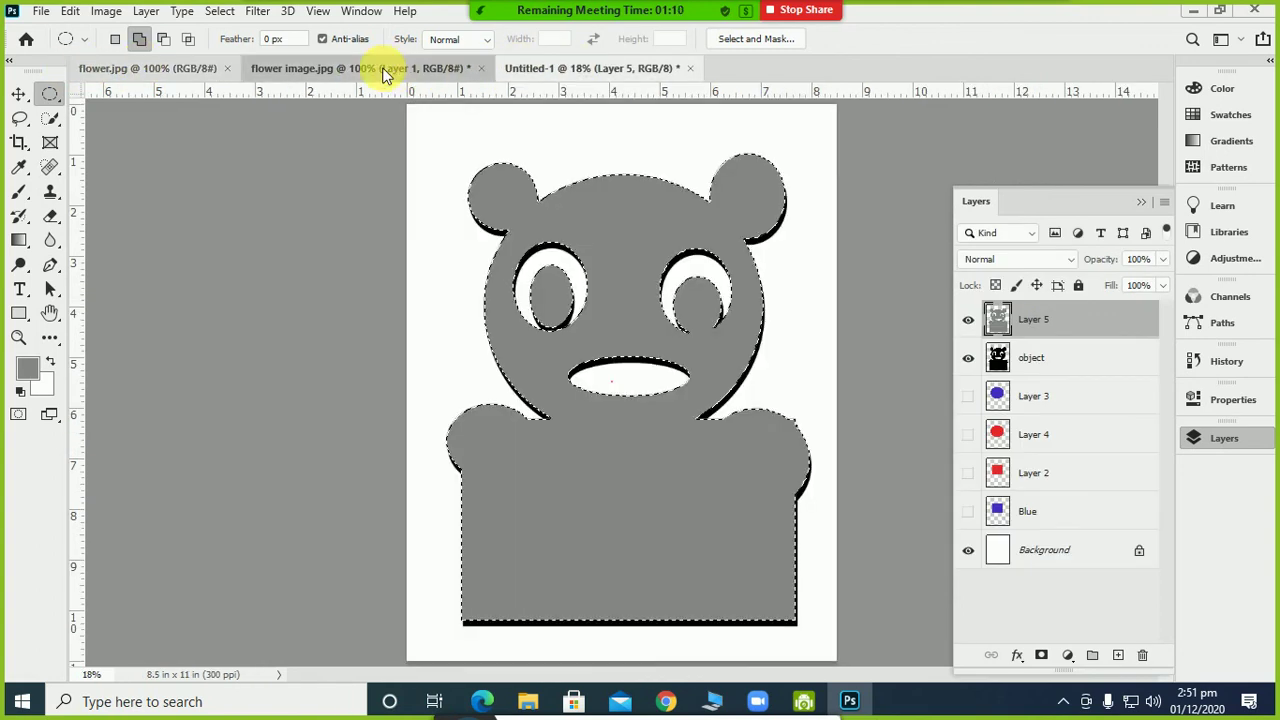
pyautogui.click(384, 68)
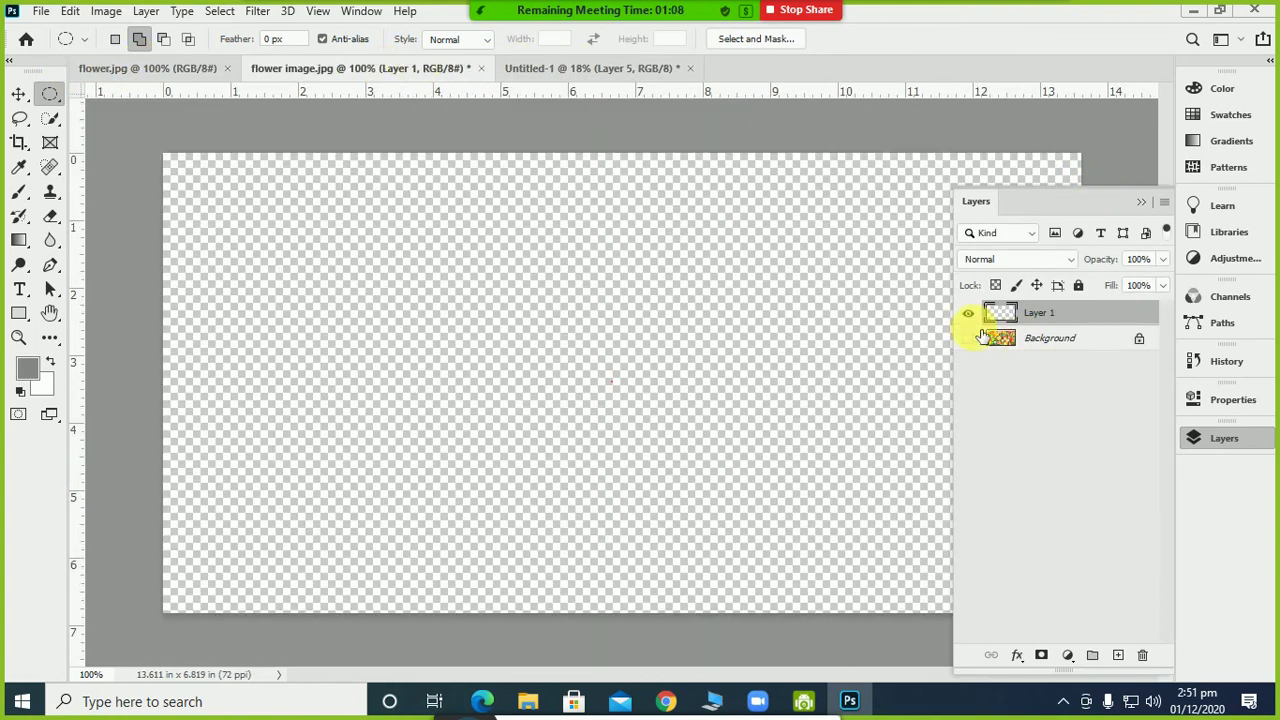
pyautogui.click(970, 340)
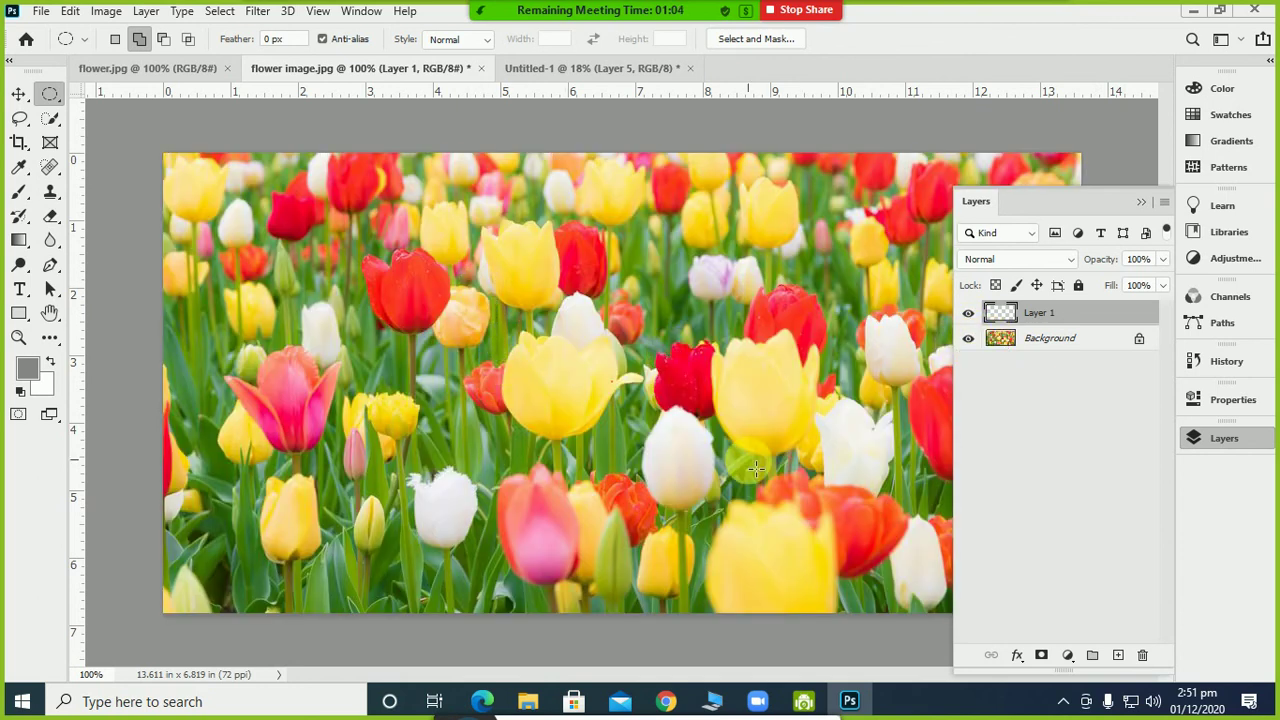
# Return to Untitled-1 and show Layer 3, Layer 4, Layer 2 and the Blue layer
pyautogui.click(605, 70)
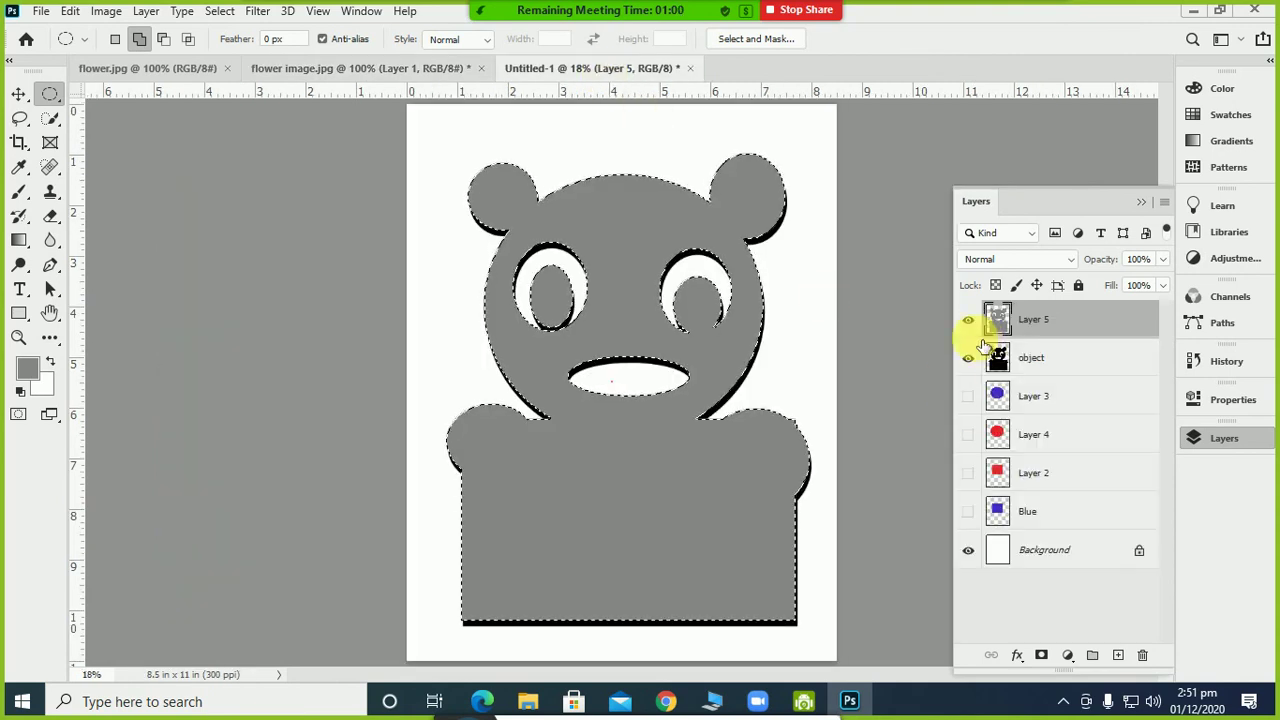
pyautogui.click(968, 396)
pyautogui.click(968, 434)
pyautogui.click(968, 473)
pyautogui.click(968, 511)
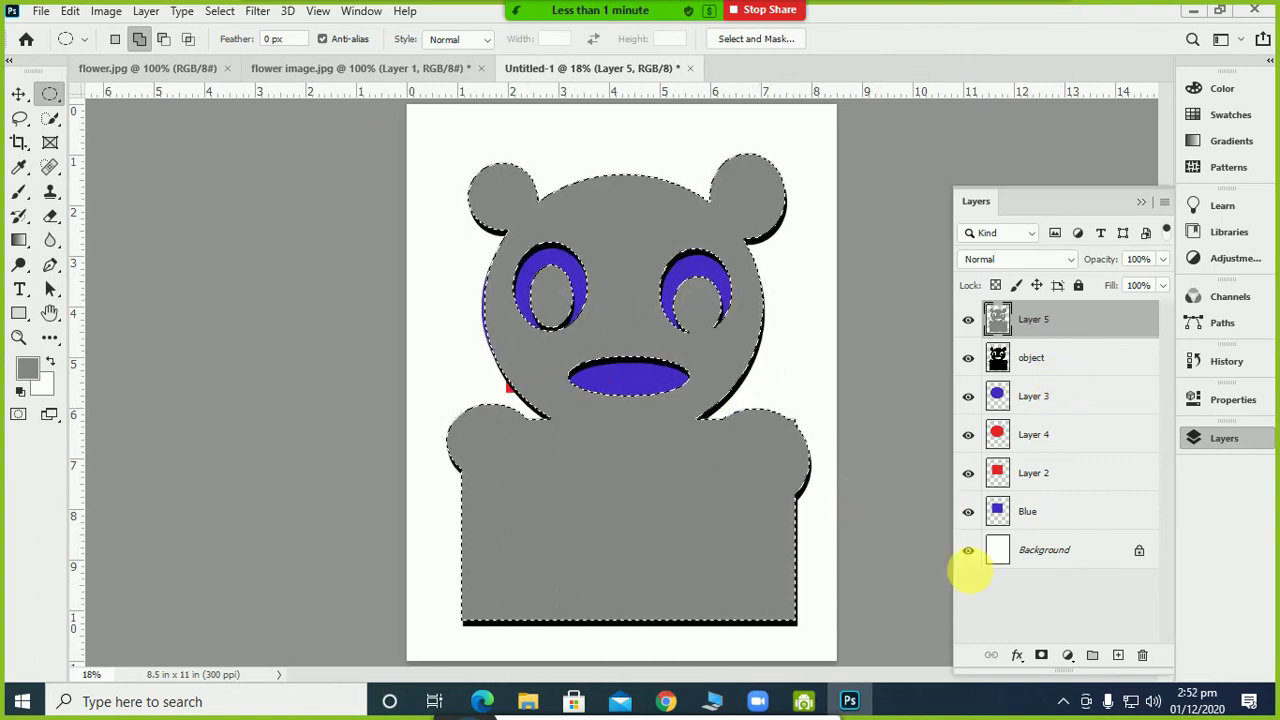
# Hide every layer of Untitled-1 except Background and clear the character selection
pyautogui.click(968, 511)
pyautogui.moveTo(980, 484); pyautogui.dragTo(968, 320)
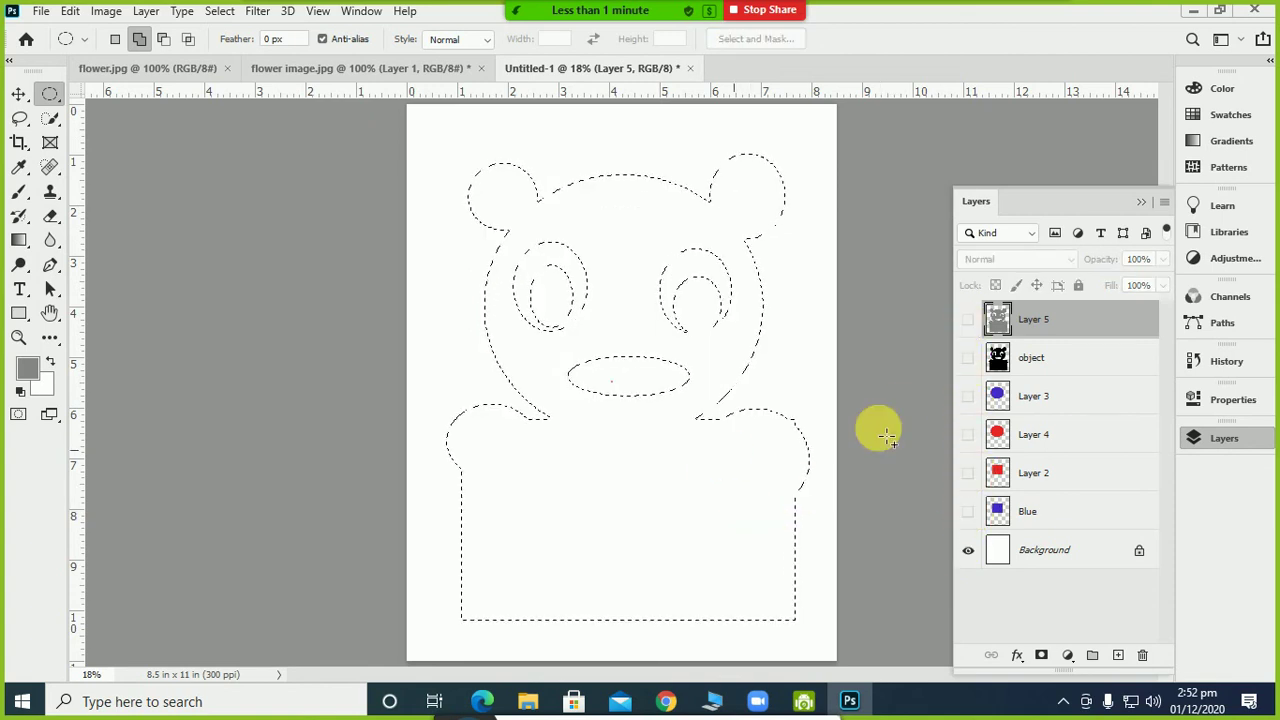
pyautogui.click(681, 409)
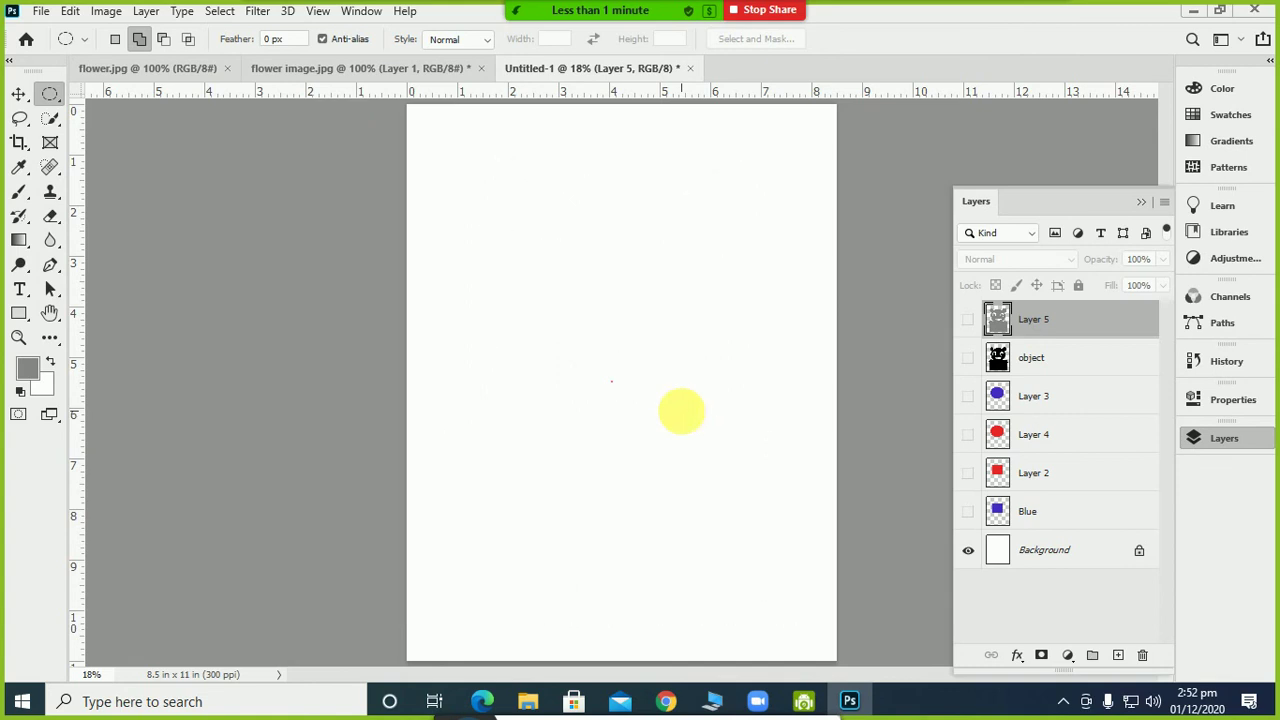
# Draw a large elliptical marquee around the central yellow tulip in flower image.jpg, and deselect it
pyautogui.click(370, 75)
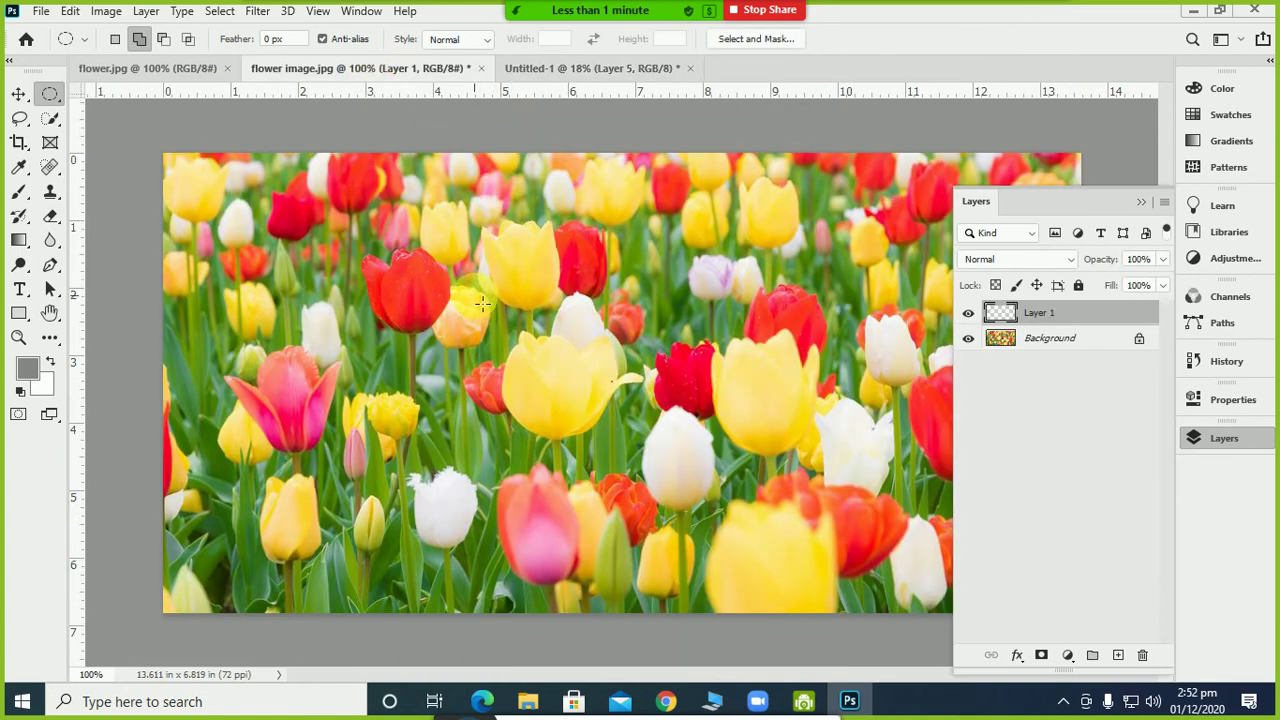
pyautogui.moveTo(459, 297); pyautogui.dragTo(718, 500)
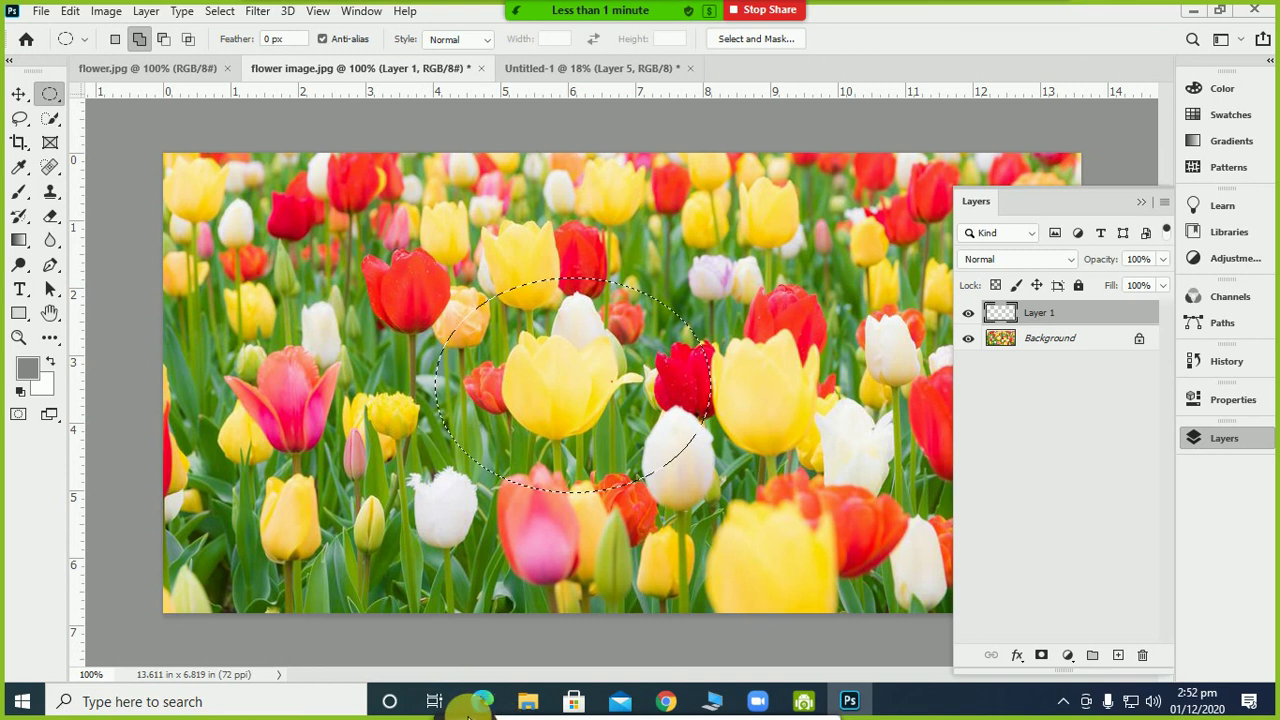
pyautogui.hotkey('ctrl', 'd')
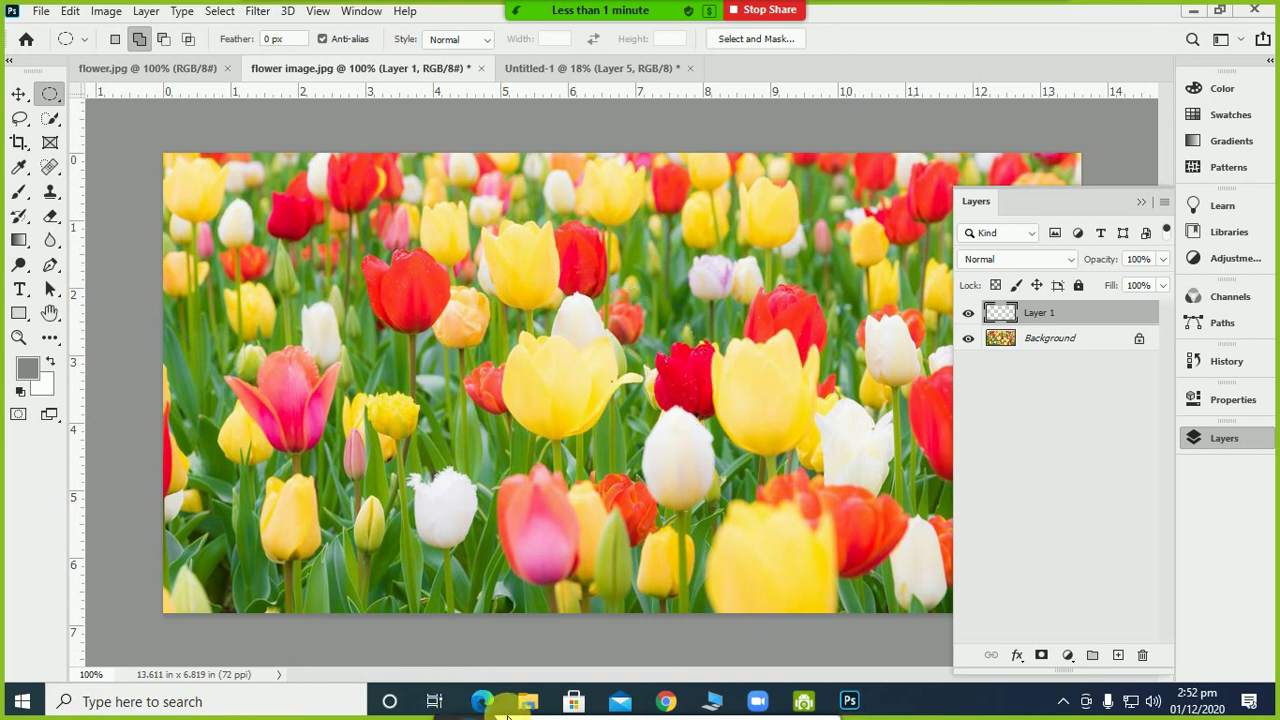
pyautogui.click(1063, 701)
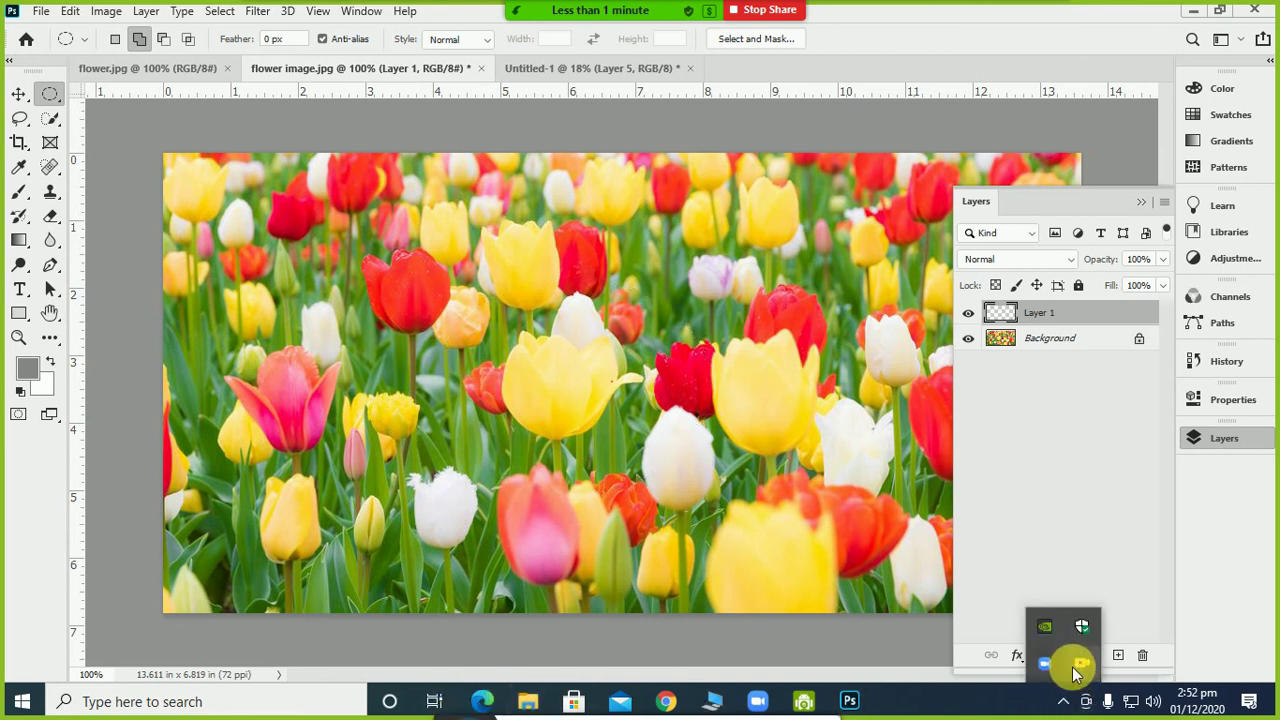